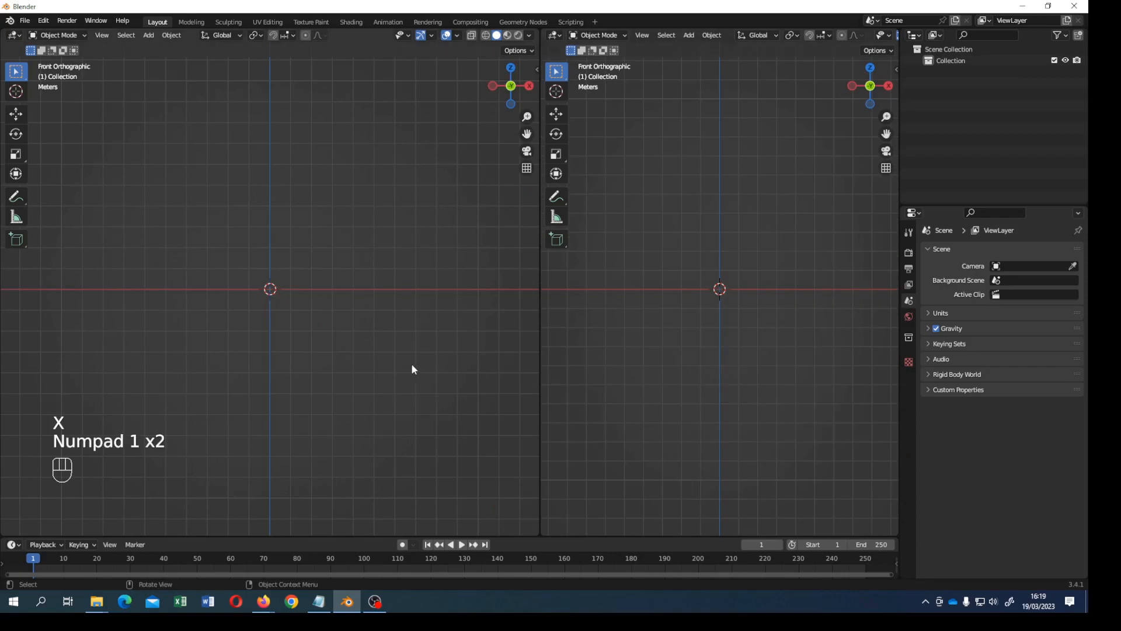
# Step: Add a UV sphere at the world origin and shade it smooth
pyautogui.scroll(3, 413, 368)
pyautogui.hotkey('shift', 'a')
pyautogui.moveTo(413, 369)
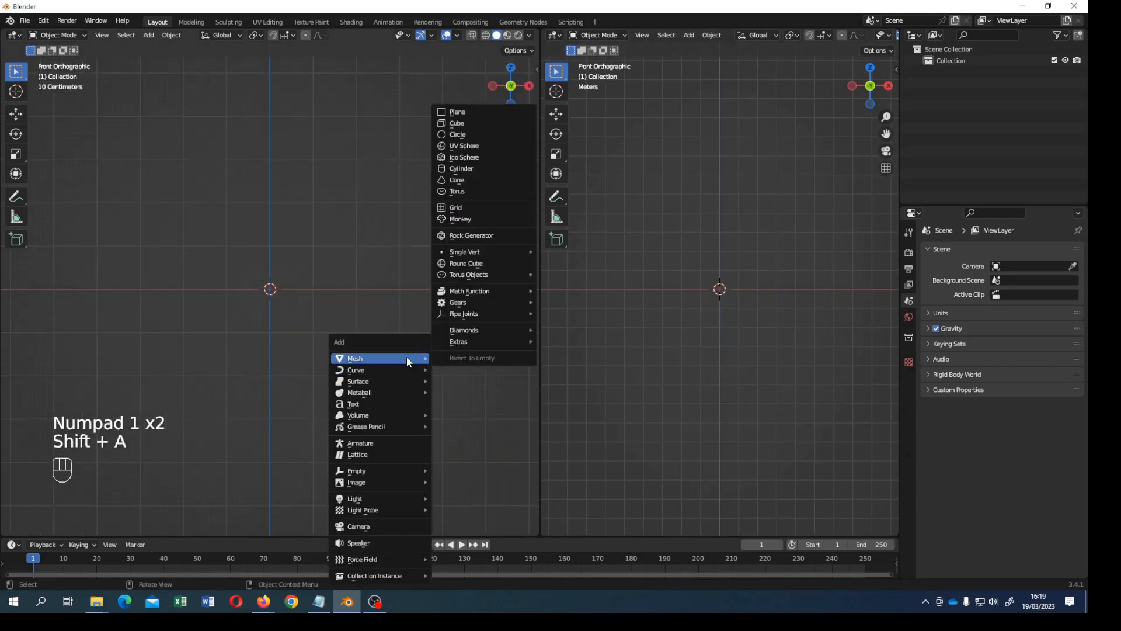
pyautogui.click(486, 145)
pyautogui.rightClick(285, 293)
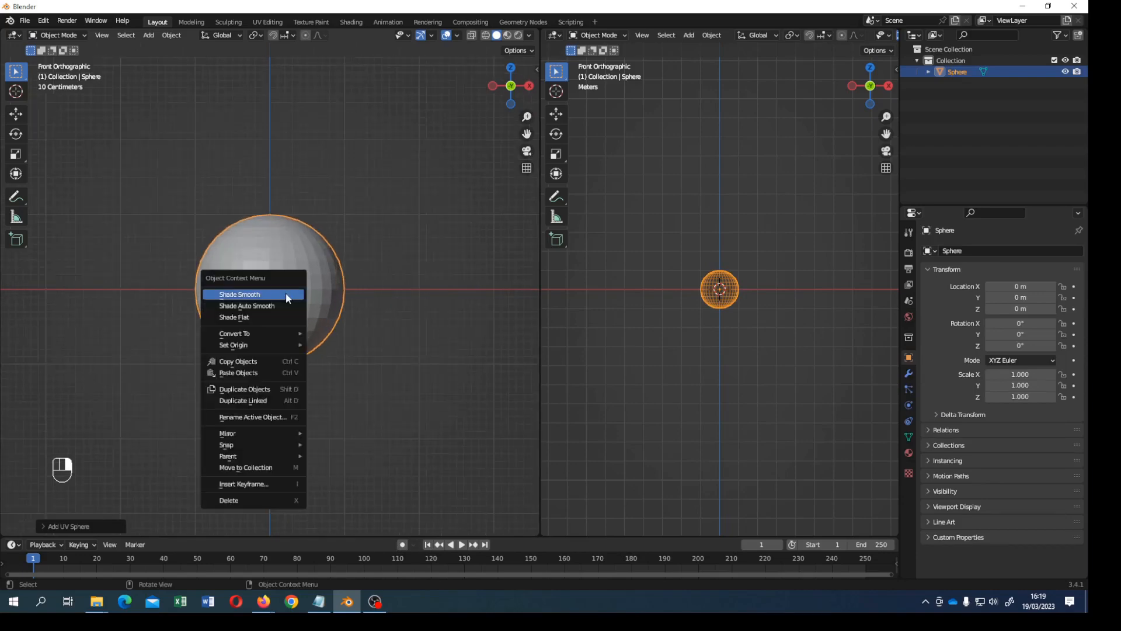
pyautogui.click(285, 300)
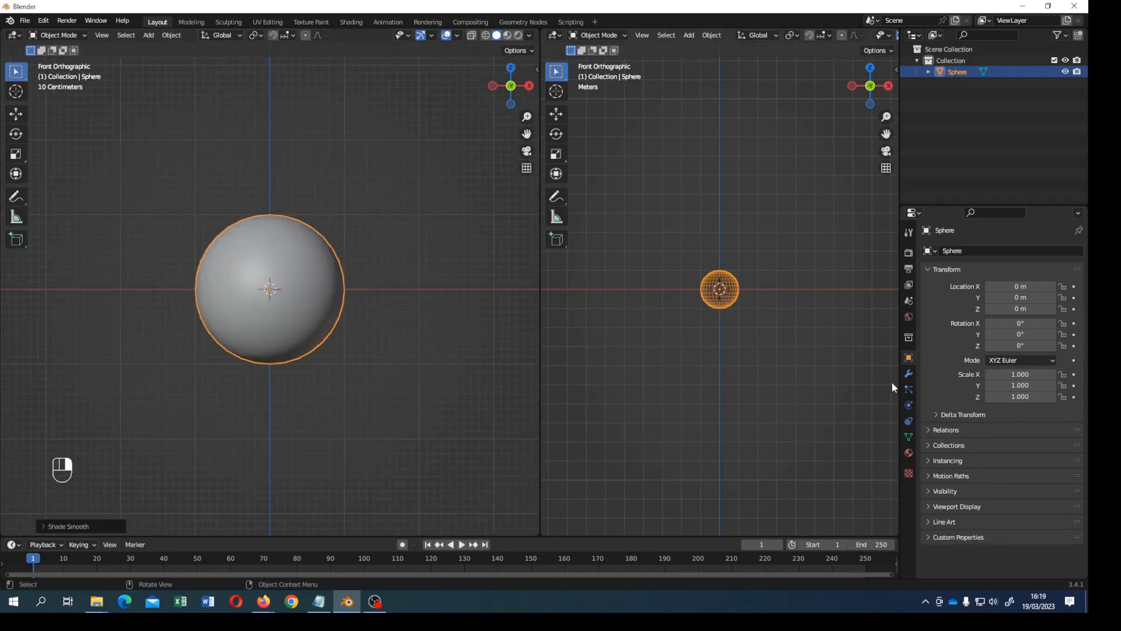
# Step: Add a Bevel modifier with 2 segments to the sphere
pyautogui.click(909, 373)
pyautogui.click(941, 250)
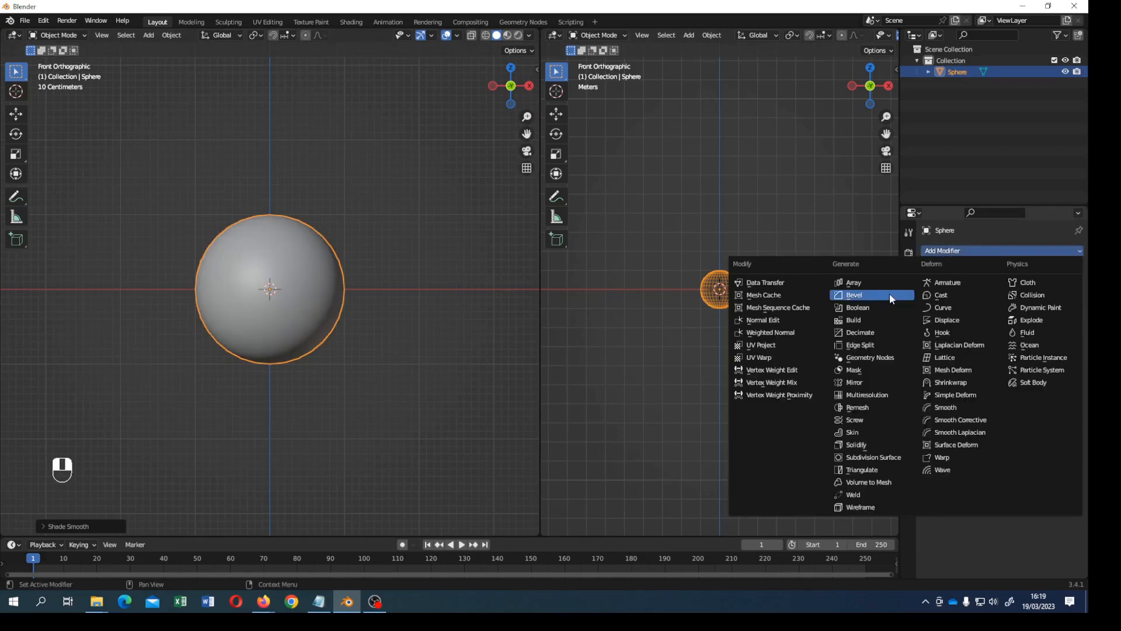
pyautogui.click(888, 293)
pyautogui.click(1060, 328)
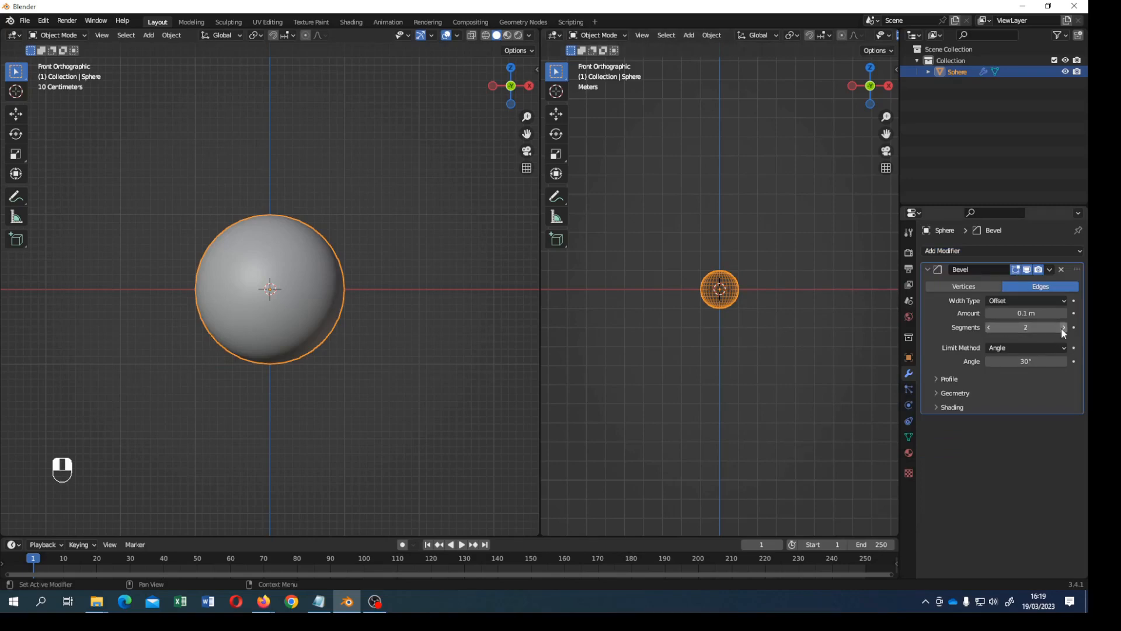
pyautogui.click(929, 271)
# Step: Add a Subdivision Surface modifier to the sphere with a viewport level of 2
pyautogui.click(933, 253)
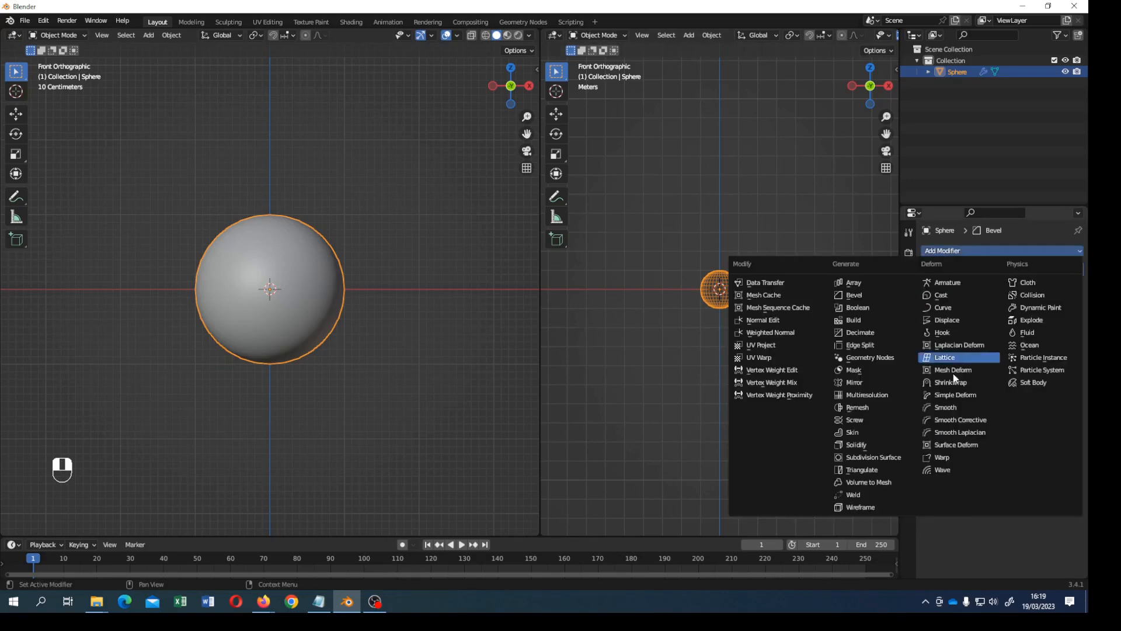
pyautogui.click(897, 459)
pyautogui.click(1063, 316)
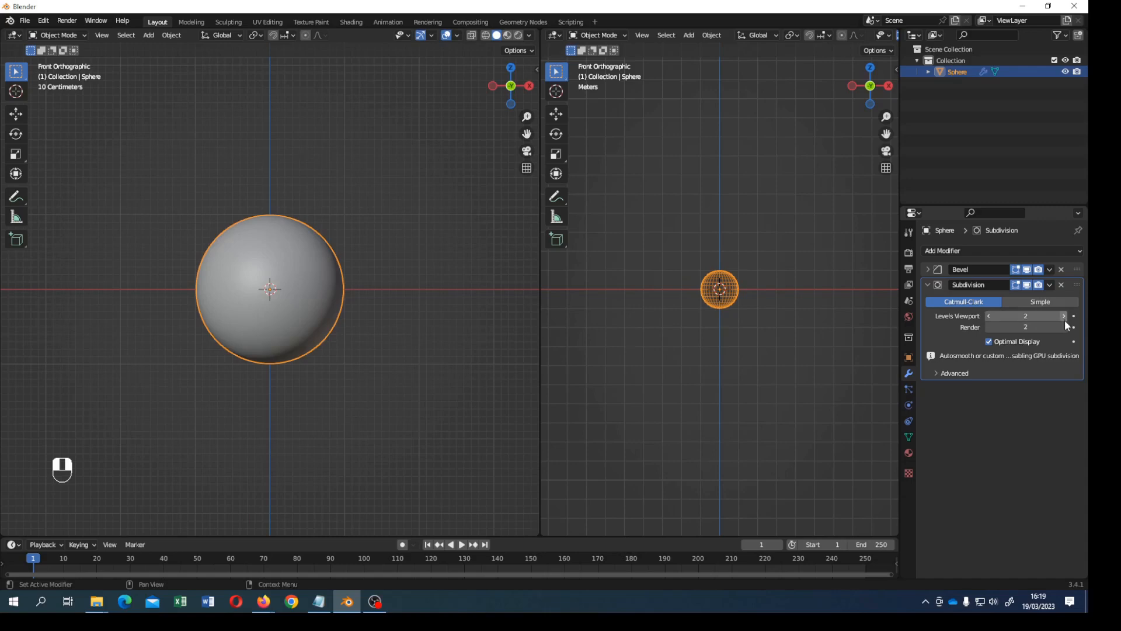
pyautogui.click(927, 284)
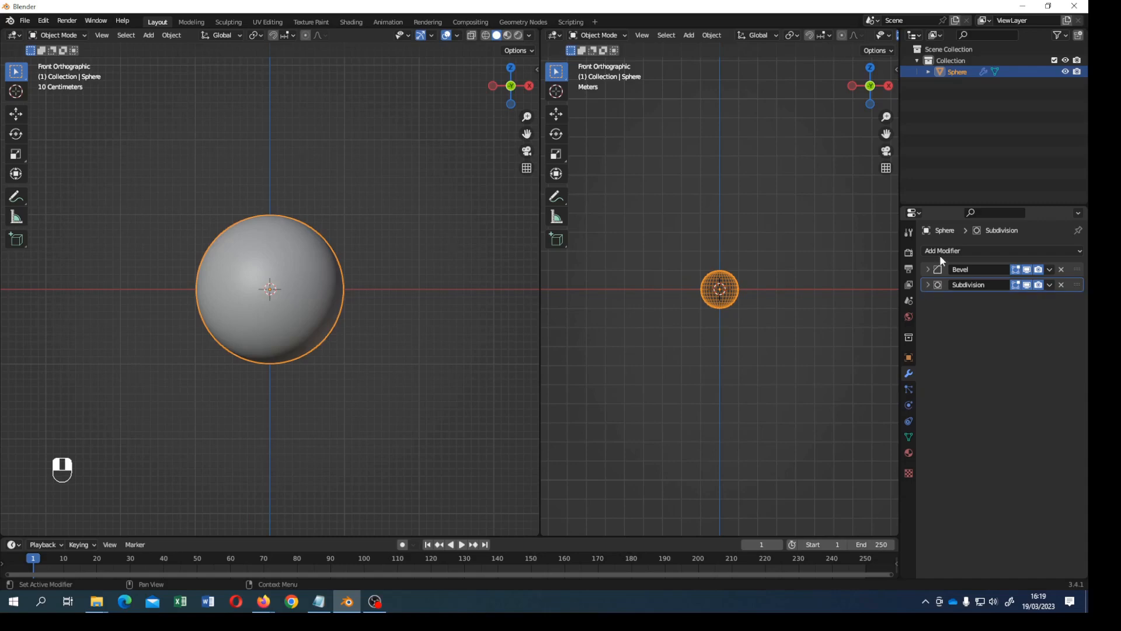
# Step: Add an Array modifier to the sphere with a fixed count of 7
pyautogui.click(940, 254)
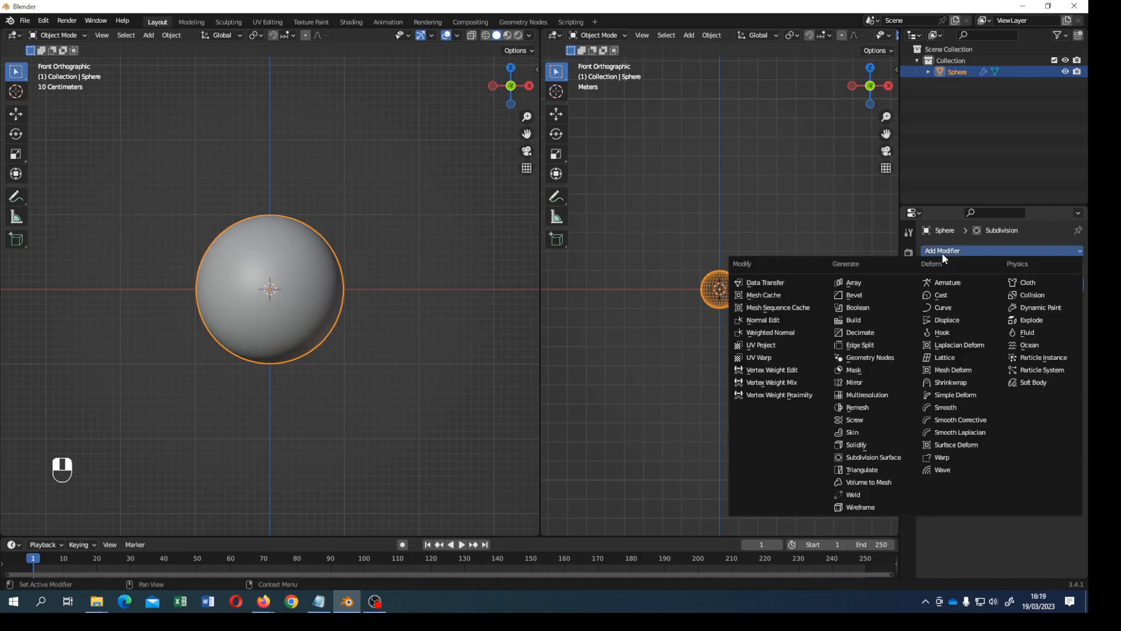
pyautogui.click(854, 283)
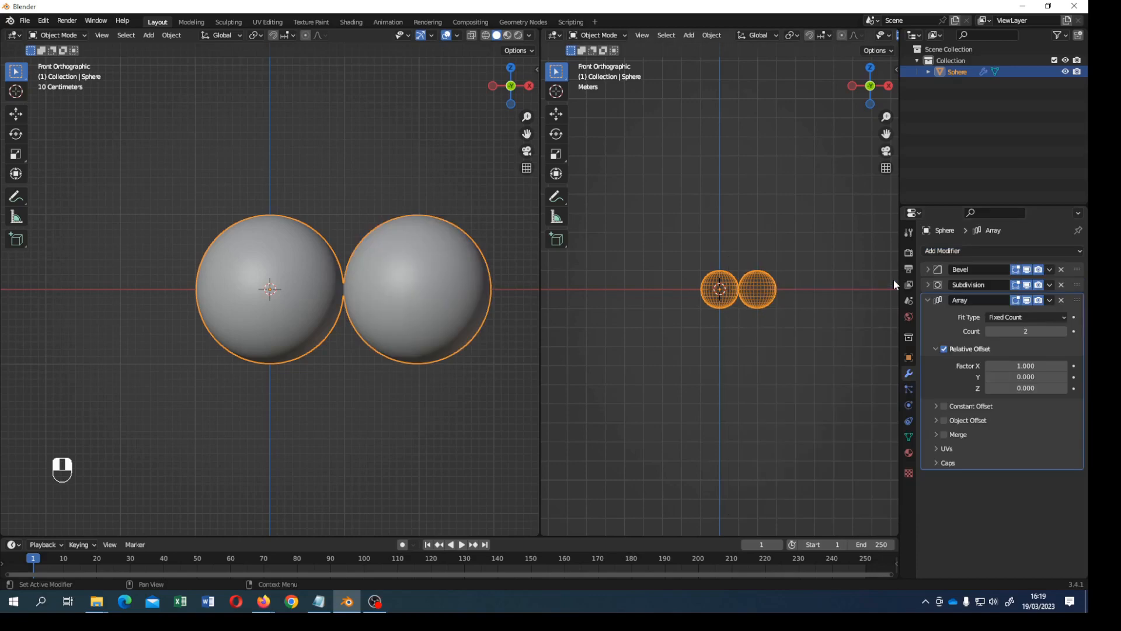
pyautogui.click(1064, 331)
pyautogui.click(1063, 331)
pyautogui.click(1064, 331)
pyautogui.click(1063, 331)
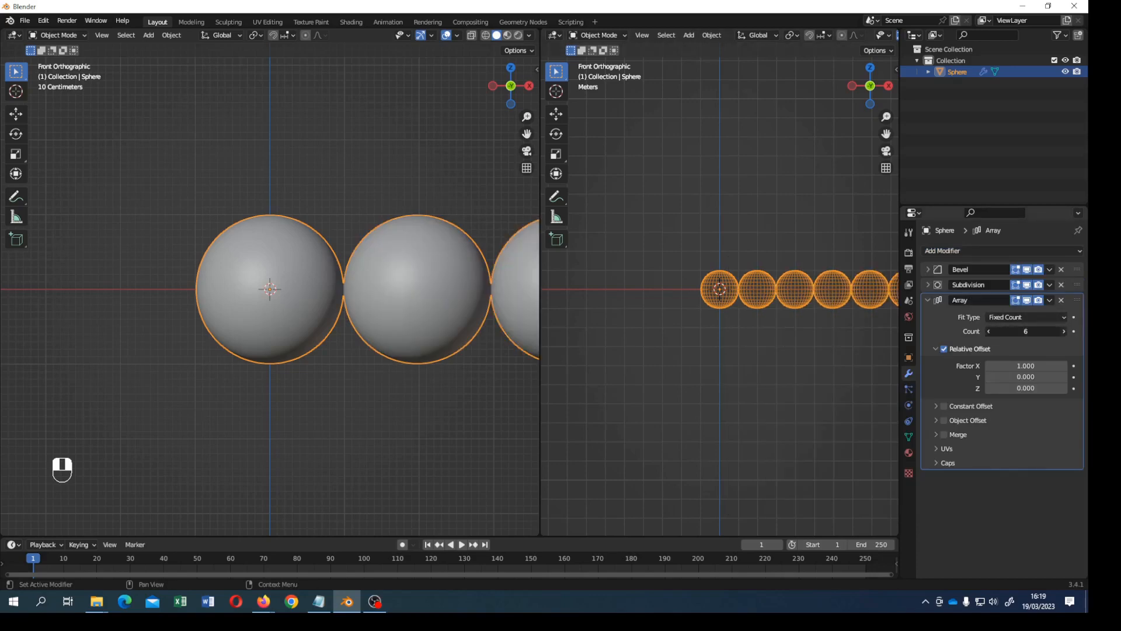
pyautogui.click(1064, 331)
# Step: Set the array's relative offset factors to 0 in X and -1 in Z so the copies stack downward
pyautogui.click(1045, 365)
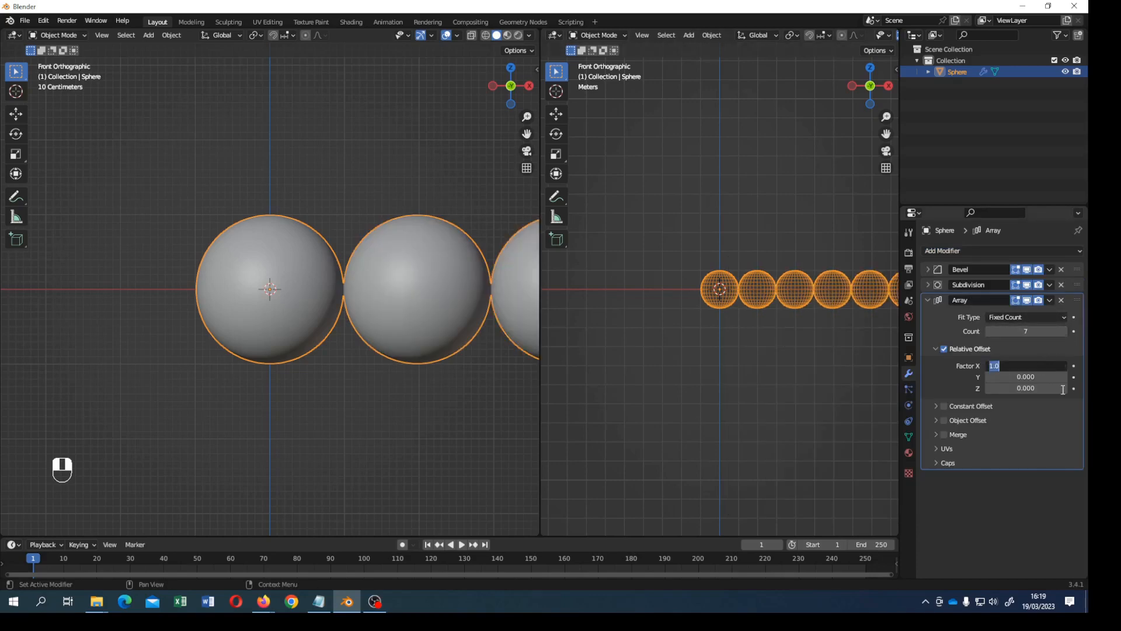
pyautogui.press('Return')
pyautogui.click(1016, 388)
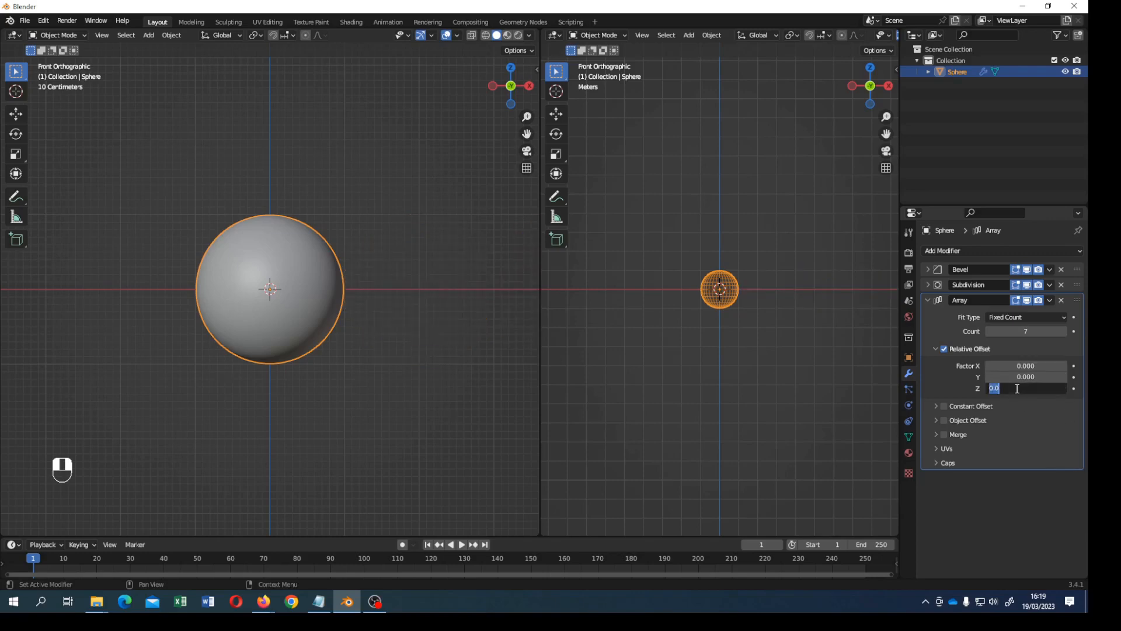
pyautogui.press('Return')
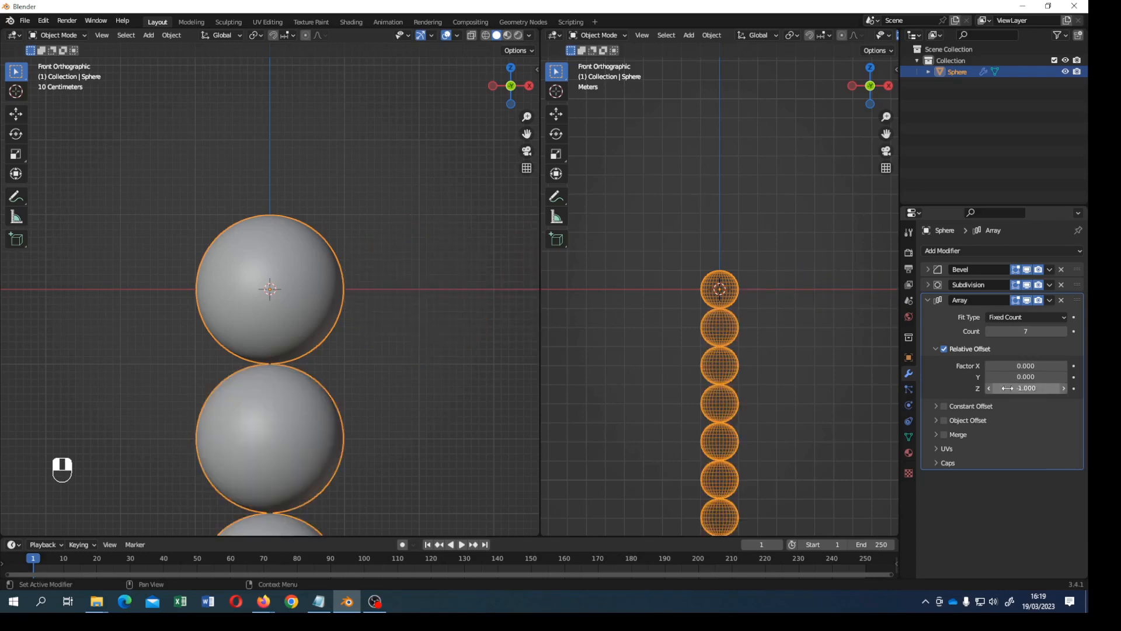
# Step: Add a Plain Axes empty at the world origin
pyautogui.scroll(-10, 478, 335)
pyautogui.moveTo(721, 334); pyautogui.dragTo(670, 339, button='middle')
pyautogui.press('KP_3')
pyautogui.press('KP_3')
pyautogui.press('KP_1')
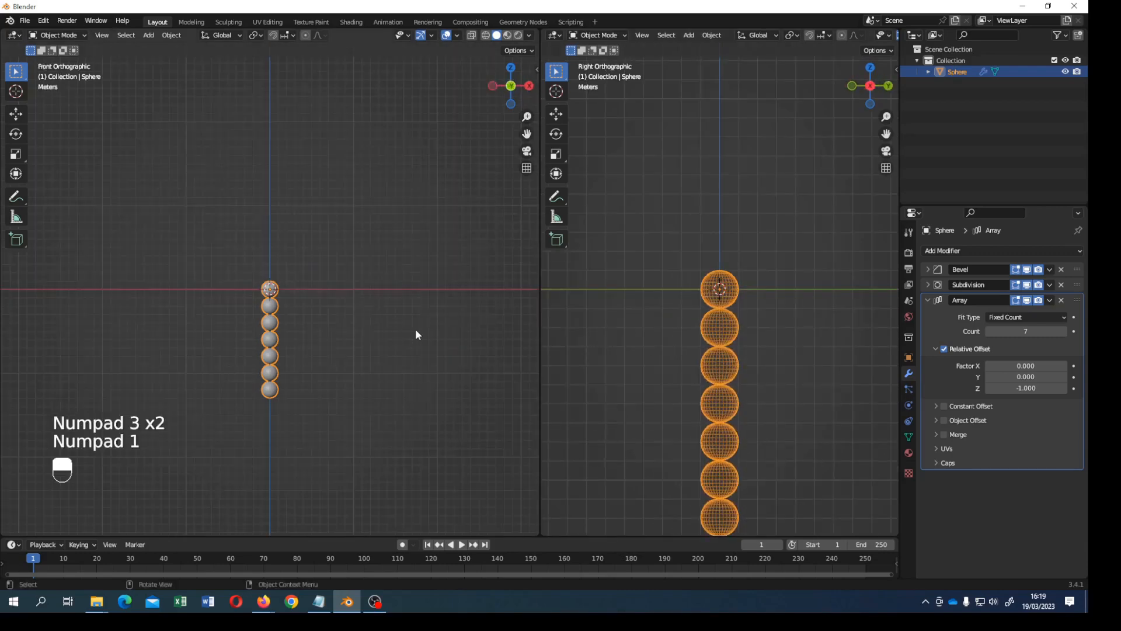
pyautogui.press('KP_1')
pyautogui.scroll(7, 322, 299)
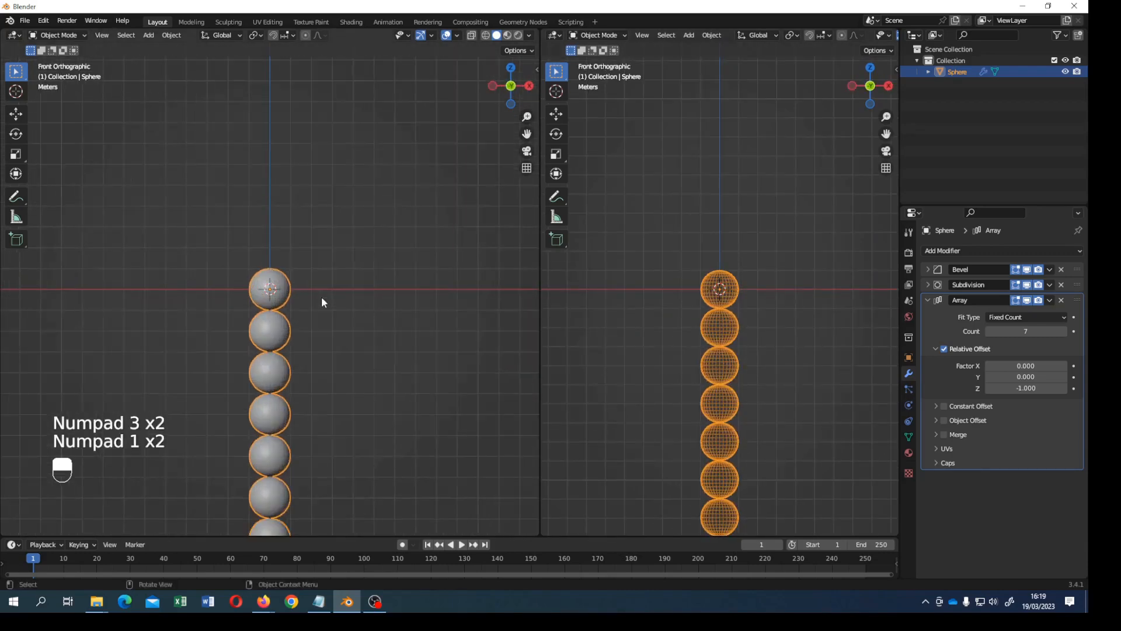
pyautogui.hotkey('shift', 'a')
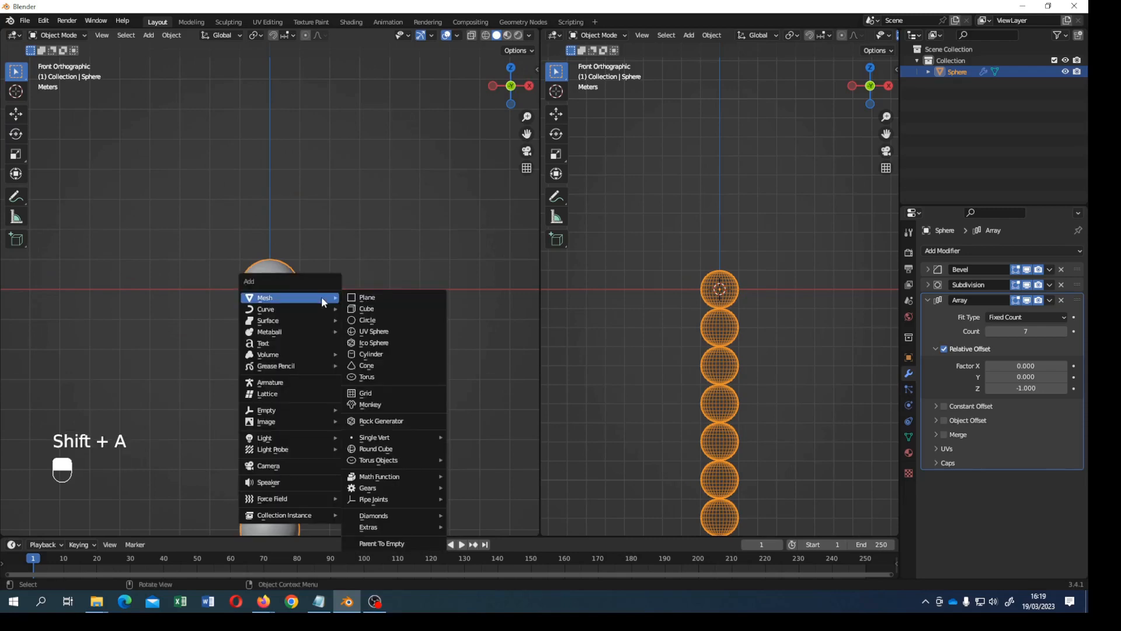
pyautogui.moveTo(303, 409)
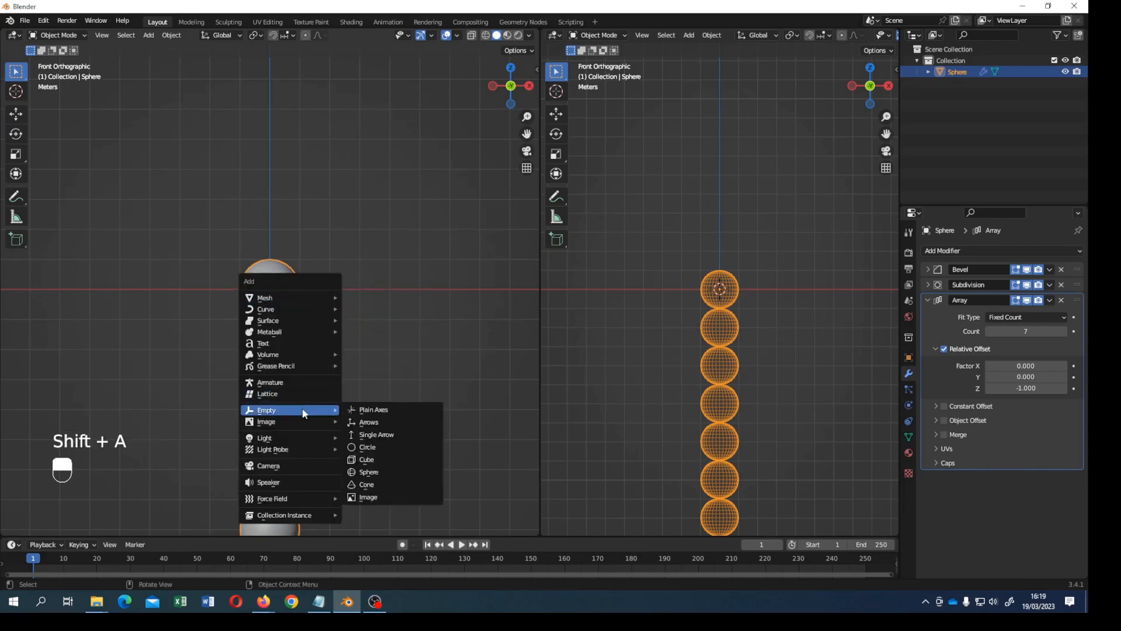
pyautogui.click(358, 411)
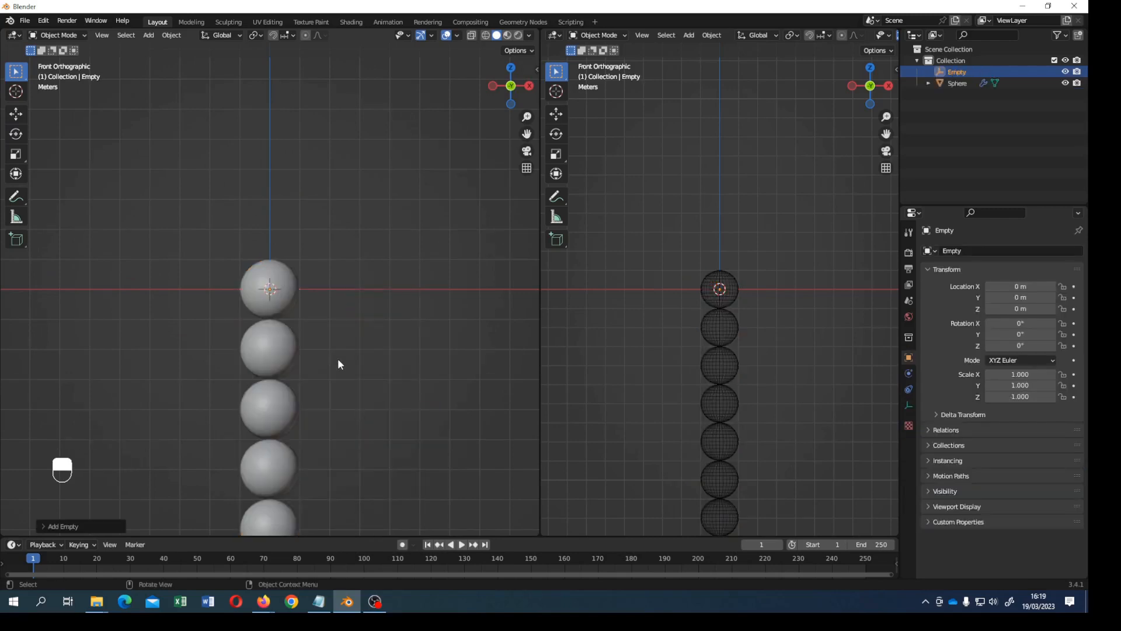
# Step: Enable Object Offset in the sphere's Array modifier and assign the Empty as its offset object
pyautogui.click(960, 82)
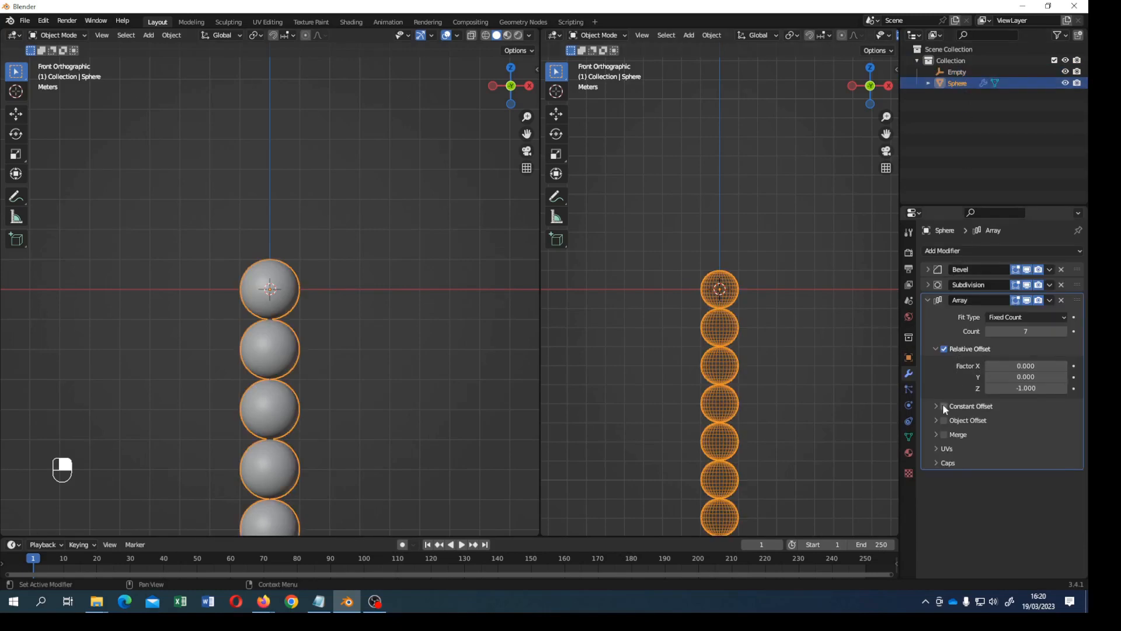
pyautogui.click(934, 416)
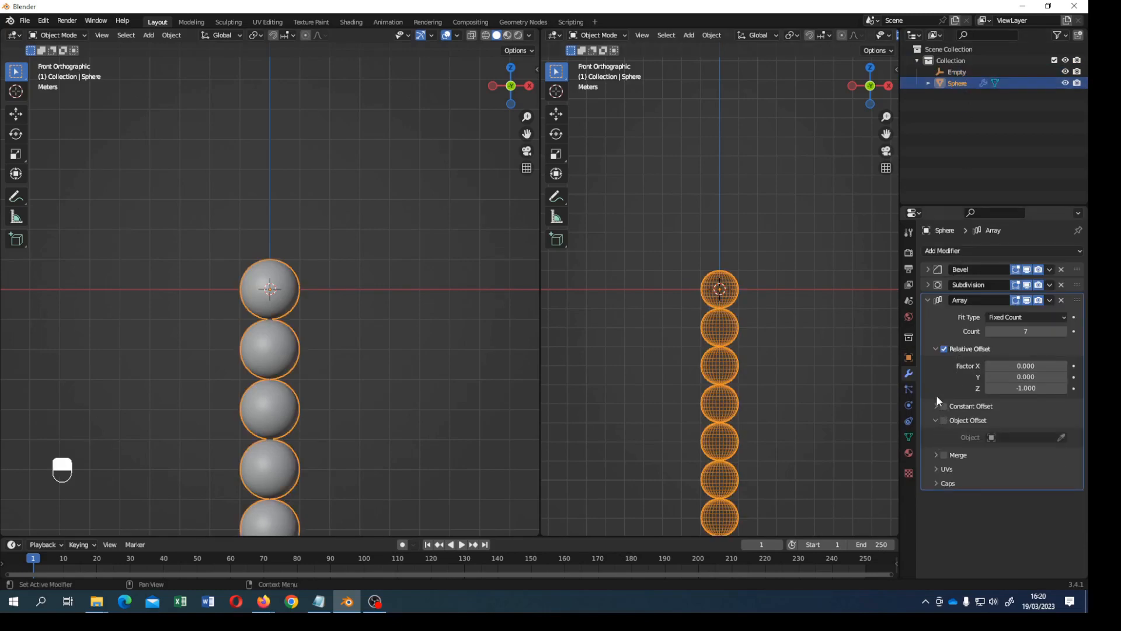
pyautogui.click(944, 421)
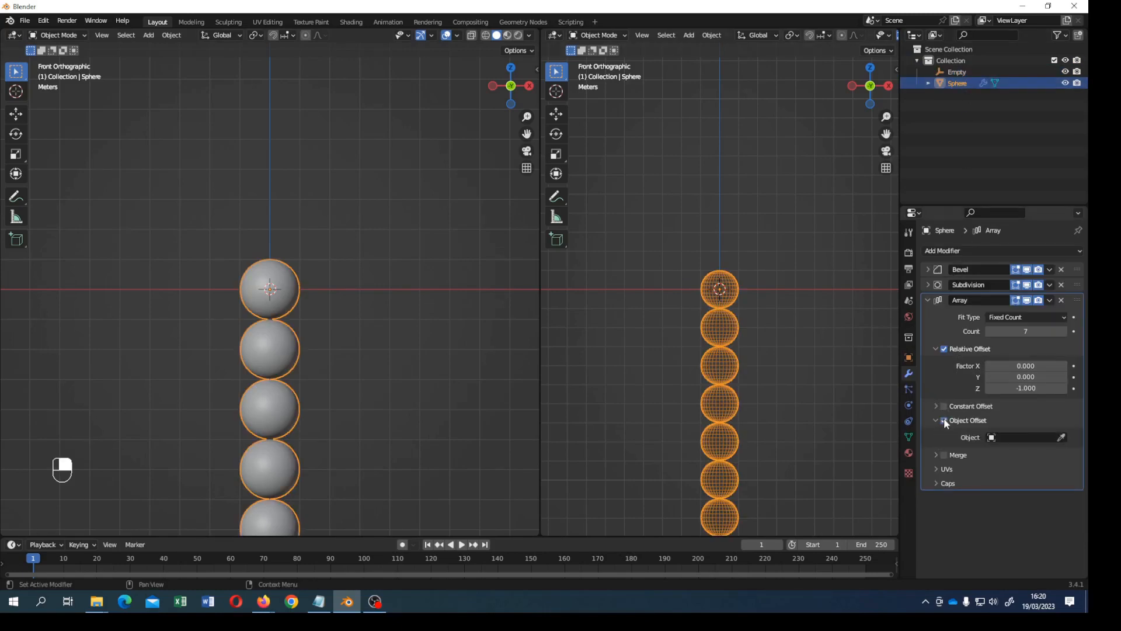
pyautogui.click(1015, 438)
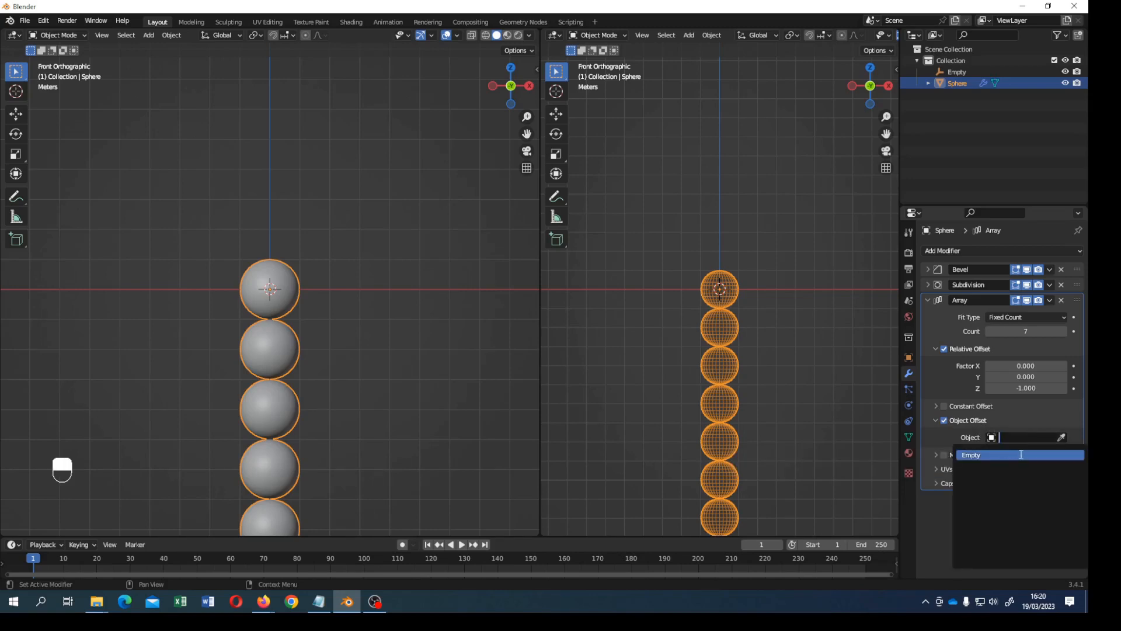
pyautogui.click(1021, 454)
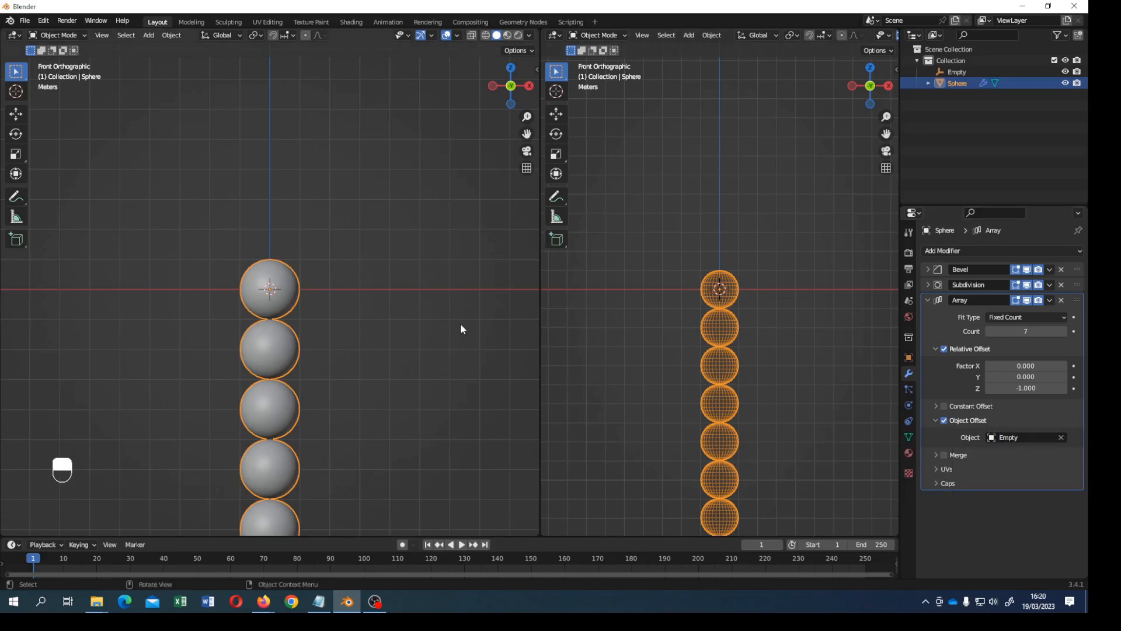
# Step: Rotate the sphere about the global X axis in the right side view to curl the chain into a hook
pyautogui.press('KP_3')
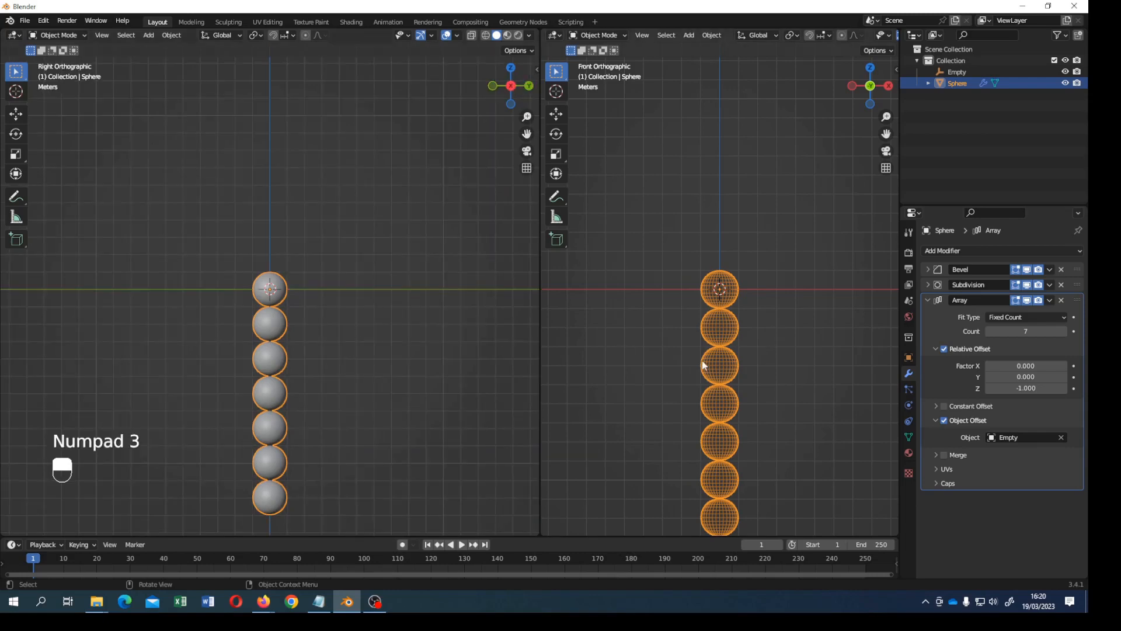
pyautogui.press('KP_3')
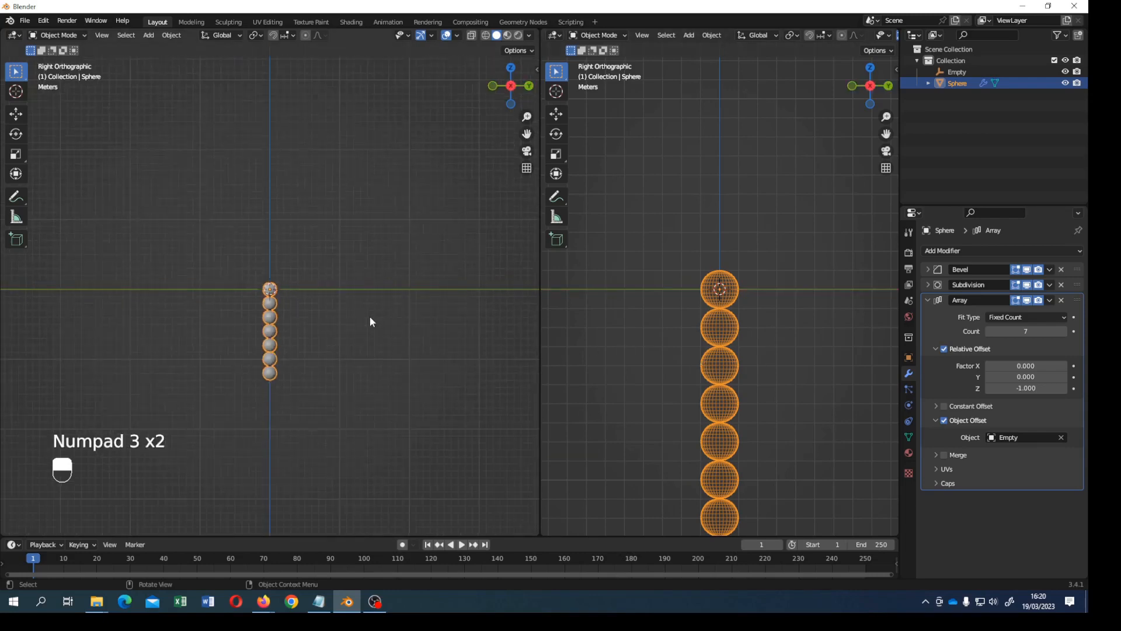
pyautogui.press('r')
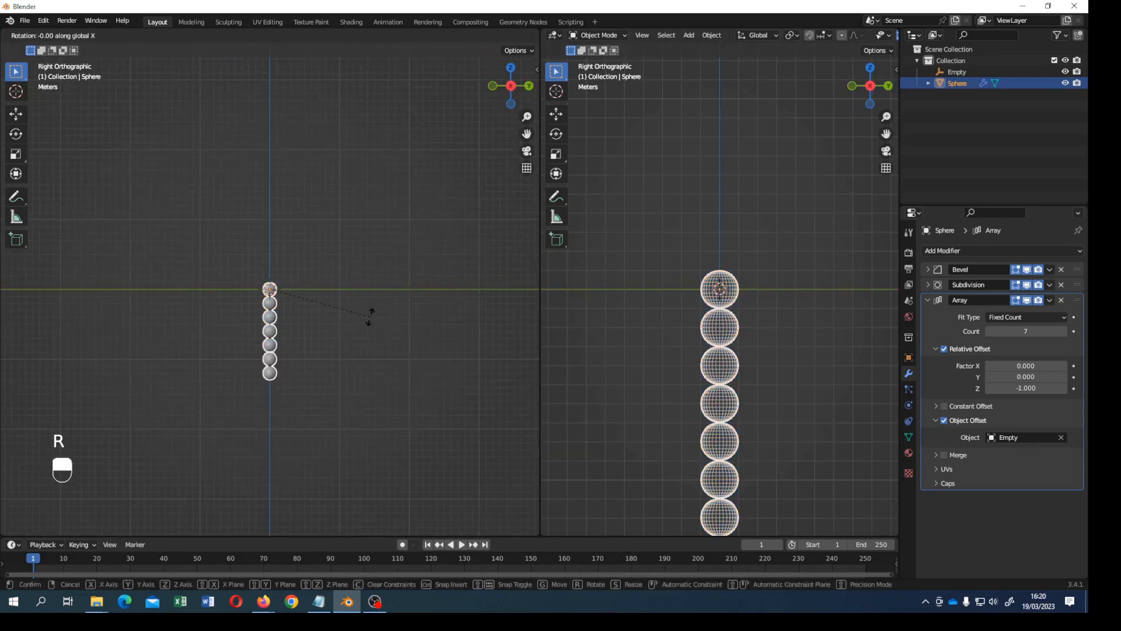
pyautogui.click(301, 317)
pyautogui.scroll(4, 301, 317)
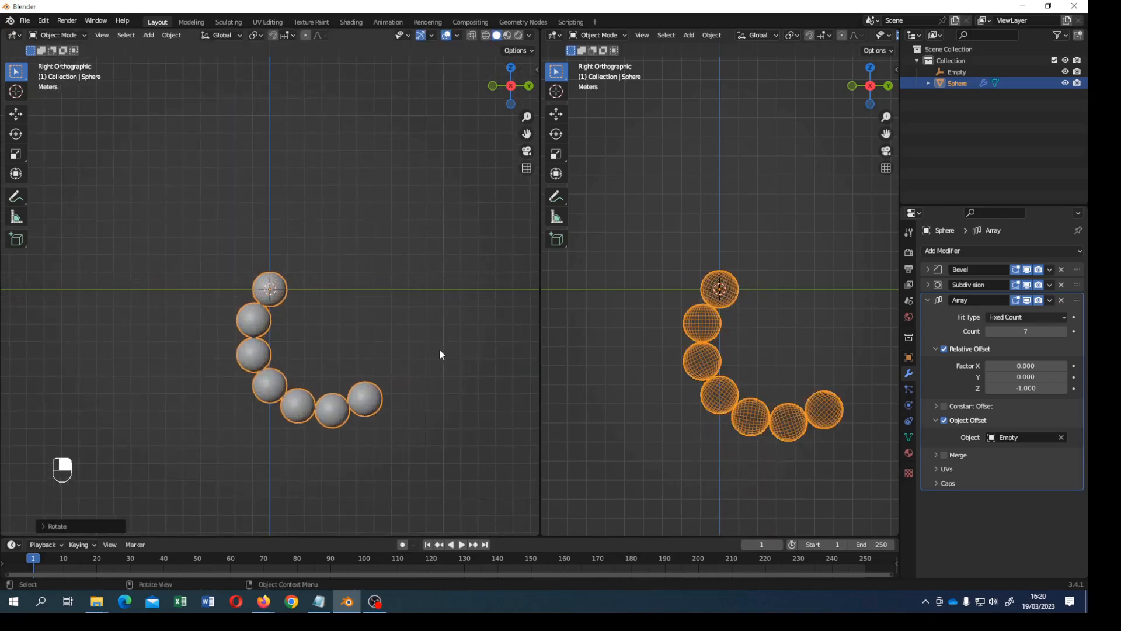
# Step: Scale the sphere by about 1.17 to taper the chain, and rotate it about 2.6° around the global X axis
pyautogui.press('s')
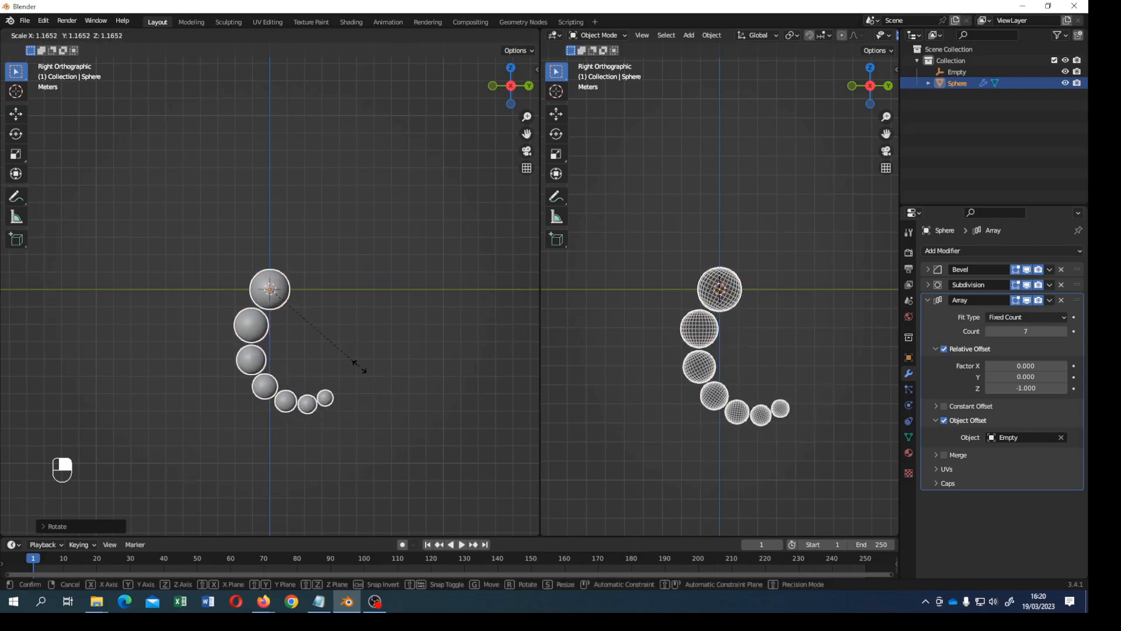
pyautogui.click(359, 365)
pyautogui.press('r')
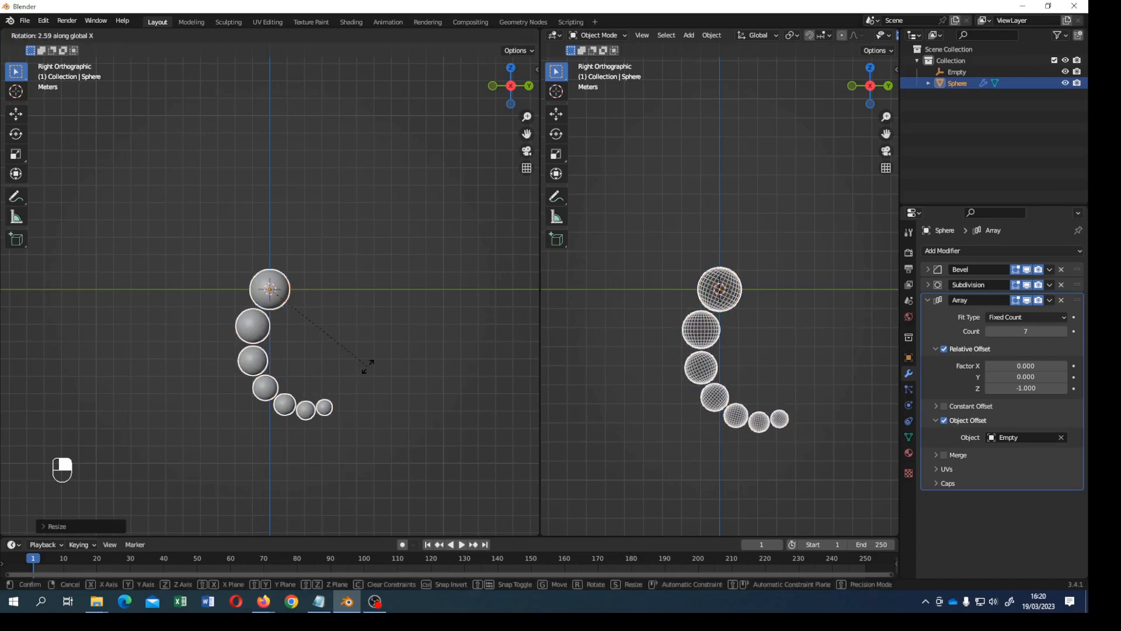
pyautogui.click(368, 366)
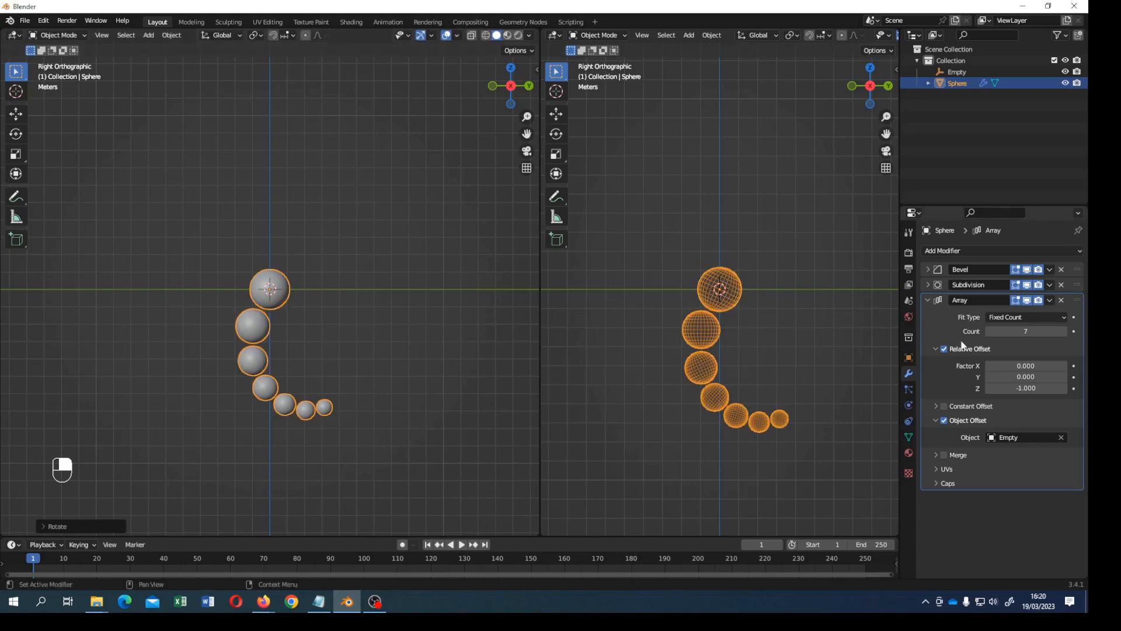
# Step: Set the array's relative Z offset factor to -0.8 so the spheres overlap
pyautogui.click(1064, 390)
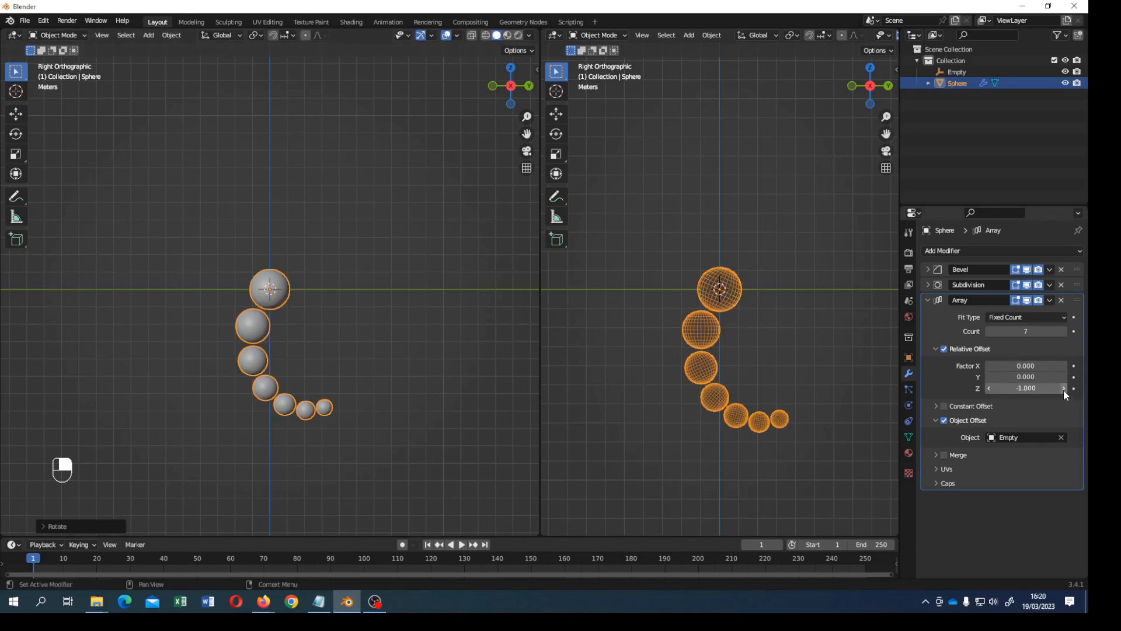
pyautogui.click(1063, 390)
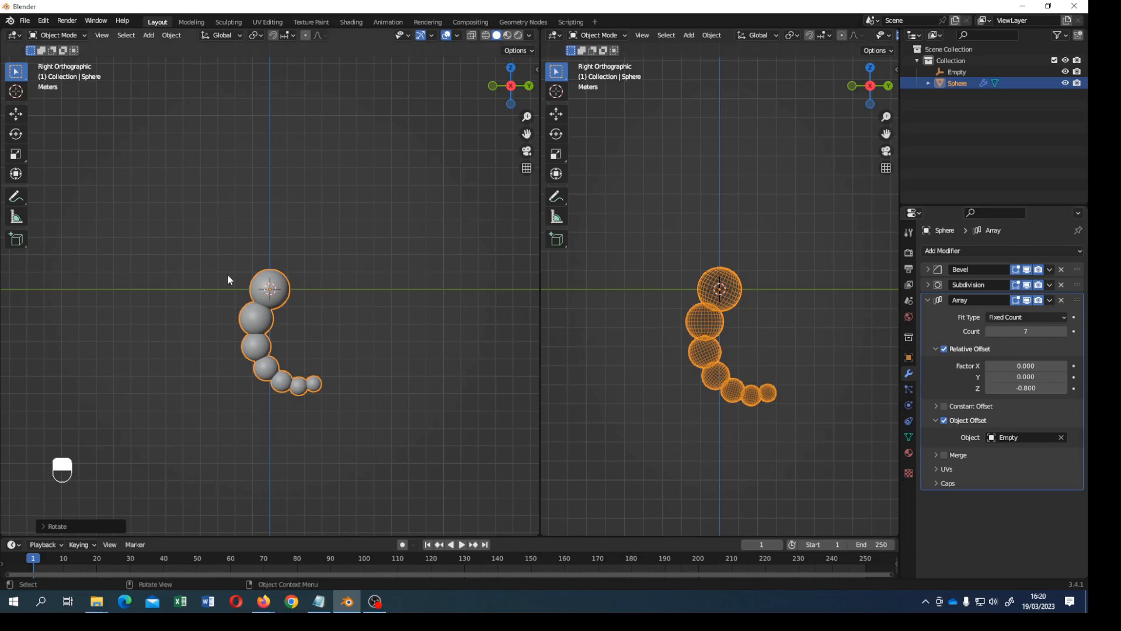
pyautogui.moveTo(226, 274); pyautogui.dragTo(352, 320, button='middle')
# Step: Add a cone mesh to the scene in the front orthographic view
pyautogui.press('KP_1')
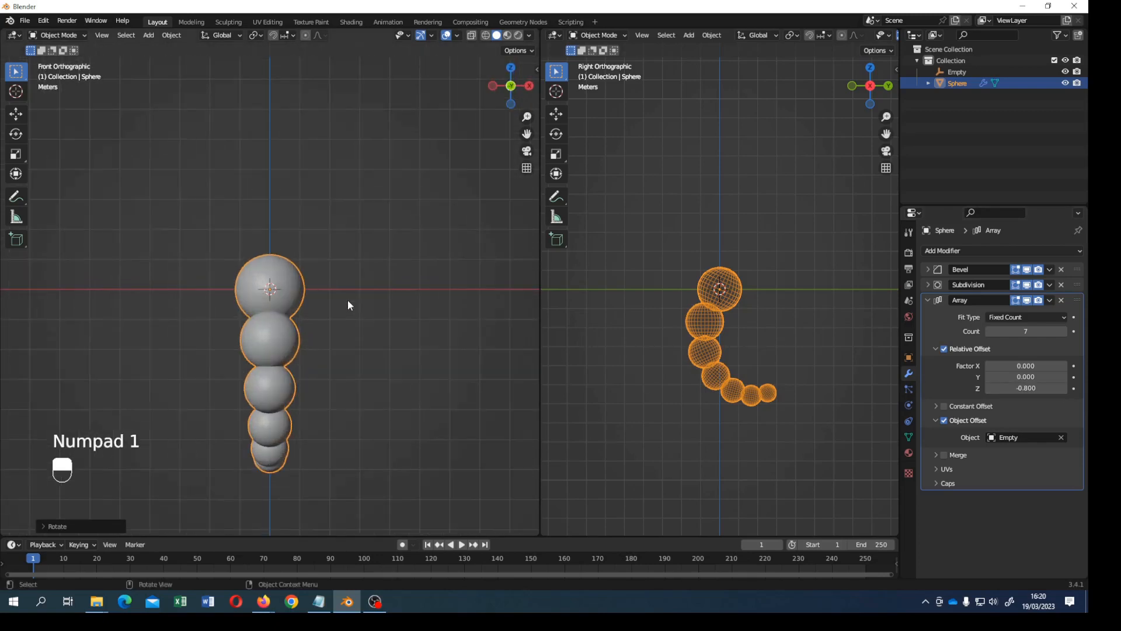
pyautogui.click(348, 299)
pyautogui.hotkey('shift', 'a')
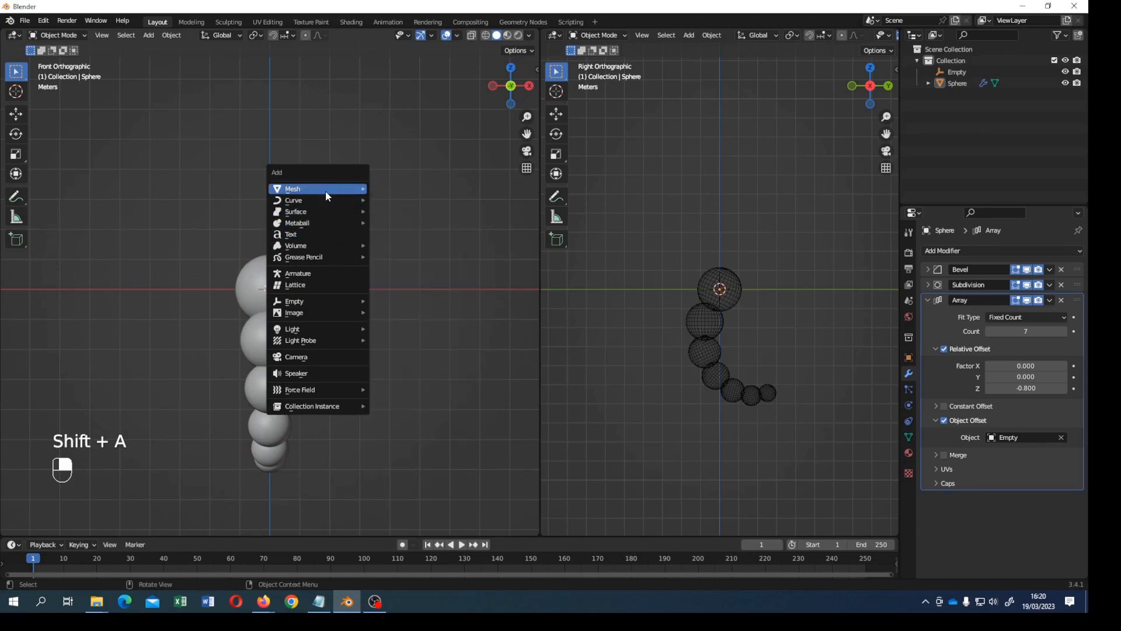
pyautogui.moveTo(325, 188)
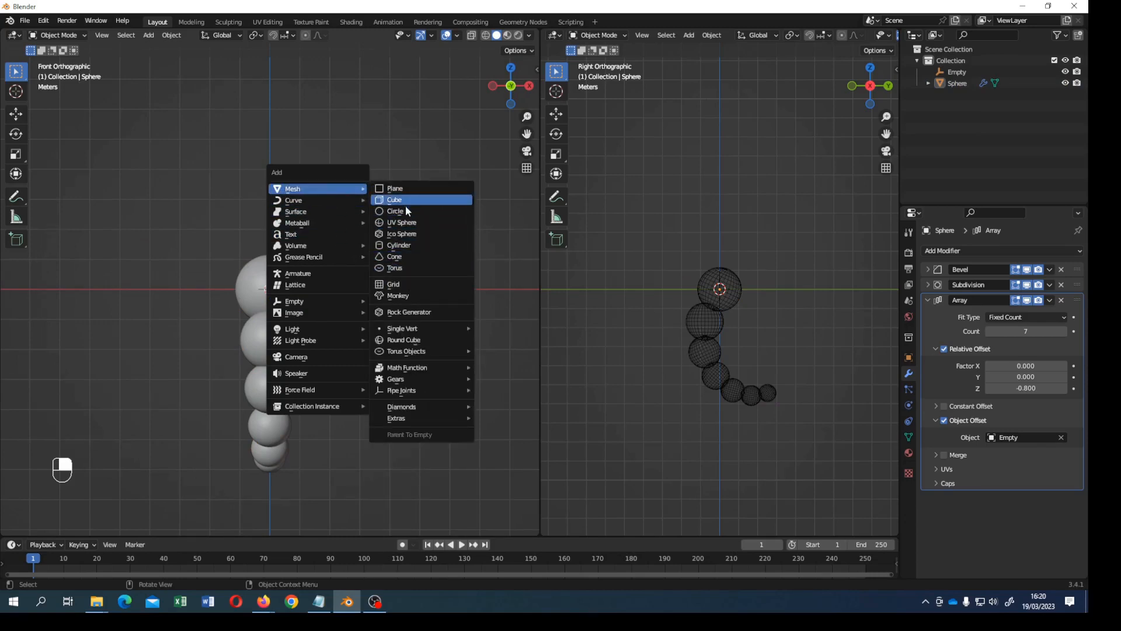
pyautogui.click(415, 256)
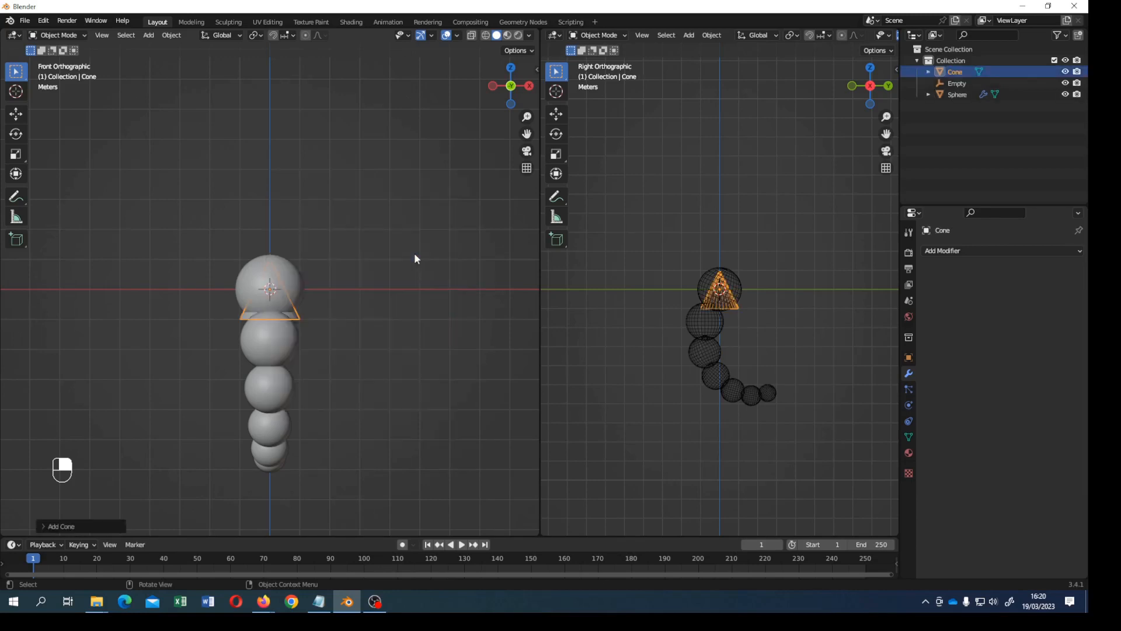
# Step: Scale the cone down and move it up along Z so it sits on top of the largest sphere
pyautogui.press('s')
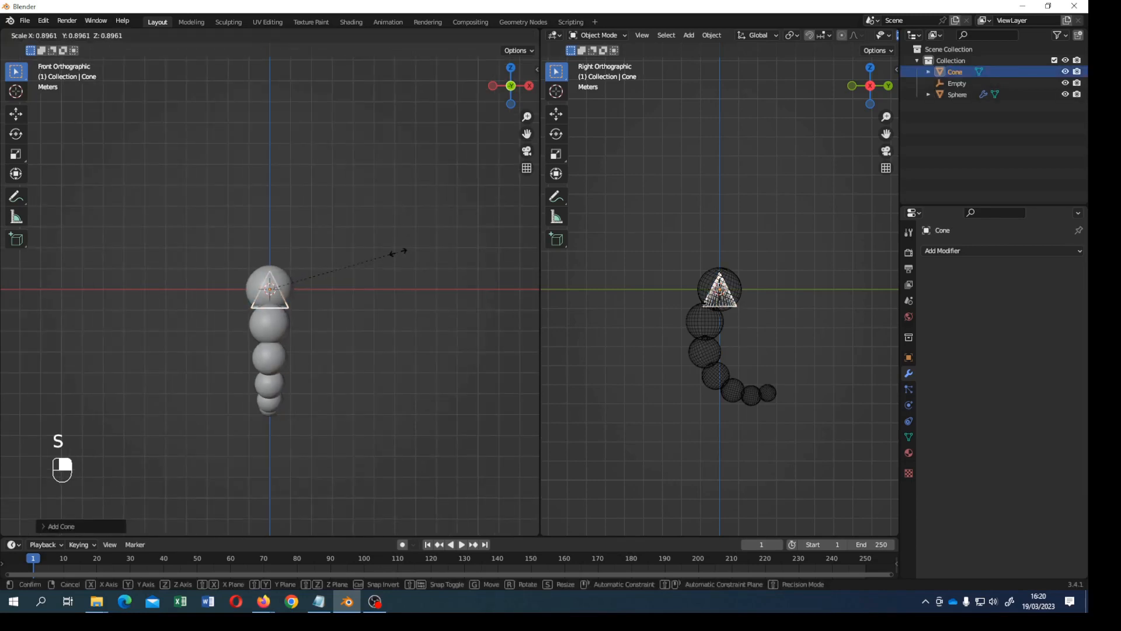
pyautogui.click(362, 254)
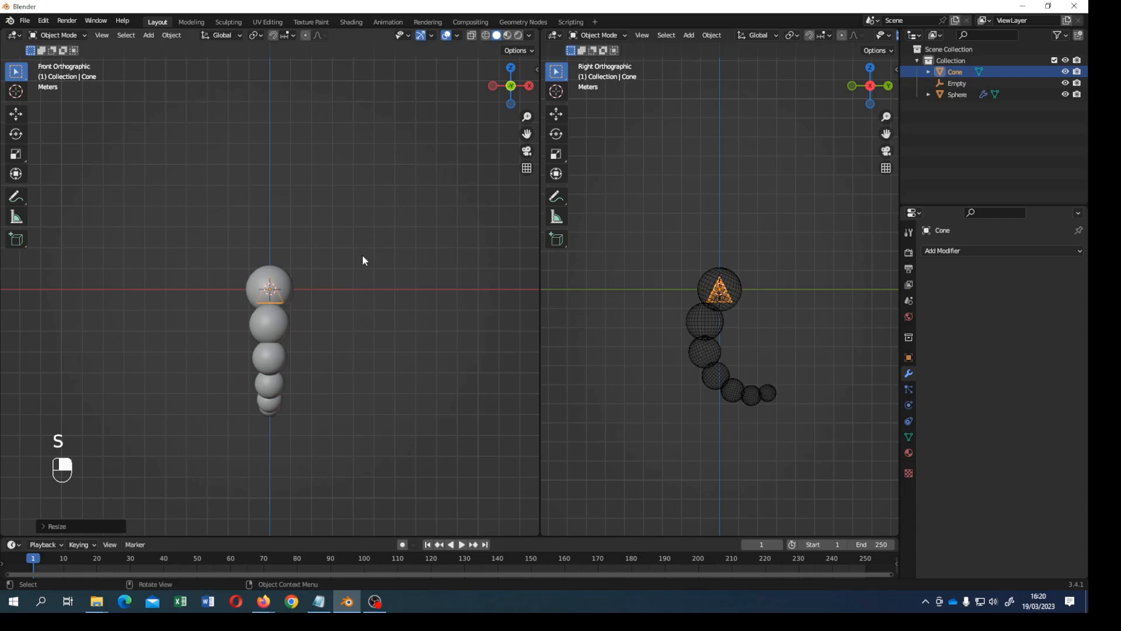
pyautogui.press('g')
pyautogui.press('z')
pyautogui.click(358, 224)
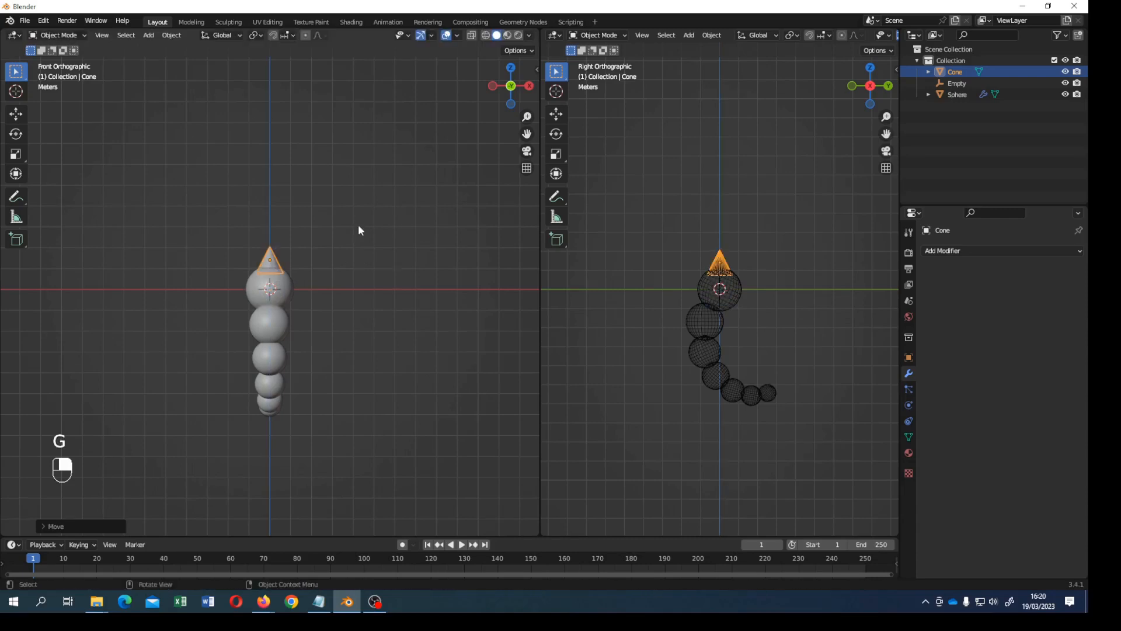
# Step: Isolate the cone in local view and apply Shade Smooth to it
pyautogui.scroll(8, 358, 224)
pyautogui.keyDown('shift'); pyautogui.moveTo(351, 209); pyautogui.dragTo(353, 344, button='middle'); pyautogui.keyUp('shift')
pyautogui.scroll(2, 354, 343)
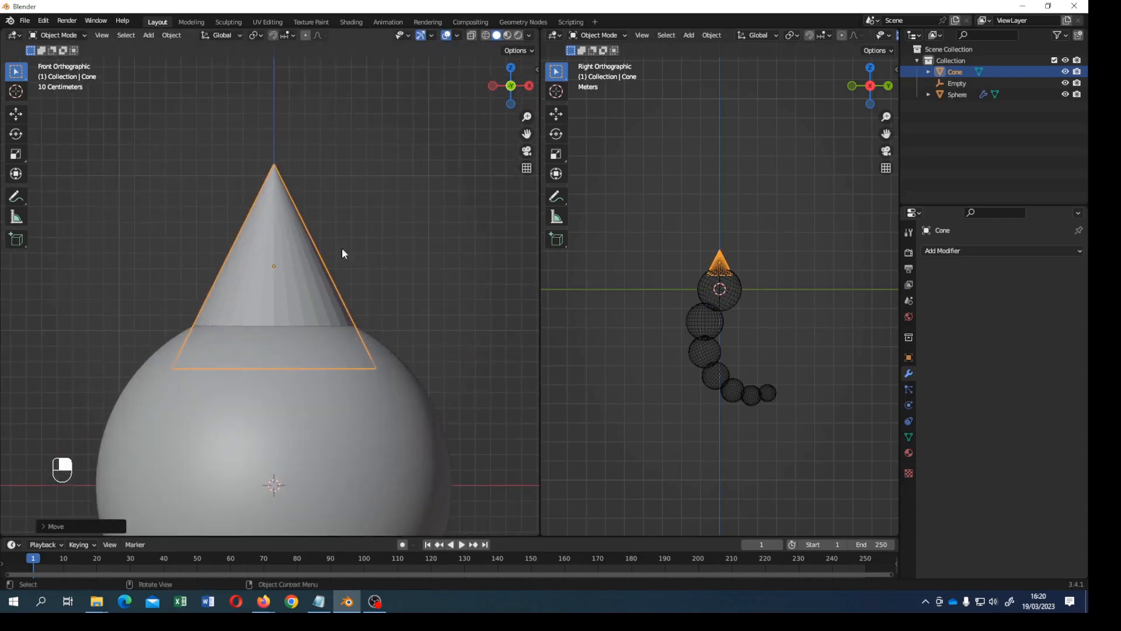
pyautogui.press('KP_Divide')
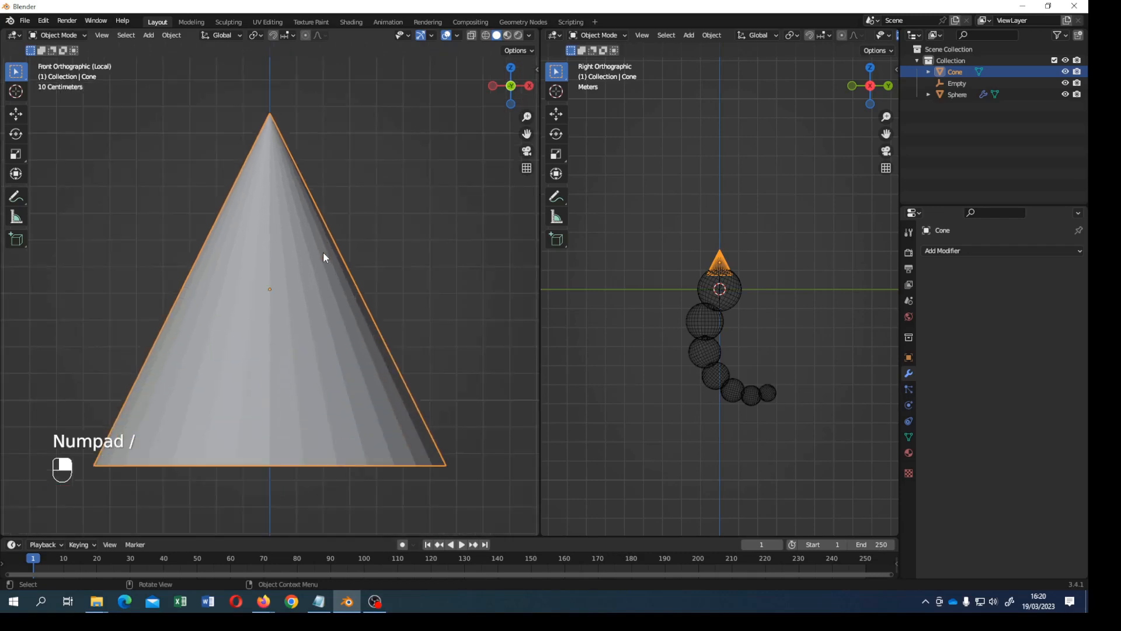
pyautogui.rightClick(294, 267)
pyautogui.click(294, 270)
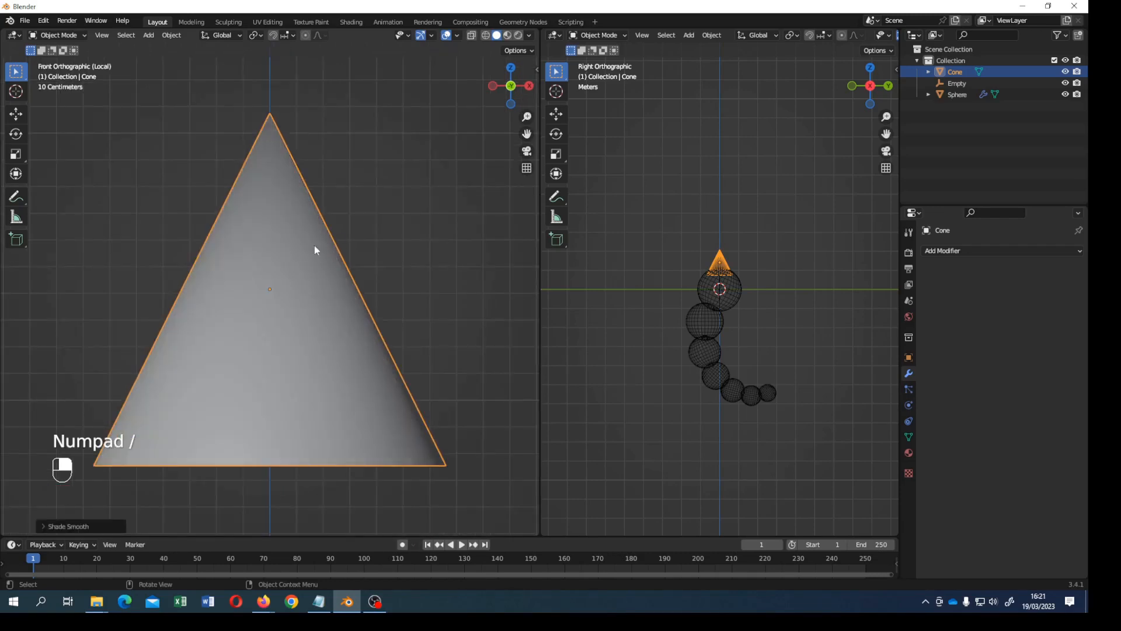
# Step: In Edit Mode, cut a closed loop around the lower part of the cone with the Knife tool
pyautogui.click(65, 36)
pyautogui.click(71, 61)
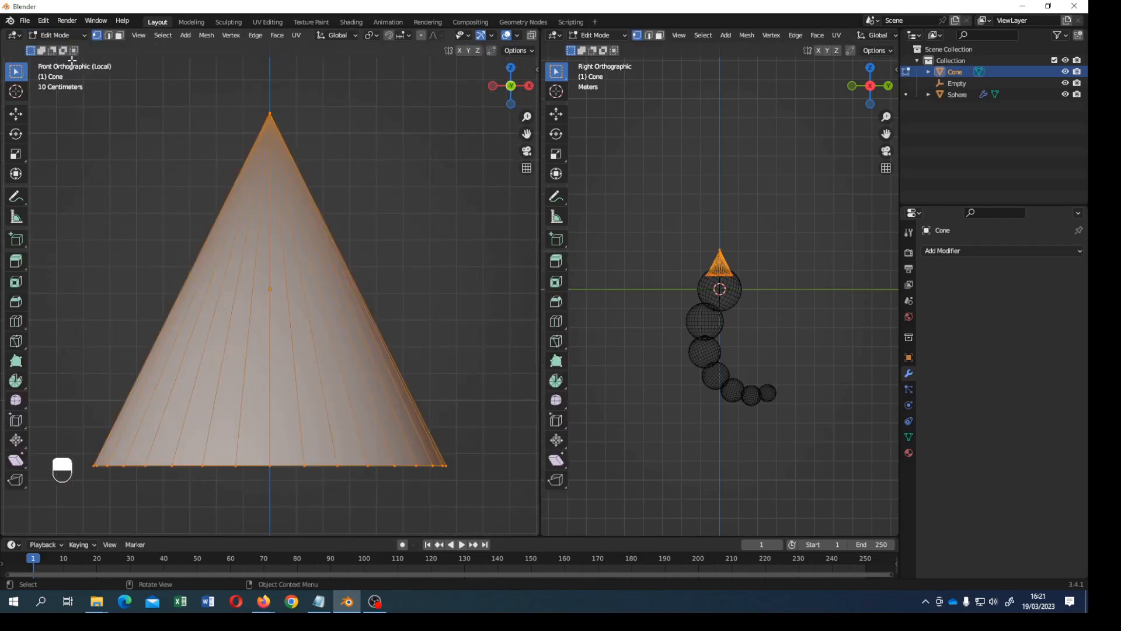
pyautogui.click(16, 341)
pyautogui.click(164, 351)
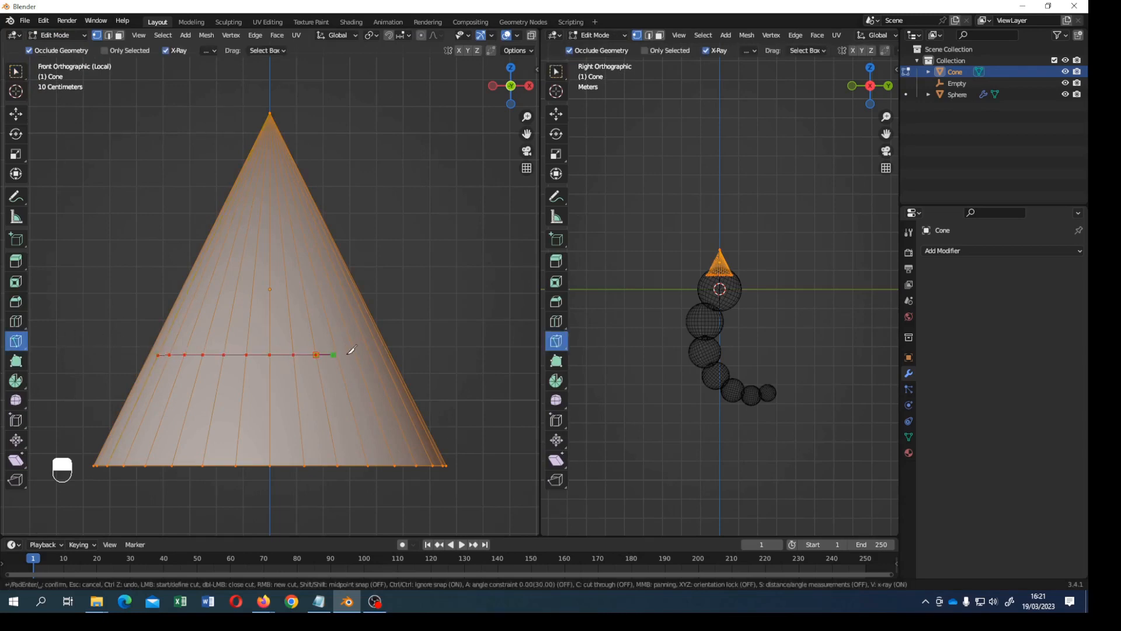
pyautogui.moveTo(358, 350); pyautogui.dragTo(237, 366, button='middle')
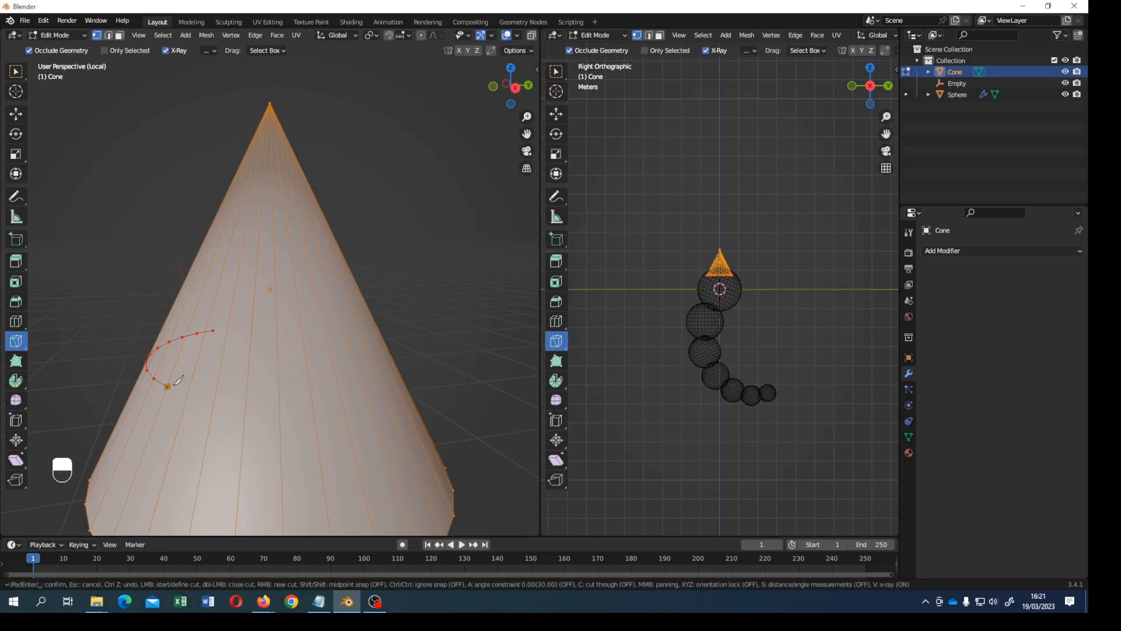
pyautogui.keyDown('ctrl'); pyautogui.moveTo(209, 394); pyautogui.dragTo(378, 386); pyautogui.keyUp('ctrl')
pyautogui.moveTo(389, 381); pyautogui.dragTo(145, 377, button='middle')
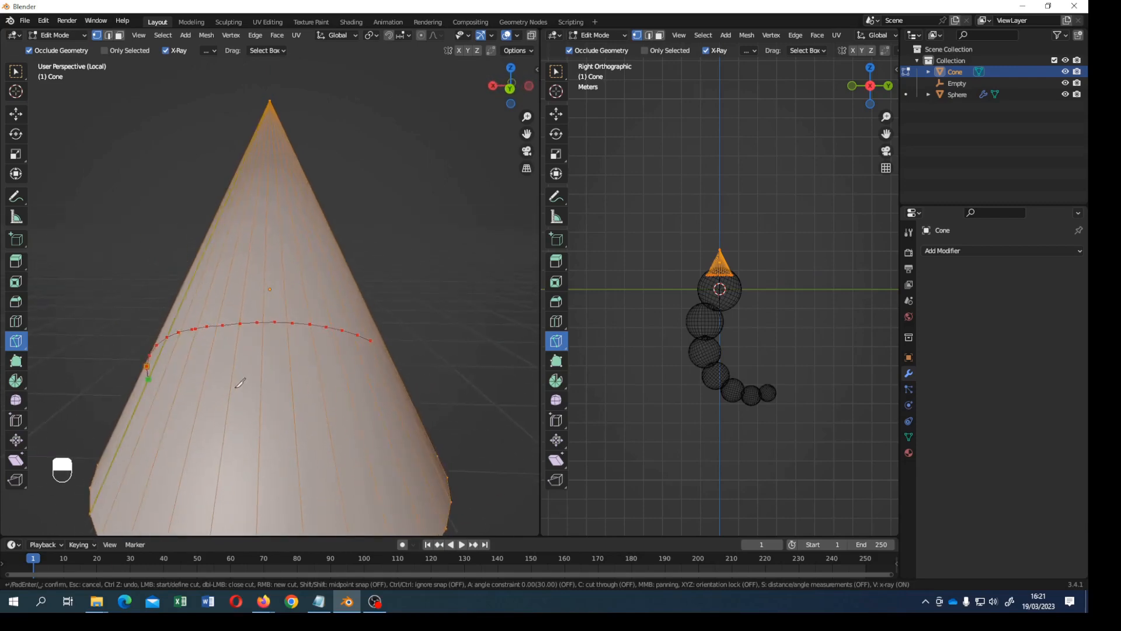
pyautogui.moveTo(413, 383); pyautogui.dragTo(270, 408, button='middle')
pyautogui.click(316, 415)
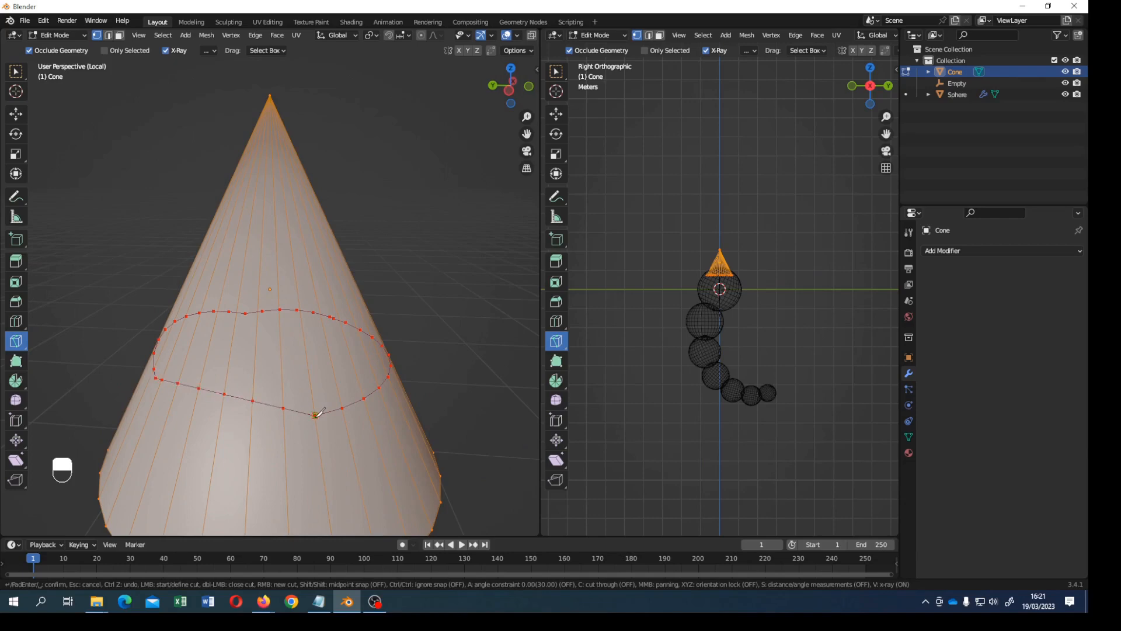
pyautogui.press('Return')
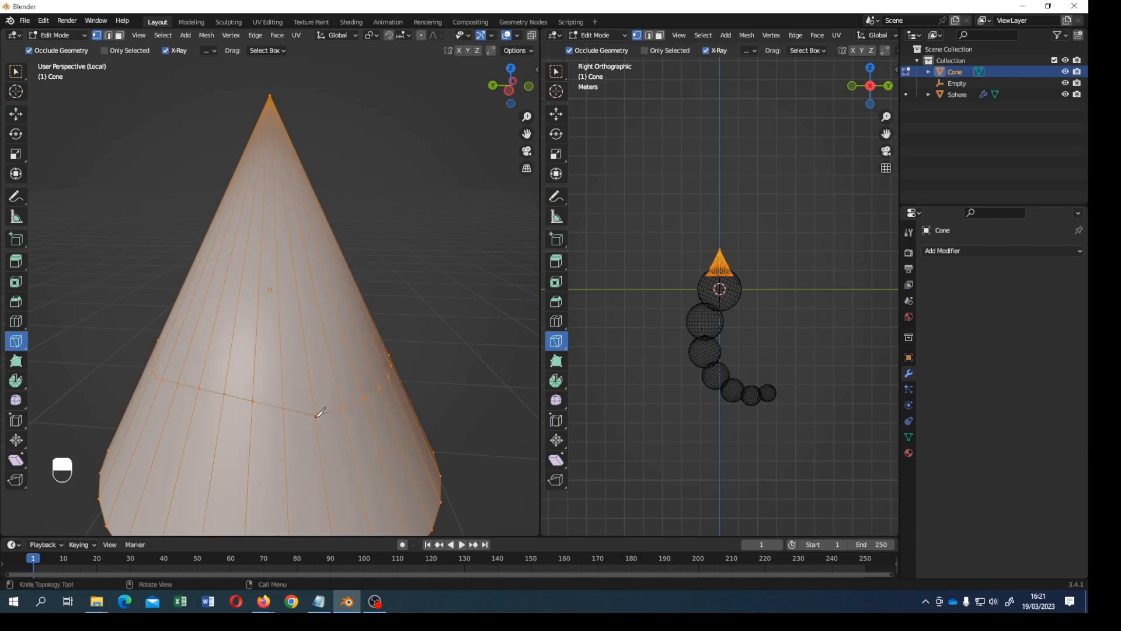
# Step: Select the knife-cut edge loop, scale it along Z to level it, and return to Object Mode
pyautogui.click(13, 74)
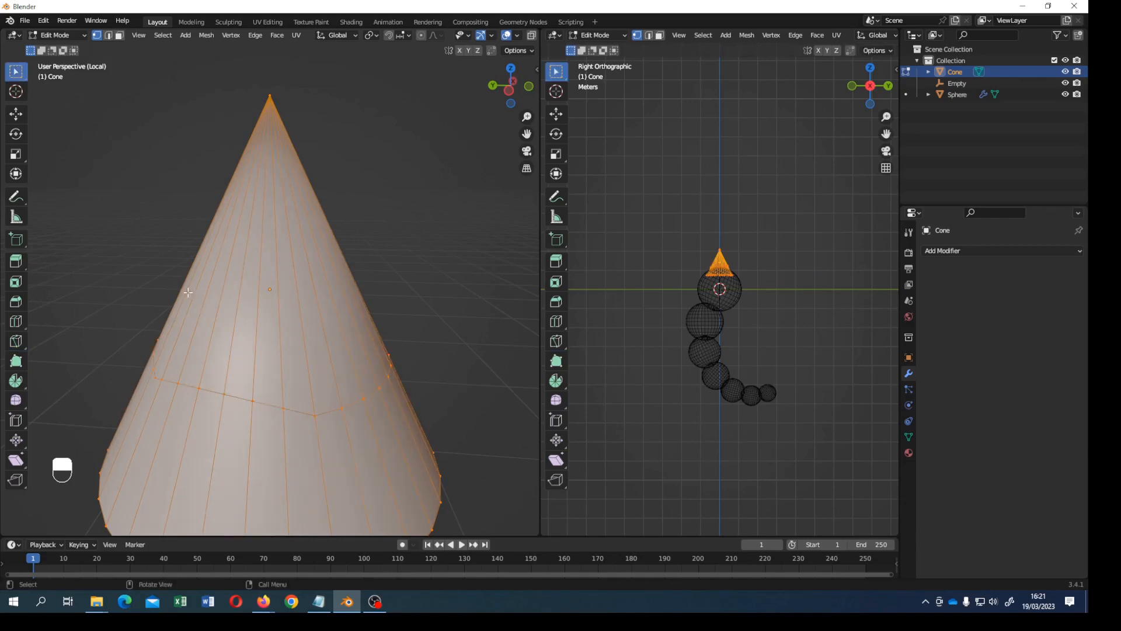
pyautogui.click(224, 395)
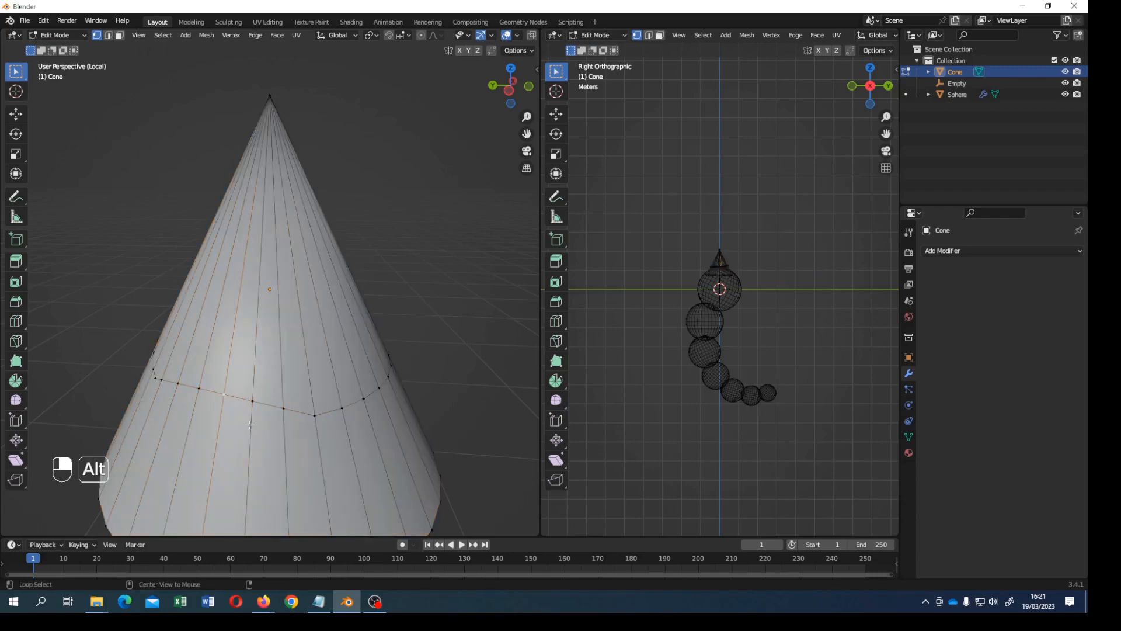
pyautogui.keyDown('alt'); pyautogui.click(252, 400); pyautogui.keyUp('alt')
pyautogui.press('s')
pyautogui.press('z')
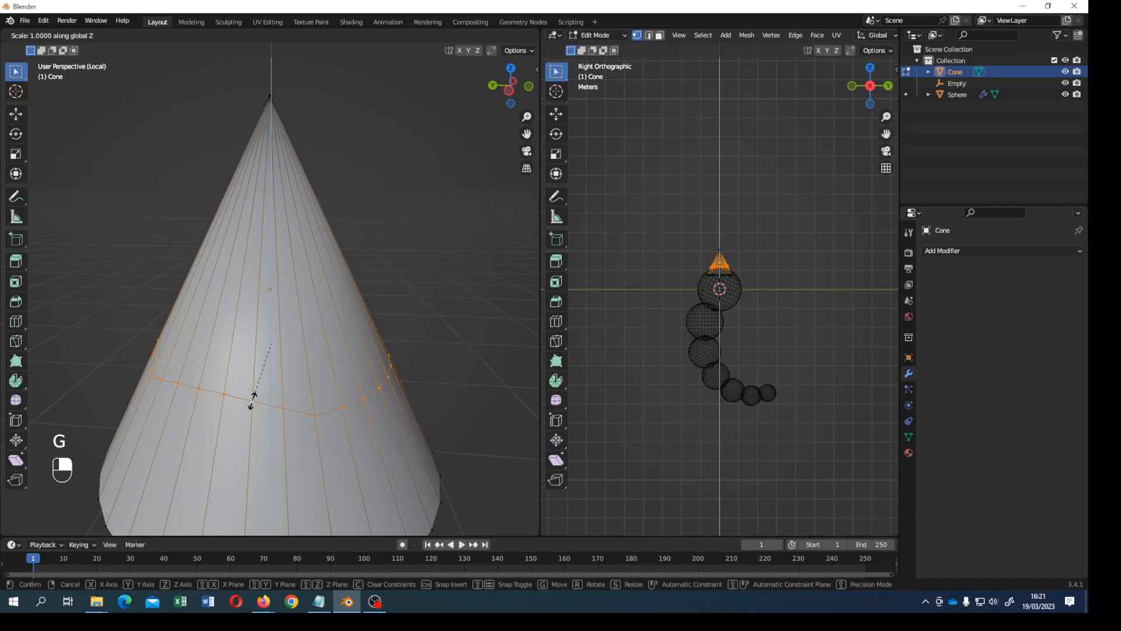
pyautogui.click(252, 401)
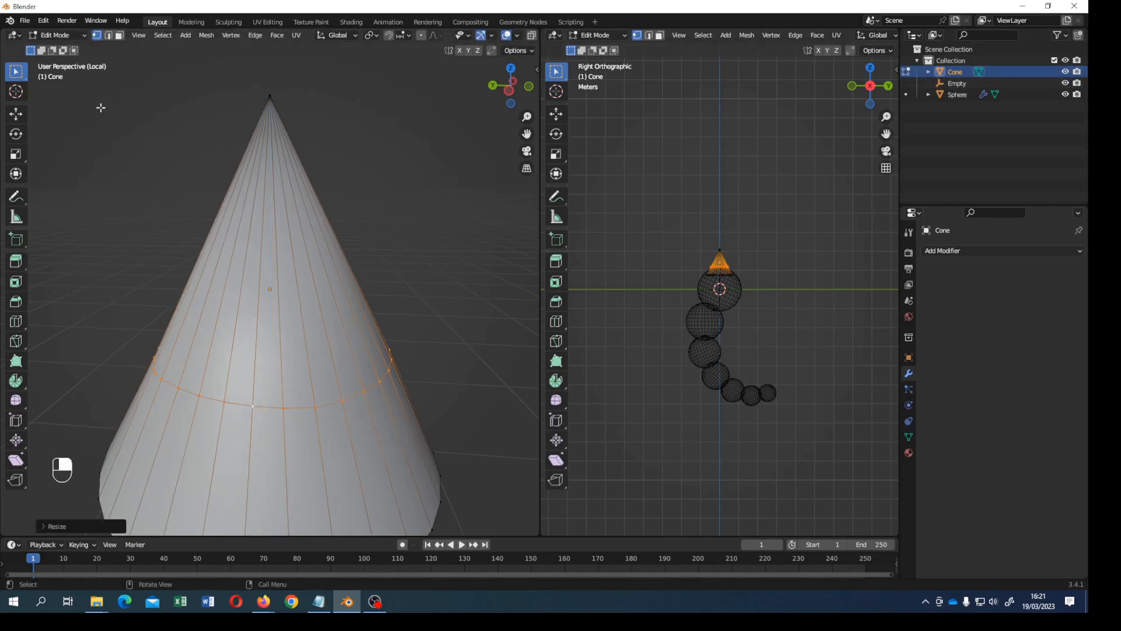
pyautogui.click(57, 35)
pyautogui.click(55, 33)
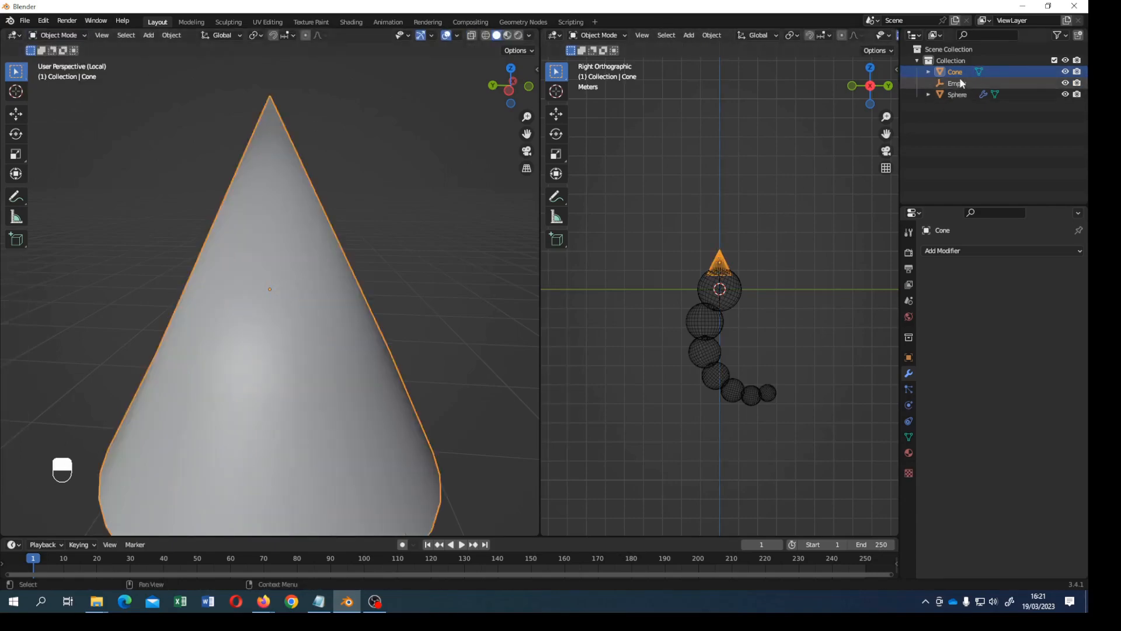
# Step: Add a Subdivision Surface modifier to the cone with the viewport level set to 2
pyautogui.click(941, 250)
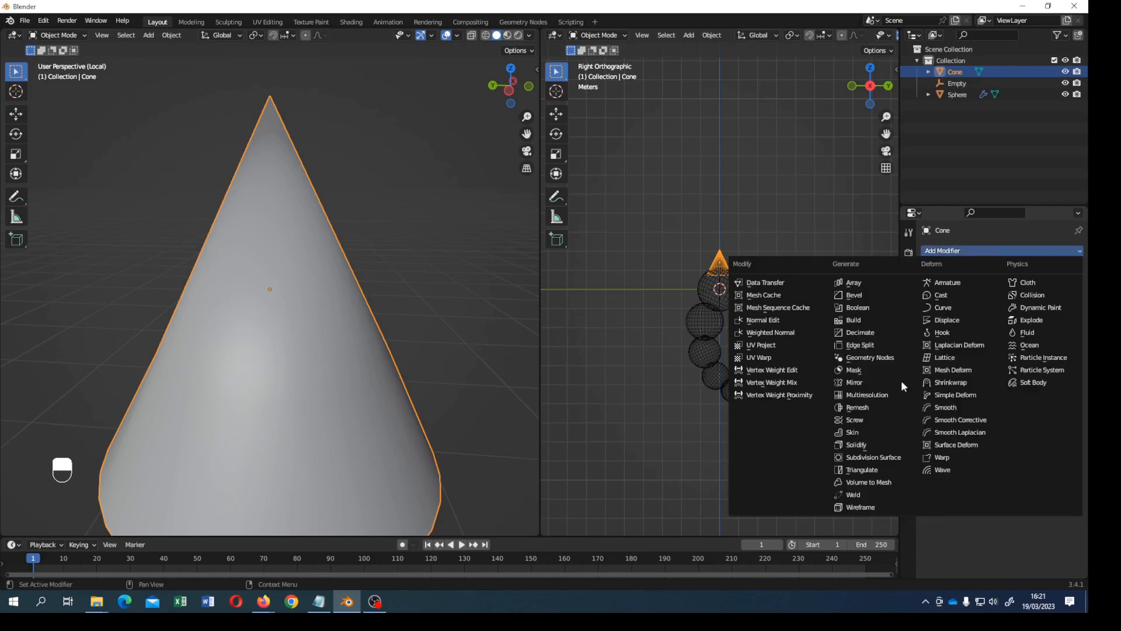
pyautogui.click(882, 458)
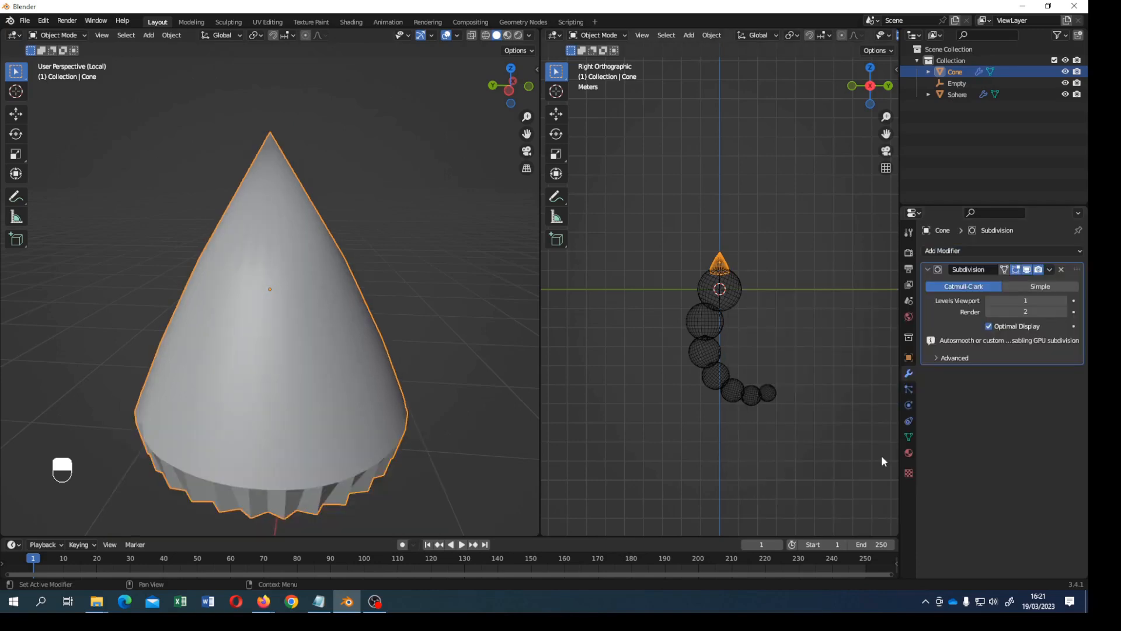
pyautogui.click(1064, 301)
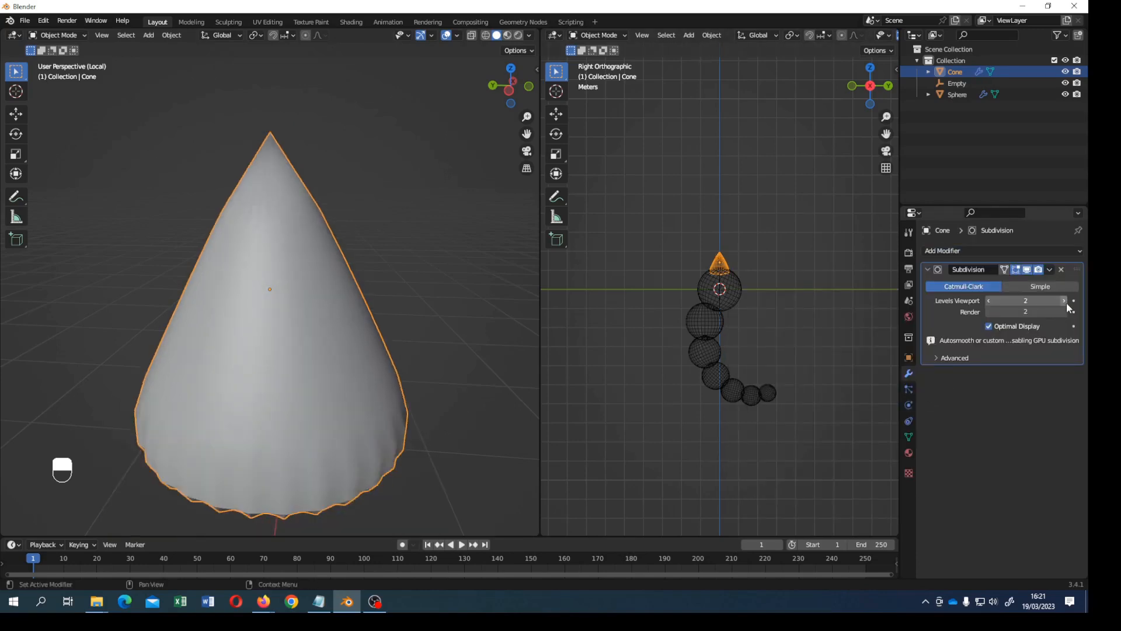
# Step: In Edit Mode, edge-slide the cut loop up the cone to just below its tip
pyautogui.click(57, 35)
pyautogui.click(59, 60)
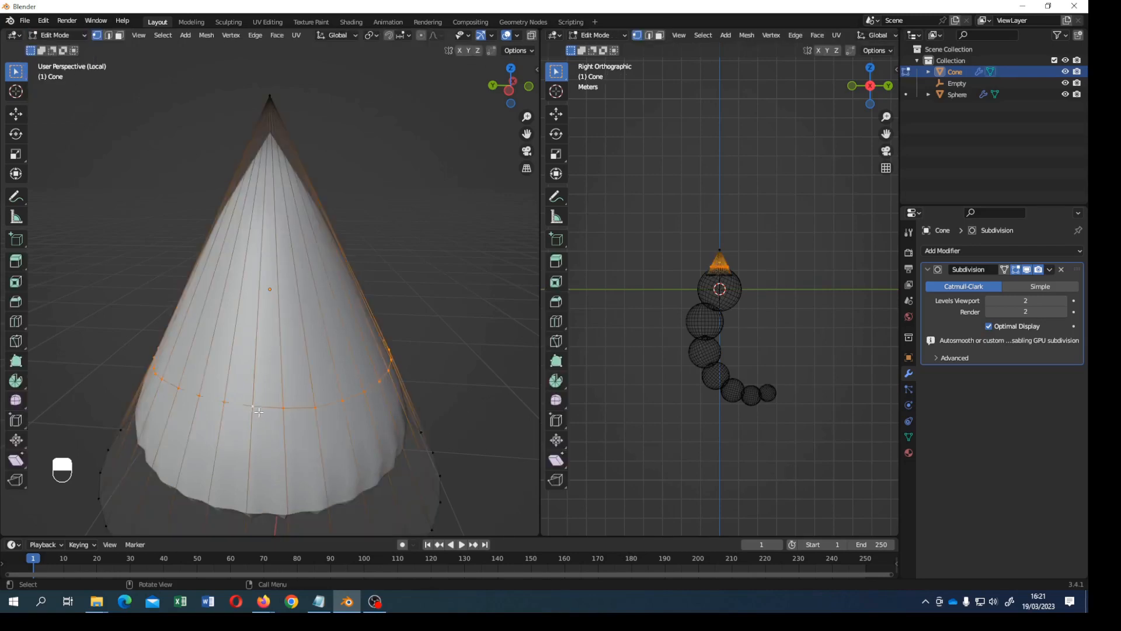
pyautogui.moveTo(258, 412); pyautogui.dragTo(260, 403, button='middle')
pyautogui.press('g')
pyautogui.press('g')
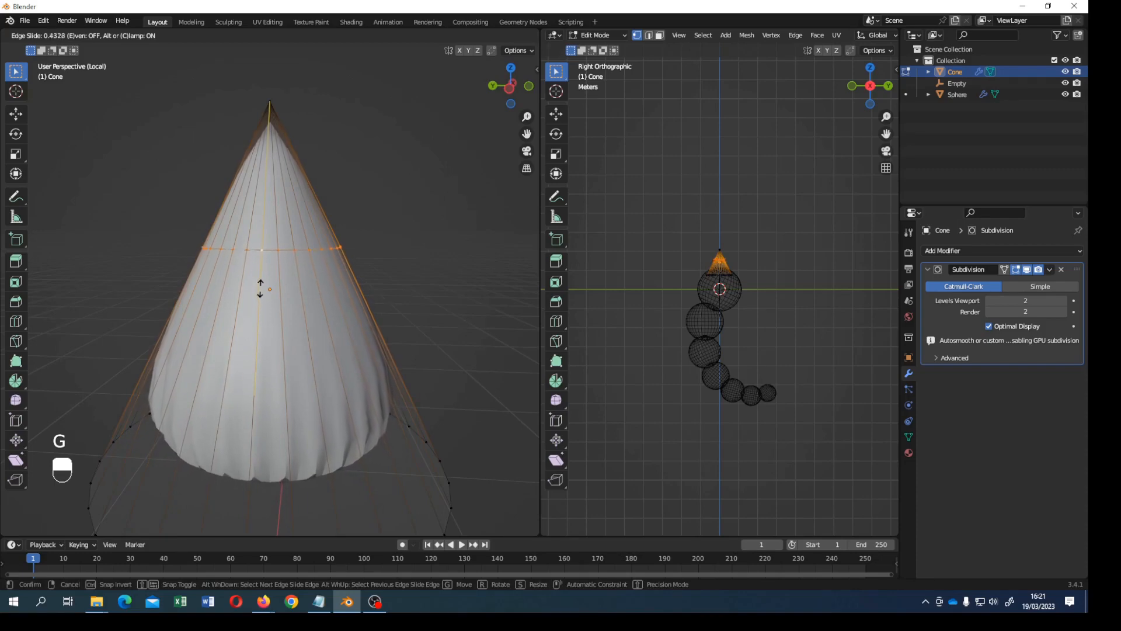
pyautogui.click(273, 166)
# Step: Inset the cone's base face by a small amount just inside its rim, using face select mode
pyautogui.moveTo(273, 166); pyautogui.dragTo(298, 209, button='middle')
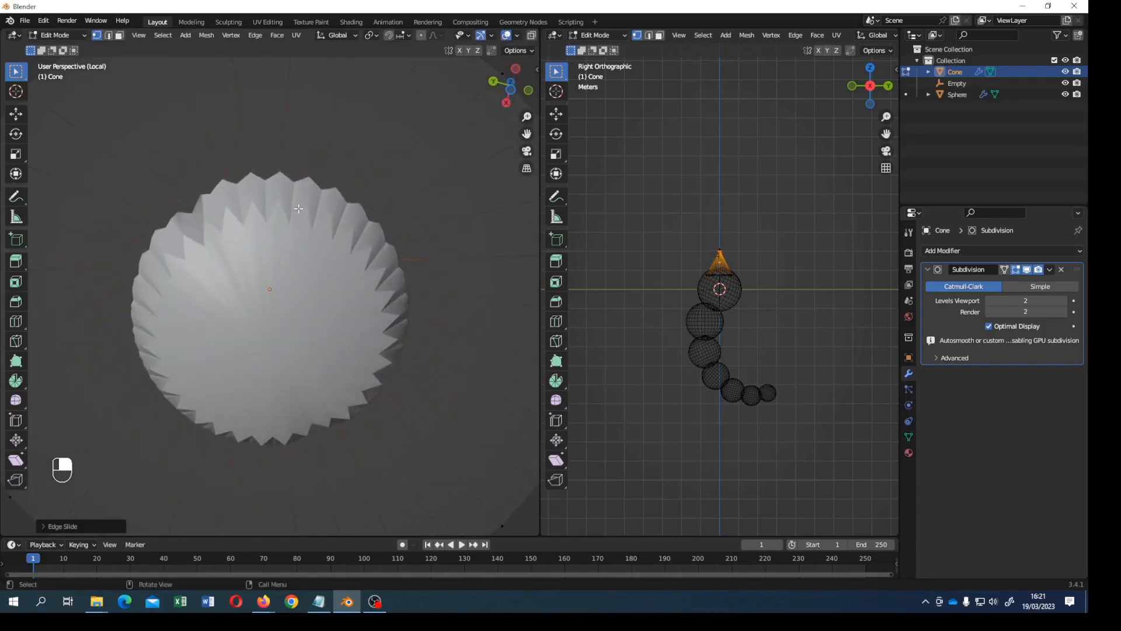
pyautogui.click(120, 36)
pyautogui.scroll(-4, 278, 328)
pyautogui.press('i')
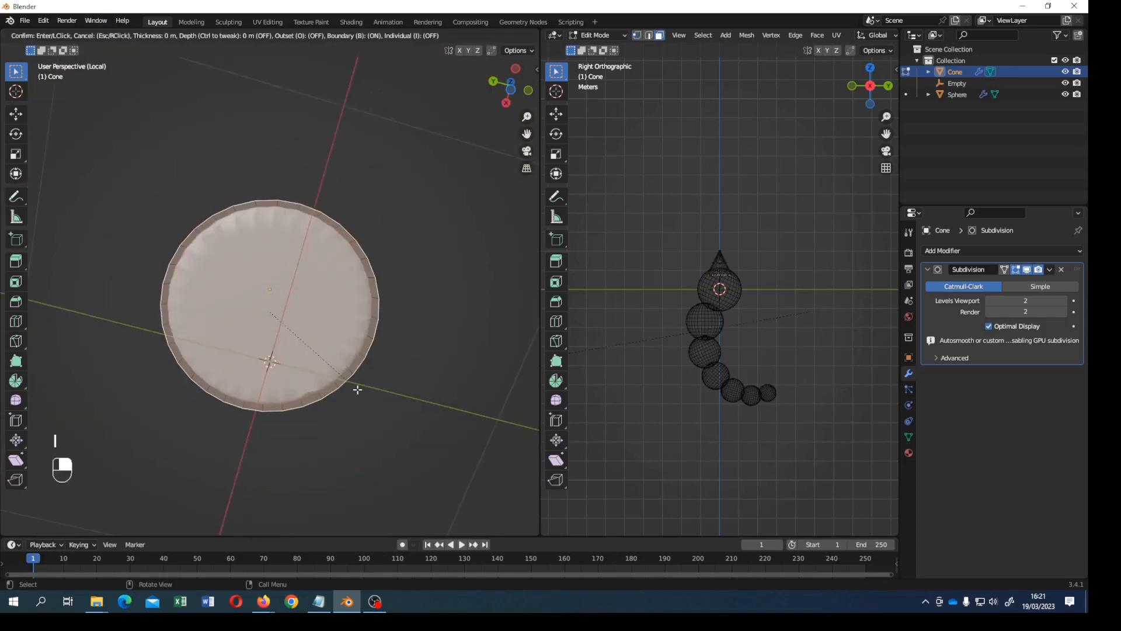
pyautogui.click(356, 388)
# Step: Inset the base face a second time with a thickness of 0.5 m
pyautogui.moveTo(356, 388); pyautogui.dragTo(360, 442, button='middle')
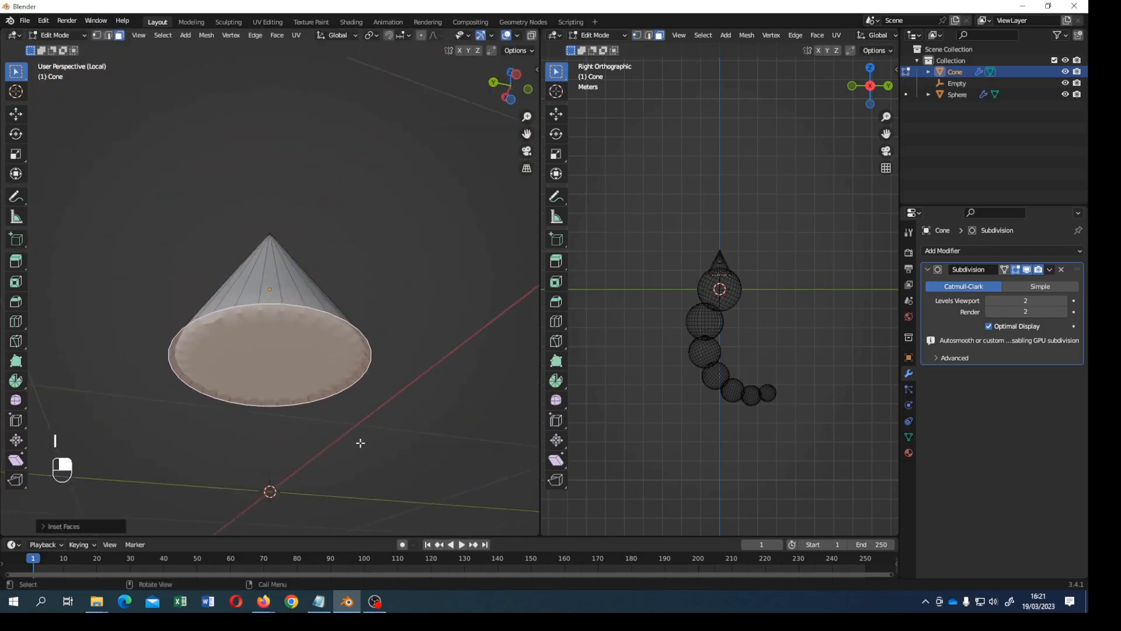
pyautogui.press('i')
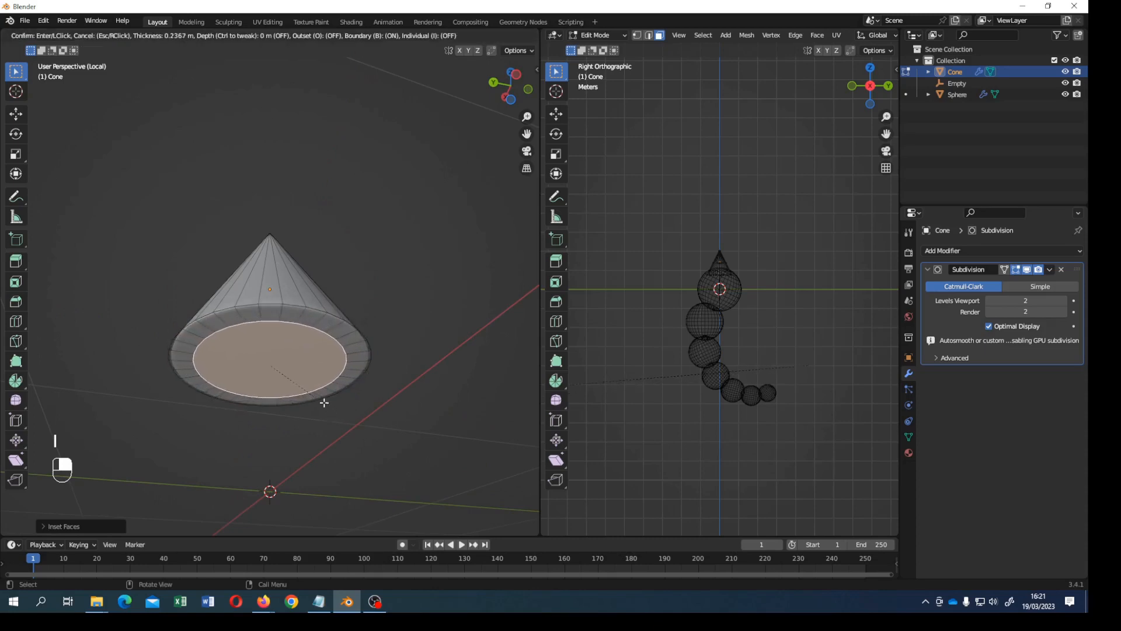
pyautogui.click(308, 383)
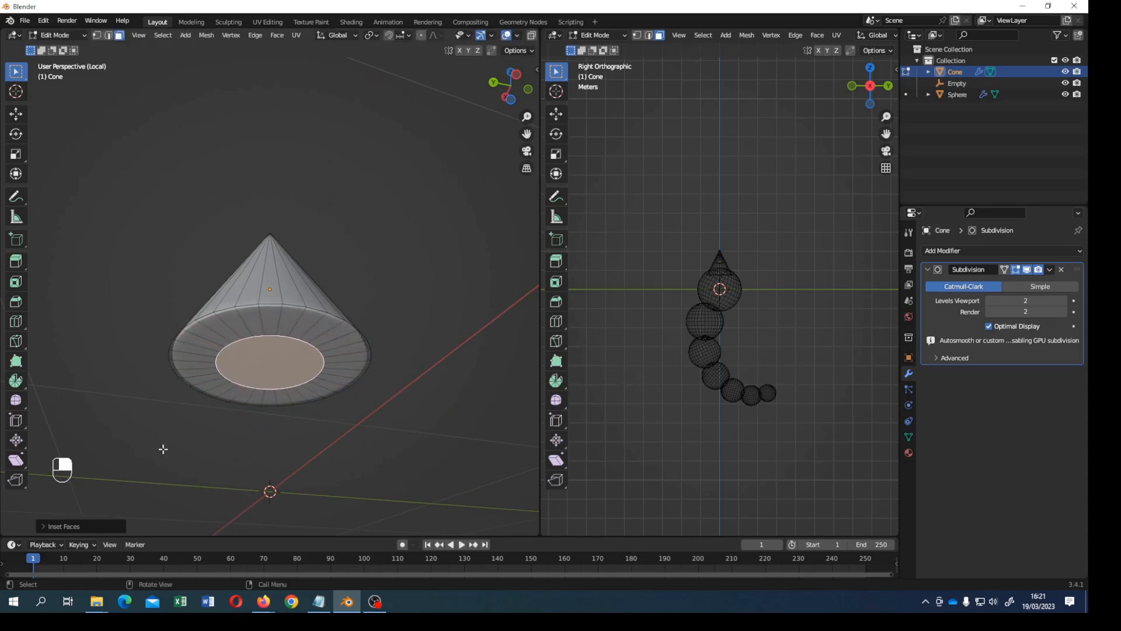
pyautogui.click(83, 528)
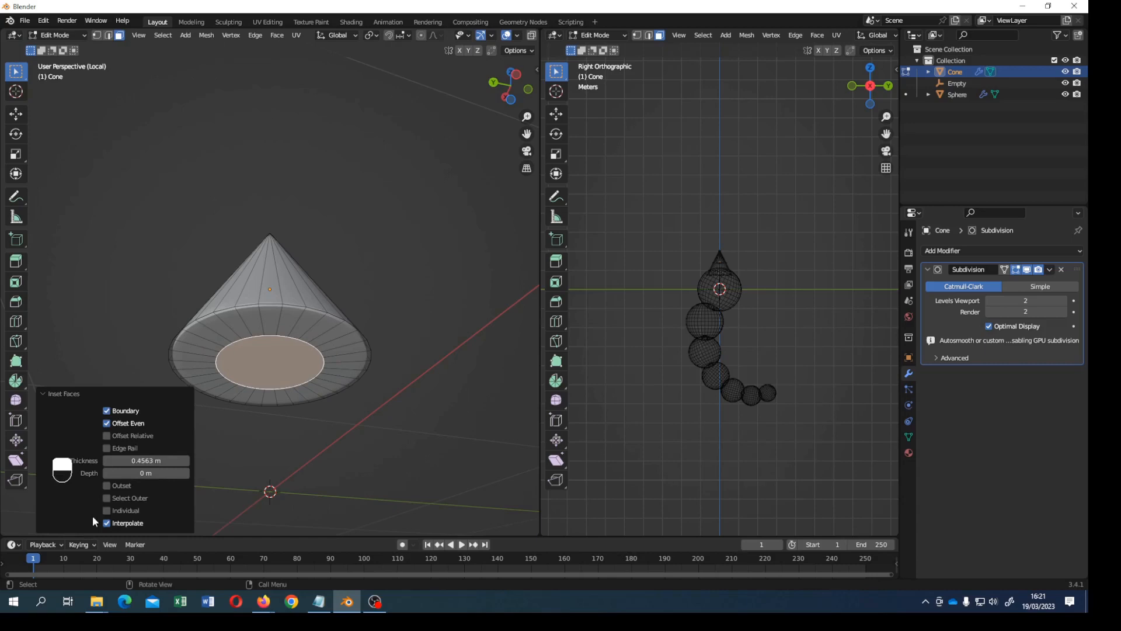
pyautogui.click(148, 460)
pyautogui.write('0.5')
pyautogui.press('Return')
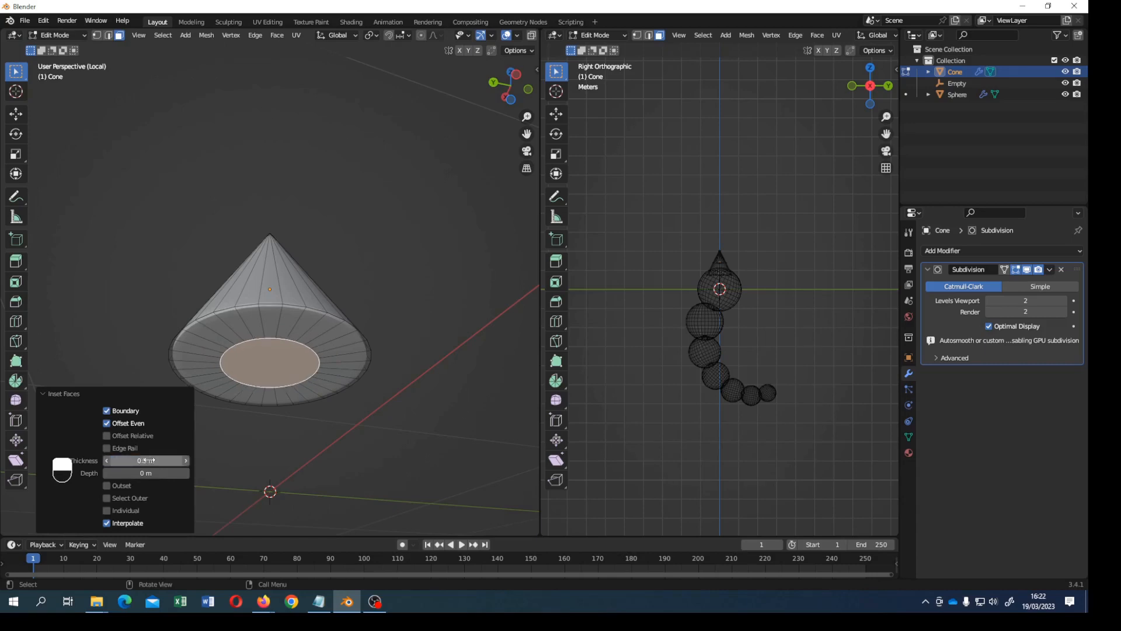
# Step: Leave Local View and Edit Mode, and scale the cone on the largest sphere uniformly to about 0.654
pyautogui.press('KP_Divide')
pyautogui.scroll(-3, 299, 399)
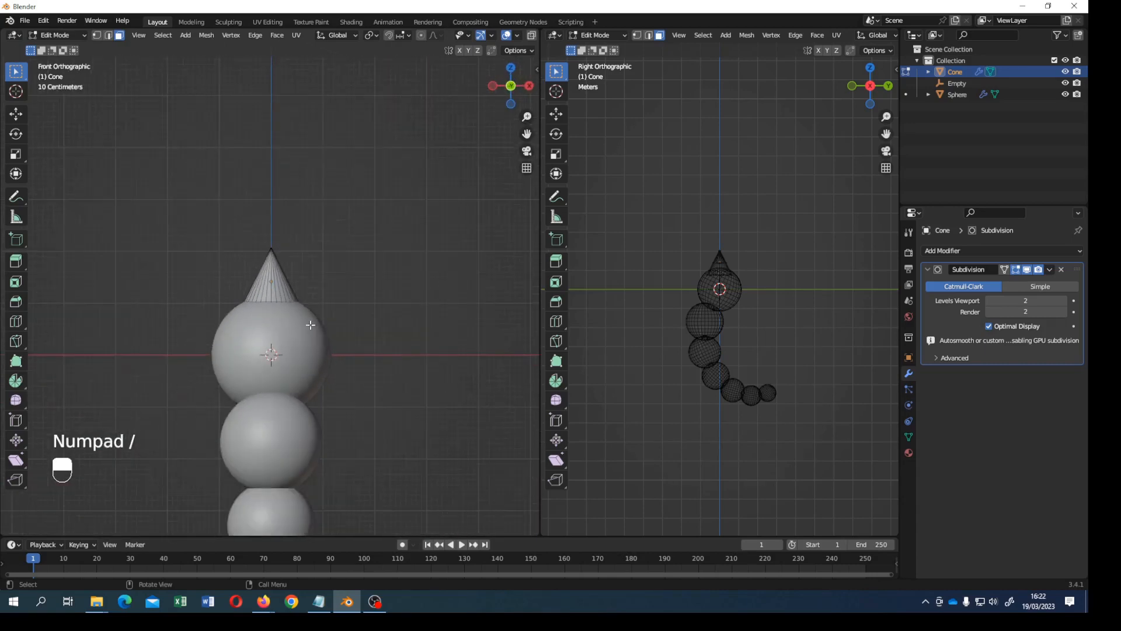
pyautogui.scroll(4, 311, 322)
pyautogui.click(58, 35)
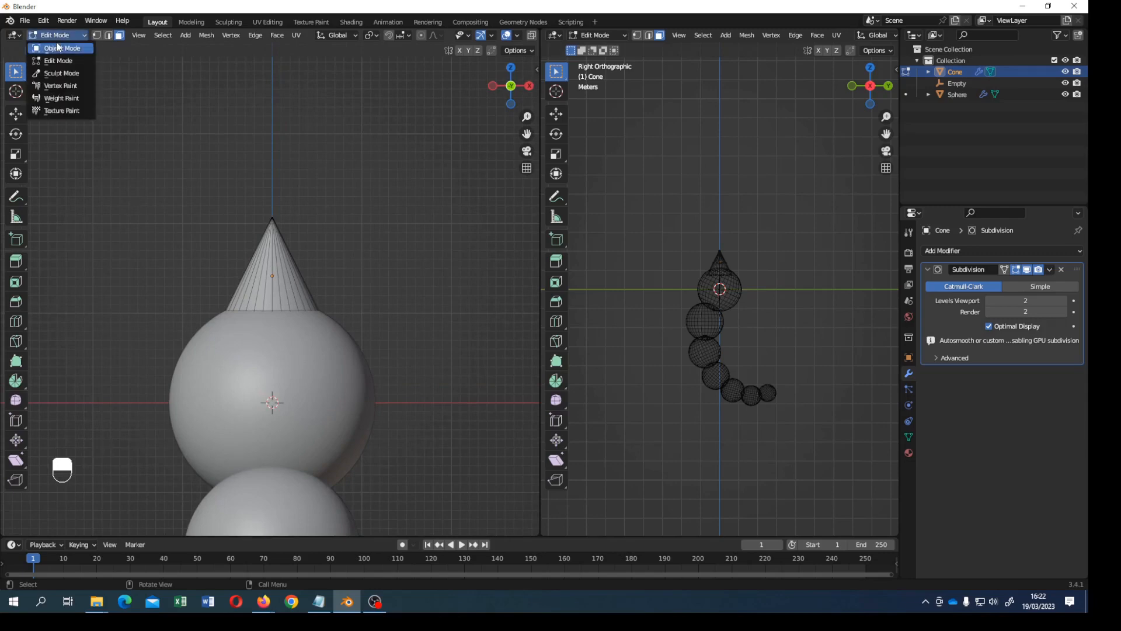
pyautogui.click(55, 47)
pyautogui.press('s')
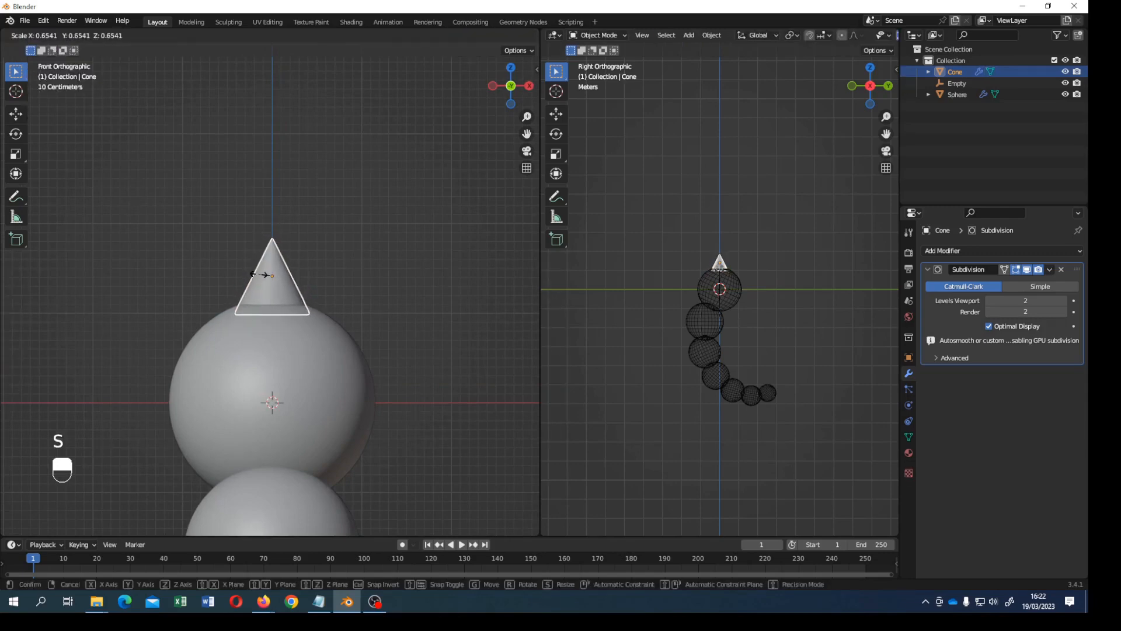
pyautogui.click(260, 278)
# Step: Move the cone up about 0.044 m along Z on top of the largest sphere
pyautogui.press('g')
pyautogui.press('z')
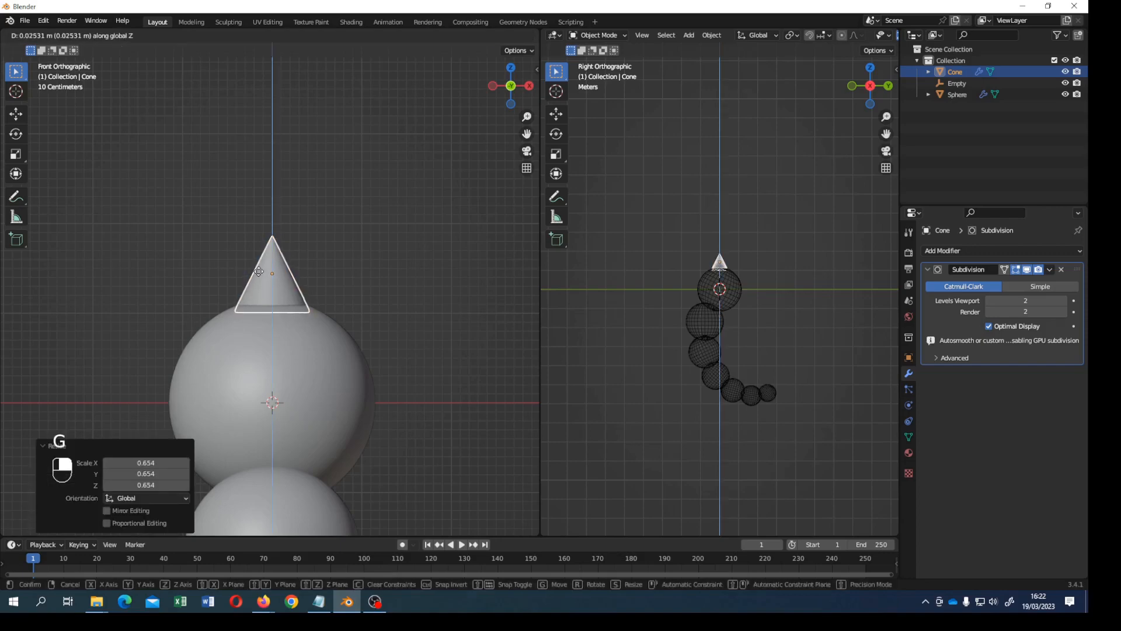
pyautogui.click(260, 275)
pyautogui.moveTo(425, 322); pyautogui.dragTo(234, 329, button='middle')
pyautogui.scroll(-7, 252, 343)
pyautogui.moveTo(306, 359); pyautogui.dragTo(390, 354, button='middle')
pyautogui.scroll(3, 354, 341)
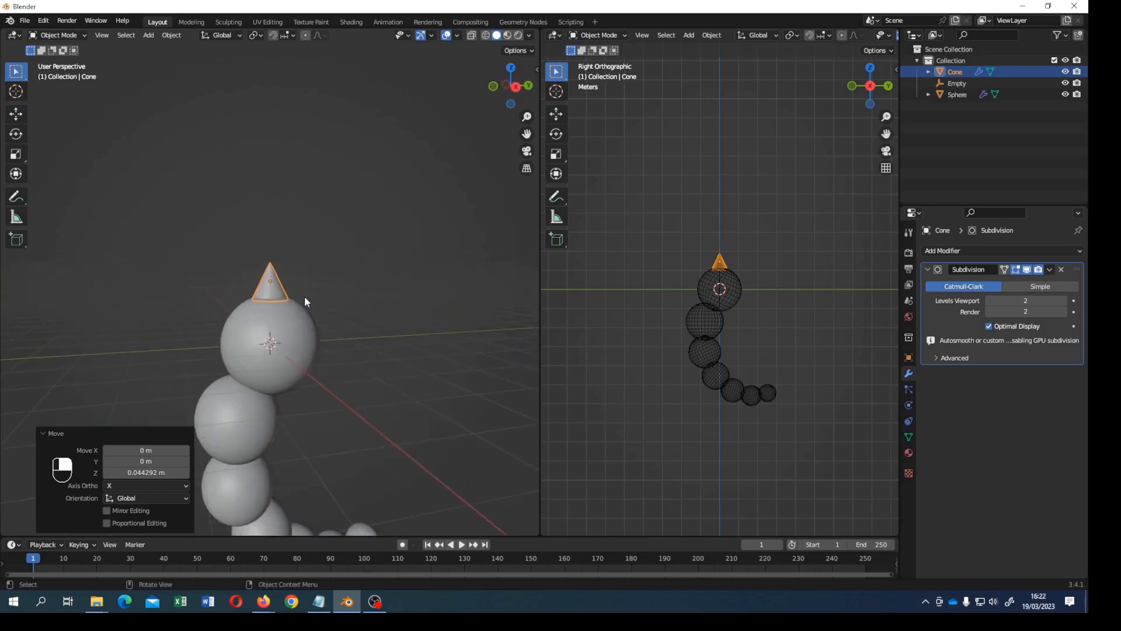
pyautogui.scroll(3, 277, 283)
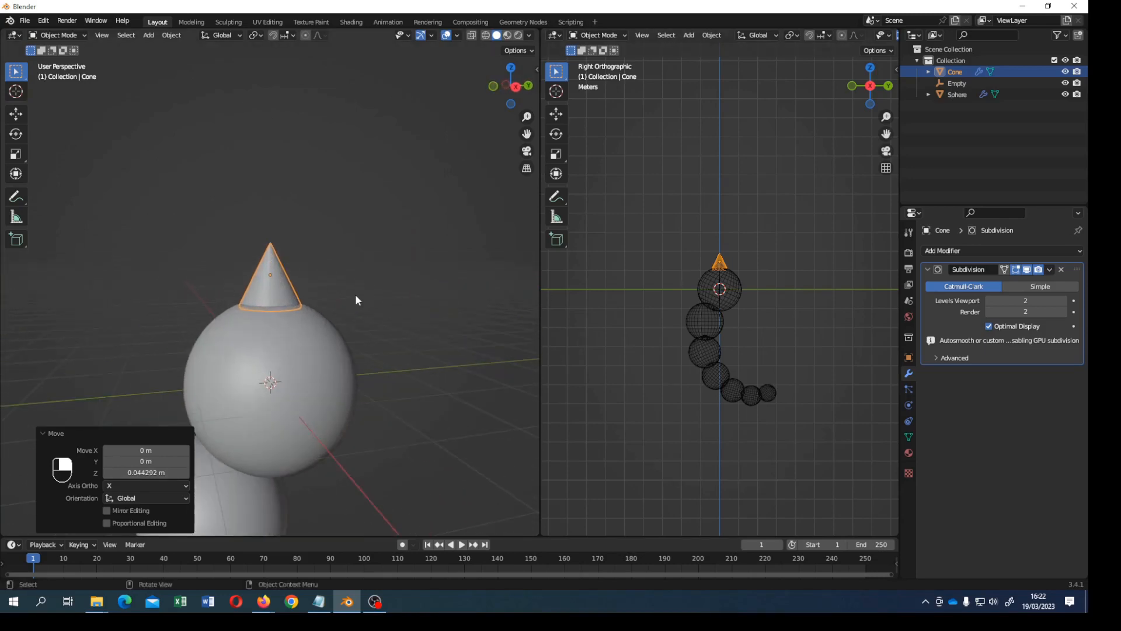
pyautogui.press('r')
pyautogui.press('x')
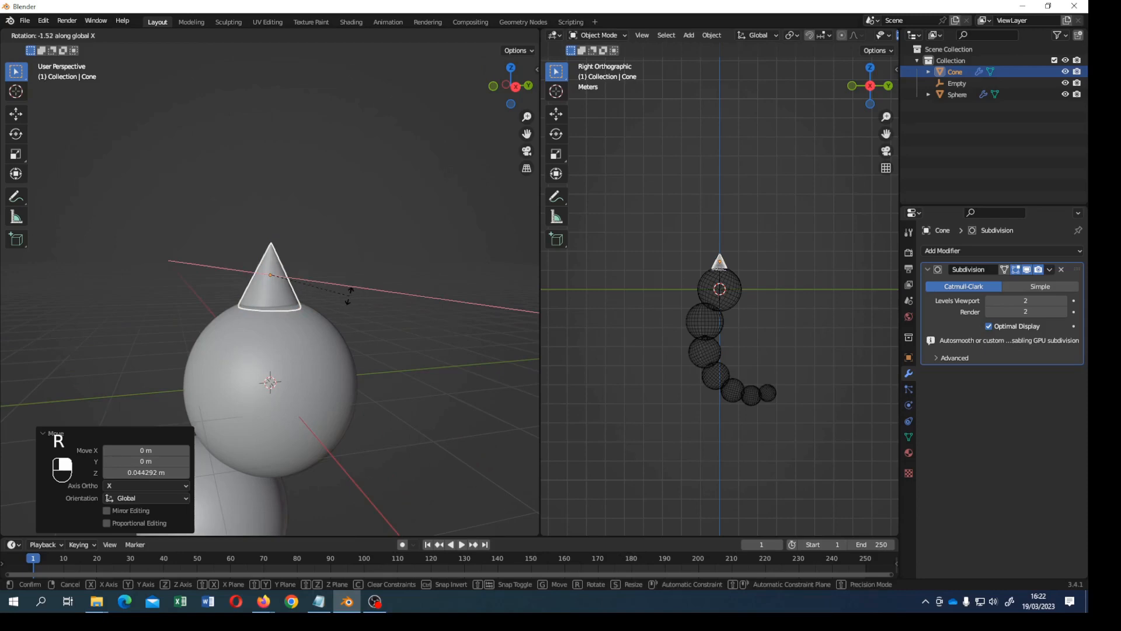
pyautogui.click(349, 295)
# Step: Duplicate the cone about 1.68 m along Y and lower the copy about 5.15 m along Z towards the chain's small end
pyautogui.hotkey('shift', 'd')
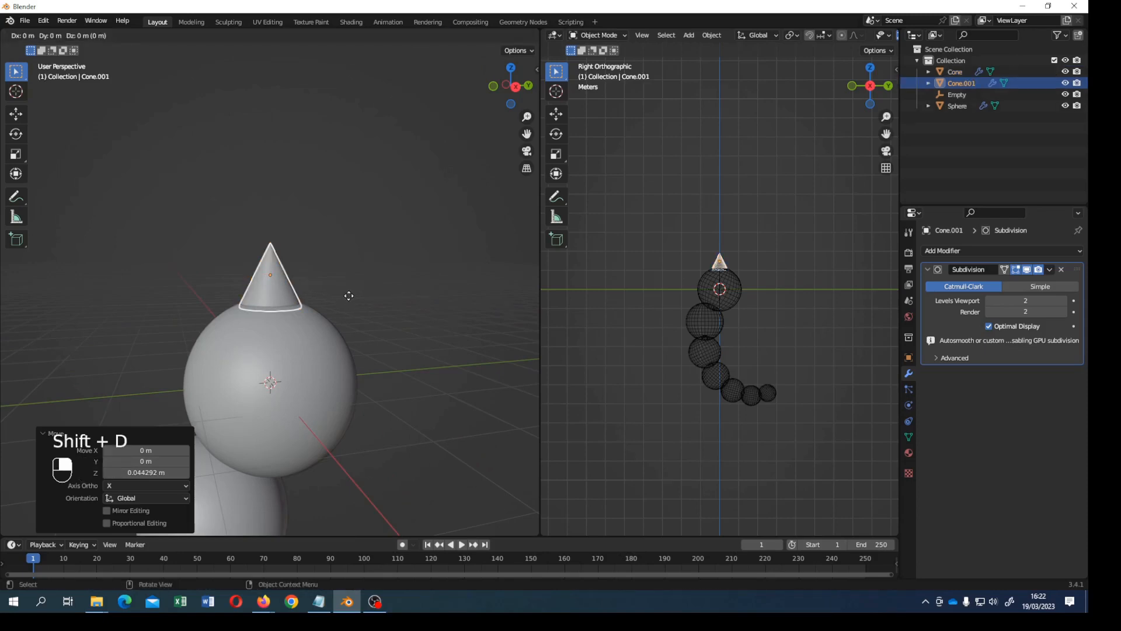
pyautogui.press('y')
pyautogui.click(460, 326)
pyautogui.scroll(-6, 443, 377)
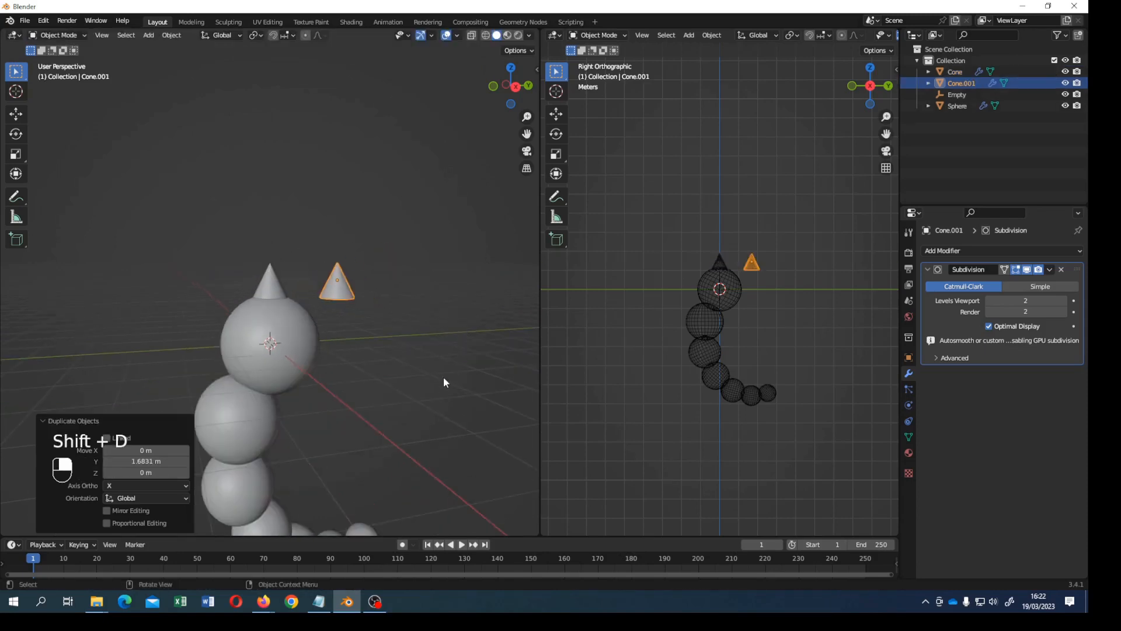
pyautogui.press('g')
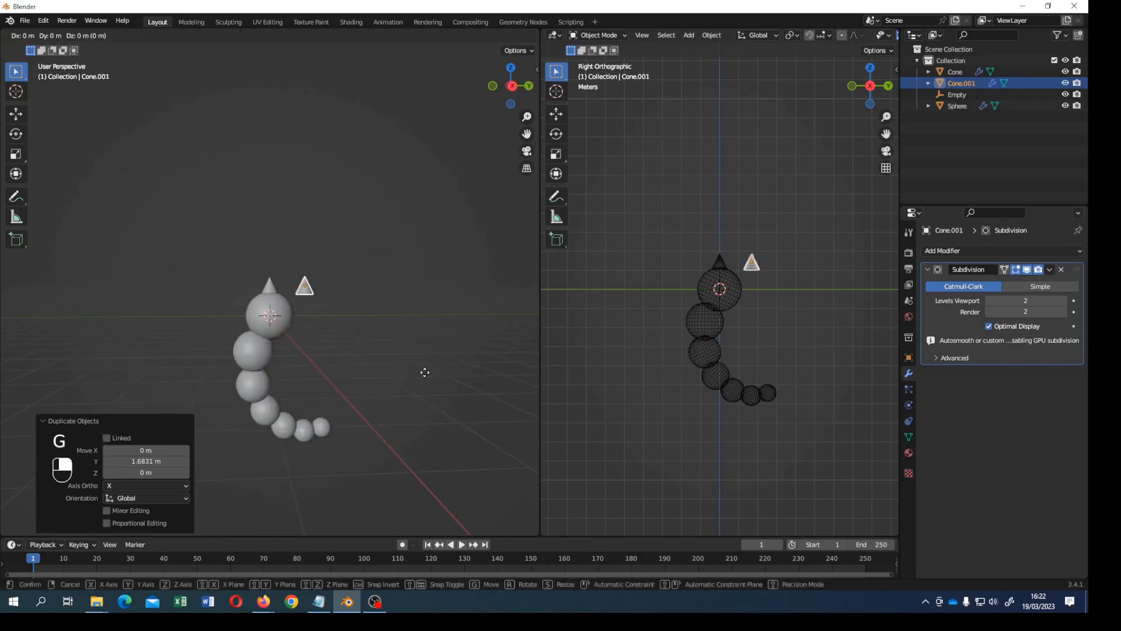
pyautogui.press('z')
pyautogui.click(439, 483)
# Step: In the right side view, move the copied cone about 0.93 m along Y and -0.62 m along Z, just above the smallest sphere
pyautogui.press('KP_3')
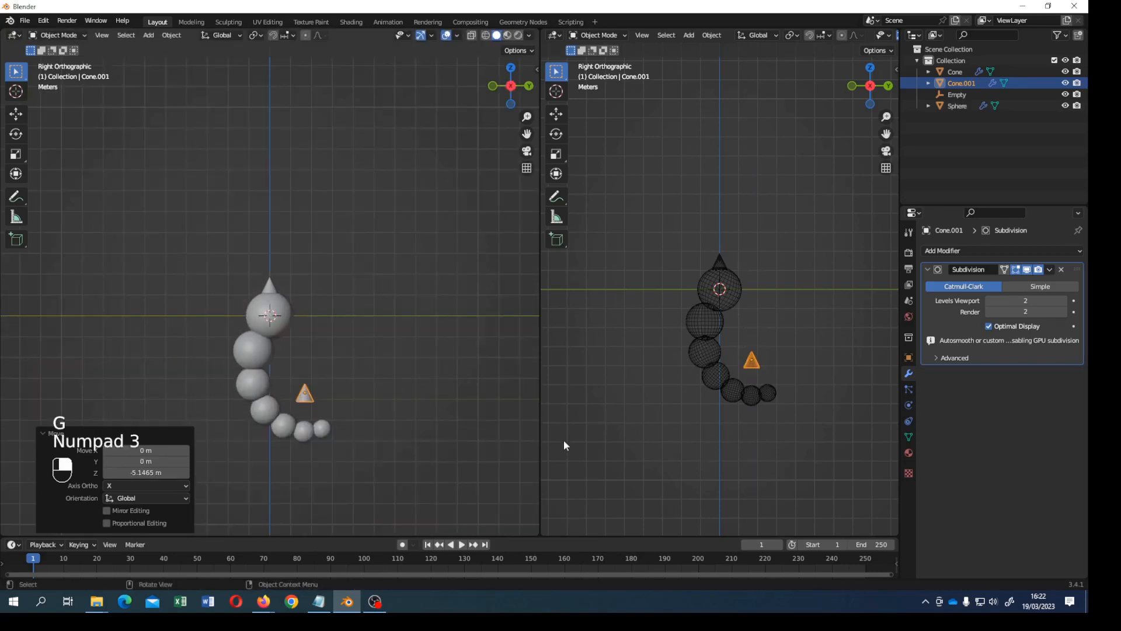
pyautogui.press('KP_3')
pyautogui.scroll(5, 427, 441)
pyautogui.keyDown('shift'); pyautogui.moveTo(391, 452); pyautogui.dragTo(351, 261, button='middle'); pyautogui.keyUp('shift')
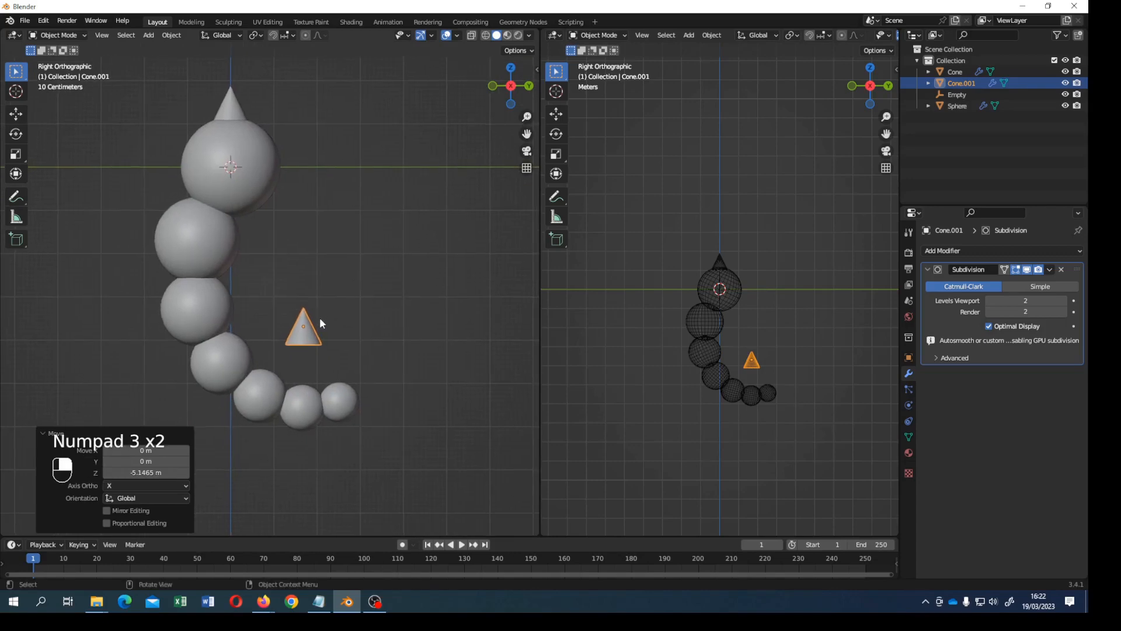
pyautogui.press('g')
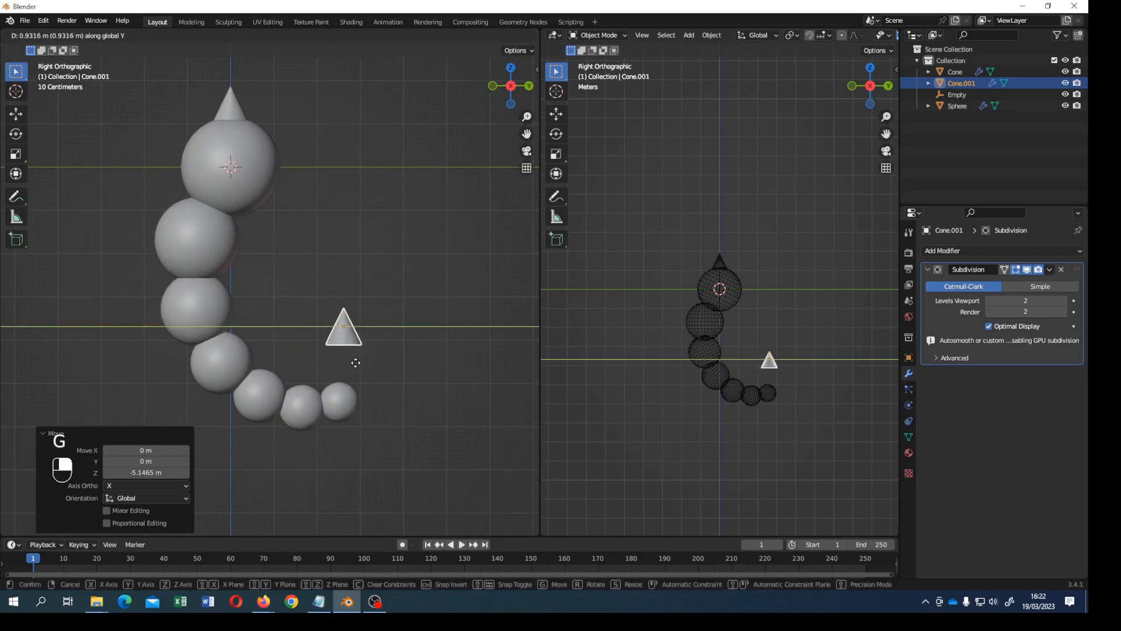
pyautogui.click(357, 366)
pyautogui.press('g')
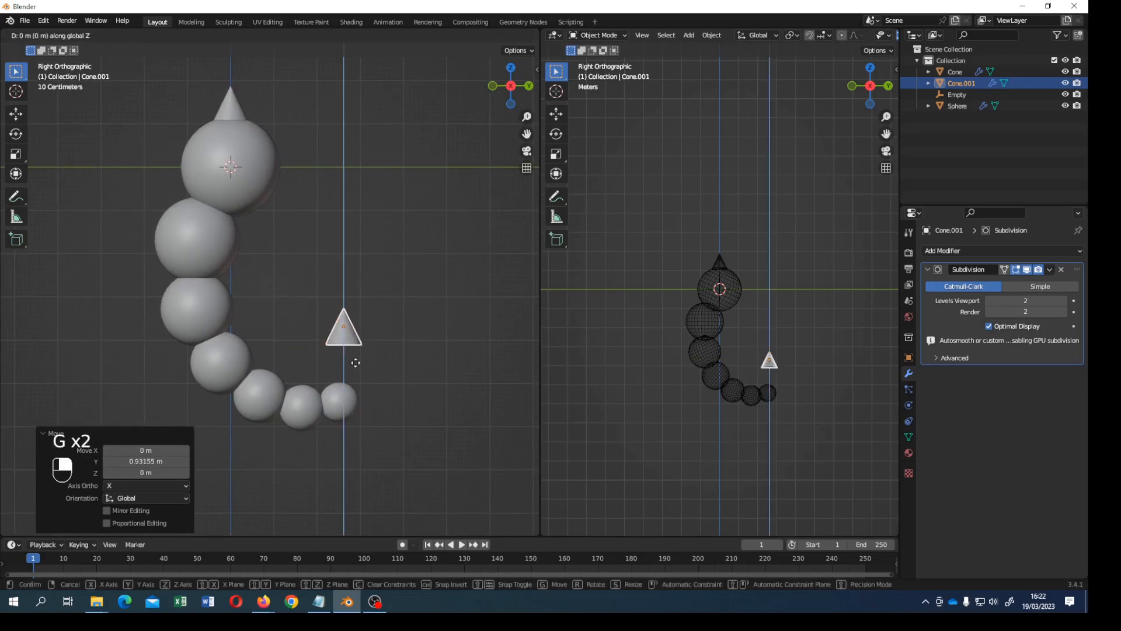
pyautogui.click(358, 393)
# Step: Scale the copied cone uniformly to about 0.507
pyautogui.scroll(3, 358, 395)
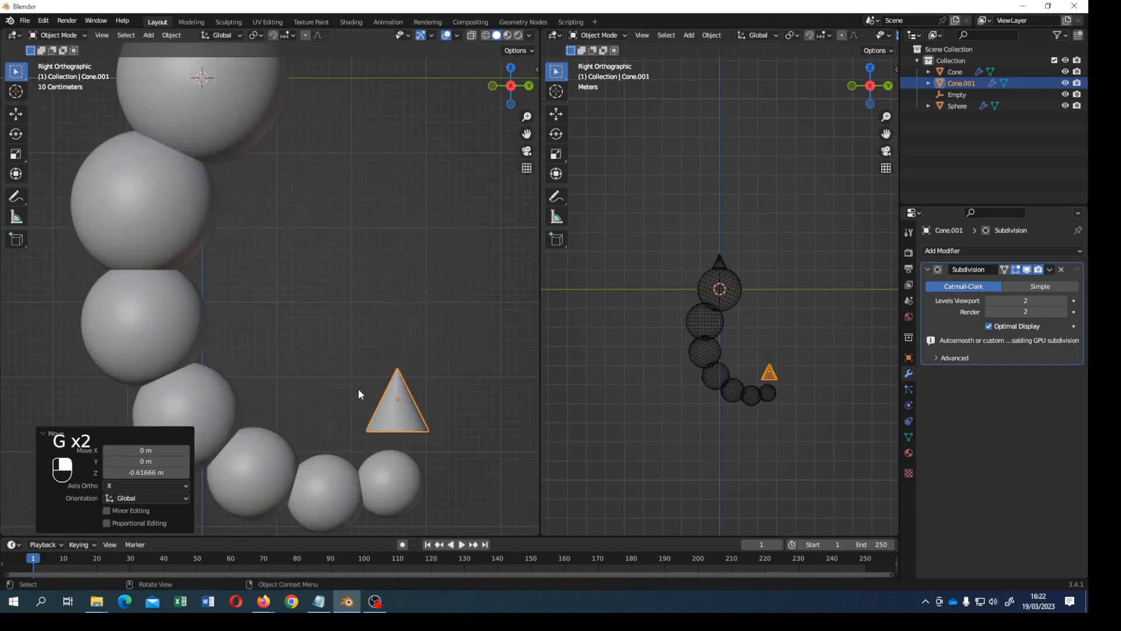
pyautogui.press('s')
pyautogui.click(377, 400)
# Step: Enter Edit Mode on the copied cone, select all its vertices in vertex select mode, and try a loop cut around it
pyautogui.scroll(3, 377, 400)
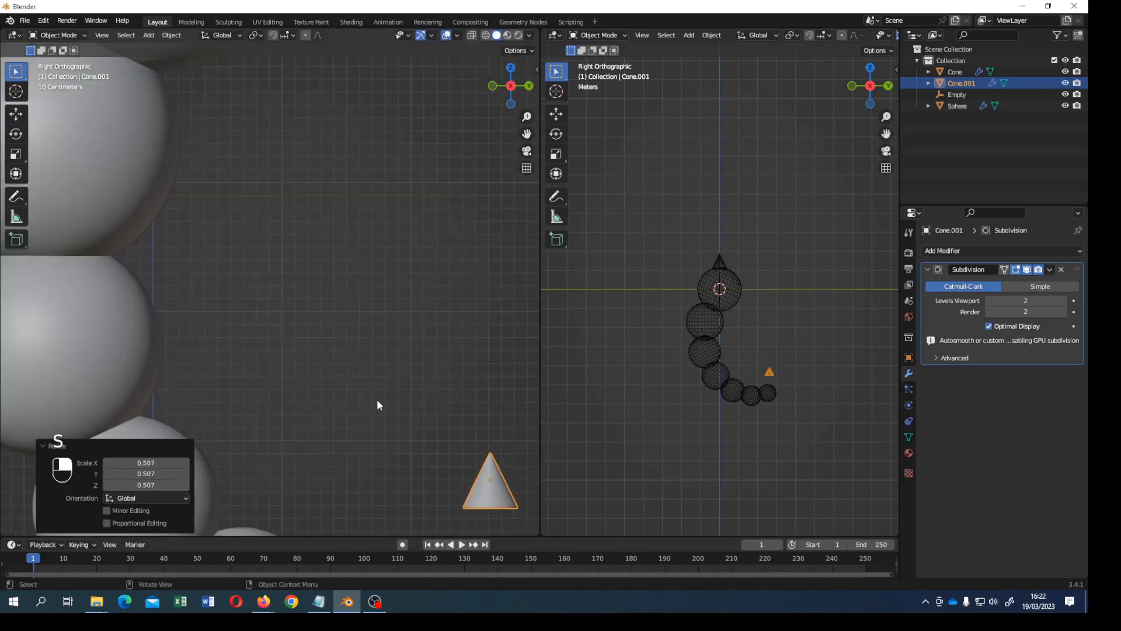
pyautogui.keyDown('shift'); pyautogui.moveTo(401, 410); pyautogui.dragTo(325, 289, button='middle'); pyautogui.keyUp('shift')
pyautogui.scroll(3, 324, 290)
pyautogui.keyDown('shift'); pyautogui.moveTo(451, 416); pyautogui.dragTo(351, 363, button='middle'); pyautogui.keyUp('shift')
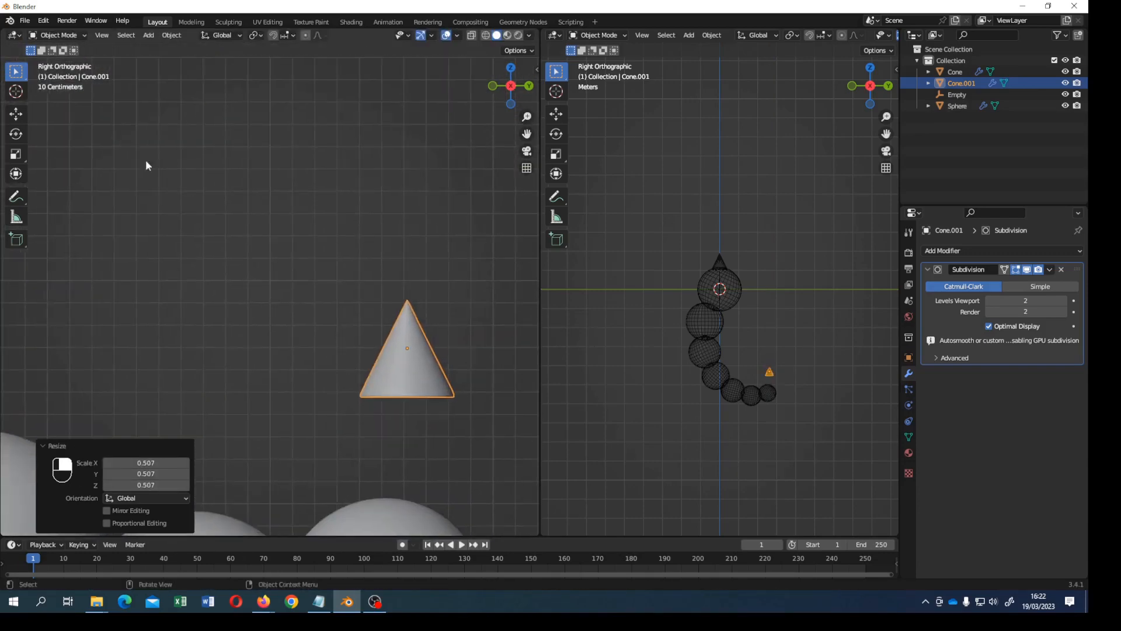
pyautogui.click(57, 35)
pyautogui.click(58, 61)
pyautogui.scroll(1, 306, 313)
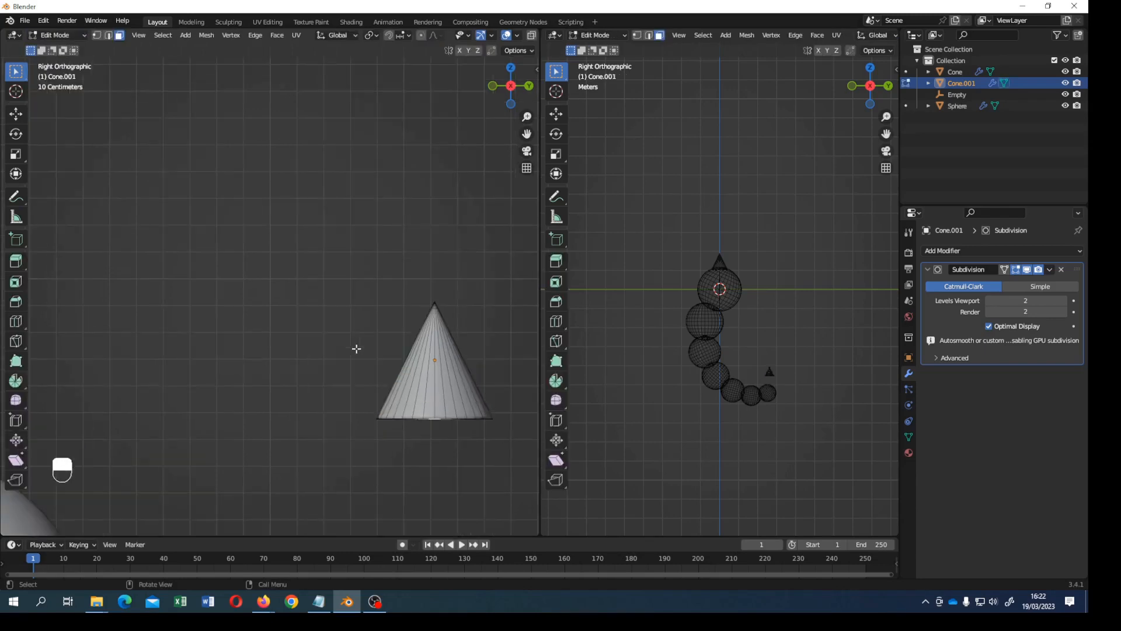
pyautogui.click(97, 35)
pyautogui.keyDown('shift'); pyautogui.moveTo(377, 354); pyautogui.dragTo(342, 353, button='middle'); pyautogui.keyUp('shift')
pyautogui.press('a')
pyautogui.hotkey('ctrl', 'r')
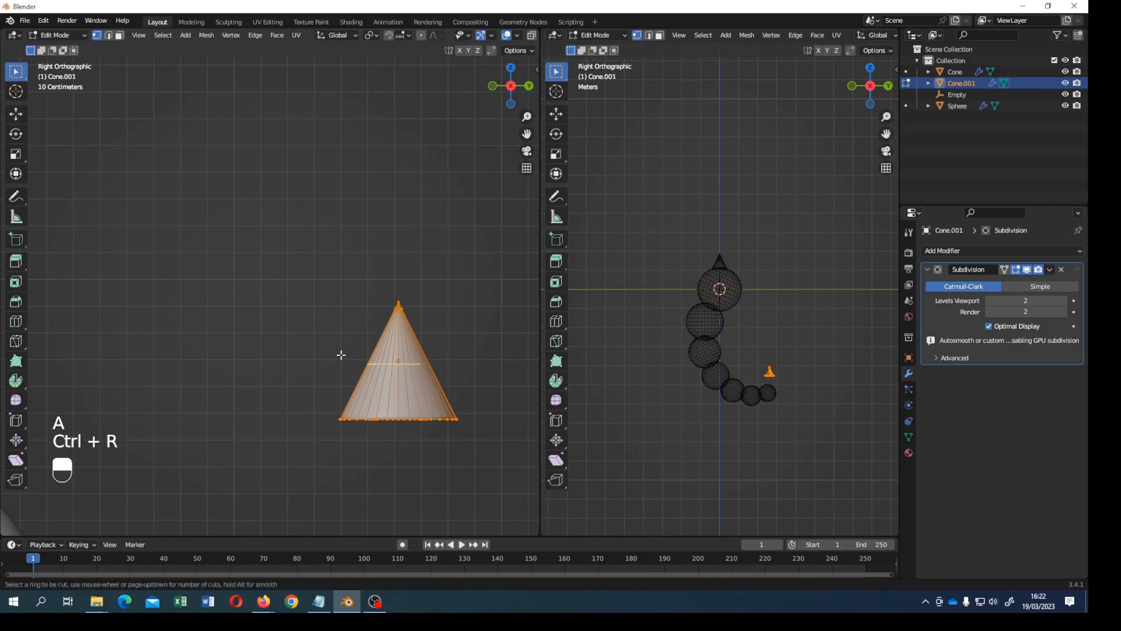
pyautogui.rightClick(412, 374)
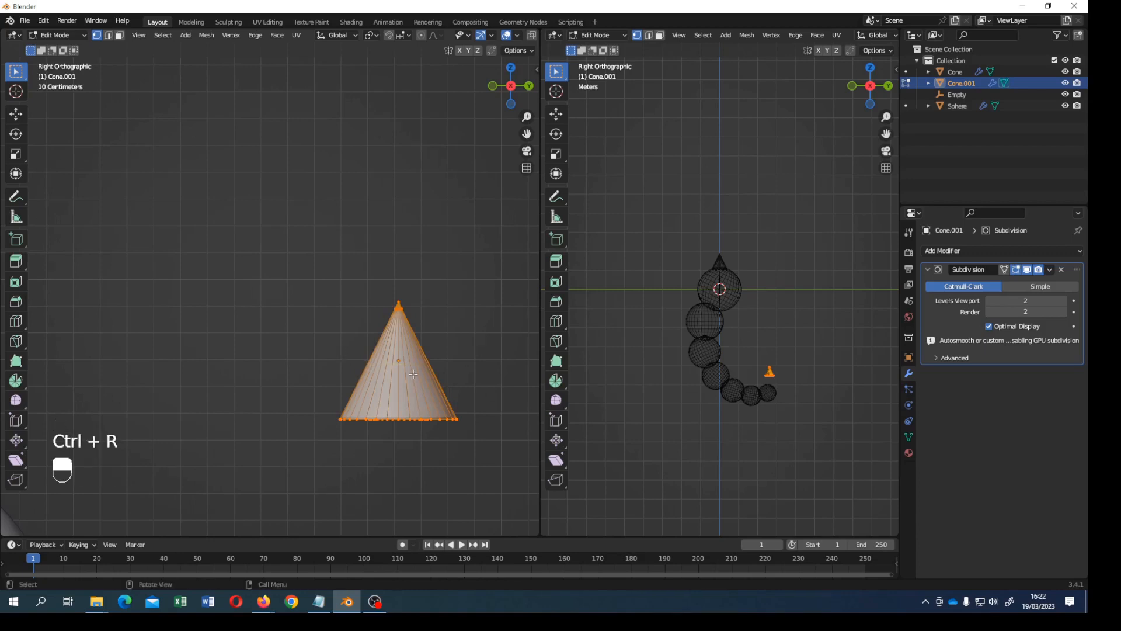
# Step: Cut a closed ring around the middle of the copied cone's side with the Knife tool
pyautogui.click(17, 341)
pyautogui.moveTo(342, 404); pyautogui.dragTo(303, 408, button='middle')
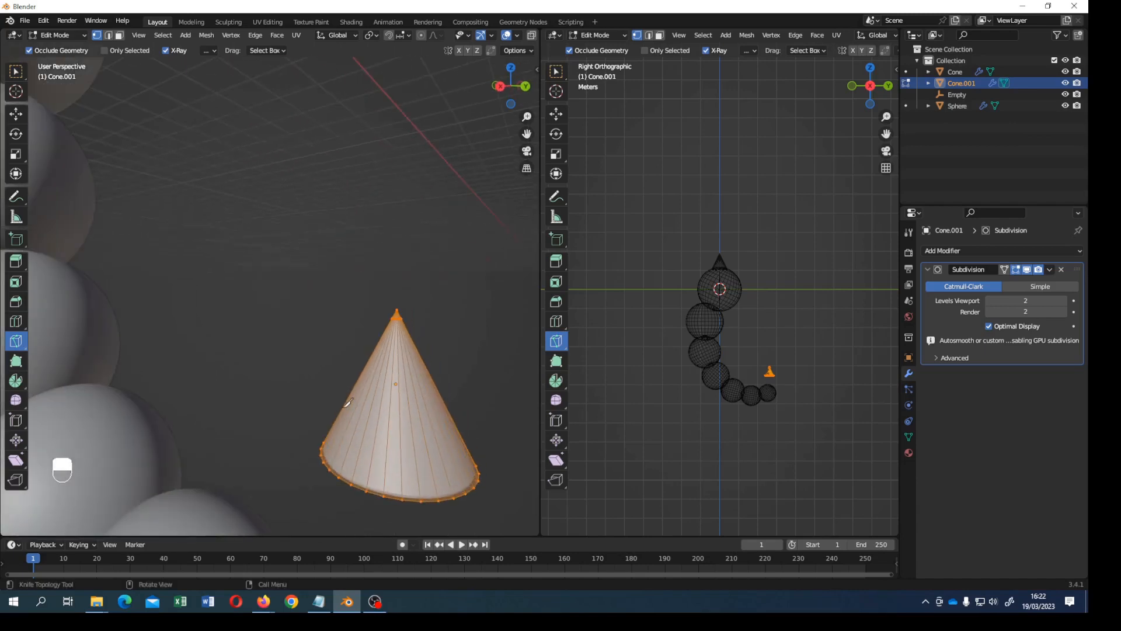
pyautogui.moveTo(341, 406); pyautogui.dragTo(451, 418)
pyautogui.moveTo(451, 413); pyautogui.dragTo(345, 412, button='middle')
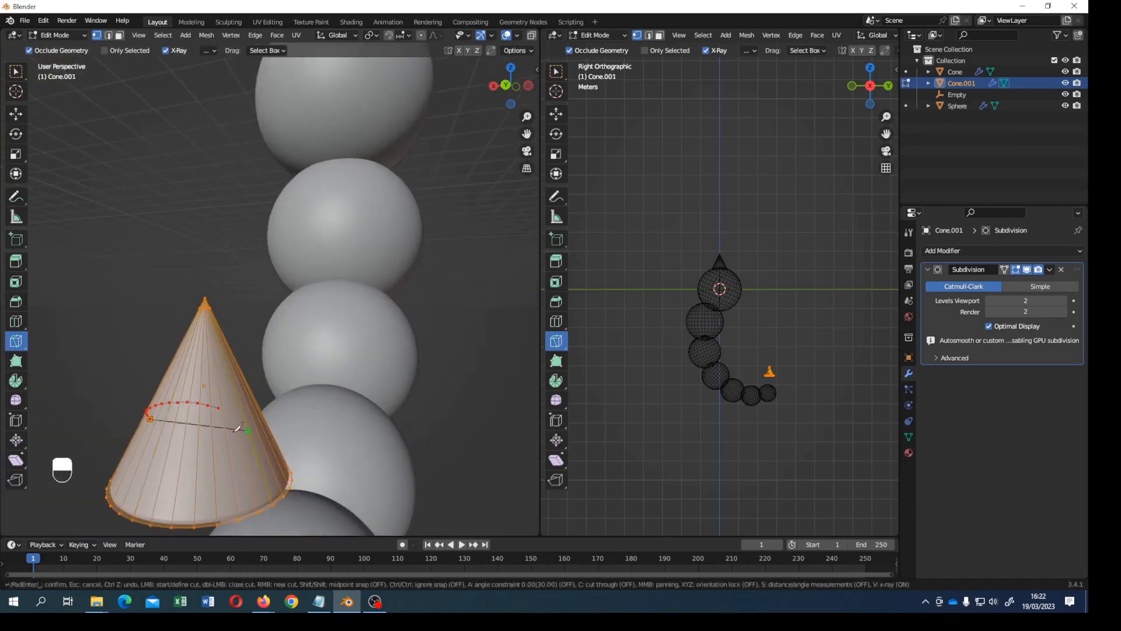
pyautogui.moveTo(275, 431); pyautogui.dragTo(148, 417, button='middle')
pyautogui.click(185, 390)
pyautogui.scroll(3, 202, 386)
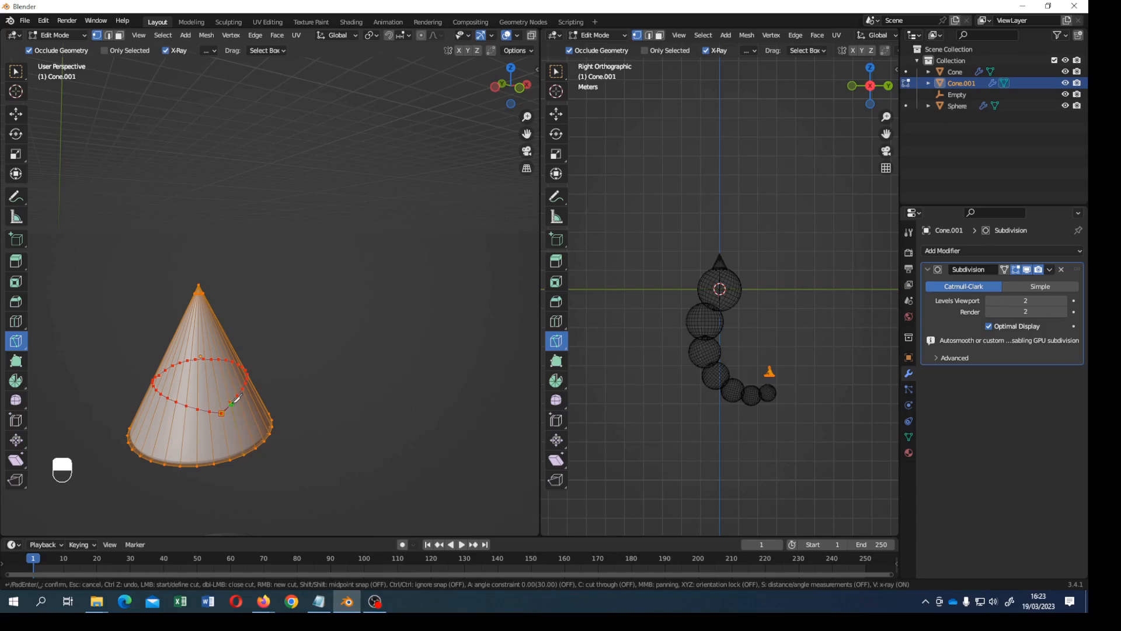
pyautogui.press('Return')
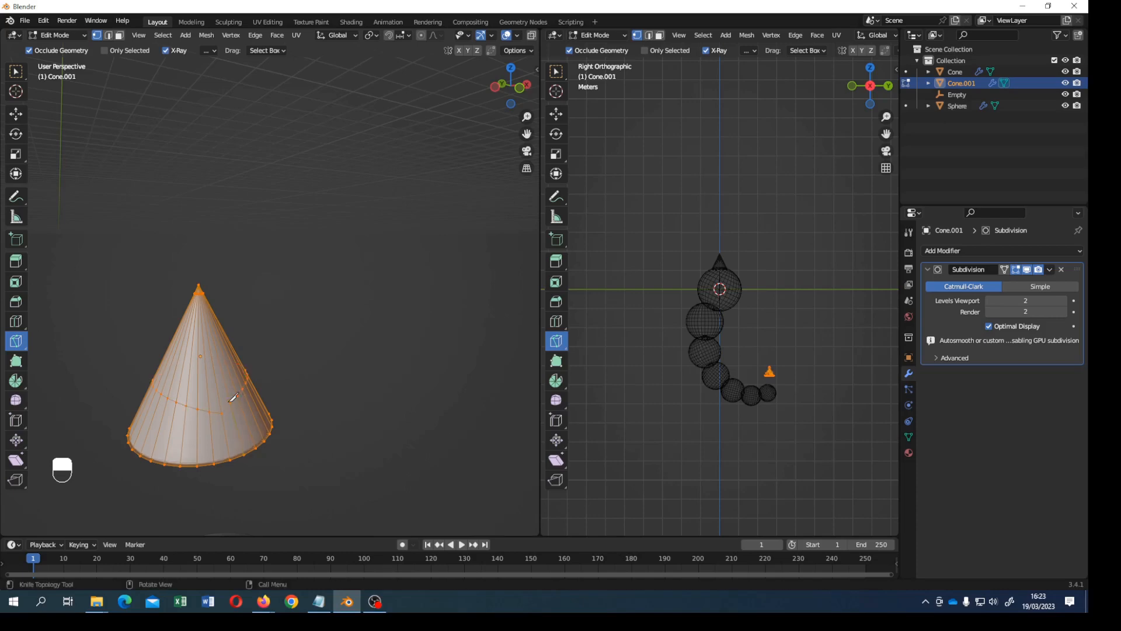
# Step: Select the knife-cut edge loop around the cone and flatten it by scaling it to 0 along Z
pyautogui.click(15, 72)
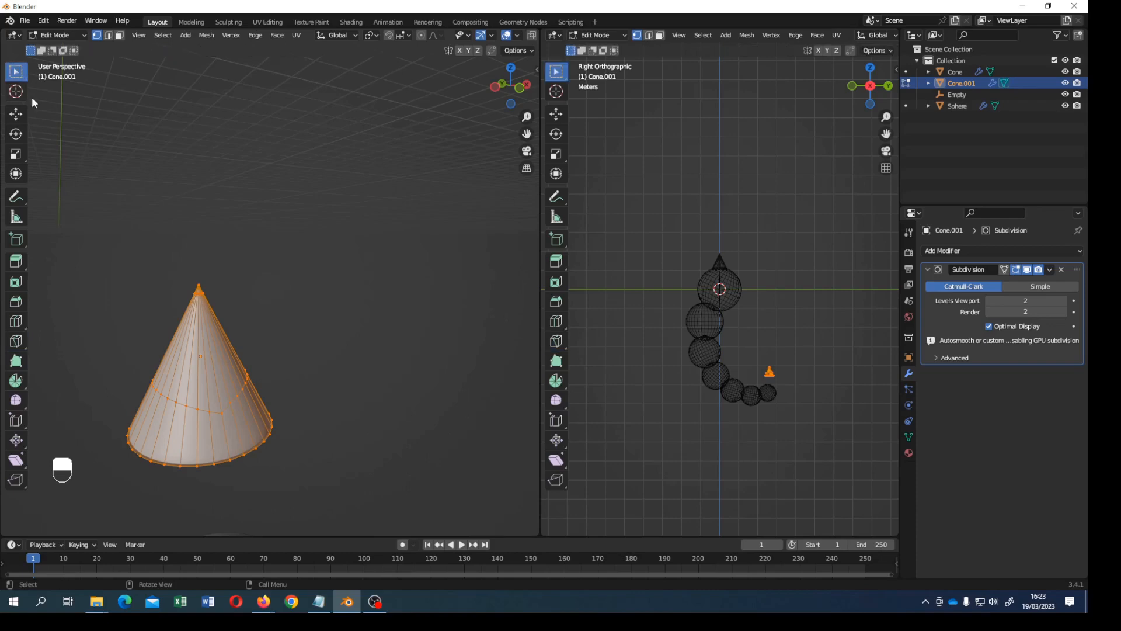
pyautogui.click(178, 403)
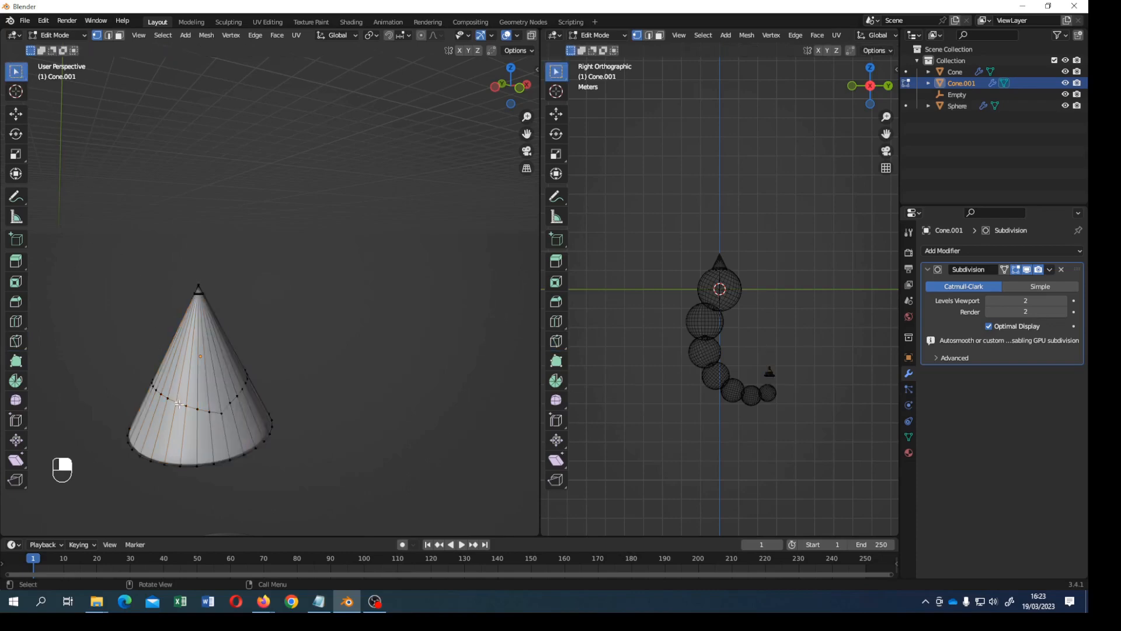
pyautogui.keyDown('alt'); pyautogui.click(203, 412); pyautogui.keyUp('alt')
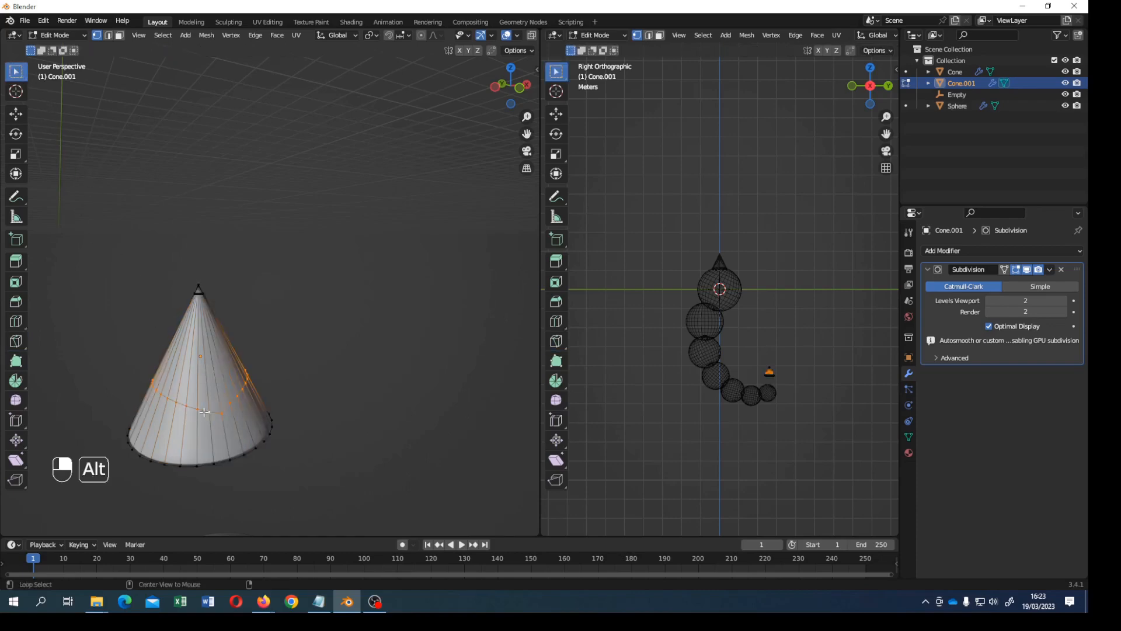
pyautogui.press('g')
pyautogui.press('z')
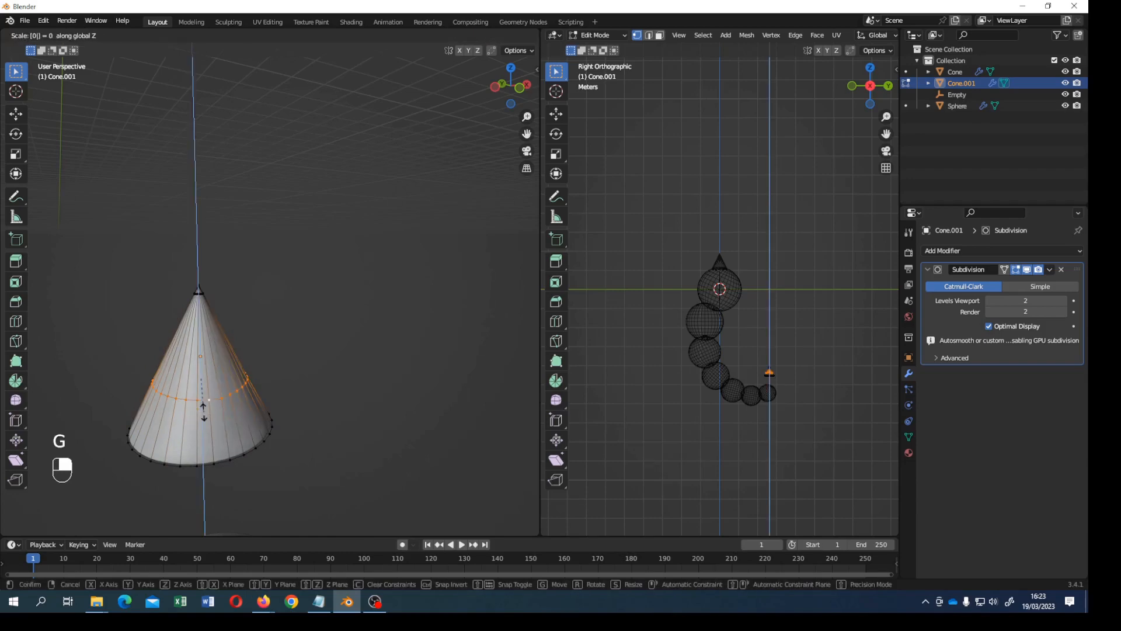
pyautogui.rightClick(204, 413)
# Step: In the right side view, shift the flattened loop about 0.046 m along Y to bend the cone's profile
pyautogui.press('KP_1')
pyautogui.scroll(-8, 203, 412)
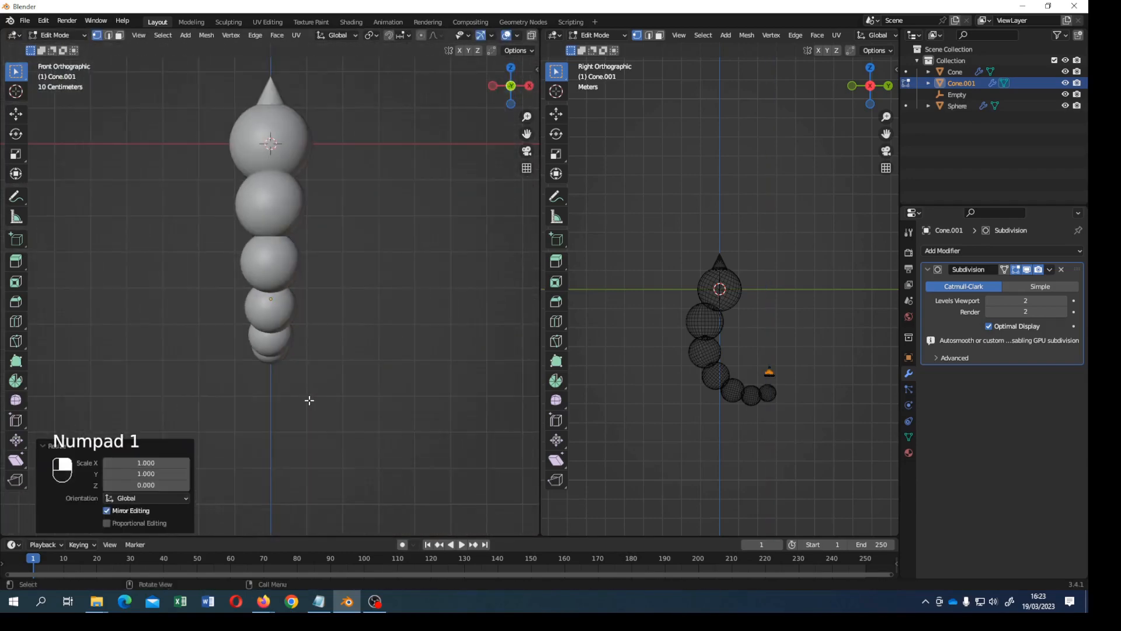
pyautogui.press('KP_3')
pyautogui.scroll(9, 331, 370)
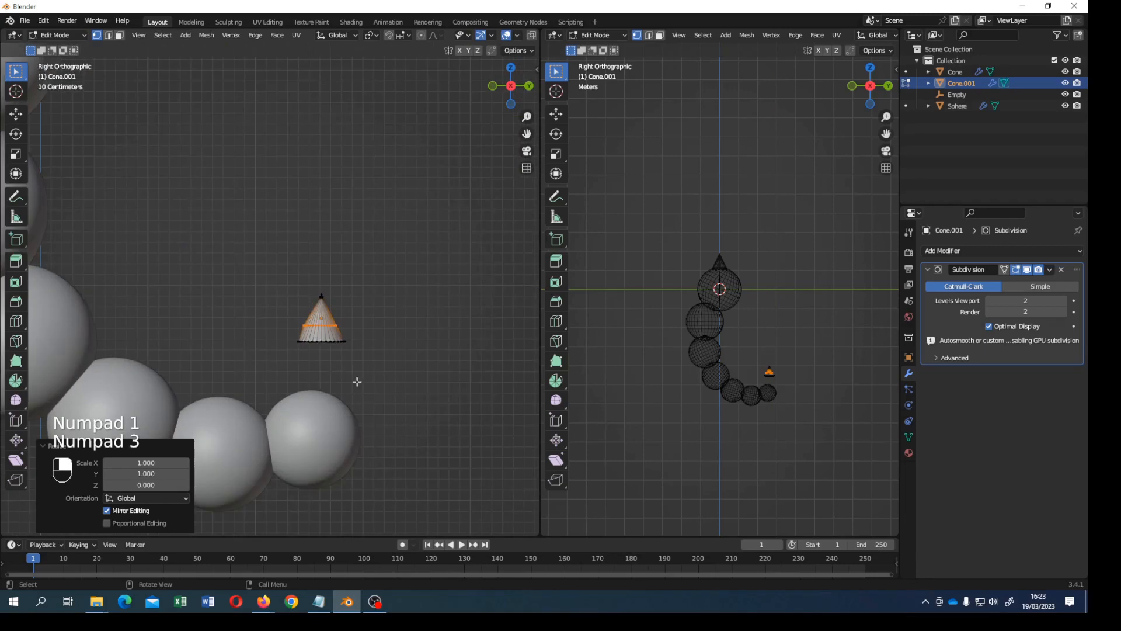
pyautogui.scroll(4, 355, 380)
pyautogui.keyDown('shift'); pyautogui.moveTo(371, 401); pyautogui.dragTo(327, 361, button='middle'); pyautogui.keyUp('shift')
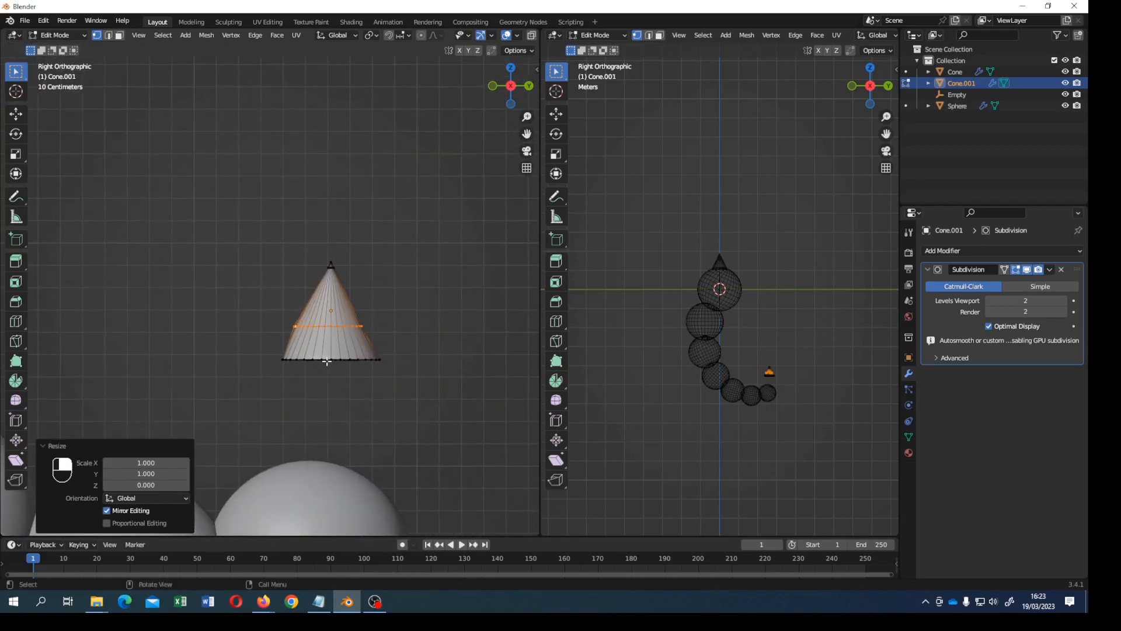
pyautogui.press('g')
pyautogui.press('y')
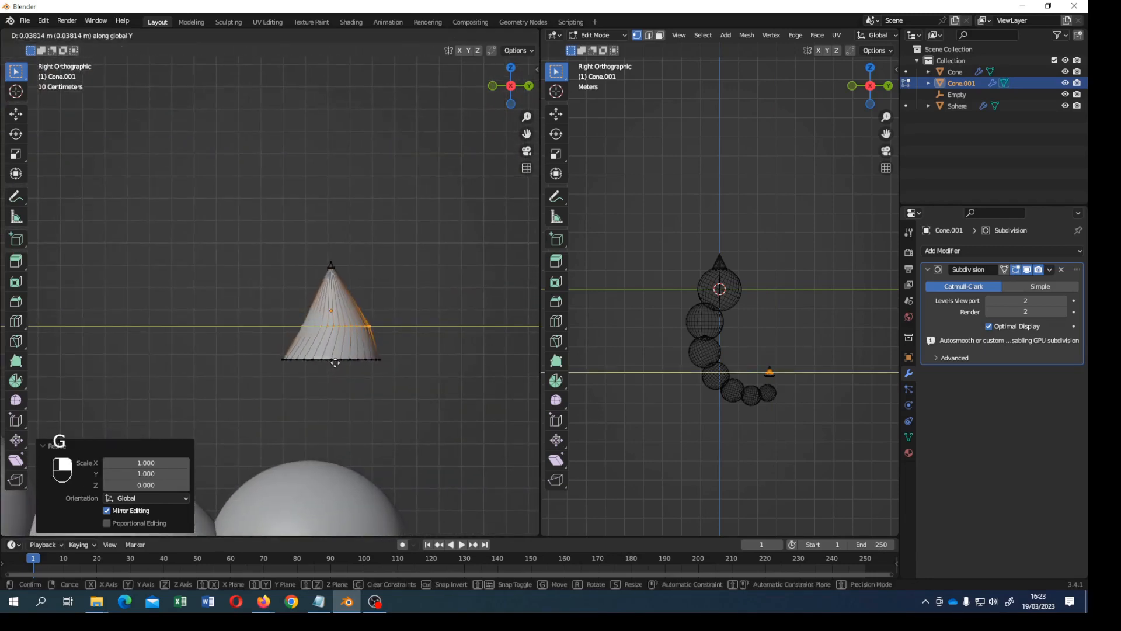
pyautogui.click(337, 362)
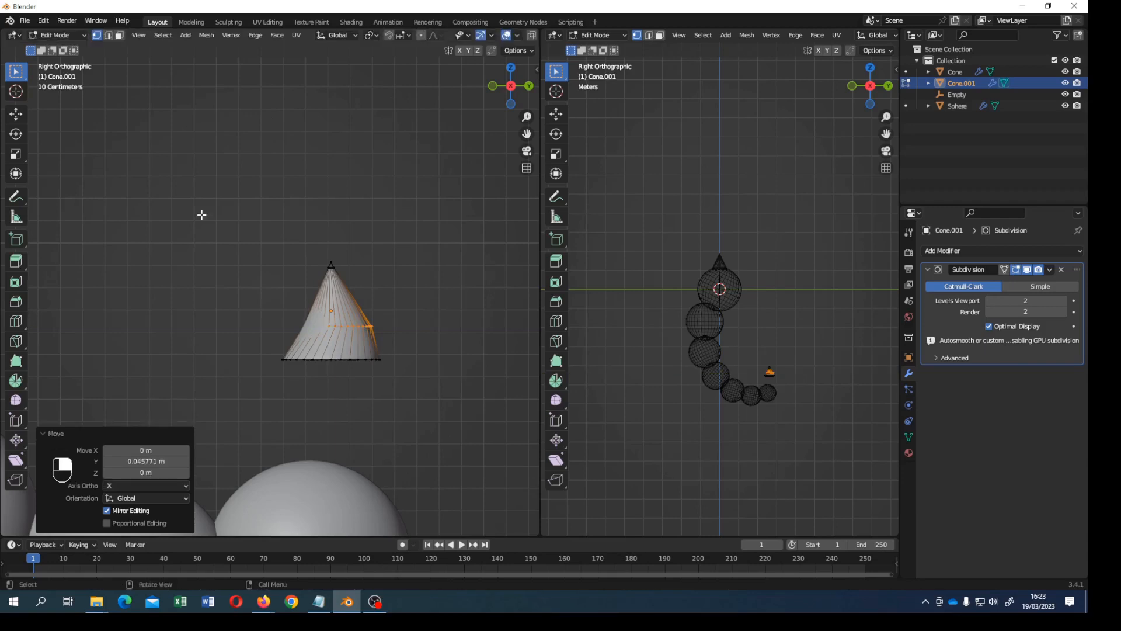
# Step: Return to Object Mode and examine the bent cone's smoothed shape from below
pyautogui.click(59, 35)
pyautogui.click(50, 46)
pyautogui.scroll(2, 294, 283)
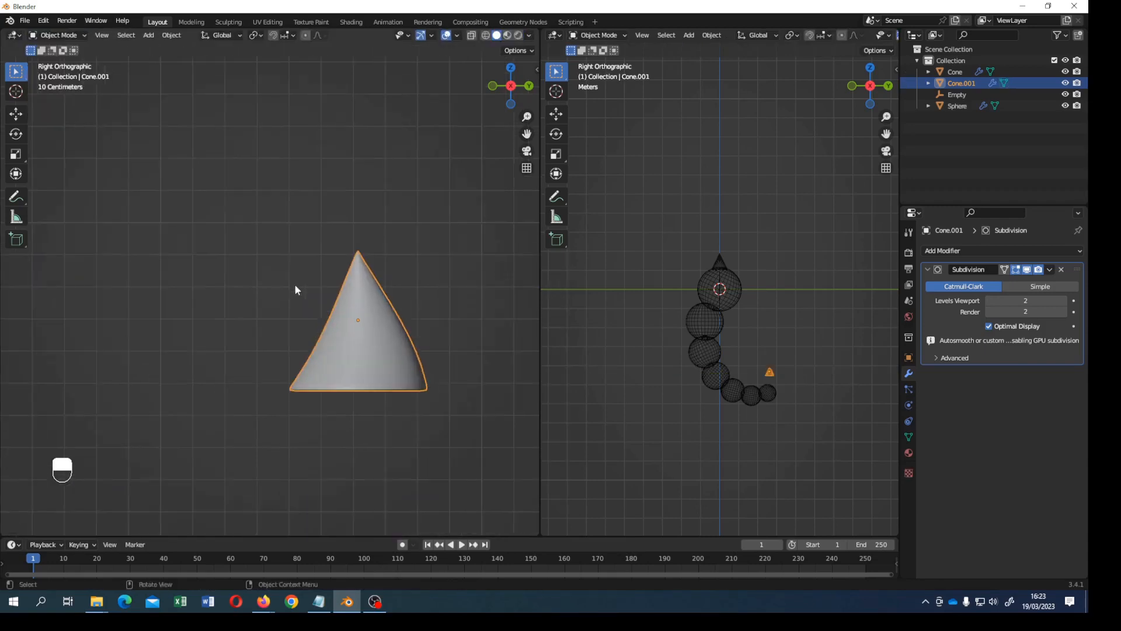
pyautogui.moveTo(380, 372); pyautogui.dragTo(363, 339, button='middle')
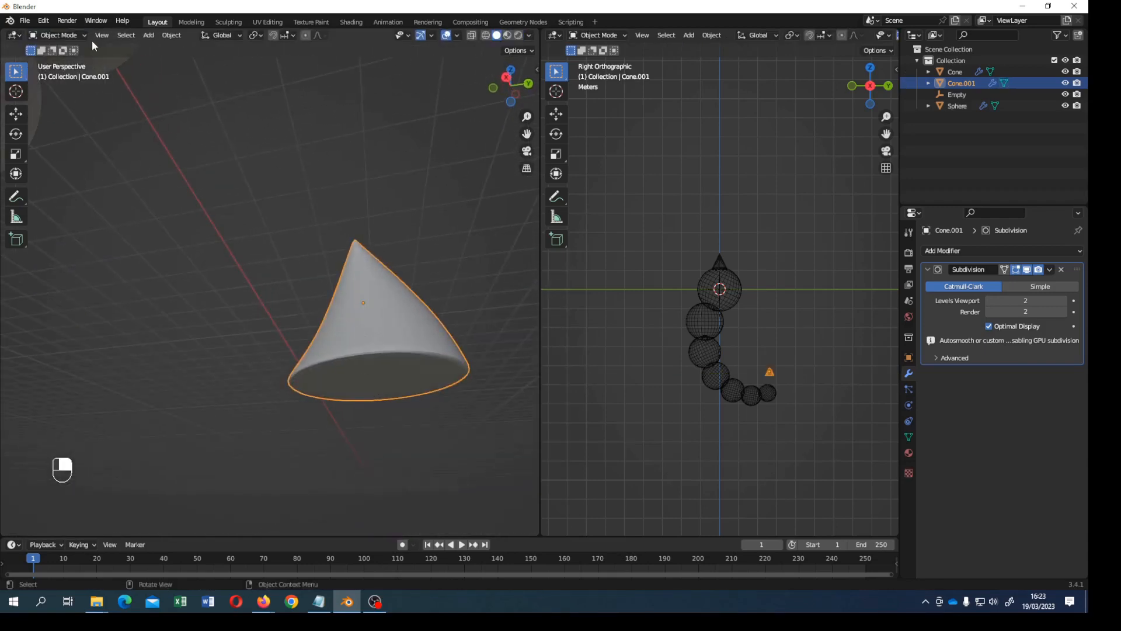
# Step: In Edit Mode, select the inner circular face on the small cone's base and move it -0.1 m along Z
pyautogui.click(58, 35)
pyautogui.click(49, 59)
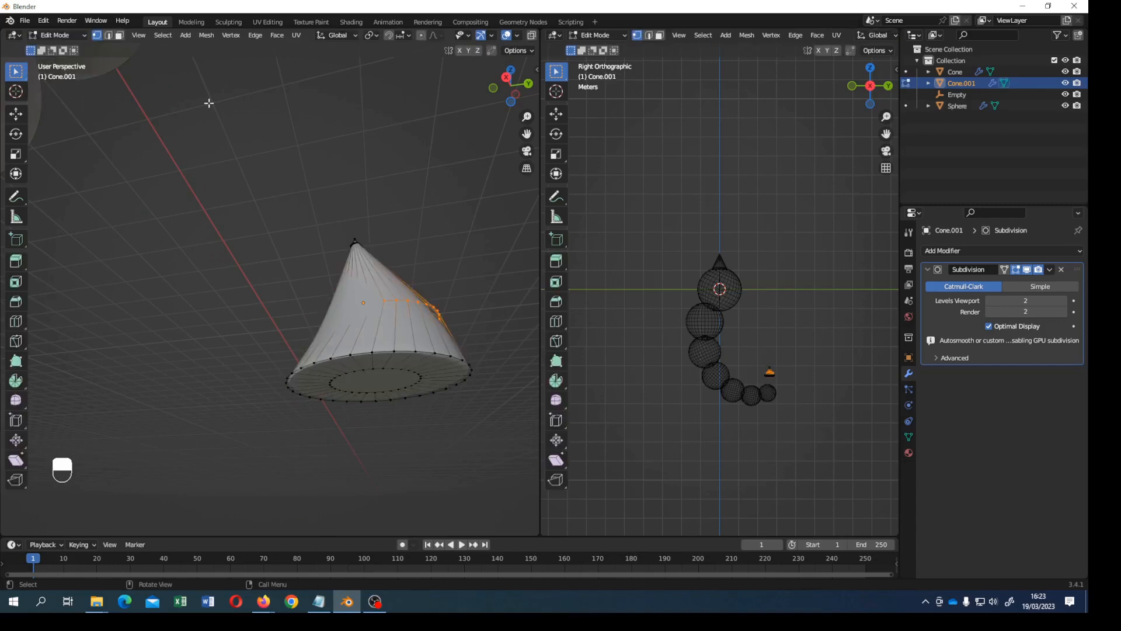
pyautogui.click(120, 36)
pyautogui.click(373, 383)
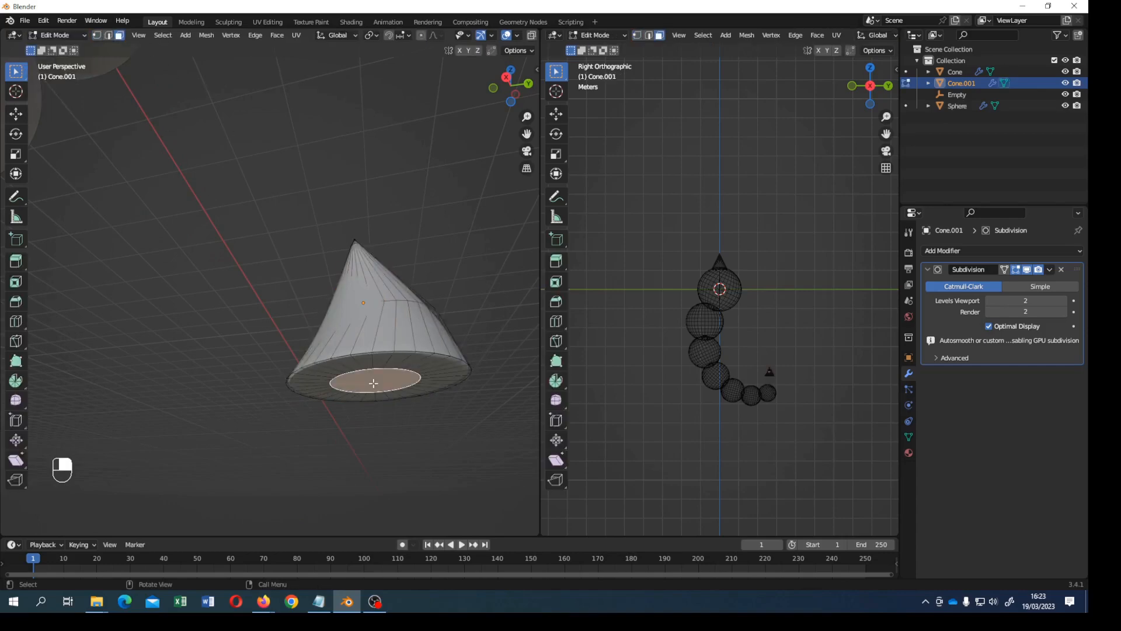
pyautogui.press('KP_1')
pyautogui.press('KP_3')
pyautogui.press('KP_3')
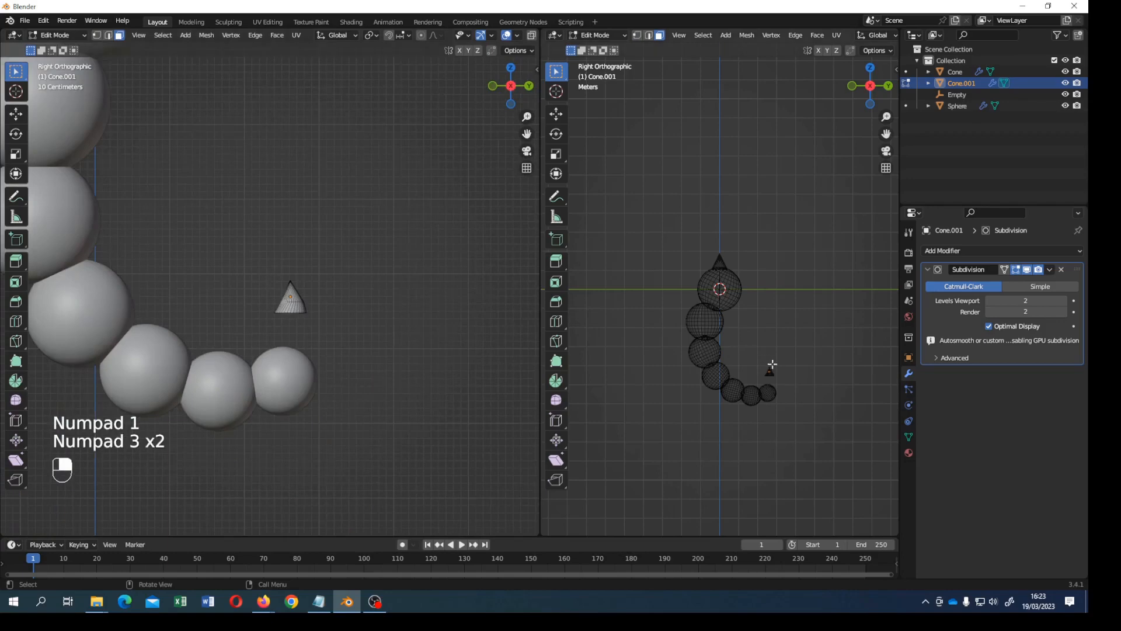
pyautogui.scroll(4, 781, 373)
pyautogui.keyDown('shift'); pyautogui.moveTo(799, 424); pyautogui.dragTo(788, 274, button='middle'); pyautogui.keyUp('shift')
pyautogui.scroll(4, 688, 261)
pyautogui.scroll(4, 699, 273)
pyautogui.scroll(2, 699, 274)
pyautogui.scroll(3, 282, 321)
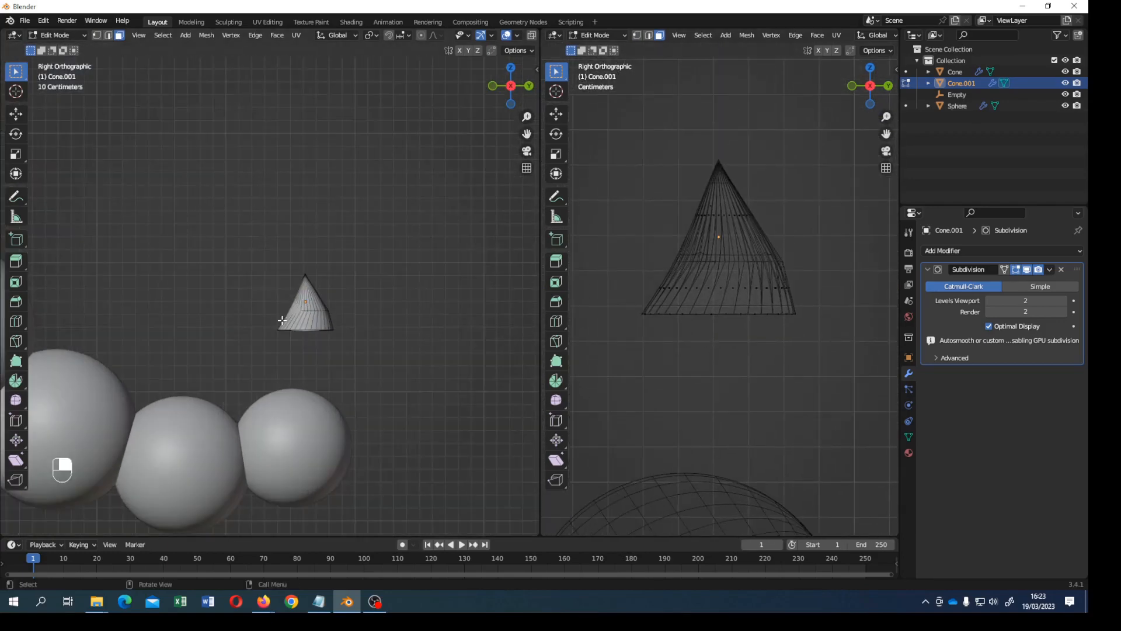
pyautogui.press('g')
pyautogui.press('z')
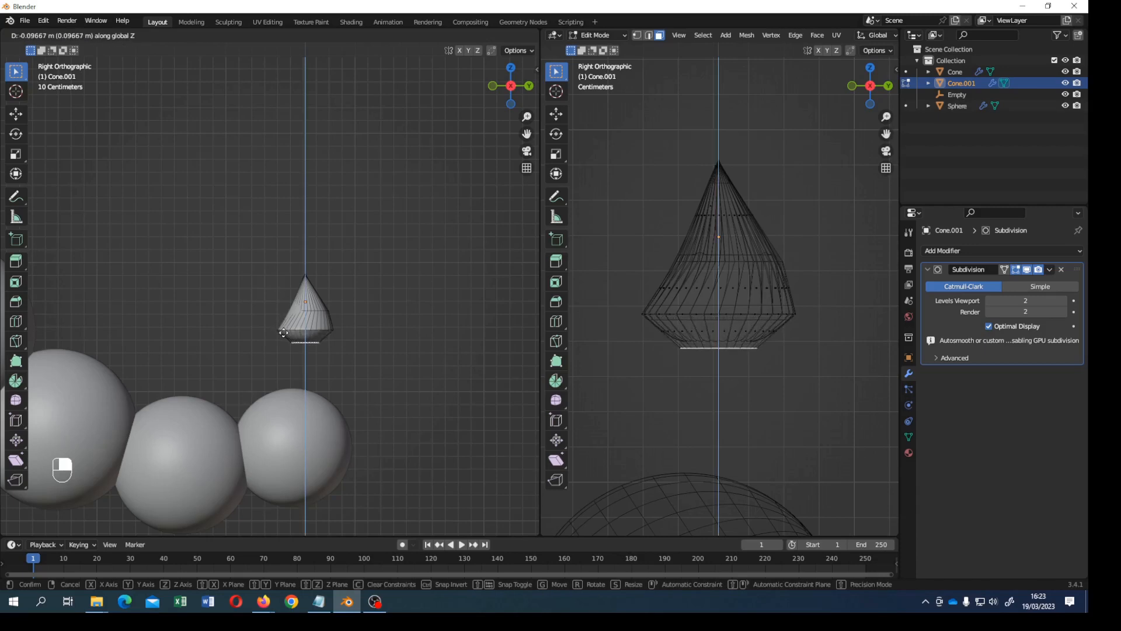
pyautogui.click(283, 335)
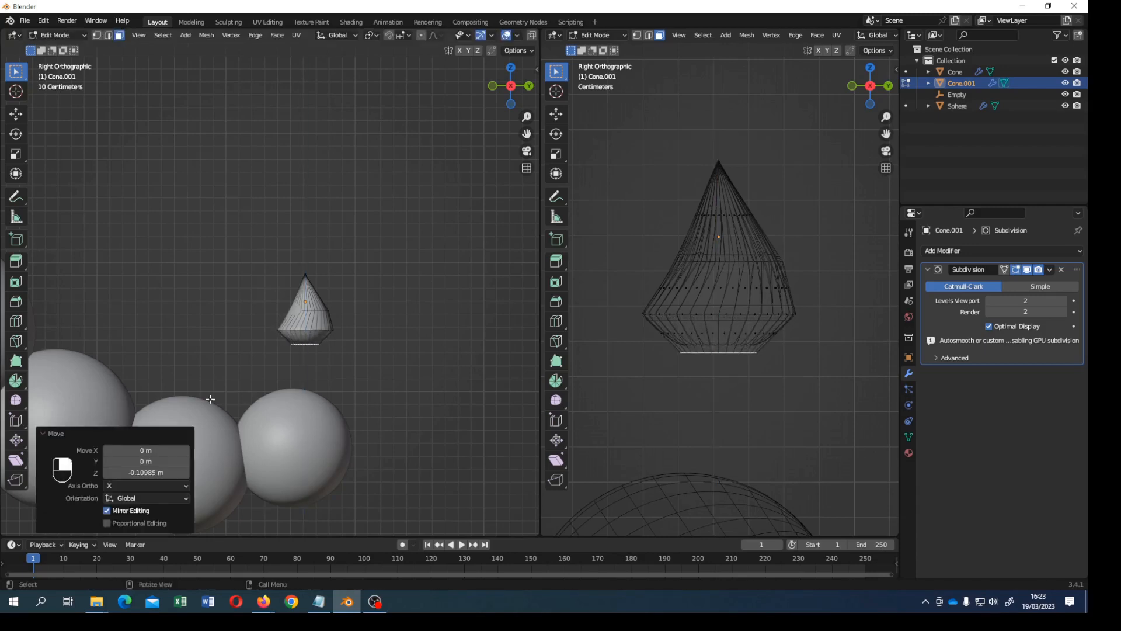
pyautogui.doubleClick(150, 473)
pyautogui.press('BackSpace')
pyautogui.press('BackSpace')
pyautogui.press('BackSpace')
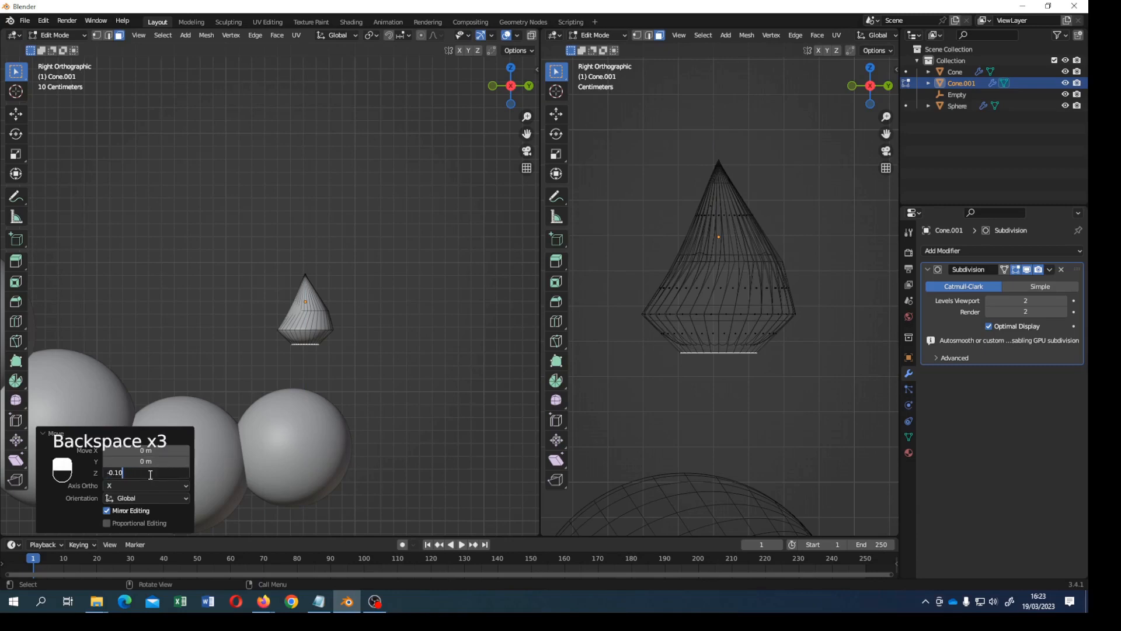
pyautogui.press('Return')
# Step: Try bevelling the edge loop around the small cone's widest rim with 5 segments and a width of 0.5 m
pyautogui.scroll(4, 286, 424)
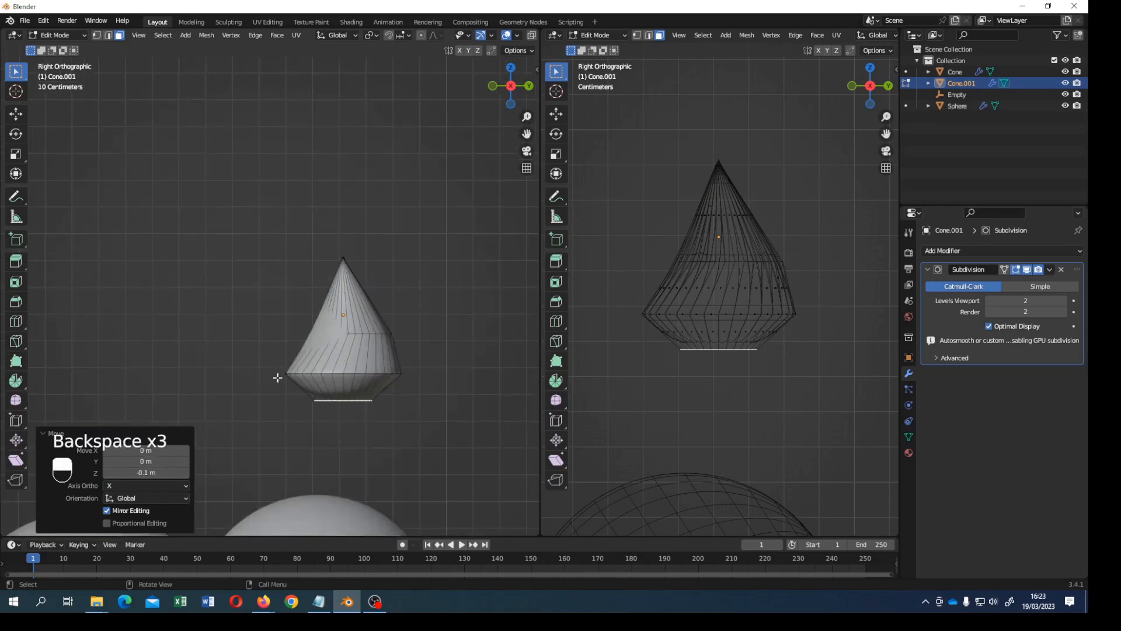
pyautogui.click(108, 35)
pyautogui.click(337, 373)
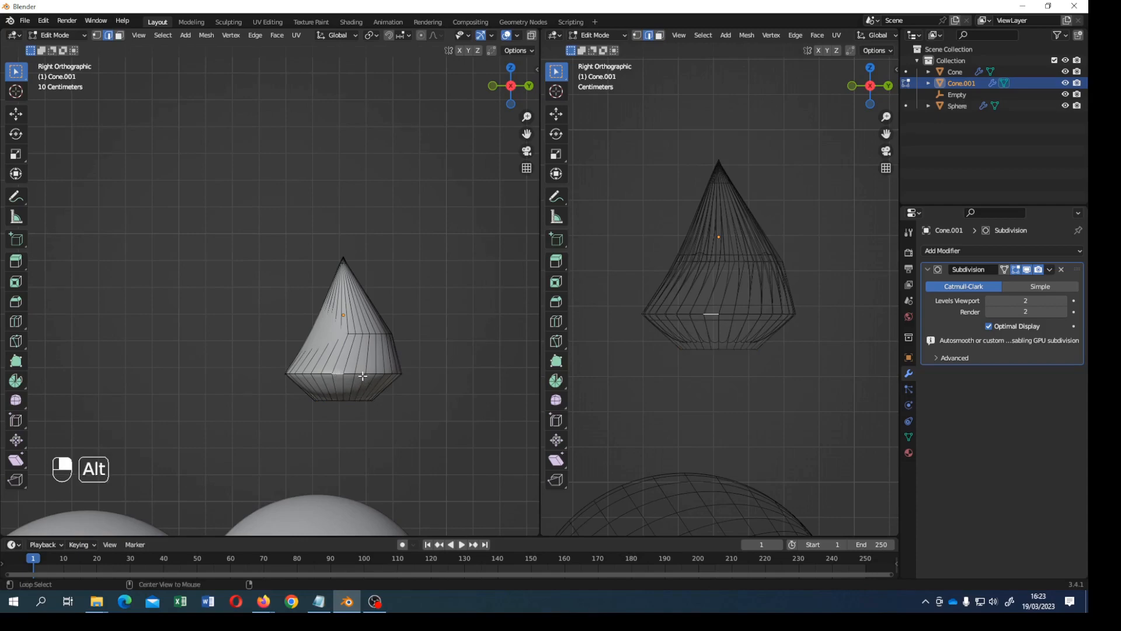
pyautogui.keyDown('alt'); pyautogui.click(362, 374); pyautogui.keyUp('alt')
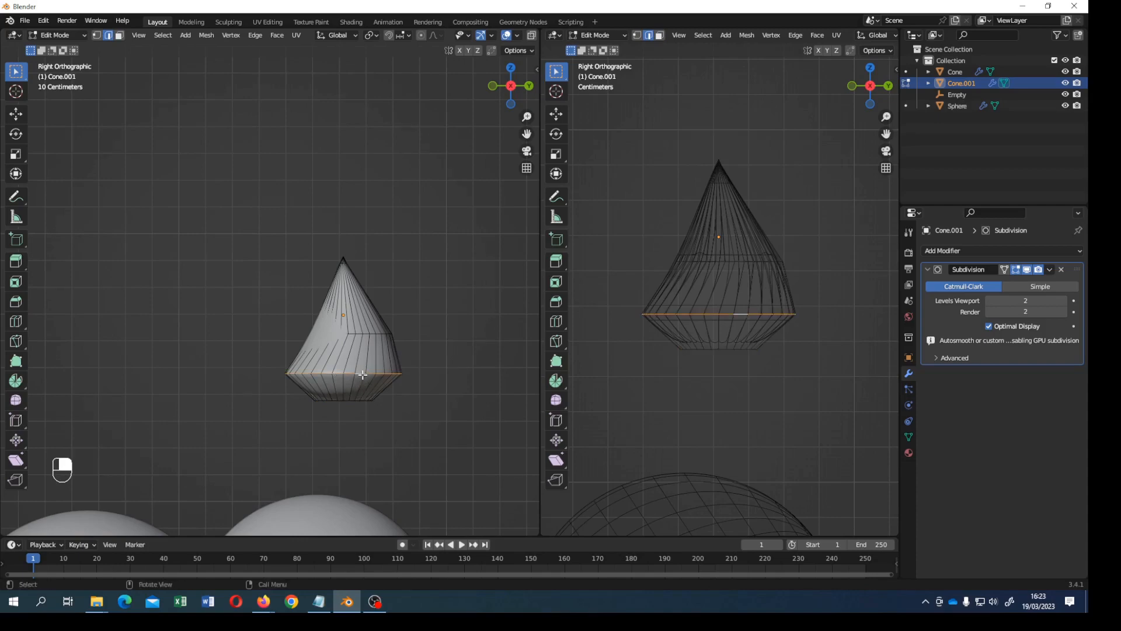
pyautogui.hotkey('ctrl', 'b')
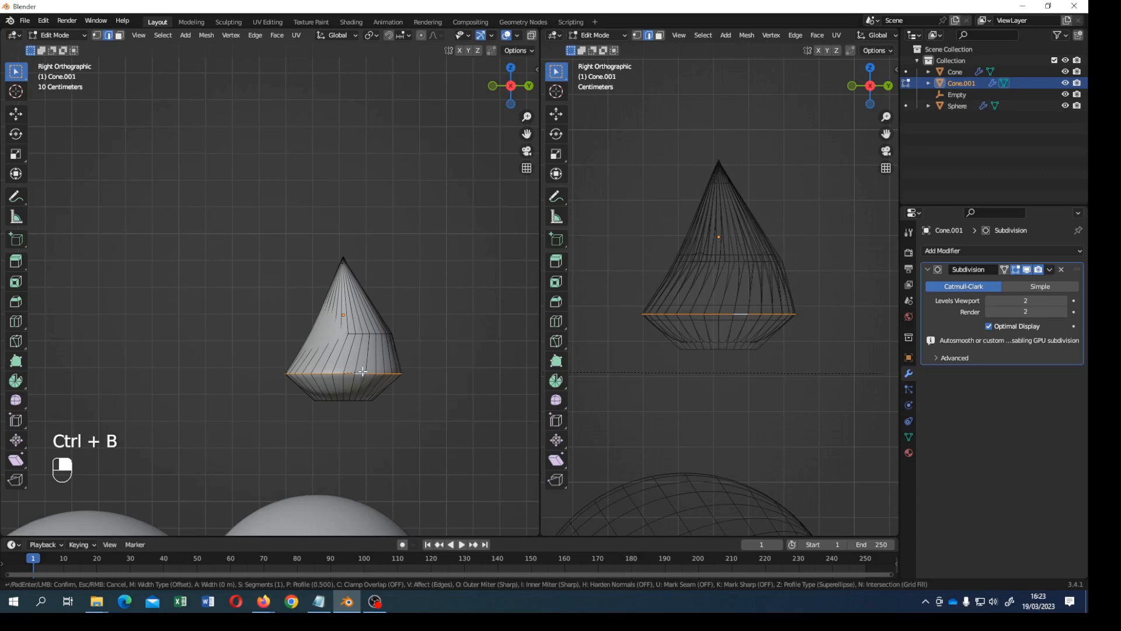
pyautogui.scroll(3, 360, 363)
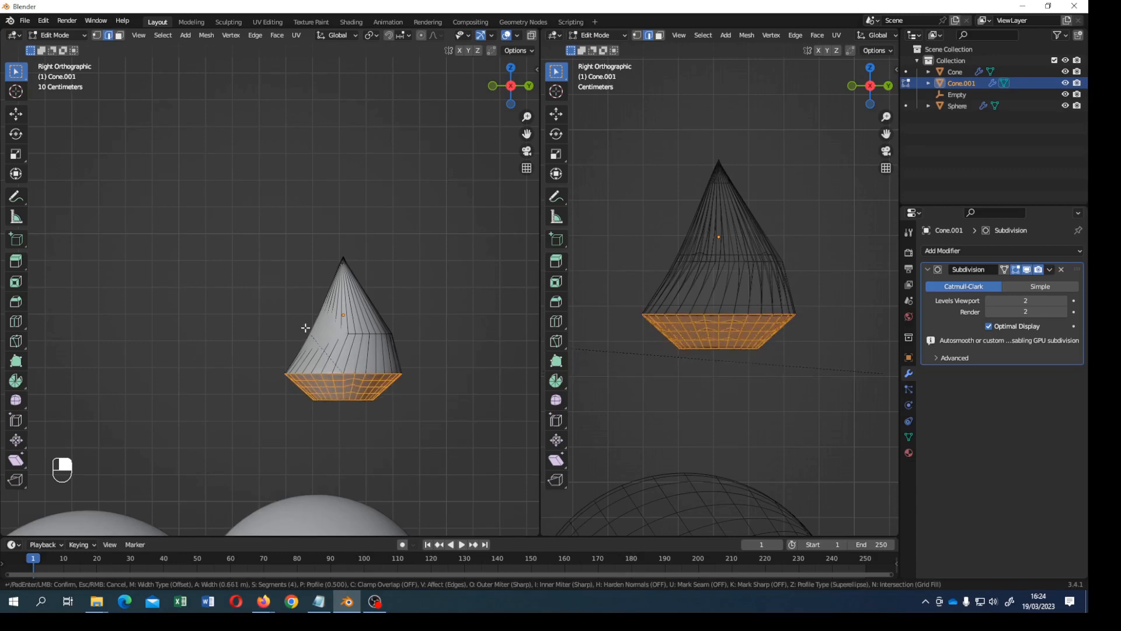
pyautogui.scroll(1, 311, 333)
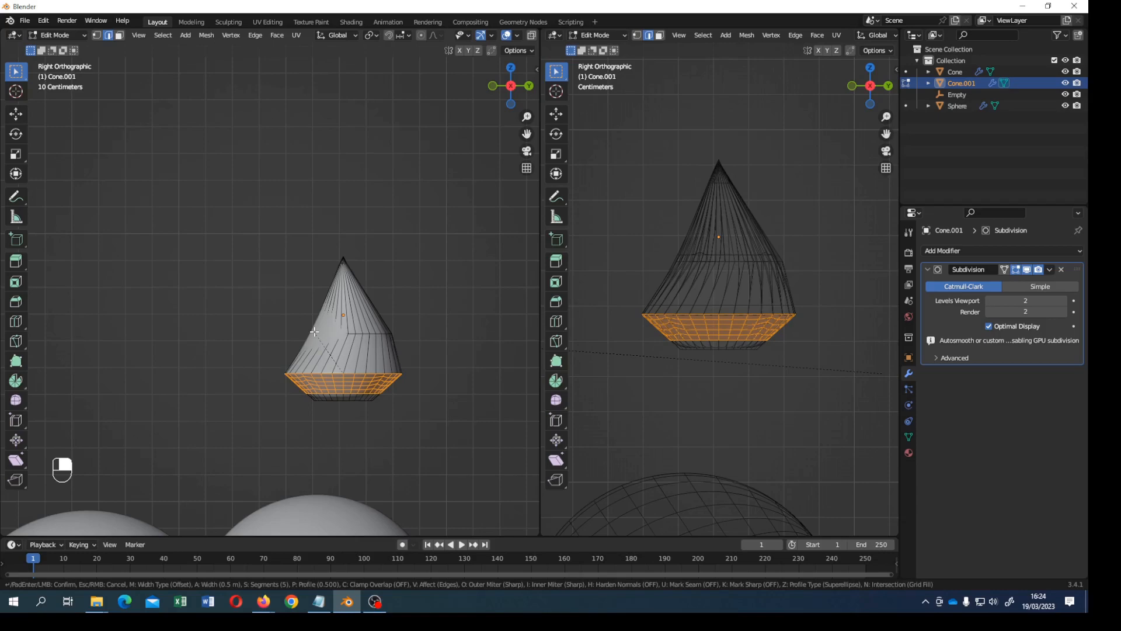
pyautogui.click(313, 330)
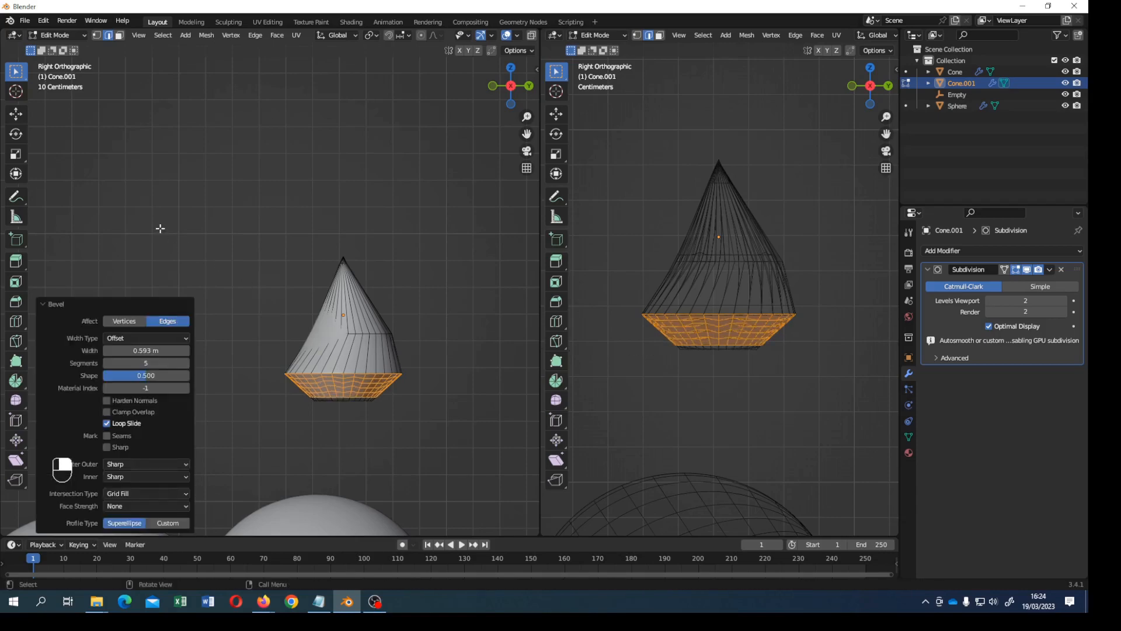
pyautogui.click(146, 351)
pyautogui.write('0.5')
pyautogui.press('Return')
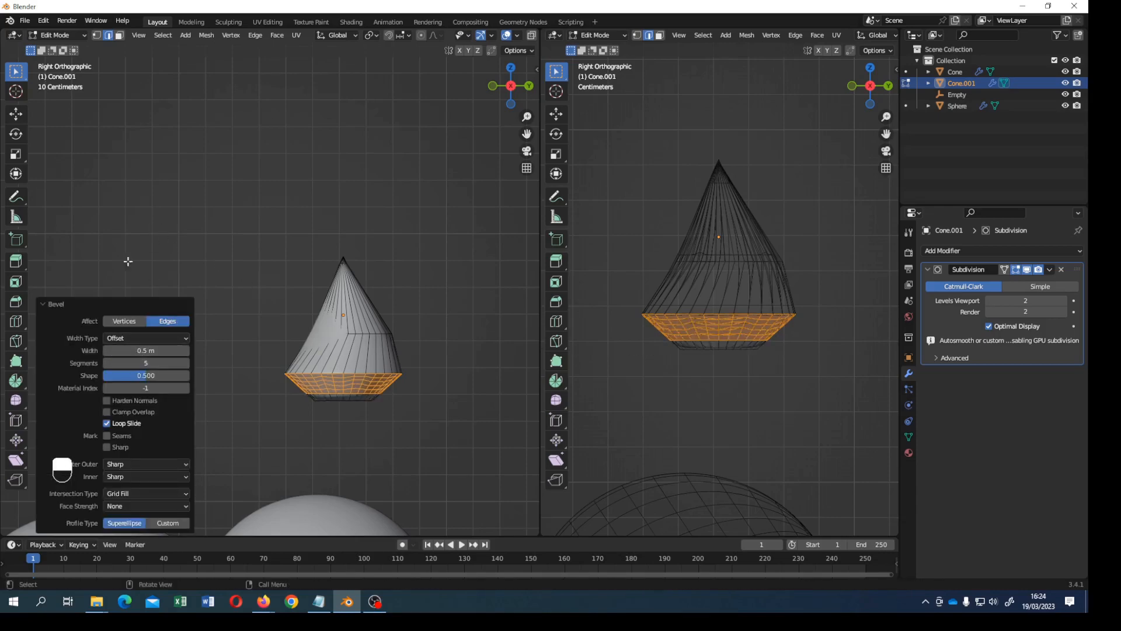
# Step: Inspect the bevelled cone in Object Mode, and undo the rim bevel
pyautogui.click(57, 35)
pyautogui.click(59, 47)
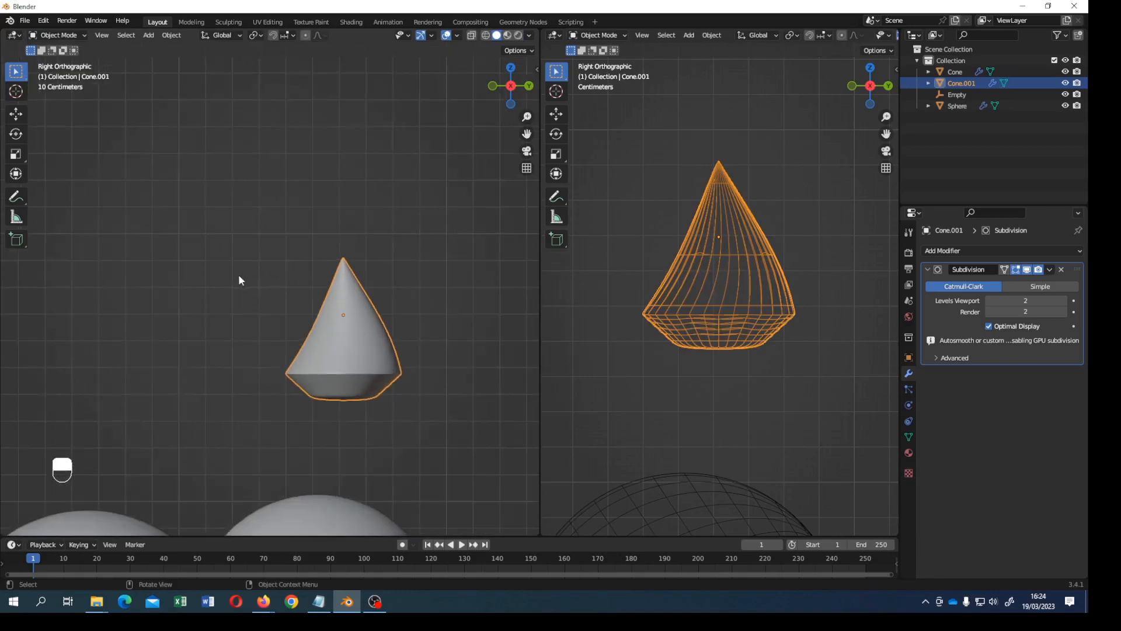
pyautogui.moveTo(238, 275); pyautogui.dragTo(216, 266, button='middle')
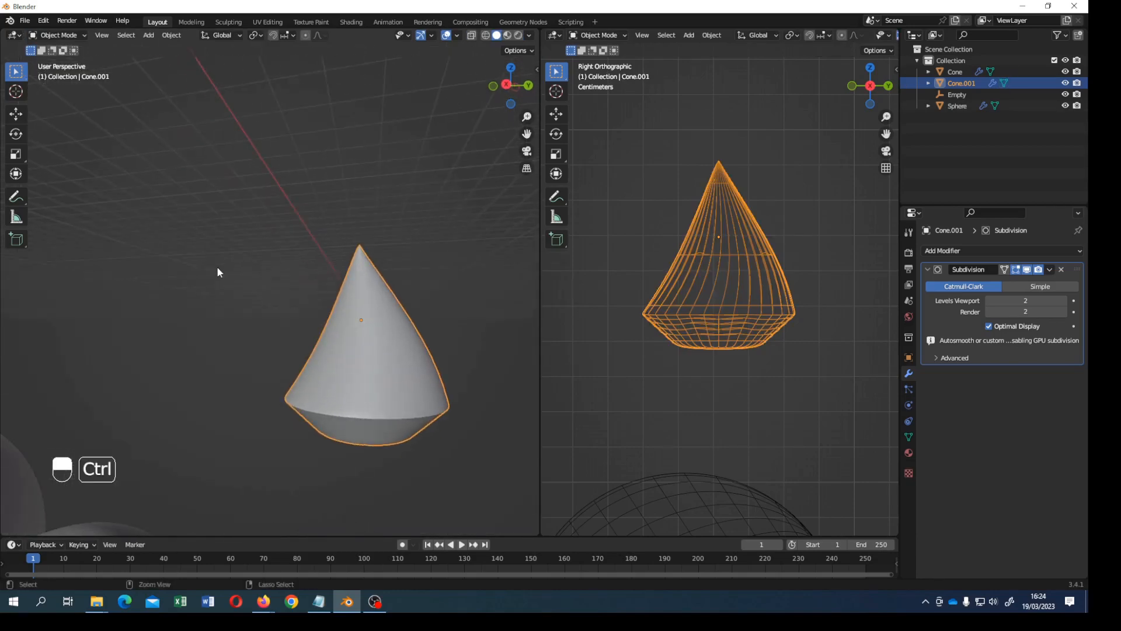
pyautogui.hotkey('ctrl', 'z')
pyautogui.hotkey('ctrl', 'z')
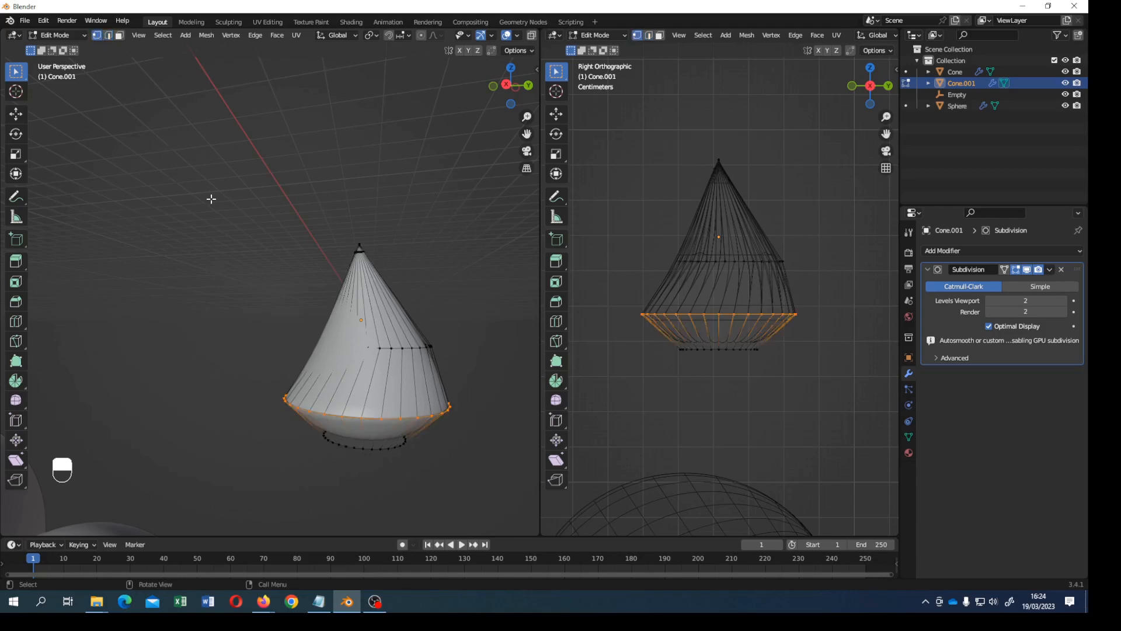
# Step: Merge all of the small cone's vertices by distance and examine its smoothed shape from below in Object Mode
pyautogui.press('a')
pyautogui.click(204, 37)
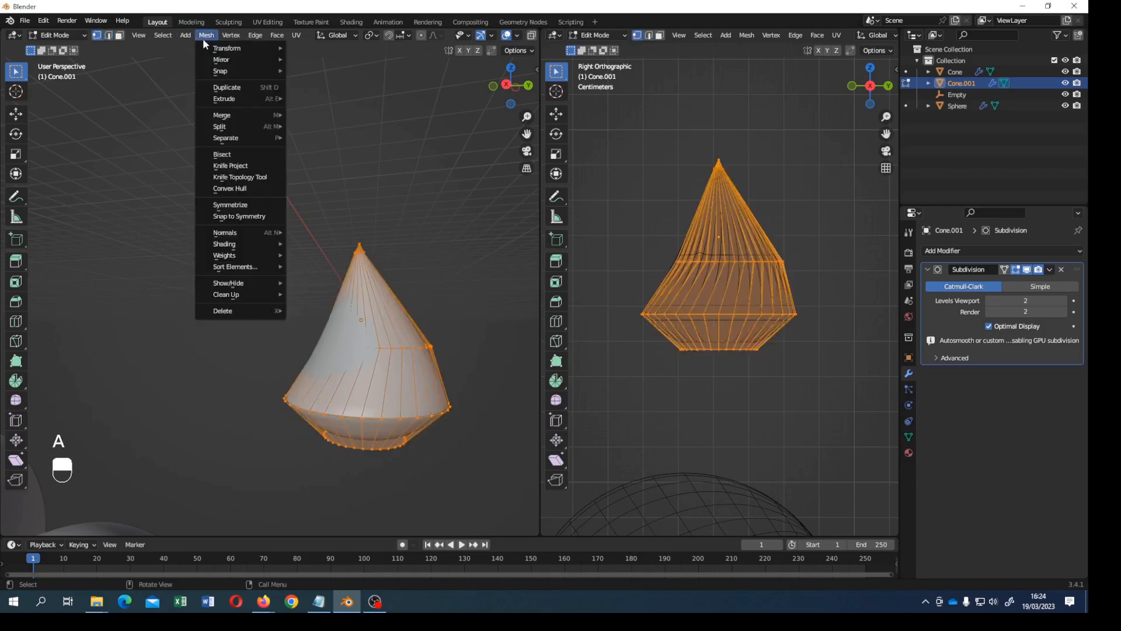
pyautogui.moveTo(227, 117)
pyautogui.click(327, 157)
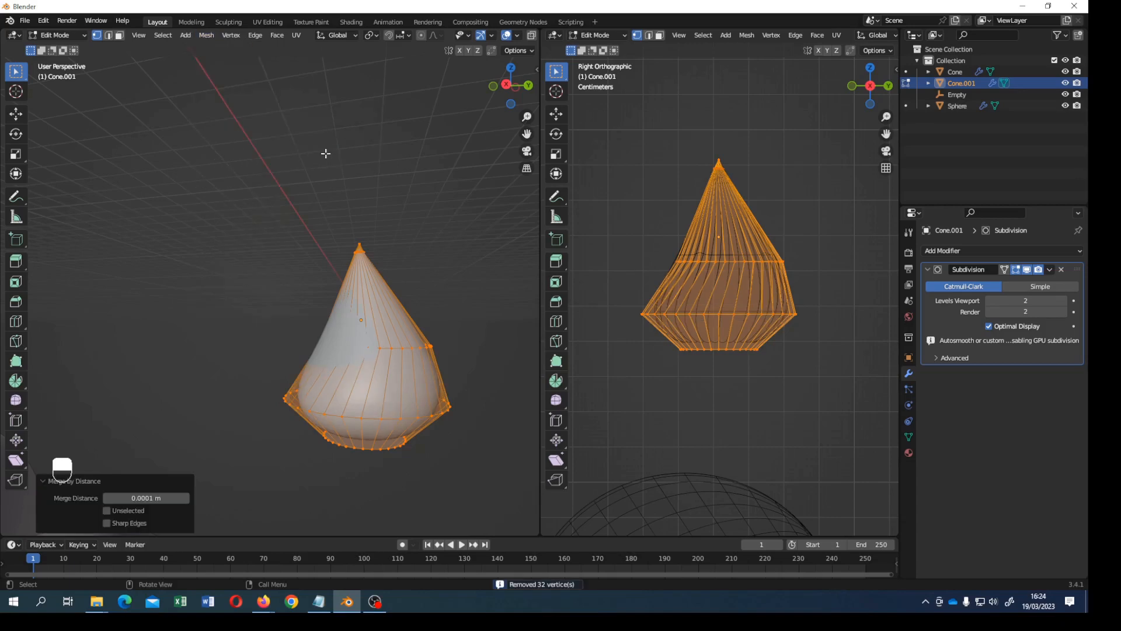
pyautogui.click(61, 37)
pyautogui.click(55, 46)
pyautogui.scroll(-3, 215, 237)
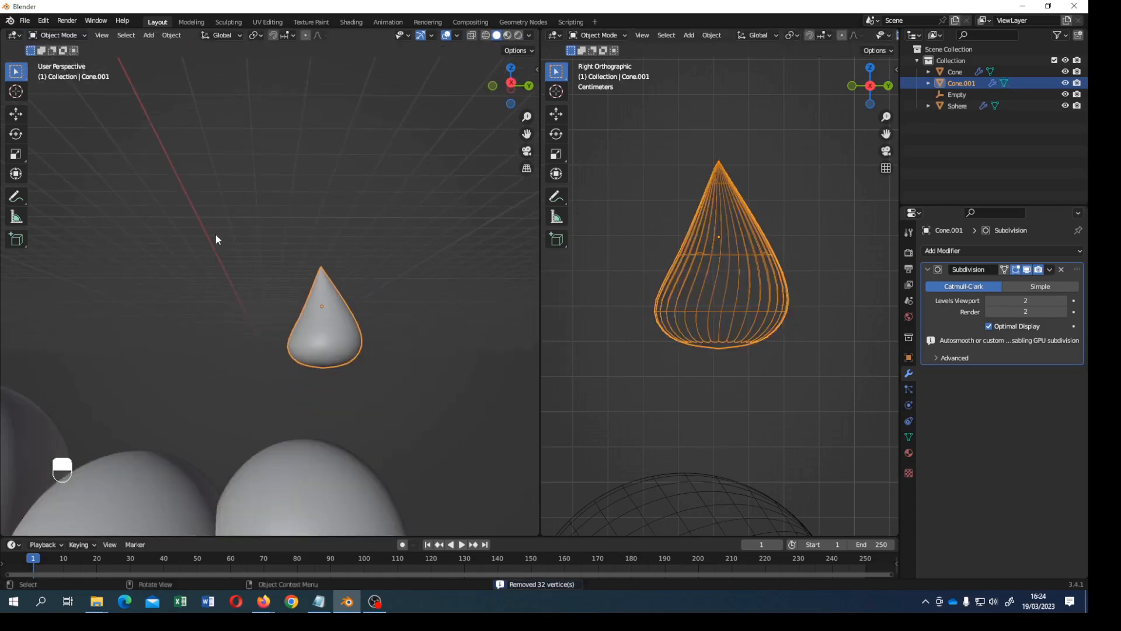
pyautogui.moveTo(276, 281); pyautogui.dragTo(337, 325, button='middle')
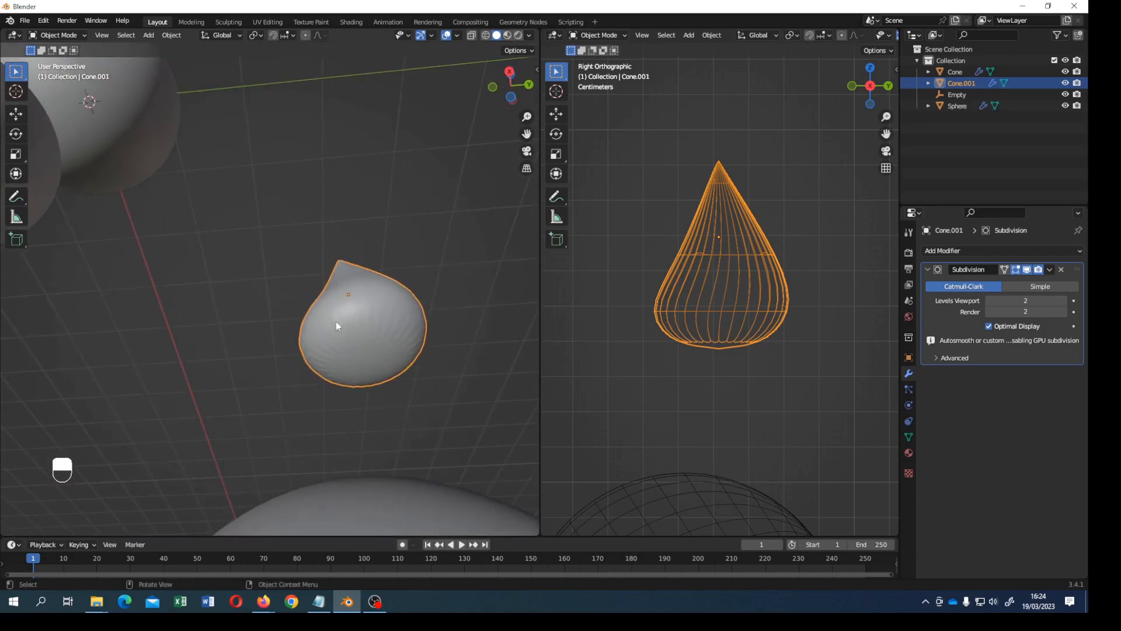
# Step: In Edit Mode, inset the small cone's flat bottom face by about 0.233 m
pyautogui.click(61, 36)
pyautogui.click(56, 59)
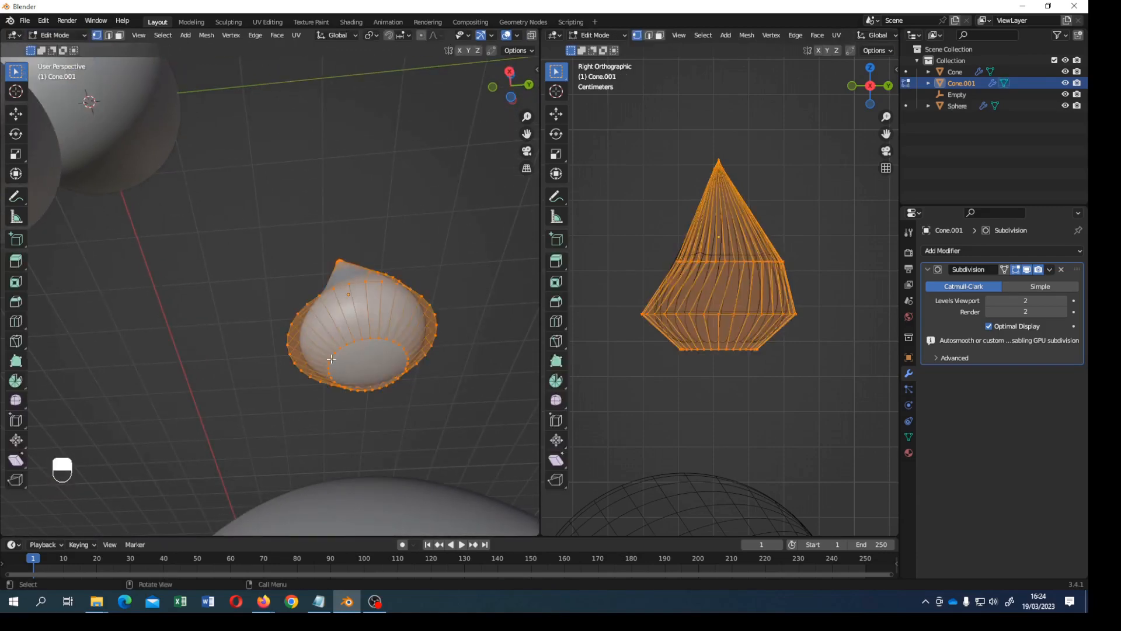
pyautogui.click(372, 367)
pyautogui.click(119, 36)
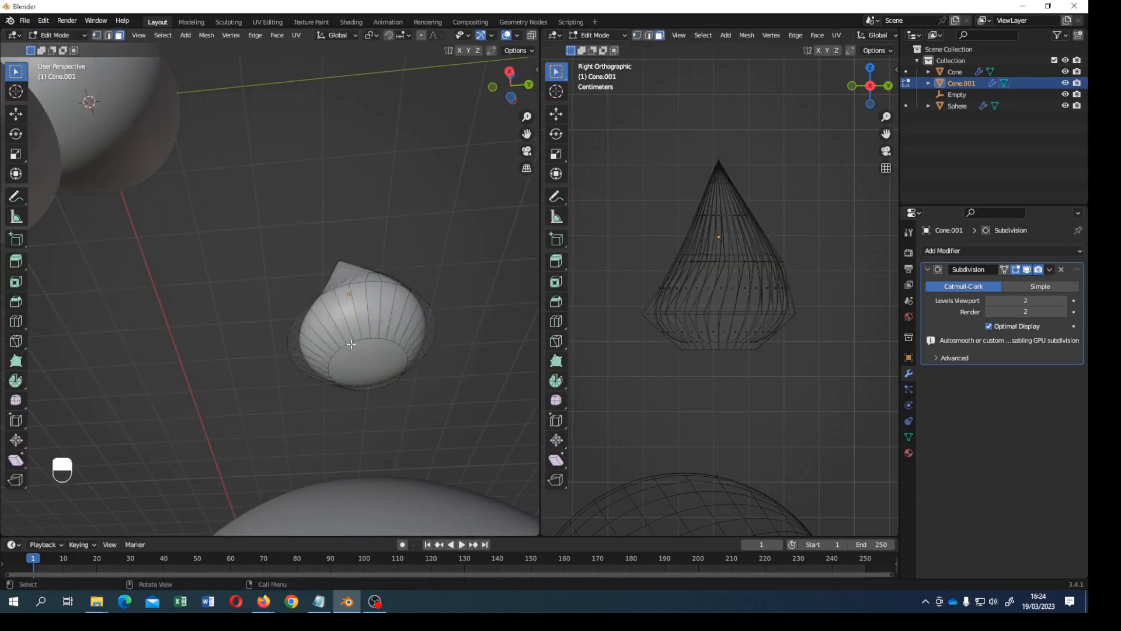
pyautogui.click(364, 362)
pyautogui.press('i')
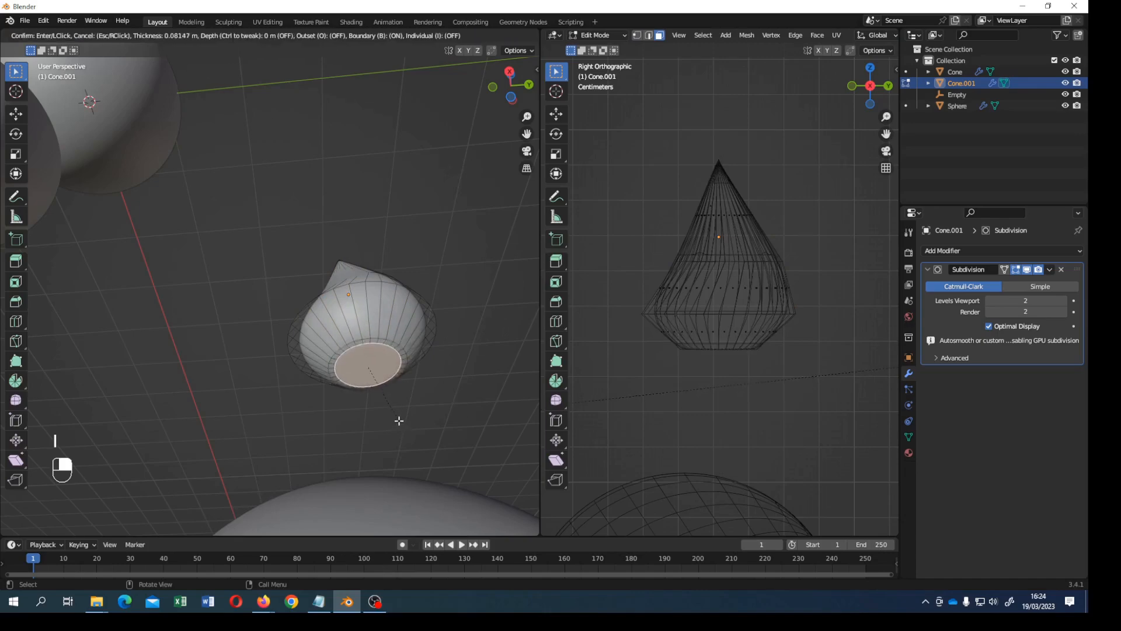
pyautogui.click(392, 412)
# Step: Move the inset bottom face about 0.026 m downward along Z to round out the base
pyautogui.moveTo(391, 412); pyautogui.dragTo(390, 457, button='middle')
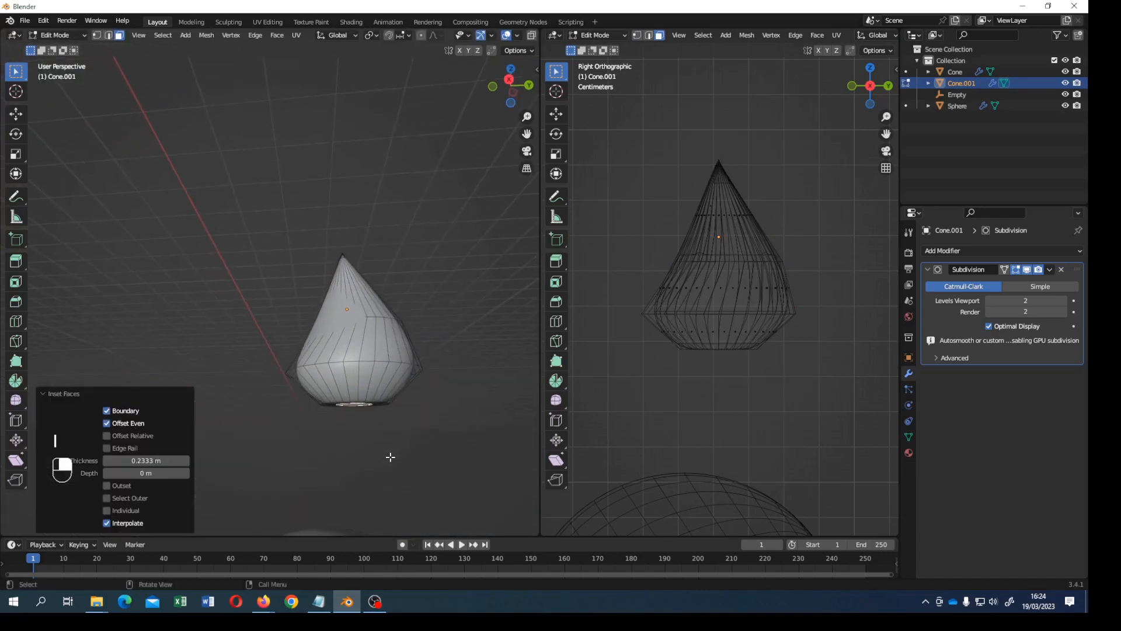
pyautogui.press('g')
pyautogui.press('z')
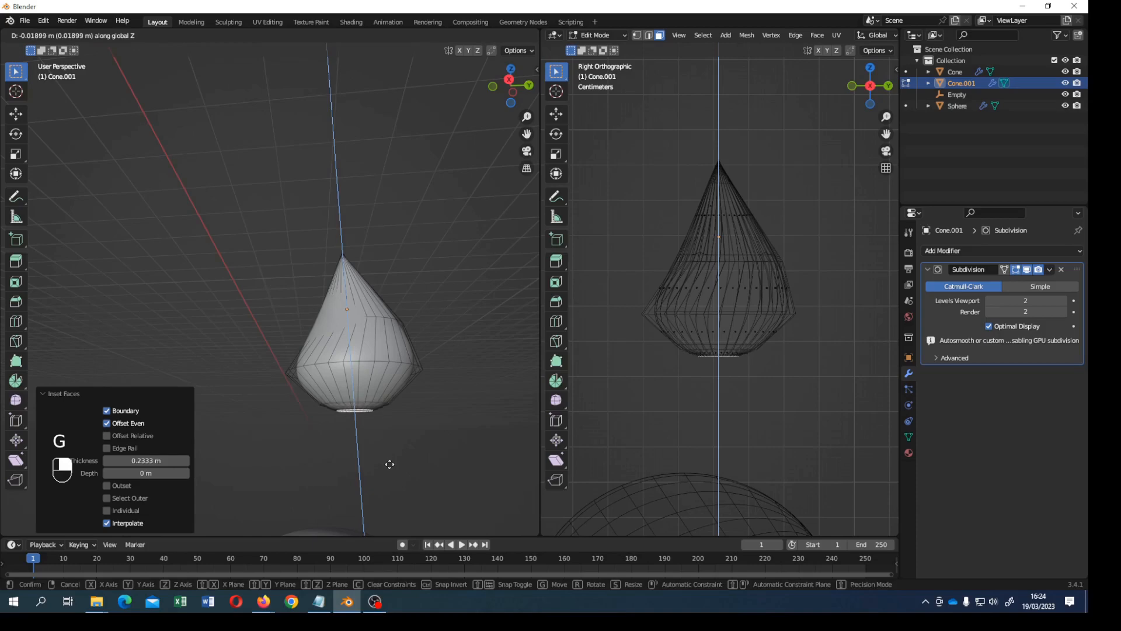
pyautogui.click(390, 466)
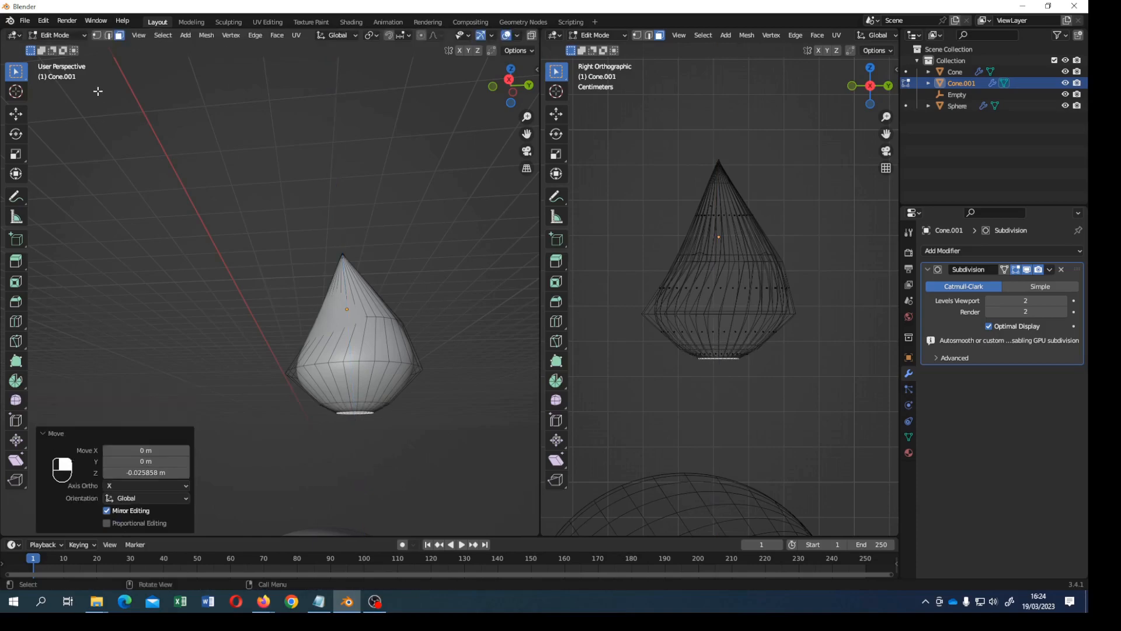
# Step: Bevel the edge loop around the cone's widest rim with 5 segments and 0.4 m width, and return to Object Mode in the right side view
pyautogui.click(108, 36)
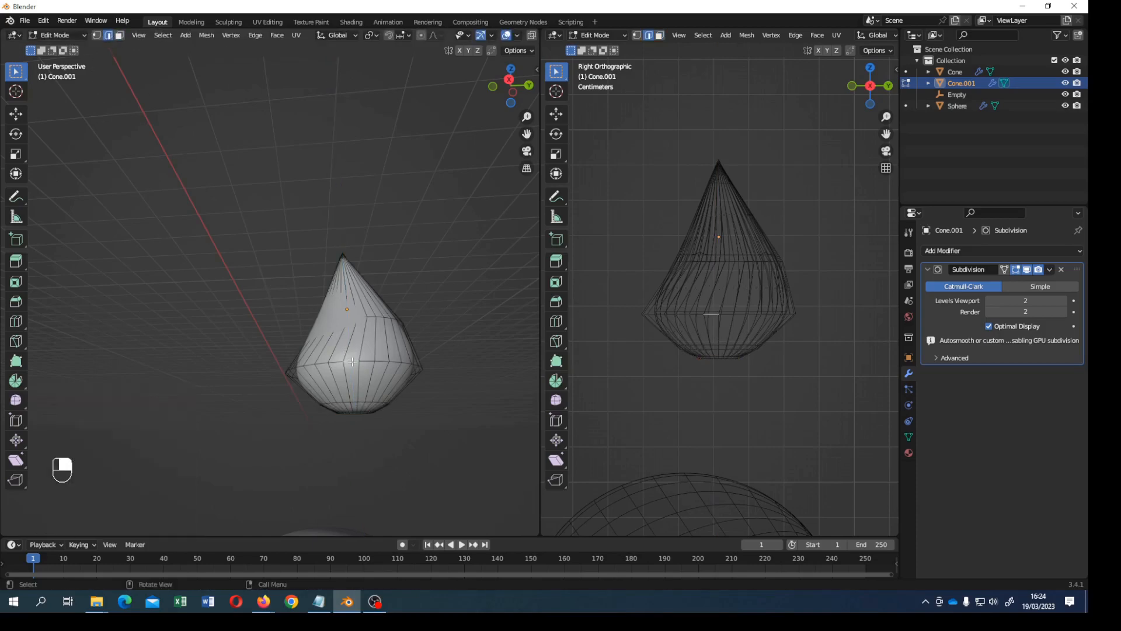
pyautogui.moveTo(352, 359); pyautogui.dragTo(355, 379, button='middle')
pyautogui.keyDown('alt'); pyautogui.click(356, 383); pyautogui.keyUp('alt')
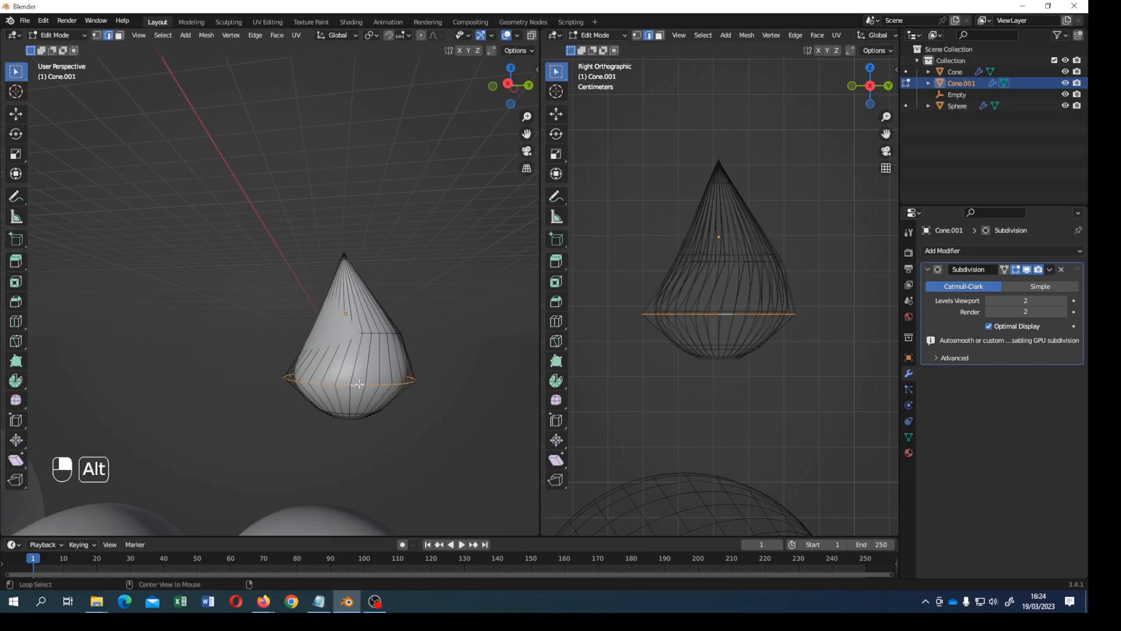
pyautogui.hotkey('ctrl', 'b')
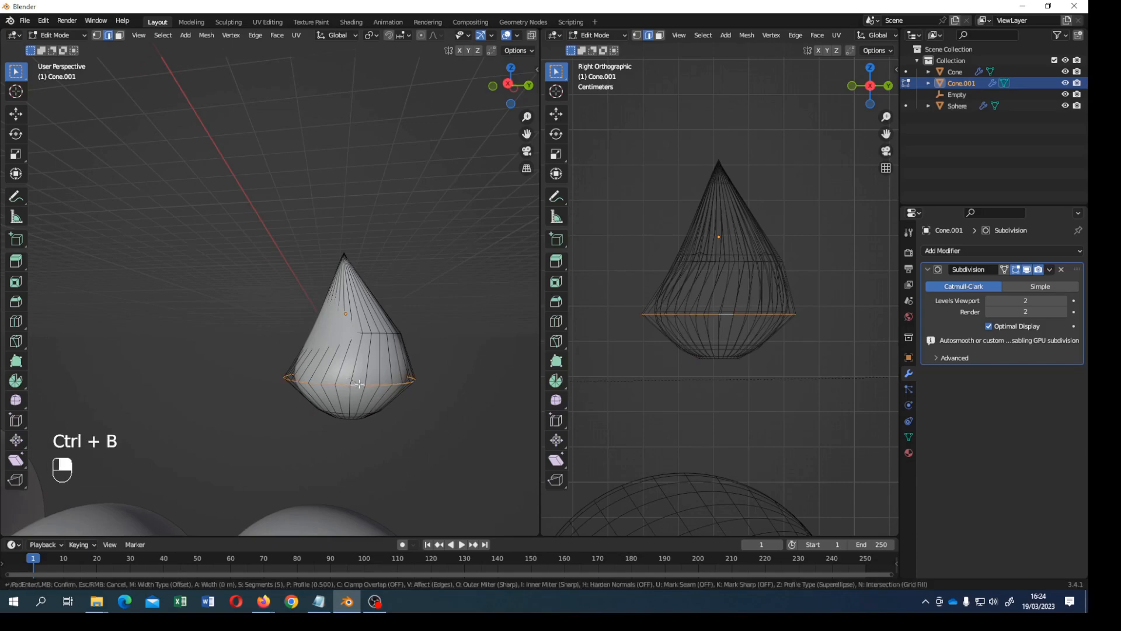
pyautogui.click(324, 344)
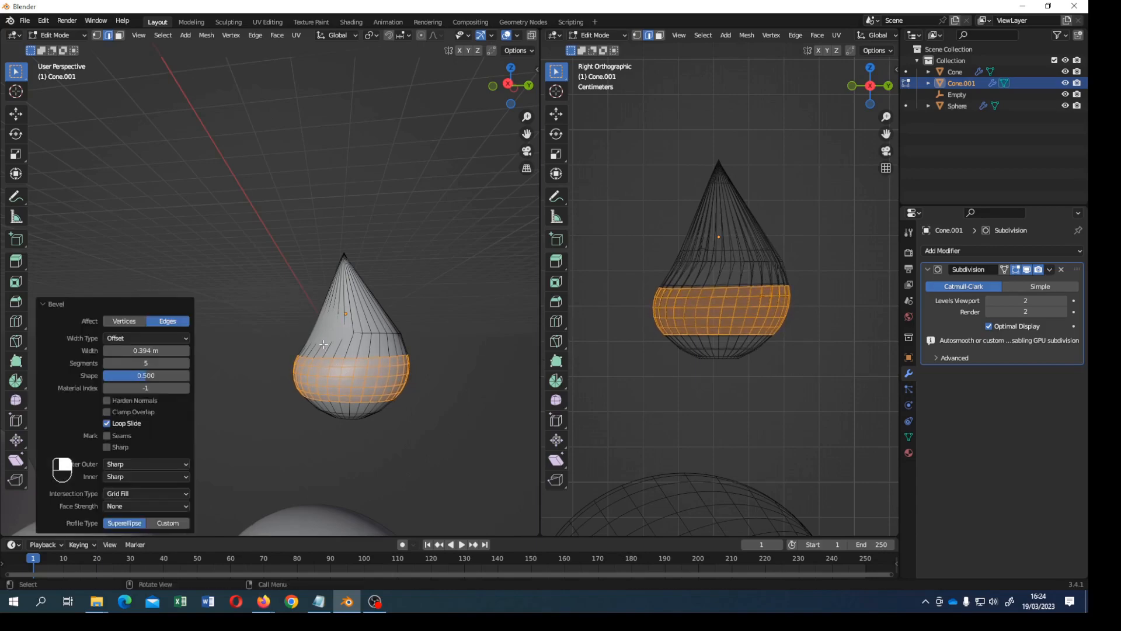
pyautogui.click(164, 351)
pyautogui.write('0')
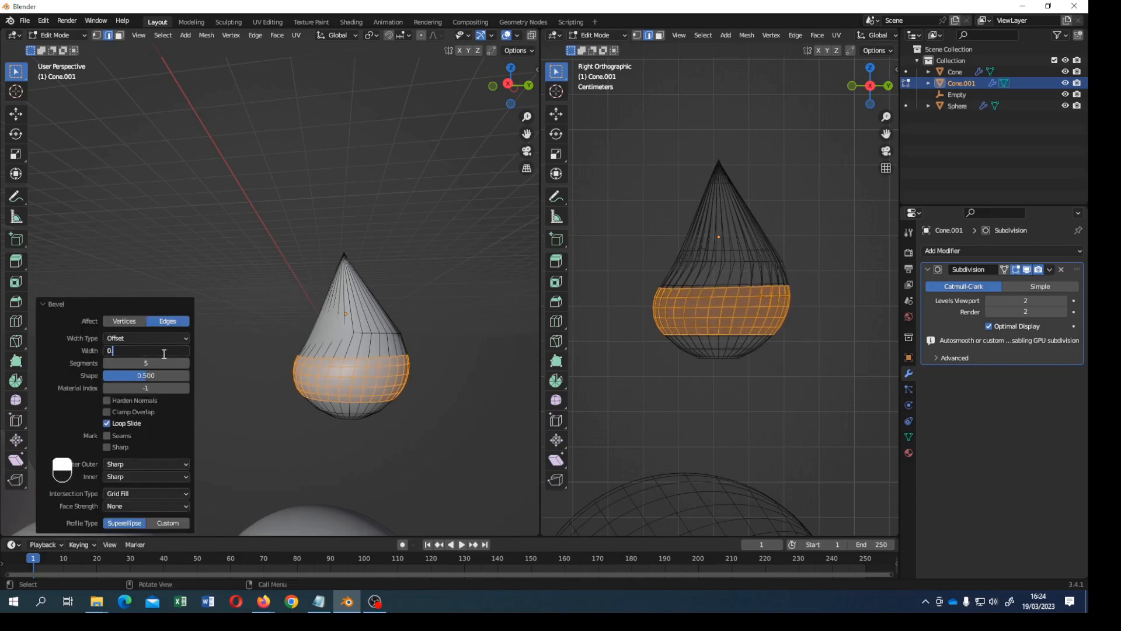
pyautogui.write('.4')
pyautogui.press('Return')
pyautogui.click(55, 35)
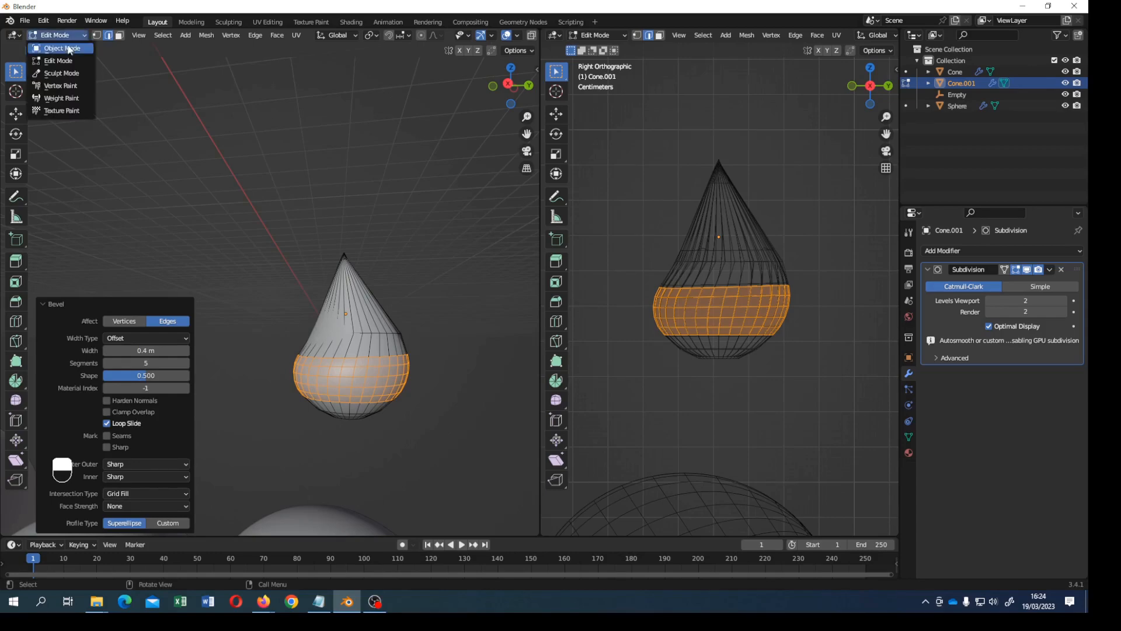
pyautogui.click(53, 46)
pyautogui.press('KP_3')
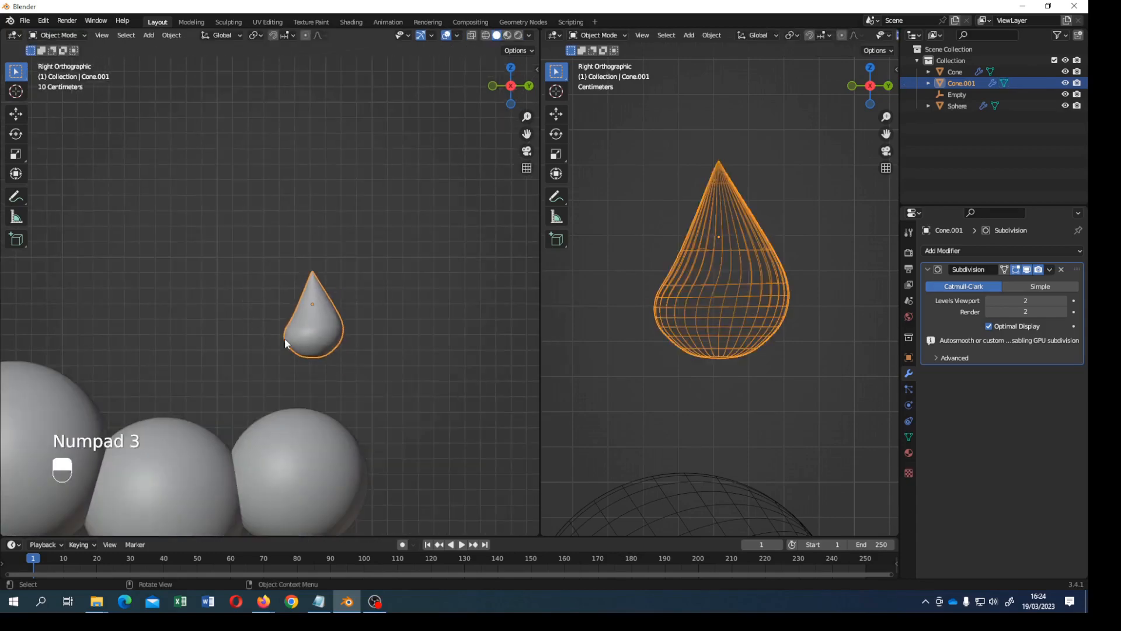
# Step: Move the small teardrop down about 0.464 m along Z onto the chain's smallest sphere and rotate it about -14.7° around X
pyautogui.scroll(-2, 310, 337)
pyautogui.press('g')
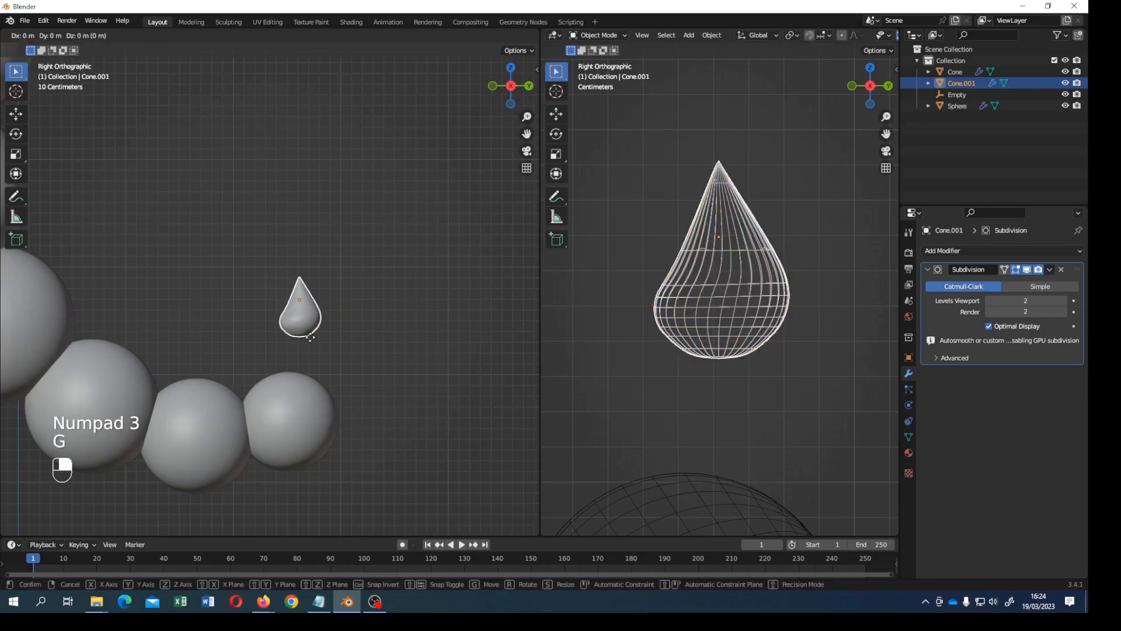
pyautogui.press('z')
pyautogui.click(324, 387)
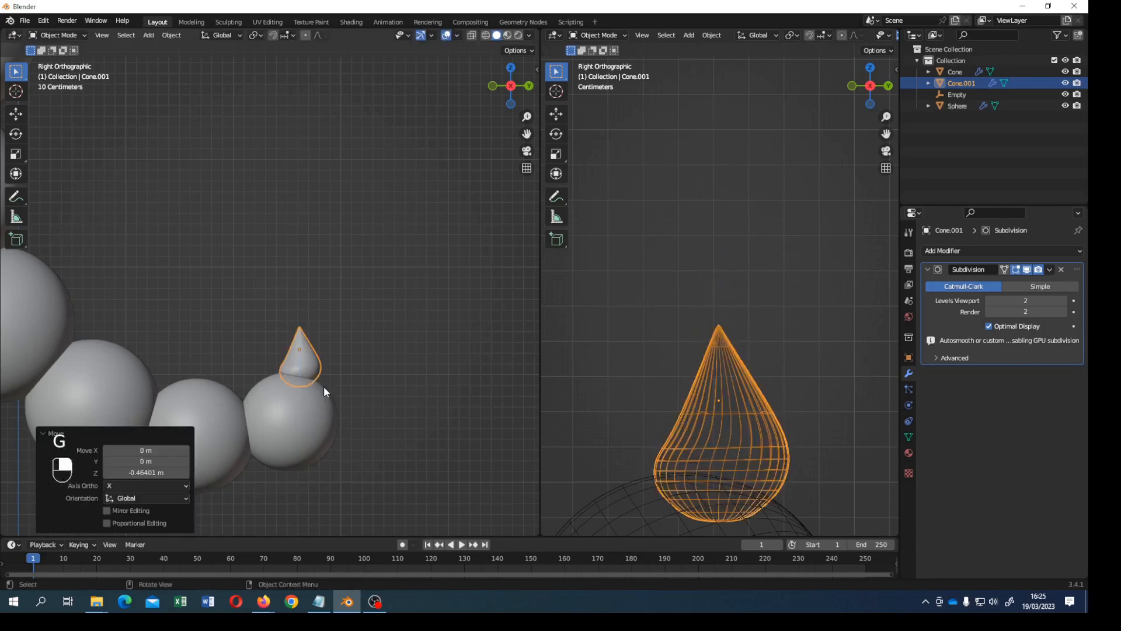
pyautogui.press('r')
pyautogui.press('x')
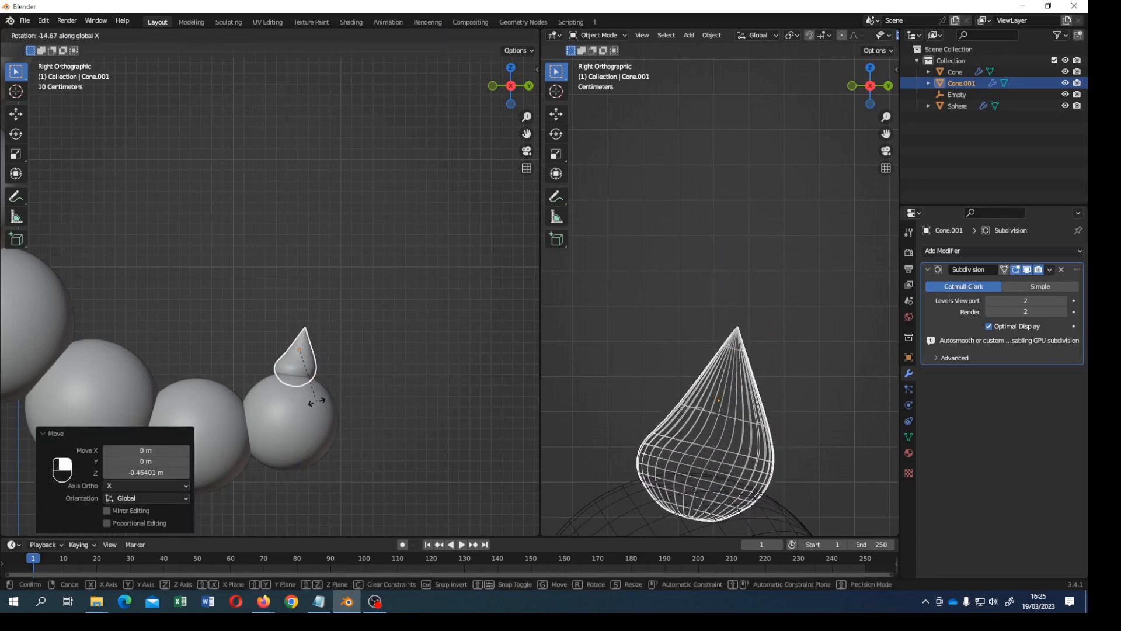
pyautogui.click(316, 401)
# Step: Shift the tilted teardrop about 0.121 m along Y and lower it about 0.042 m along Z into the smallest sphere
pyautogui.press('g')
pyautogui.press('y')
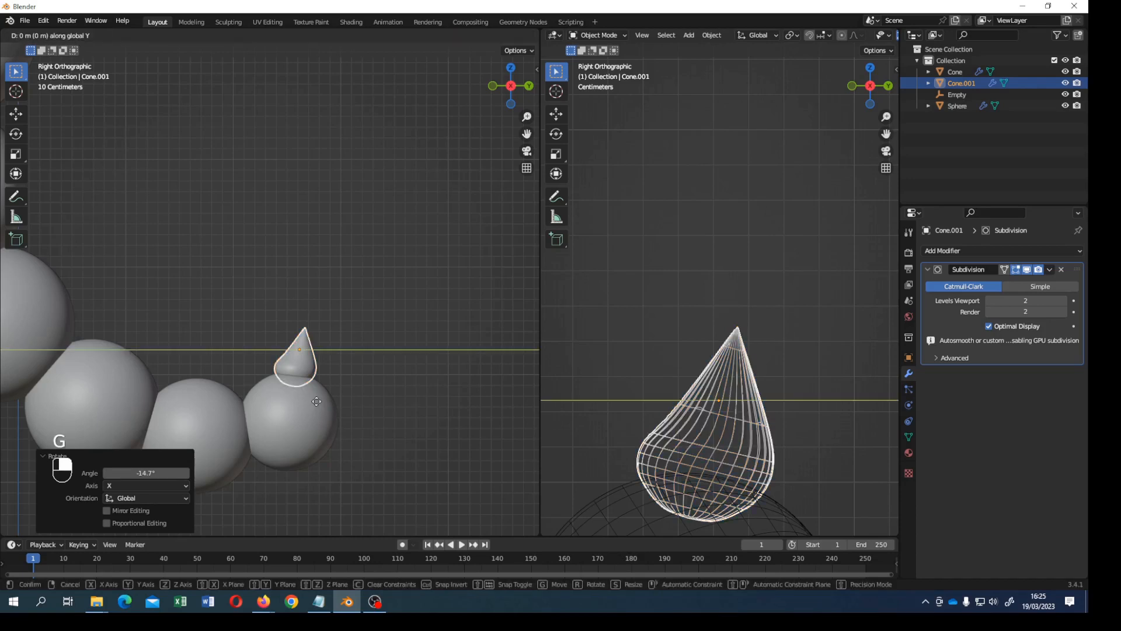
pyautogui.click(330, 407)
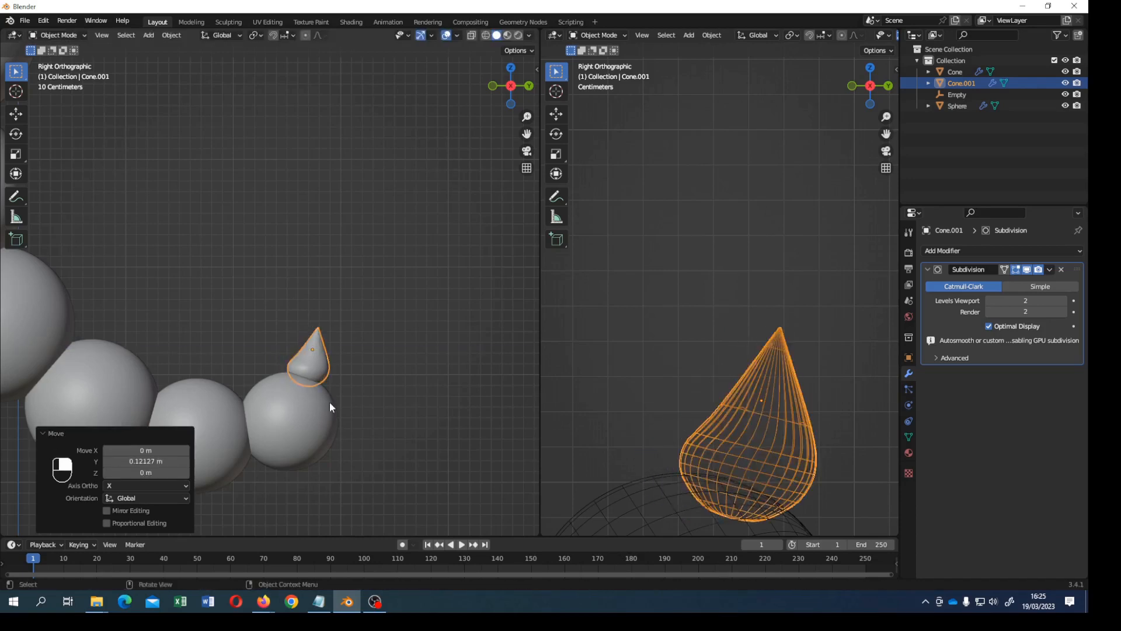
pyautogui.press('g')
pyautogui.press('z')
pyautogui.click(331, 408)
# Step: Rotate the cone on the largest sphere about -4.7° around X and move it about 0.446 m along Y
pyautogui.scroll(-5, 234, 279)
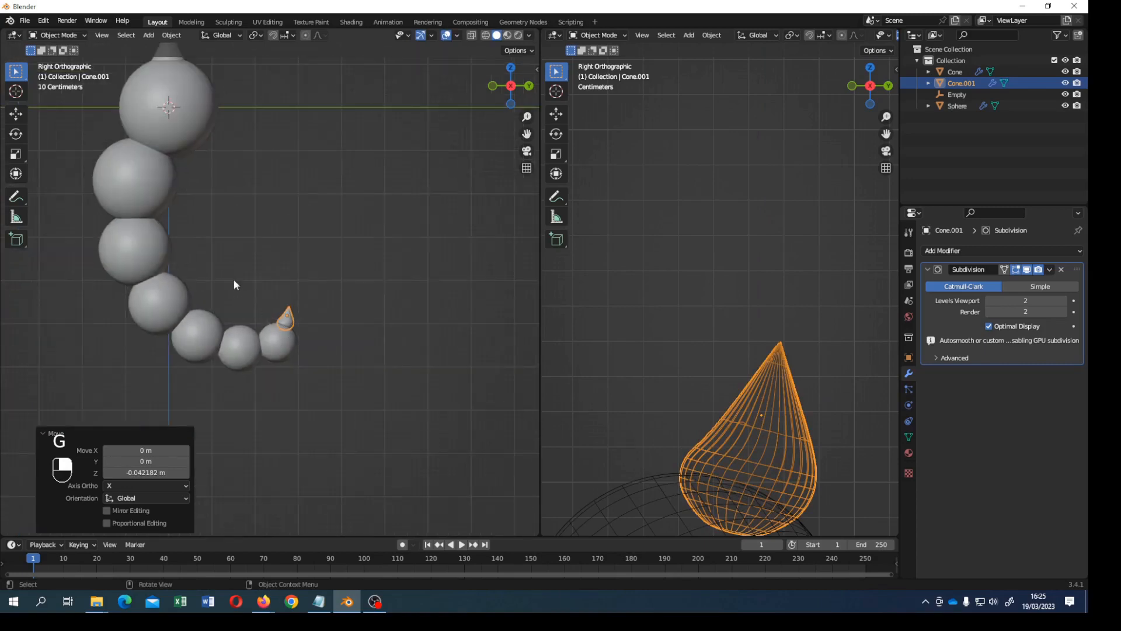
pyautogui.keyDown('shift'); pyautogui.moveTo(217, 236); pyautogui.dragTo(285, 461, button='middle'); pyautogui.keyUp('shift')
pyautogui.scroll(3, 230, 303)
pyautogui.click(230, 304)
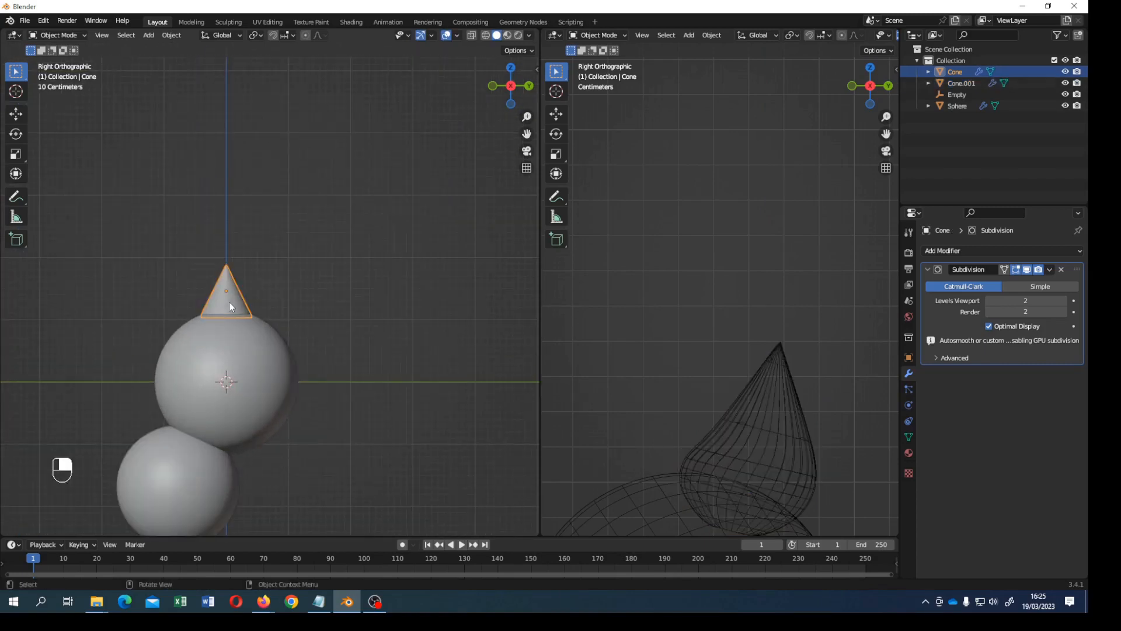
pyautogui.press('r')
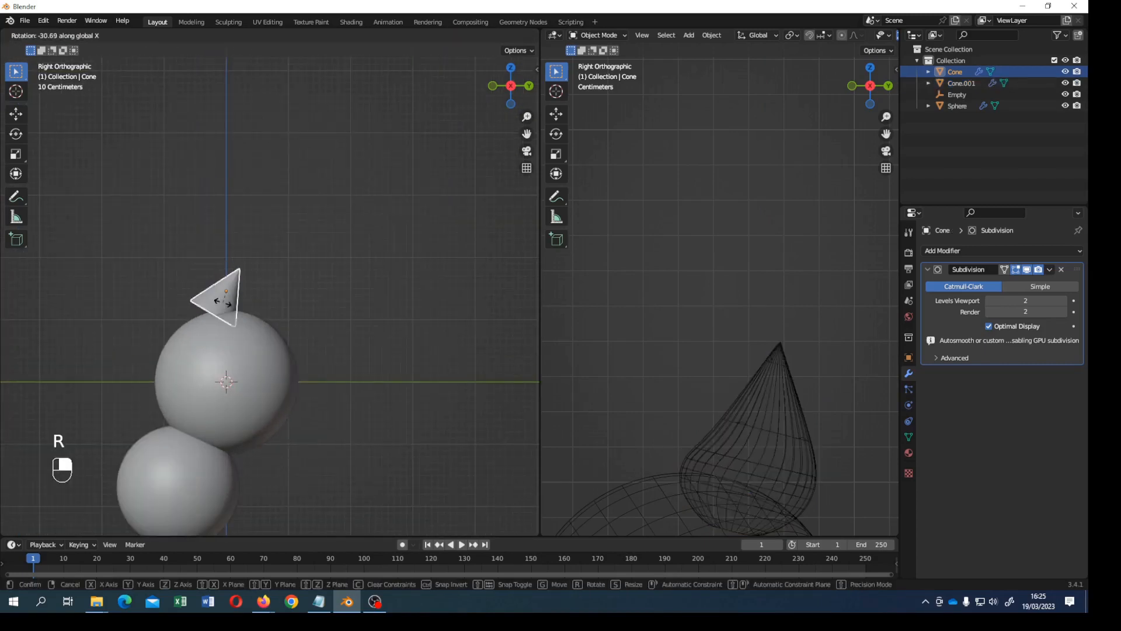
pyautogui.click(231, 313)
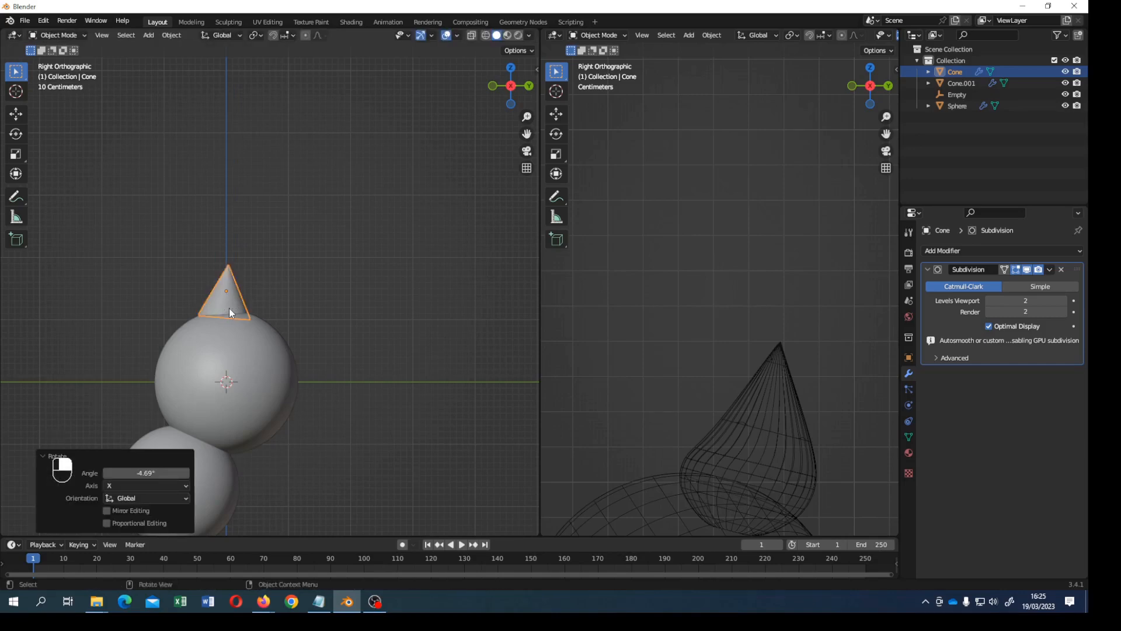
pyautogui.press('g')
pyautogui.click(258, 317)
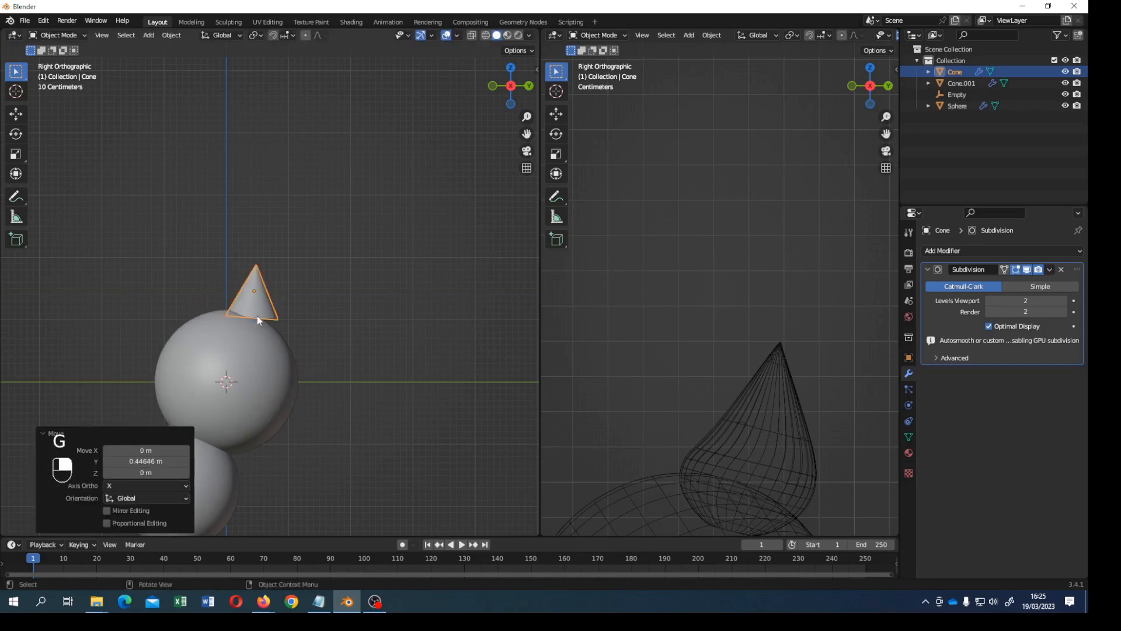
# Step: Rotate the largest sphere's cone a further -12° around X and lower it about 0.082 m along Z
pyautogui.press('r')
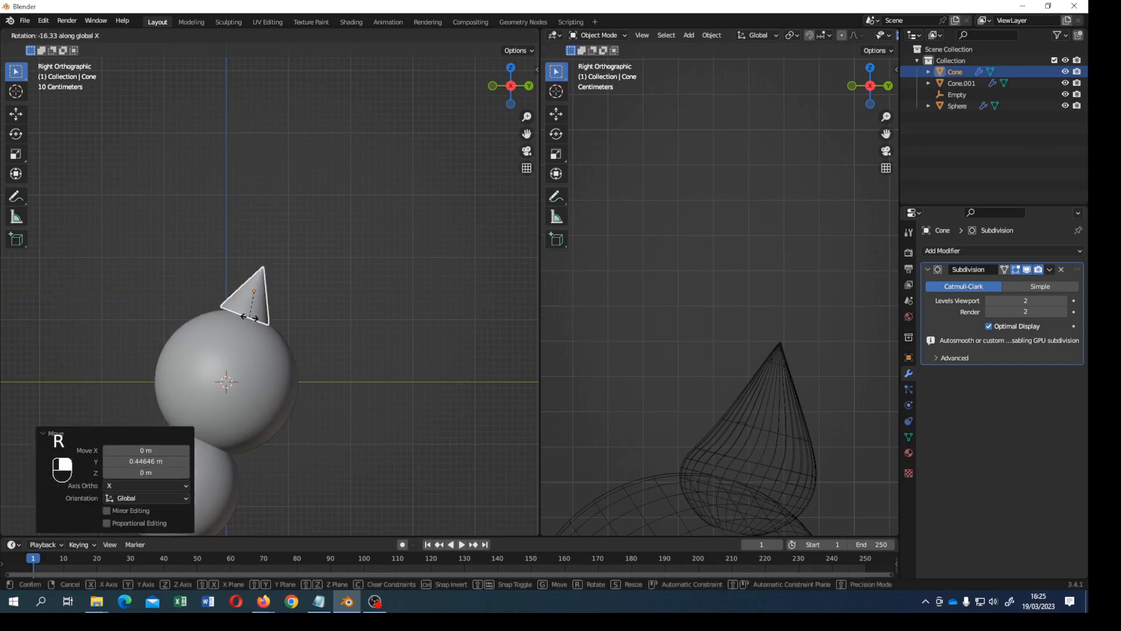
pyautogui.click(251, 320)
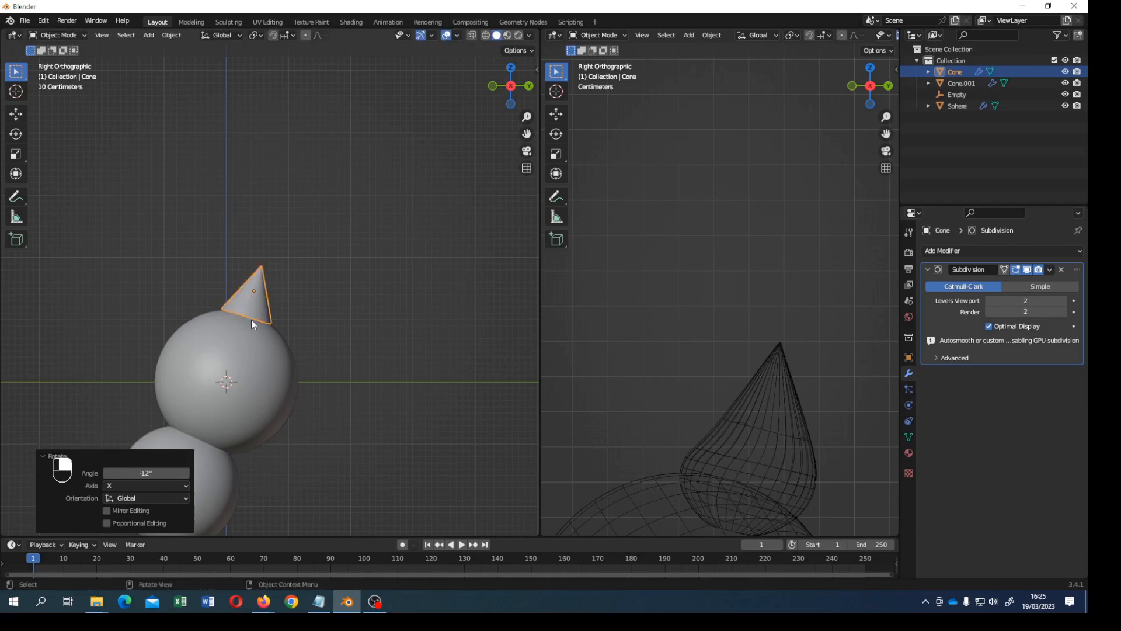
pyautogui.press('g')
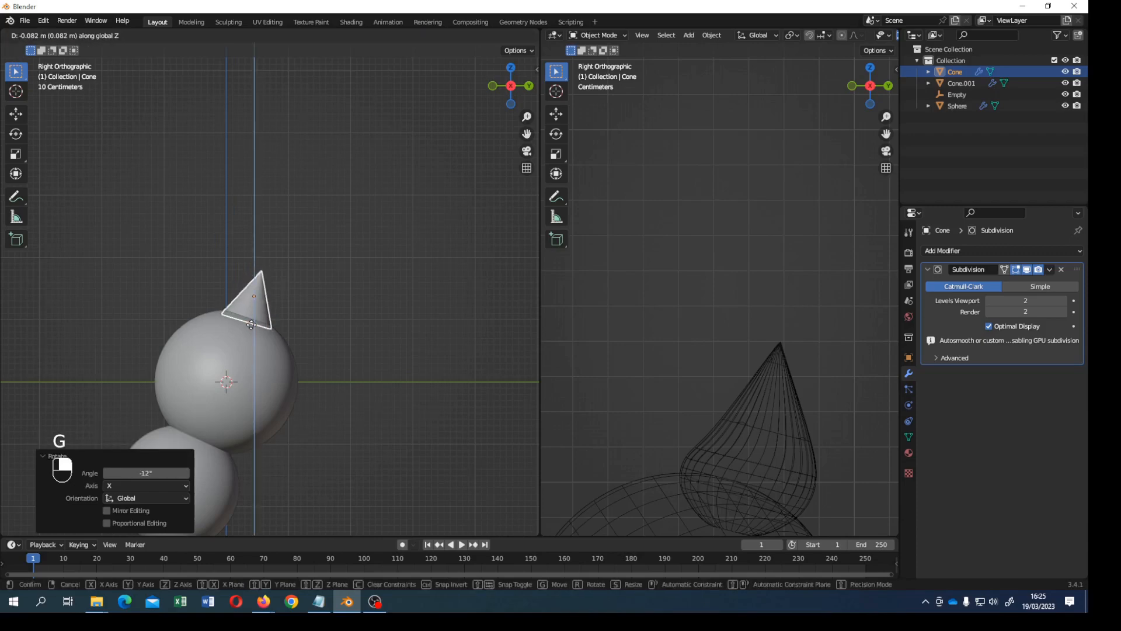
pyautogui.click(251, 328)
# Step: Rotate the largest sphere's cone another -5.9° around X and shift it about 0.118 m along Y and 0.027 m down
pyautogui.press('r')
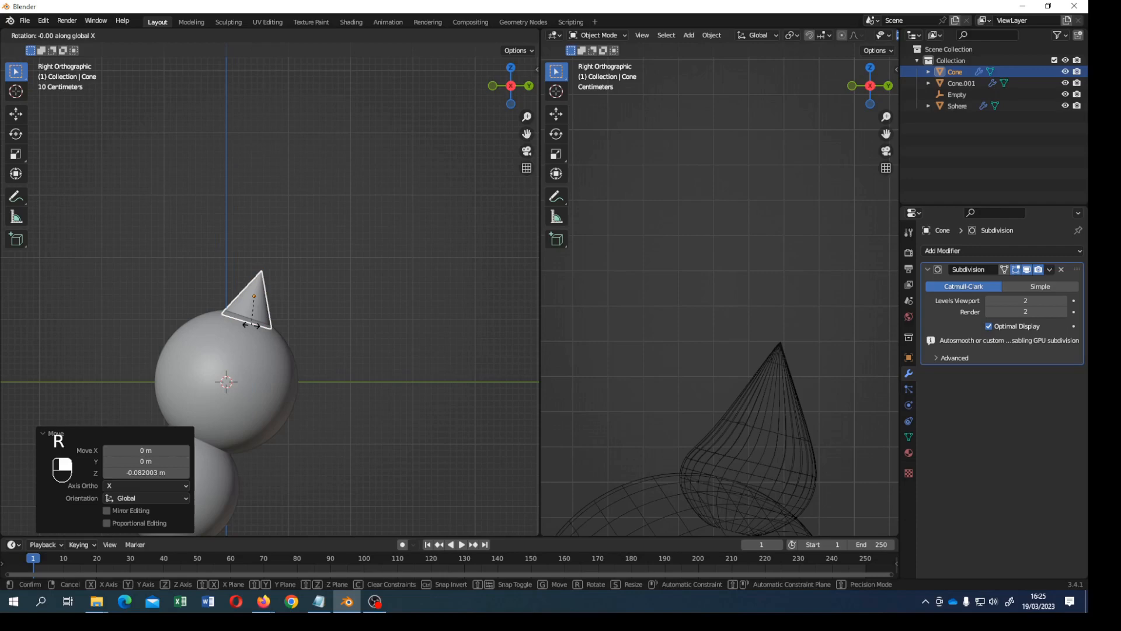
pyautogui.click(249, 324)
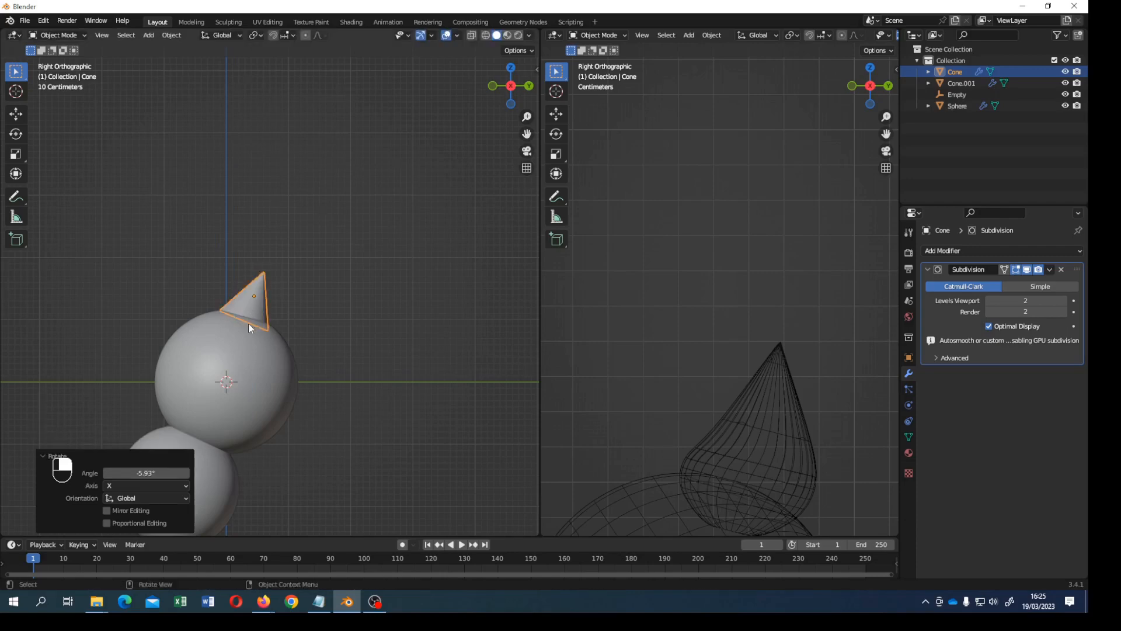
pyautogui.press('g')
pyautogui.press('y')
pyautogui.click(256, 327)
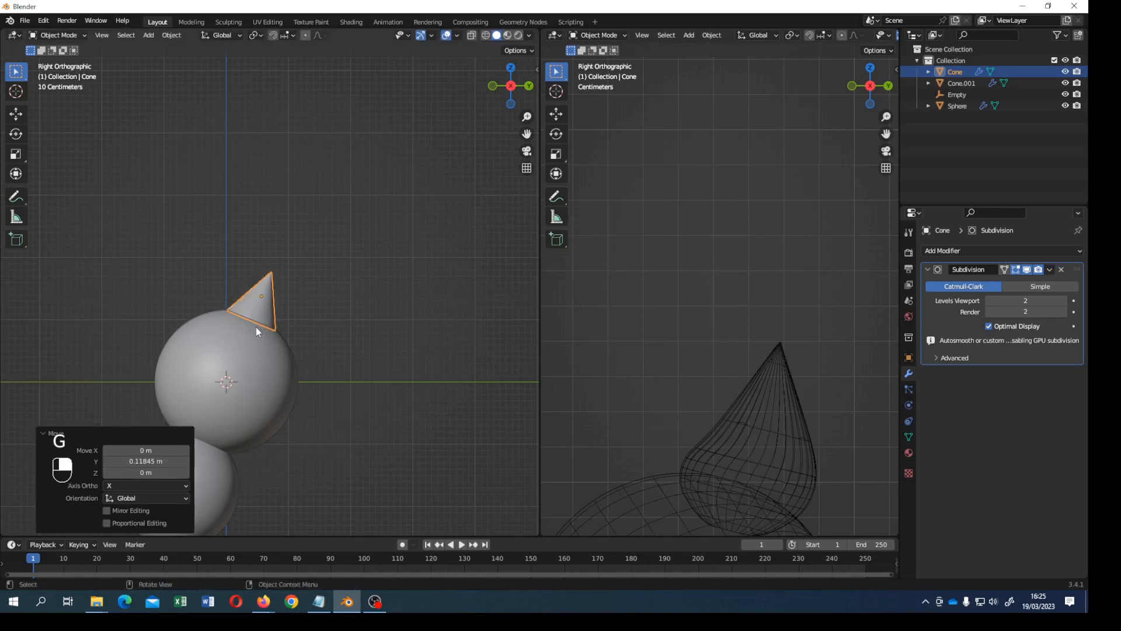
pyautogui.press('g')
pyautogui.click(257, 328)
# Step: Examine the whole sphere chain with both cones from several angles in the solid and wireframe views
pyautogui.scroll(-4, 271, 350)
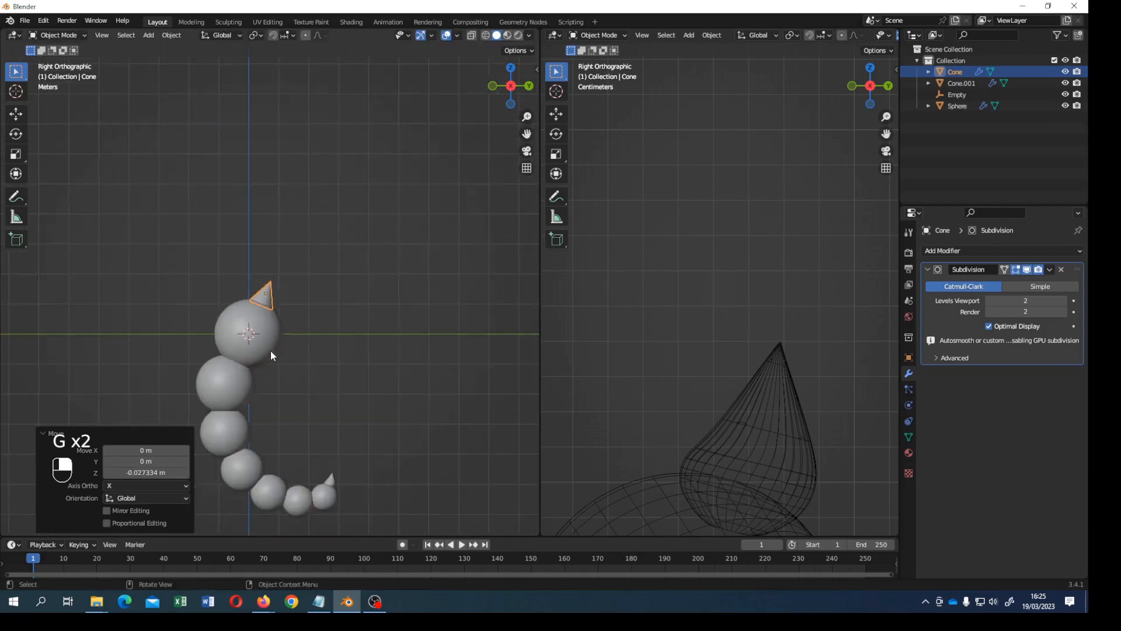
pyautogui.moveTo(271, 350); pyautogui.dragTo(345, 217, button='middle')
pyautogui.scroll(-8, 731, 360)
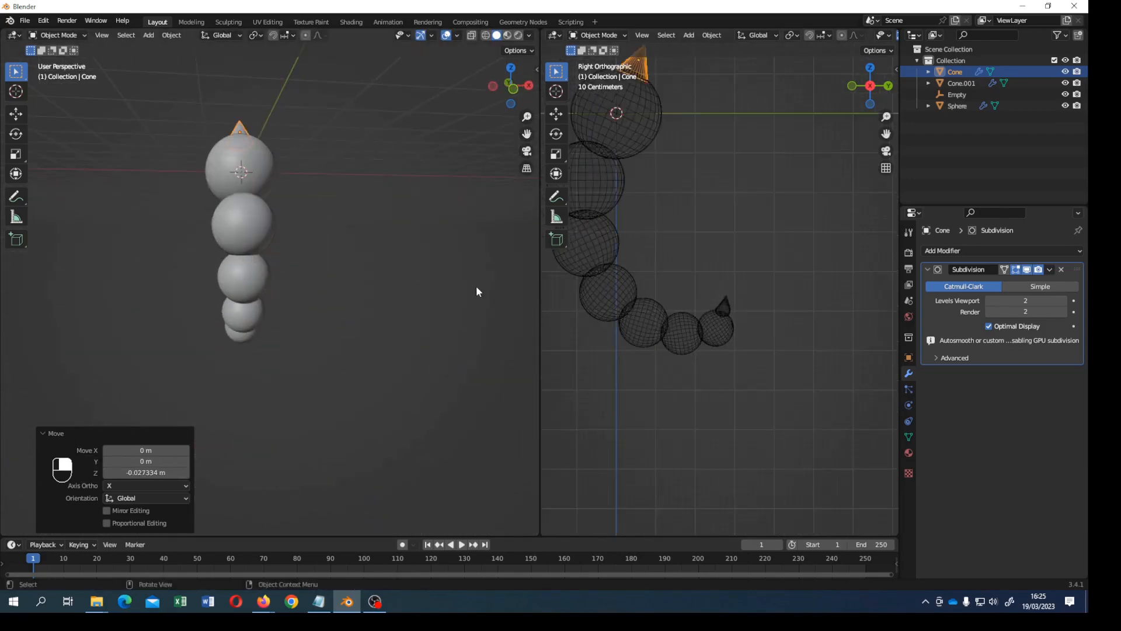
pyautogui.moveTo(683, 361); pyautogui.dragTo(717, 354, button='middle')
pyautogui.scroll(-5, 715, 352)
pyautogui.moveTo(686, 309); pyautogui.dragTo(700, 309, button='middle')
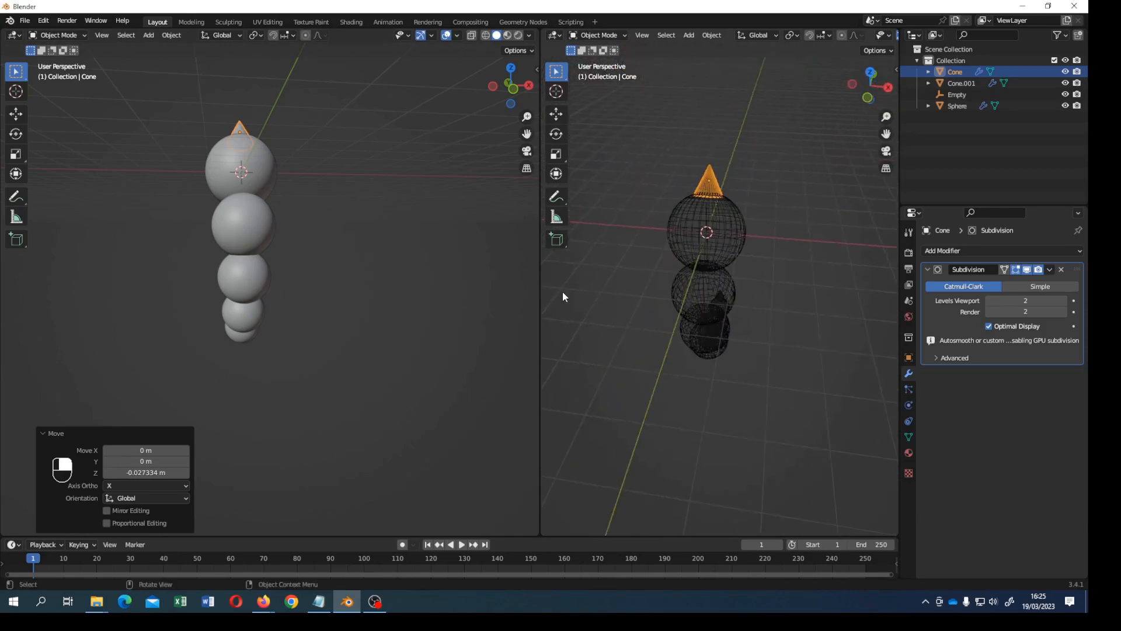
pyautogui.moveTo(397, 270); pyautogui.dragTo(370, 483, button='middle')
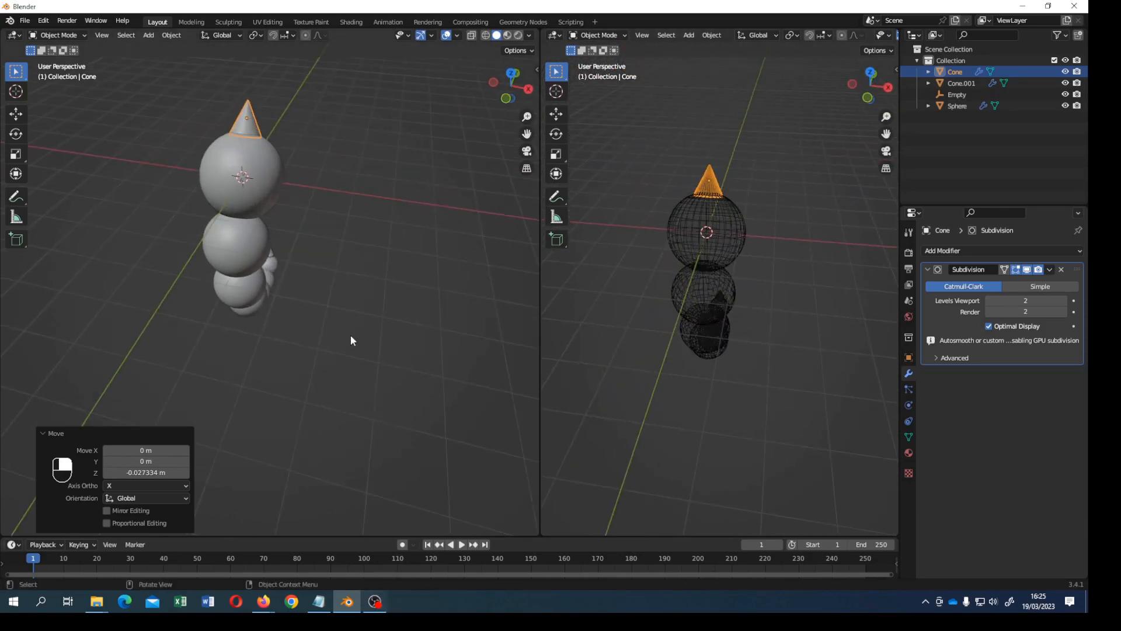
pyautogui.moveTo(350, 340); pyautogui.dragTo(333, 449, button='middle')
pyautogui.scroll(3, 317, 318)
pyautogui.moveTo(375, 601)
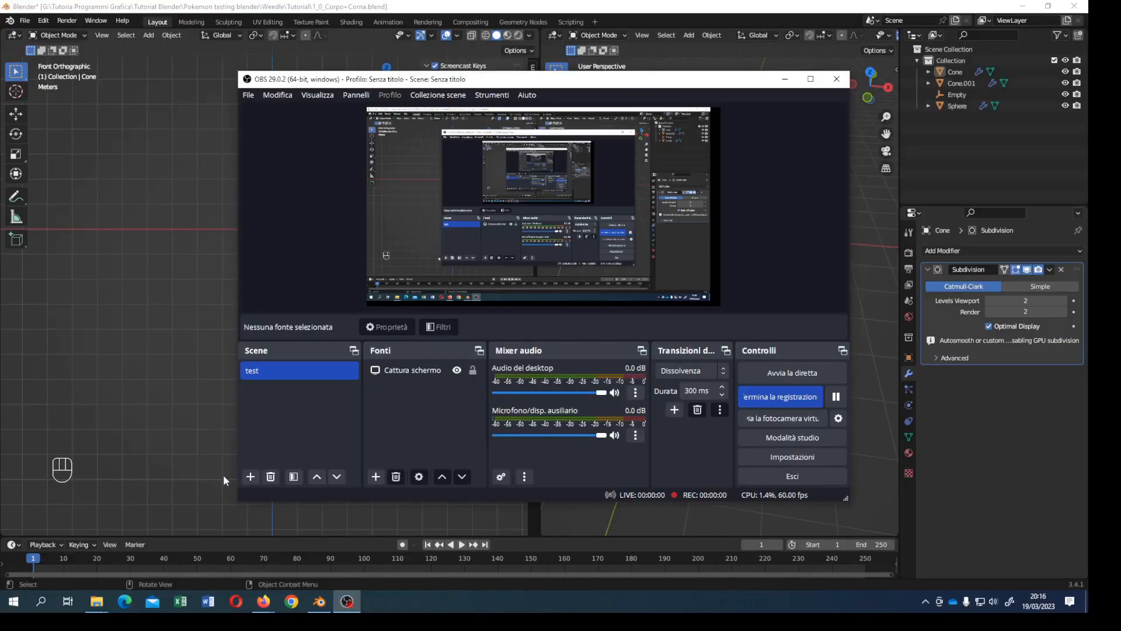
# Step: Add a 32-vertex mesh circle with 1 m radius at the world origin and set its X rotation to 90°
pyautogui.press('n')
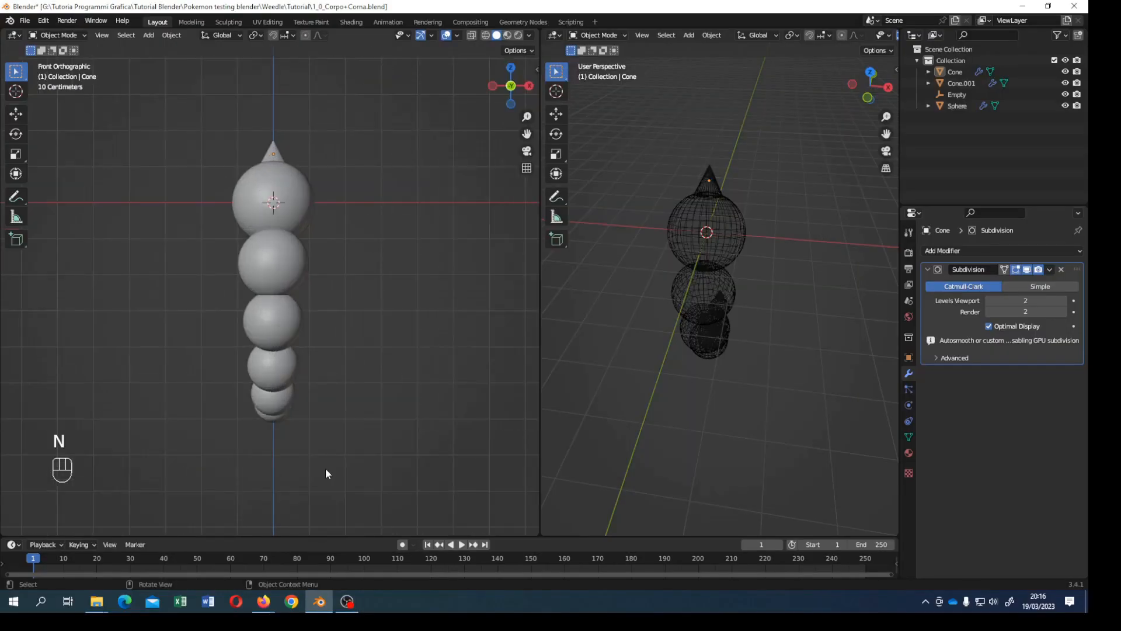
pyautogui.hotkey('shift', 'a')
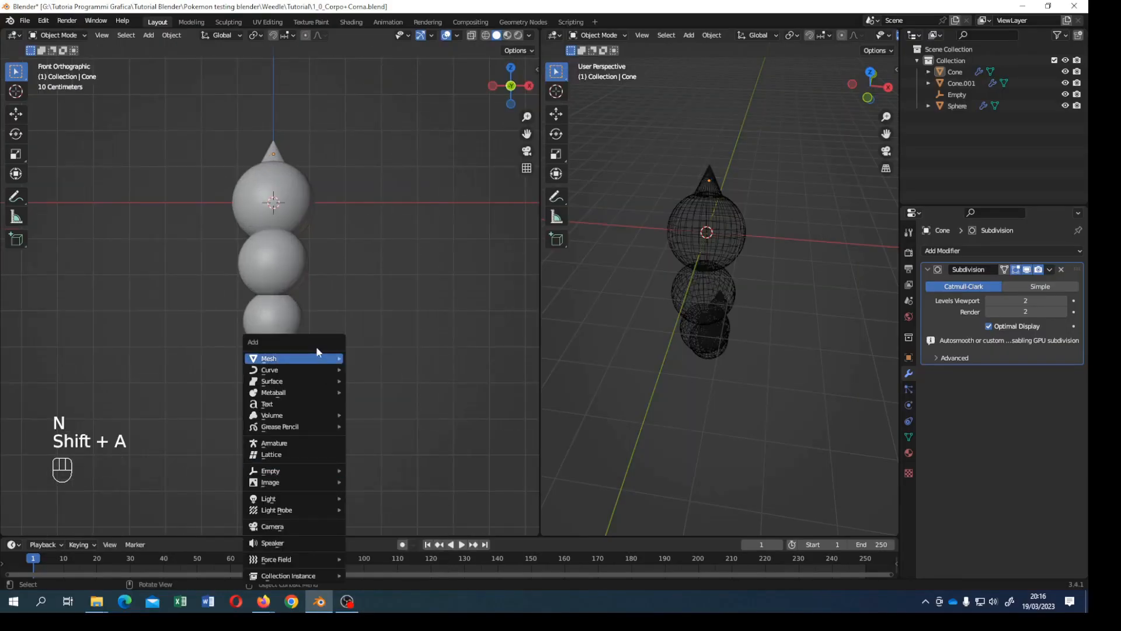
pyautogui.moveTo(318, 359)
pyautogui.click(395, 136)
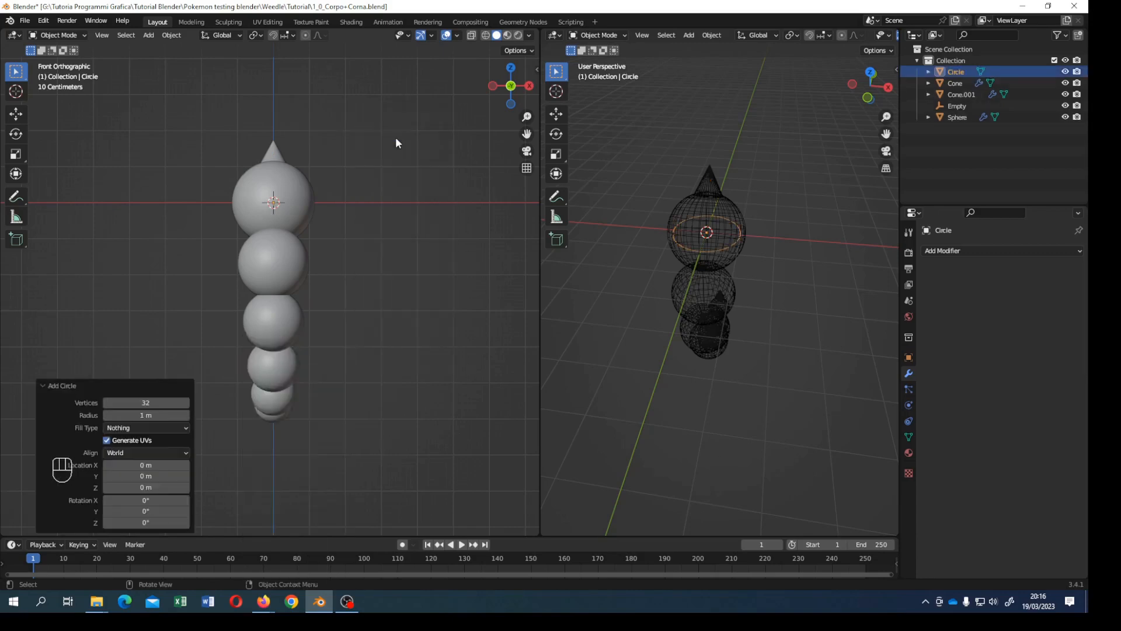
pyautogui.scroll(-3, 645, 280)
pyautogui.press('n')
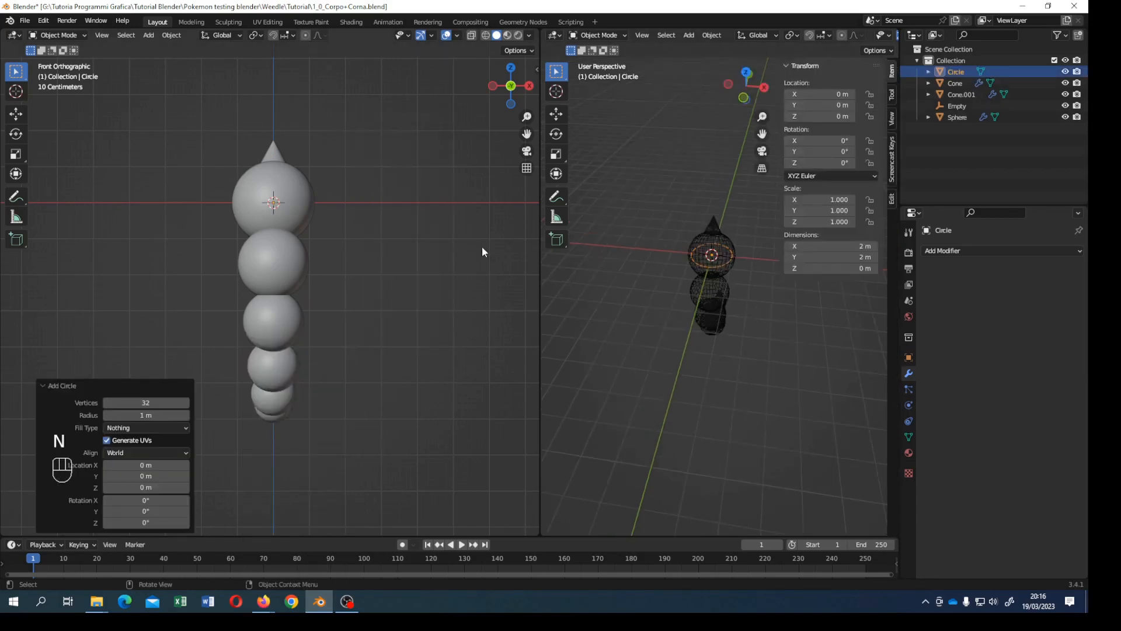
pyautogui.click(846, 140)
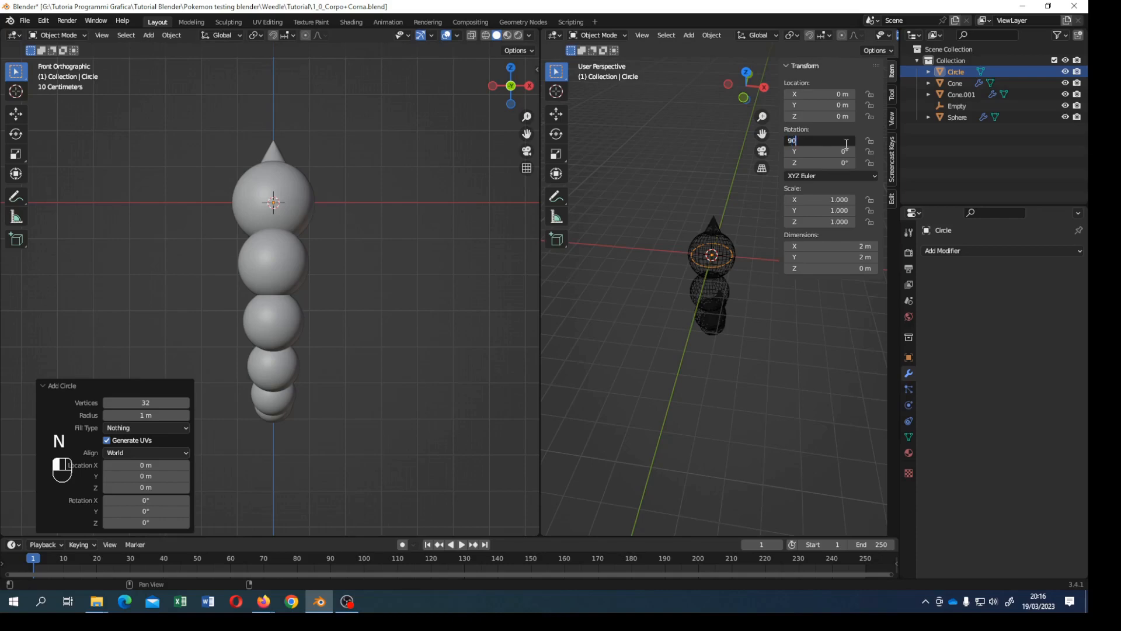
pyautogui.press('Return')
# Step: Move the circle along Y to about -2.71 m, in front of the largest sphere
pyautogui.moveTo(408, 403); pyautogui.dragTo(355, 401, button='middle')
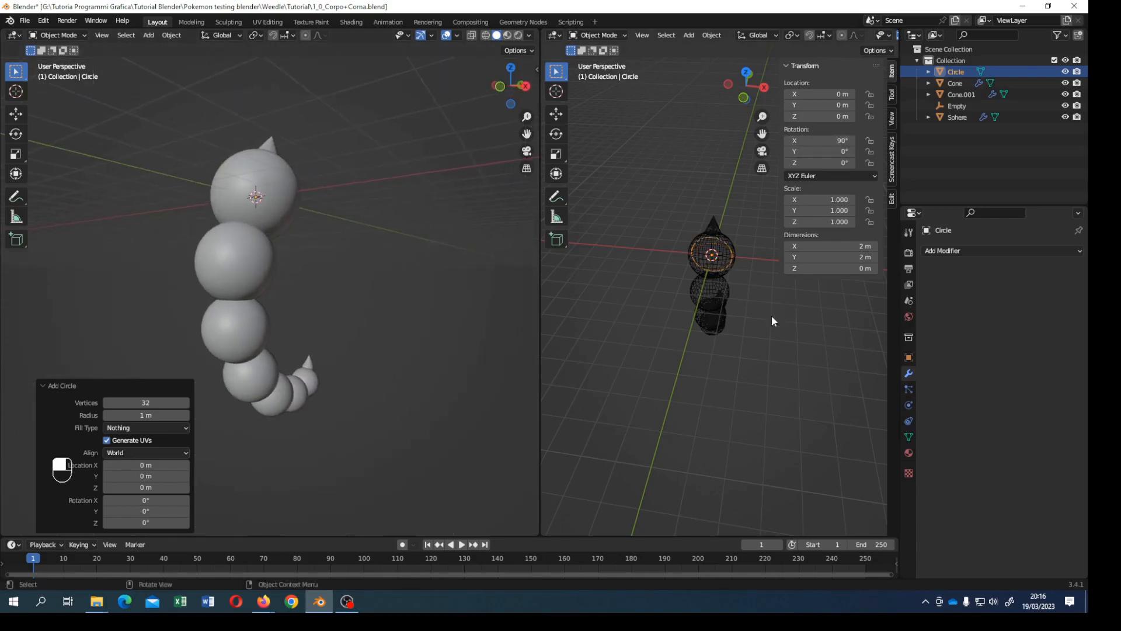
pyautogui.moveTo(772, 314); pyautogui.dragTo(720, 325, button='middle')
pyautogui.press('g')
pyautogui.press('y')
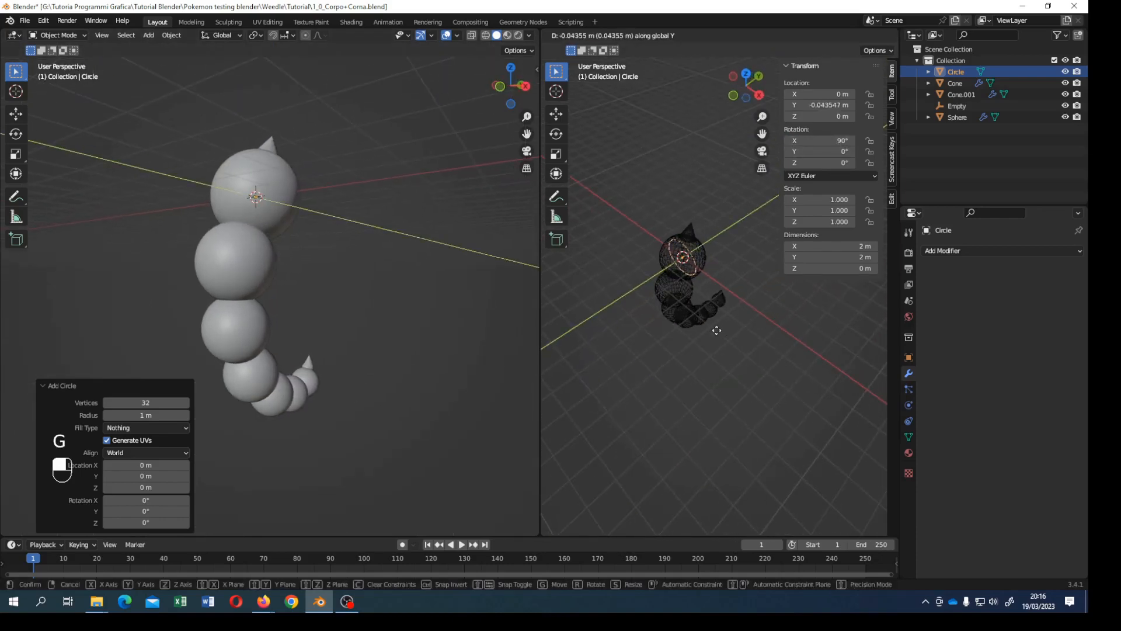
pyautogui.click(677, 363)
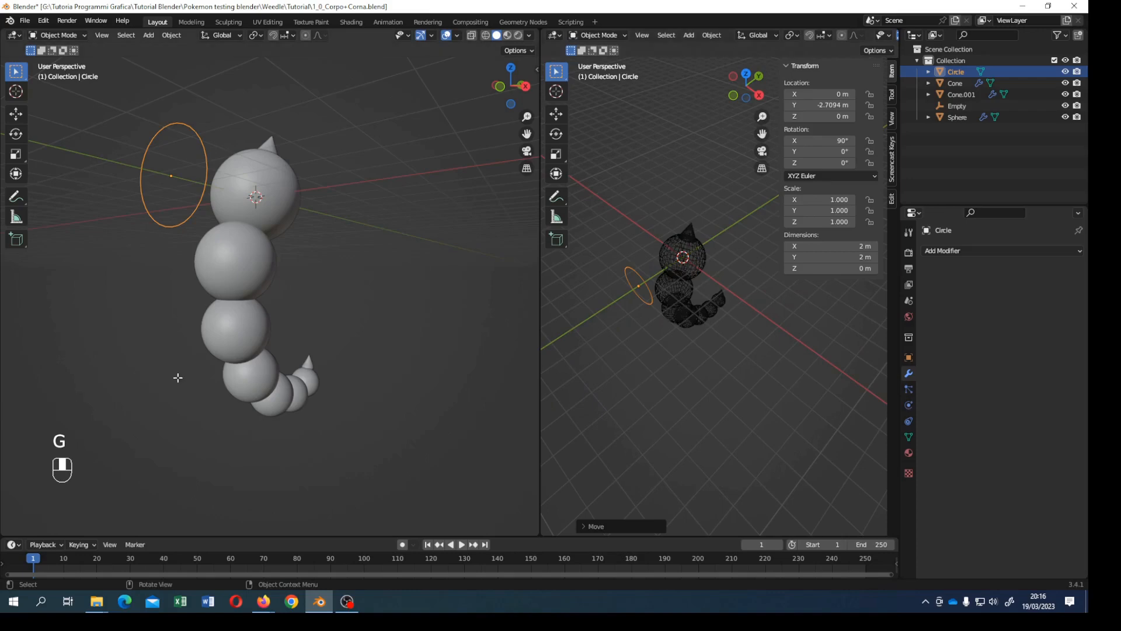
# Step: In Edit Mode, select all of the circle's vertices and fill them with a face
pyautogui.press('Tab')
pyautogui.press('a')
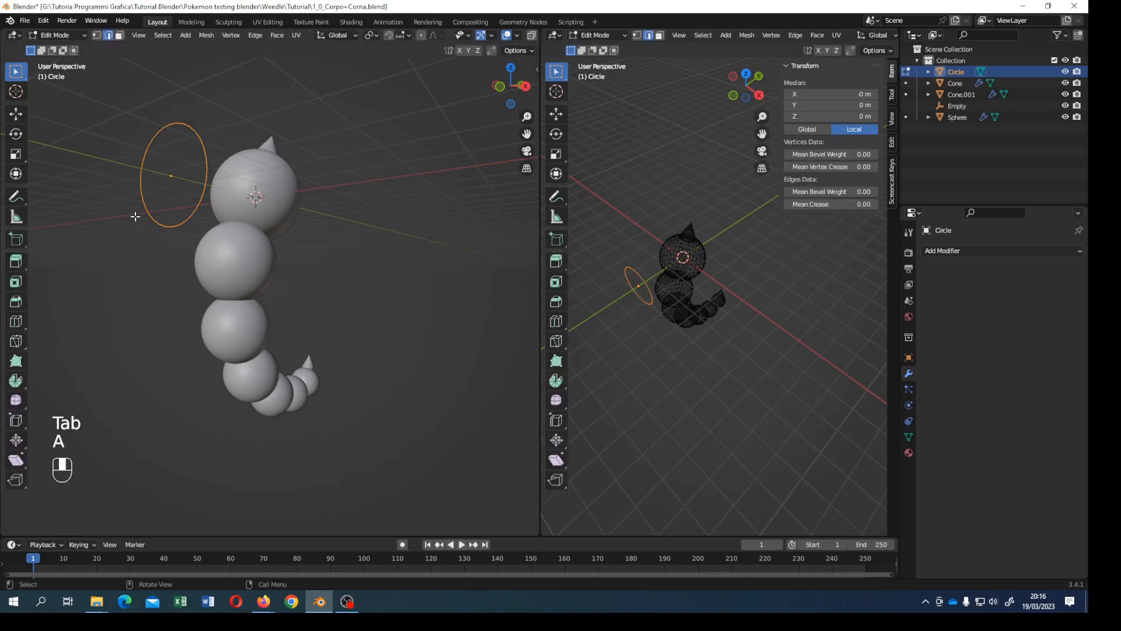
pyautogui.click(96, 36)
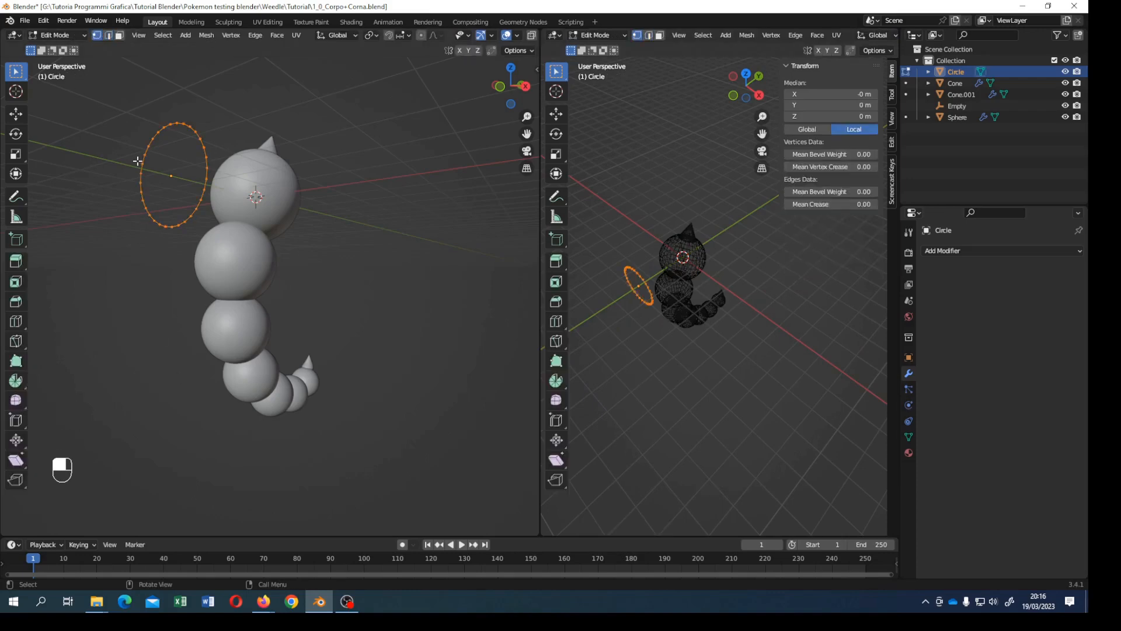
pyautogui.moveTo(137, 161); pyautogui.dragTo(197, 221, button='middle')
pyautogui.press('f')
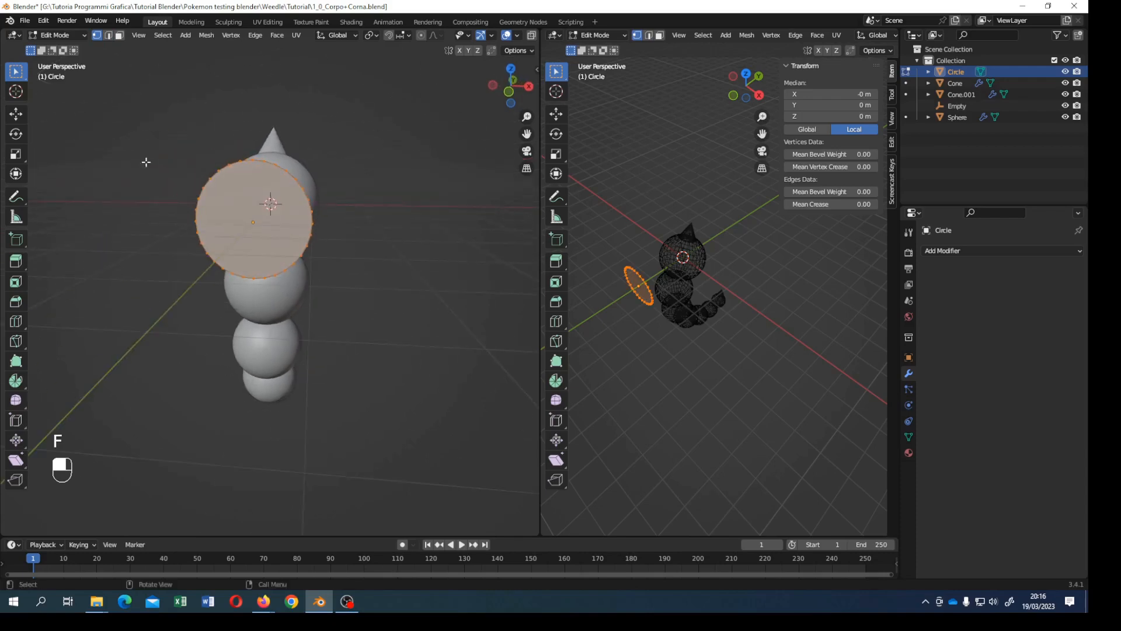
# Step: In face selection mode, inset the filled circle's face by about 0.299 m
pyautogui.click(119, 35)
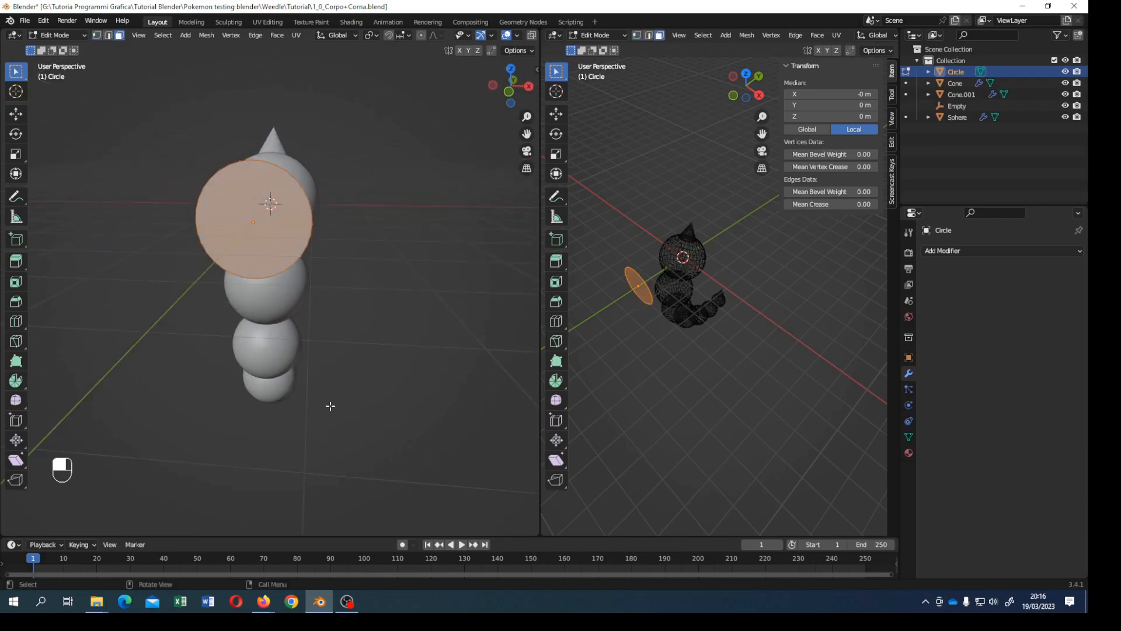
pyautogui.press('i')
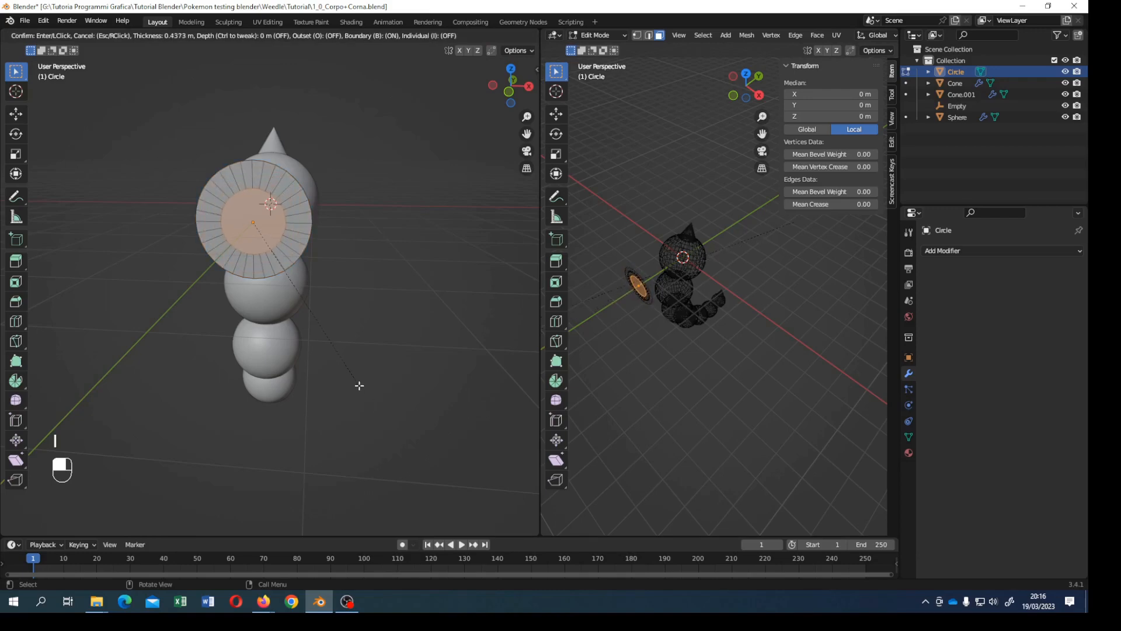
pyautogui.click(362, 388)
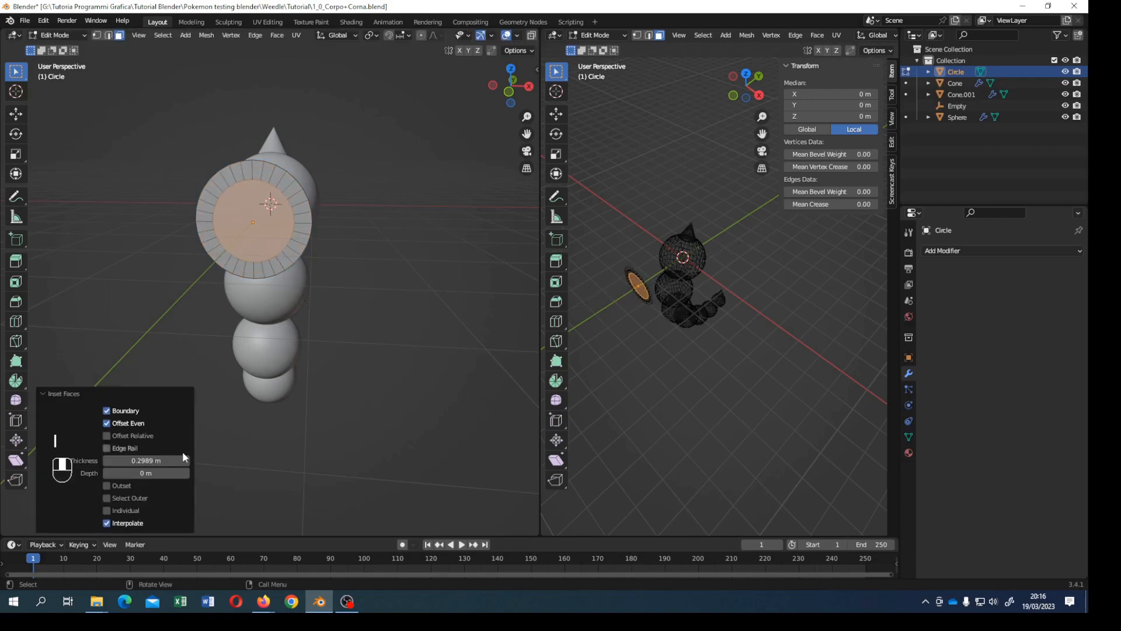
# Step: Set the inset thickness to 0.3 m, and inset the circle's inner face once more by 0.3 m
pyautogui.click(169, 458)
pyautogui.write('0.3')
pyautogui.press('Return')
pyautogui.press('i')
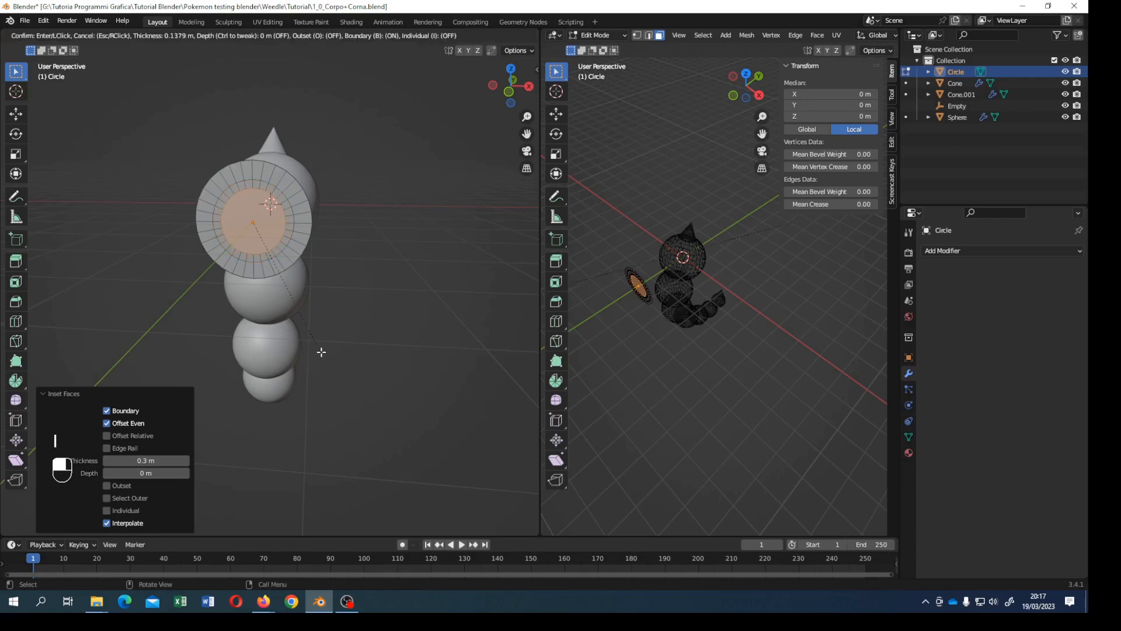
pyautogui.click(317, 341)
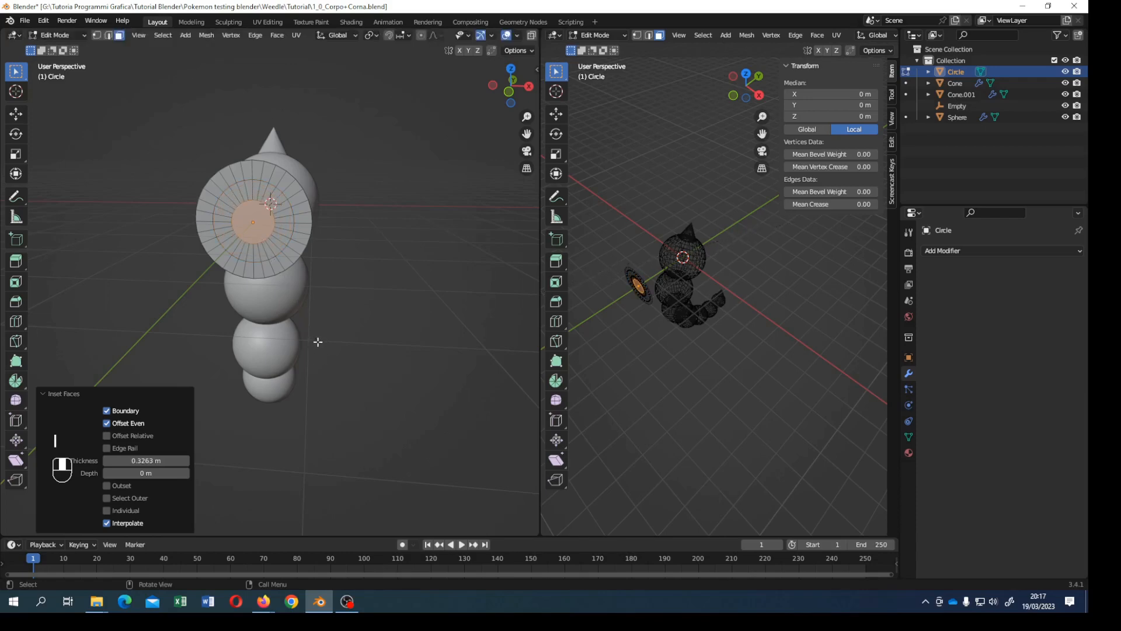
pyautogui.click(168, 459)
pyautogui.write('0.3')
pyautogui.press('Return')
# Step: Return to Object Mode and switch the main viewport to Material Preview shading
pyautogui.click(57, 35)
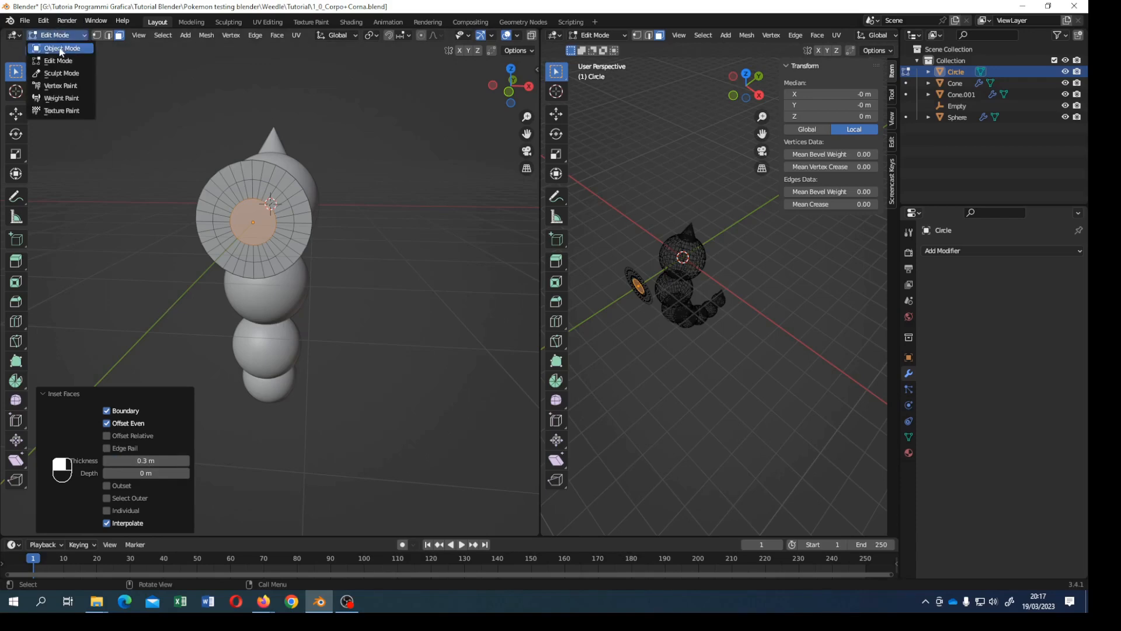
pyautogui.click(60, 49)
pyautogui.click(508, 35)
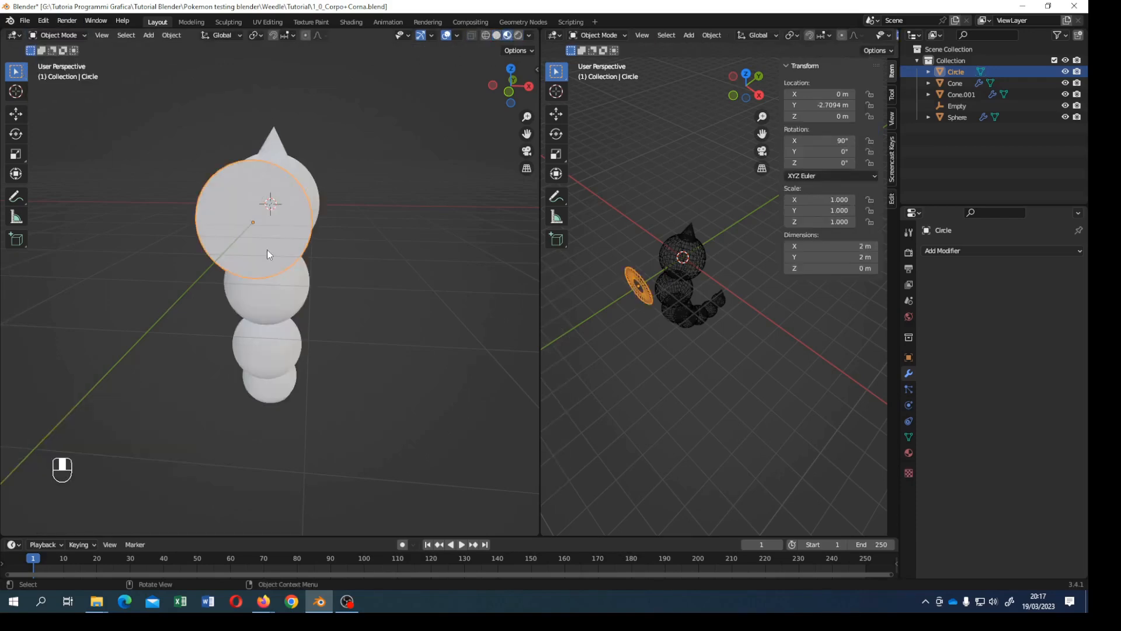
# Step: Give the circle a new material with a black base color, metallic 1.0 and roughness 0.3
pyautogui.click(908, 453)
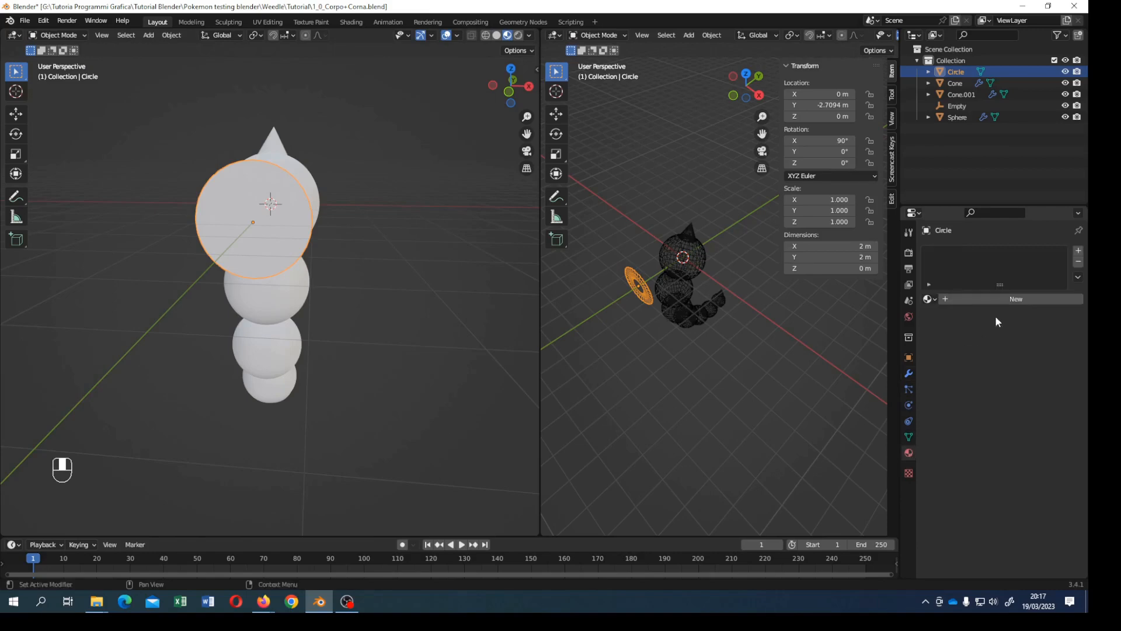
pyautogui.click(1004, 298)
pyautogui.click(1015, 421)
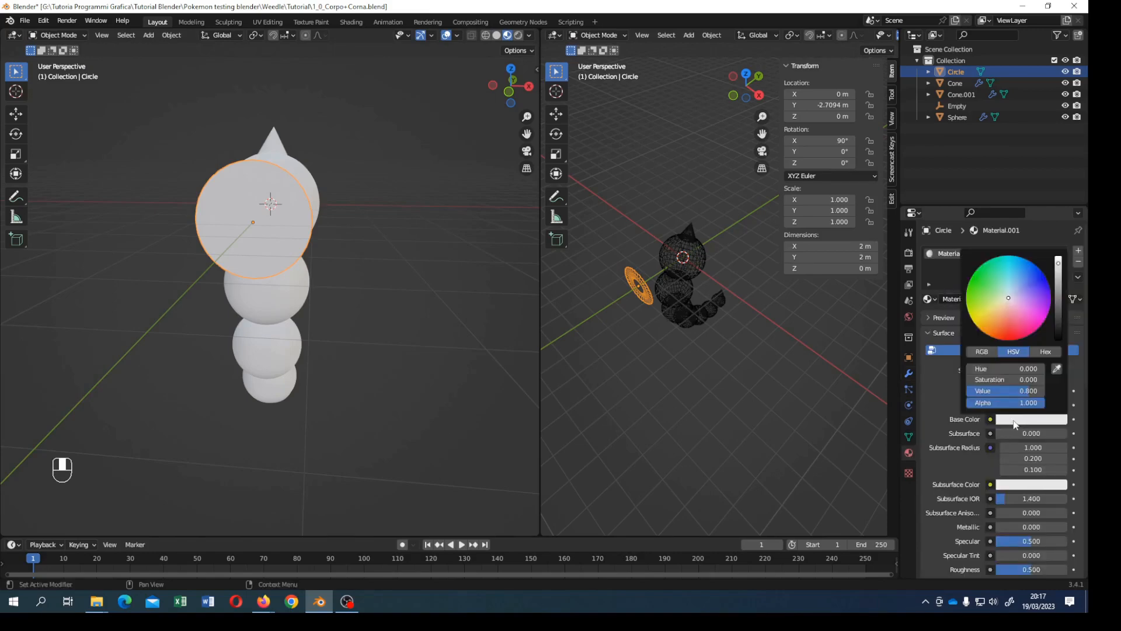
pyautogui.moveTo(1060, 265); pyautogui.dragTo(1058, 339)
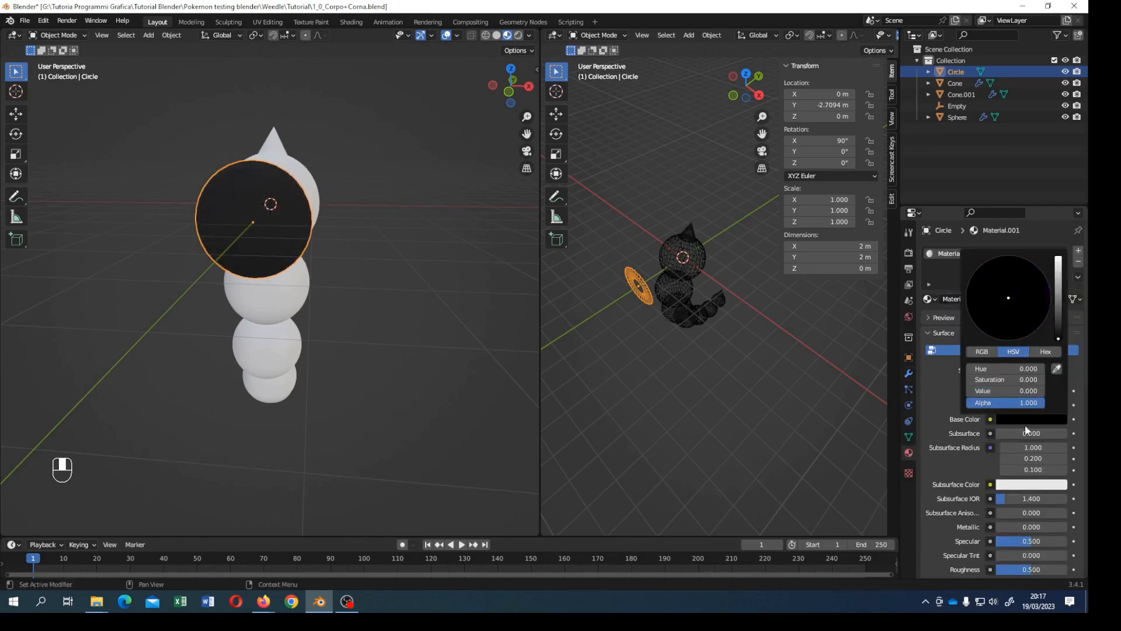
pyautogui.moveTo(1004, 525); pyautogui.dragTo(1067, 526)
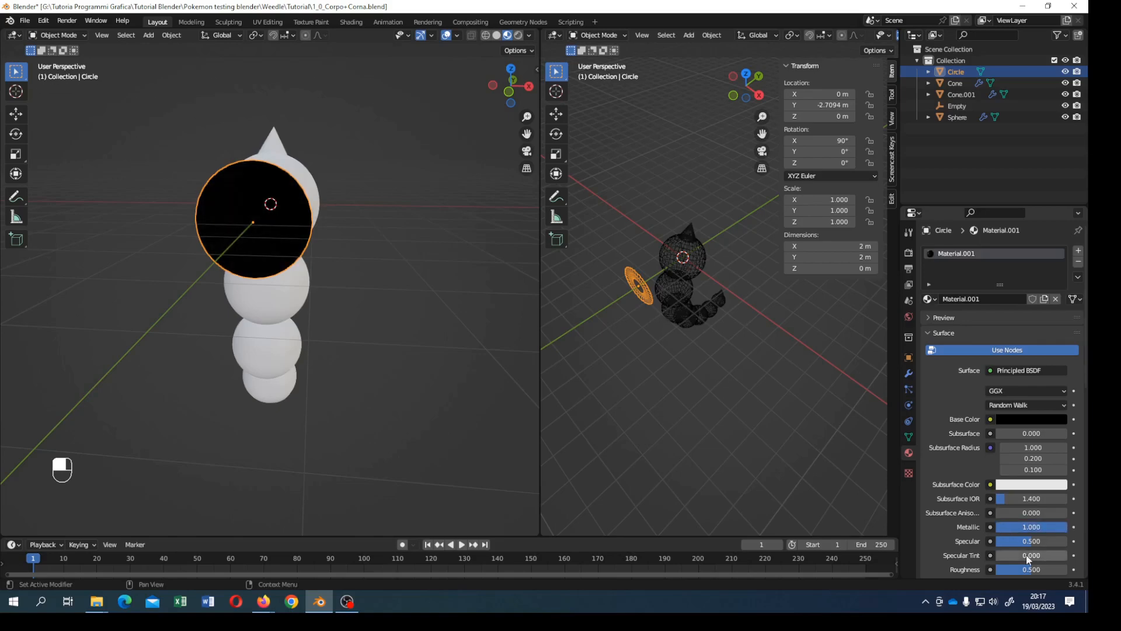
pyautogui.click(1011, 570)
pyautogui.write('0.3')
pyautogui.press('Return')
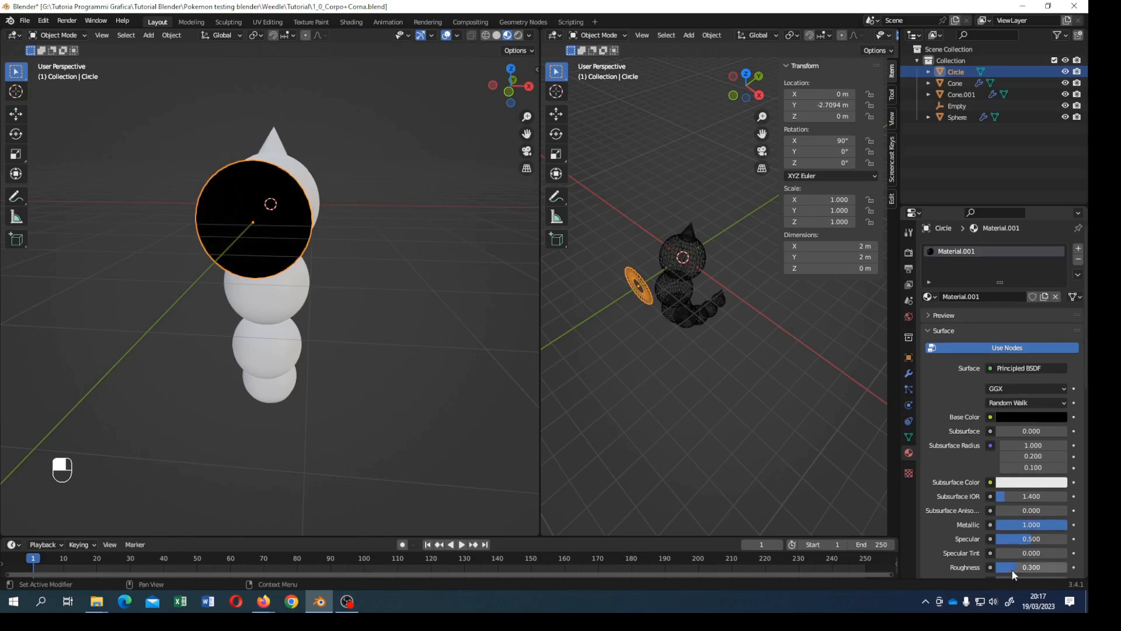
# Step: In front view, scale the circle down uniformly to about 0.241
pyautogui.press('KP_1')
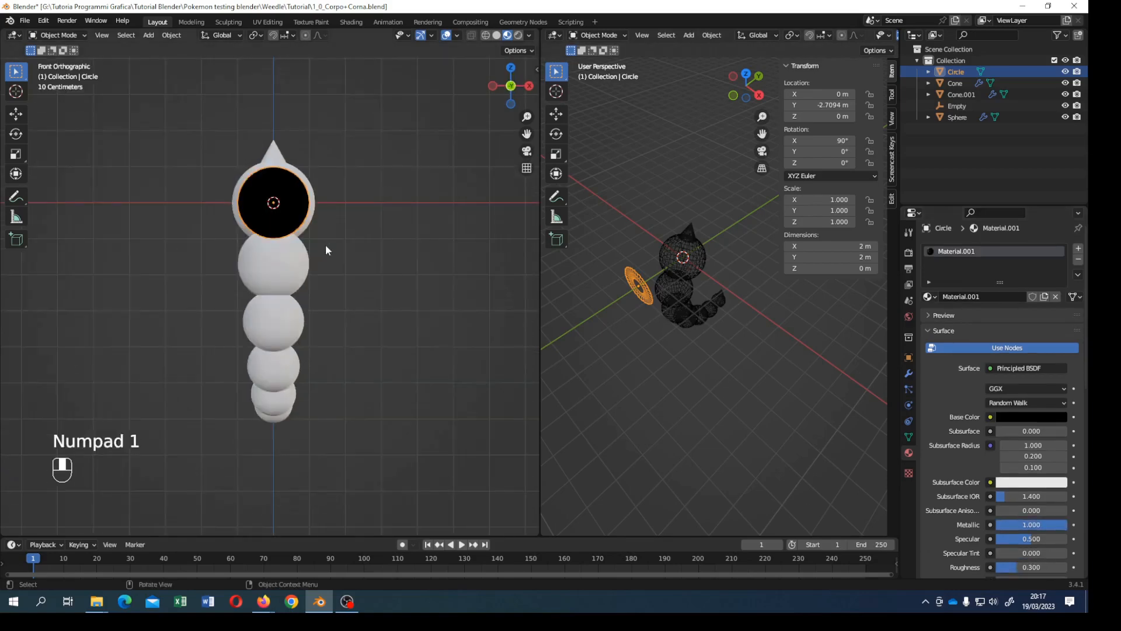
pyautogui.press('s')
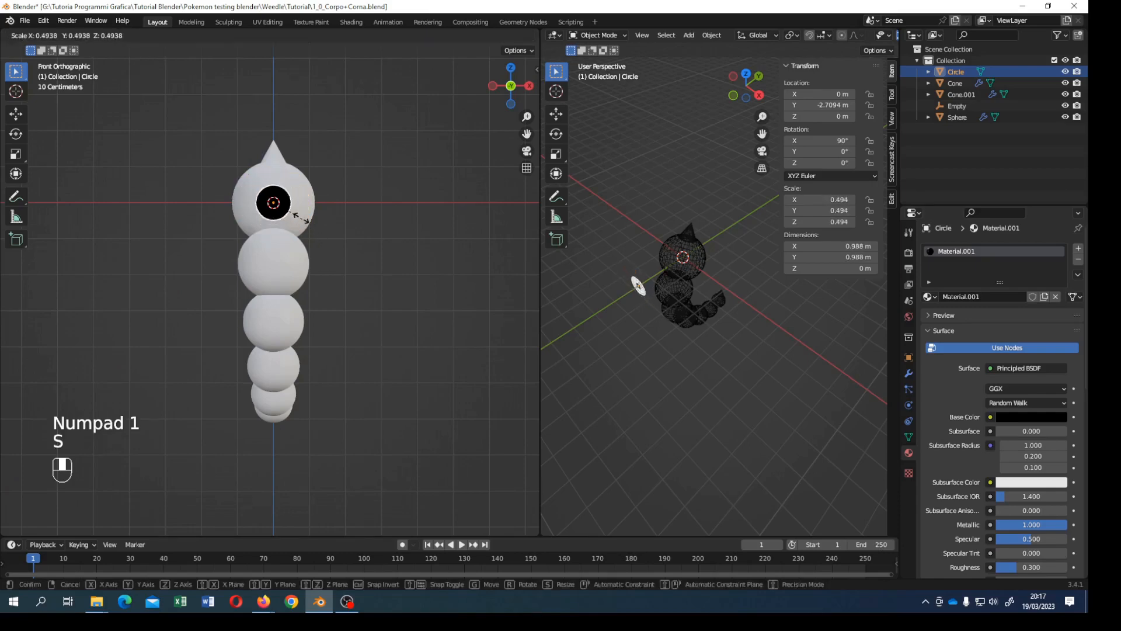
pyautogui.click(289, 209)
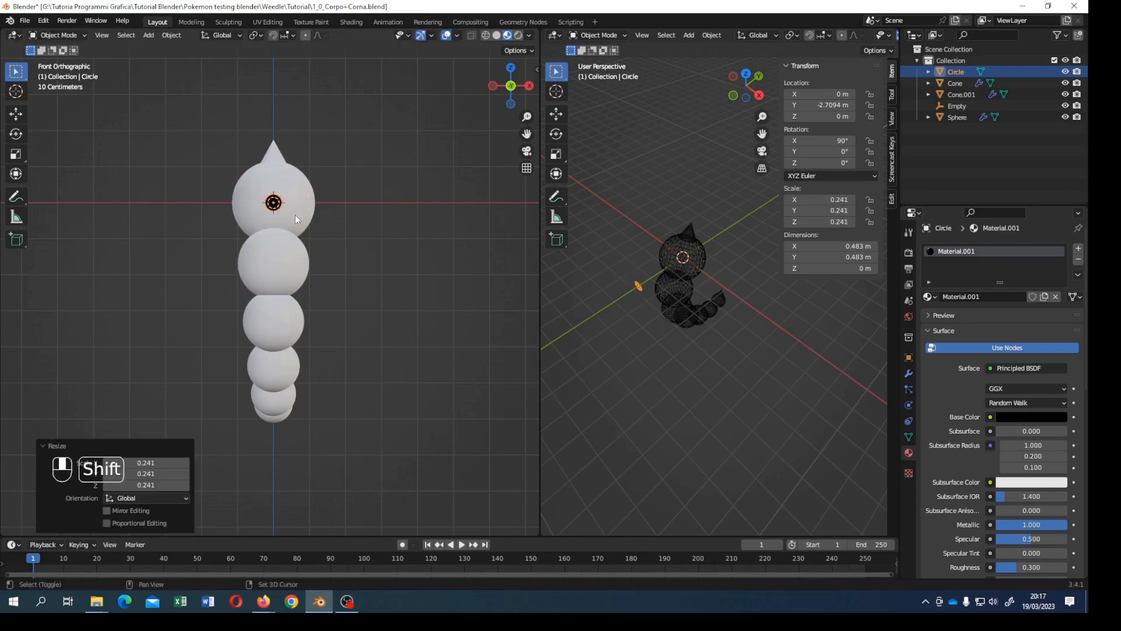
# Step: Move the circle about 0.415 m along X and about 0.372 m up along Z to the eye position on the head
pyautogui.keyDown('shift'); pyautogui.moveTo(295, 215); pyautogui.dragTo(318, 308, button='middle'); pyautogui.keyUp('shift')
pyautogui.scroll(2, 346, 321)
pyautogui.press('g')
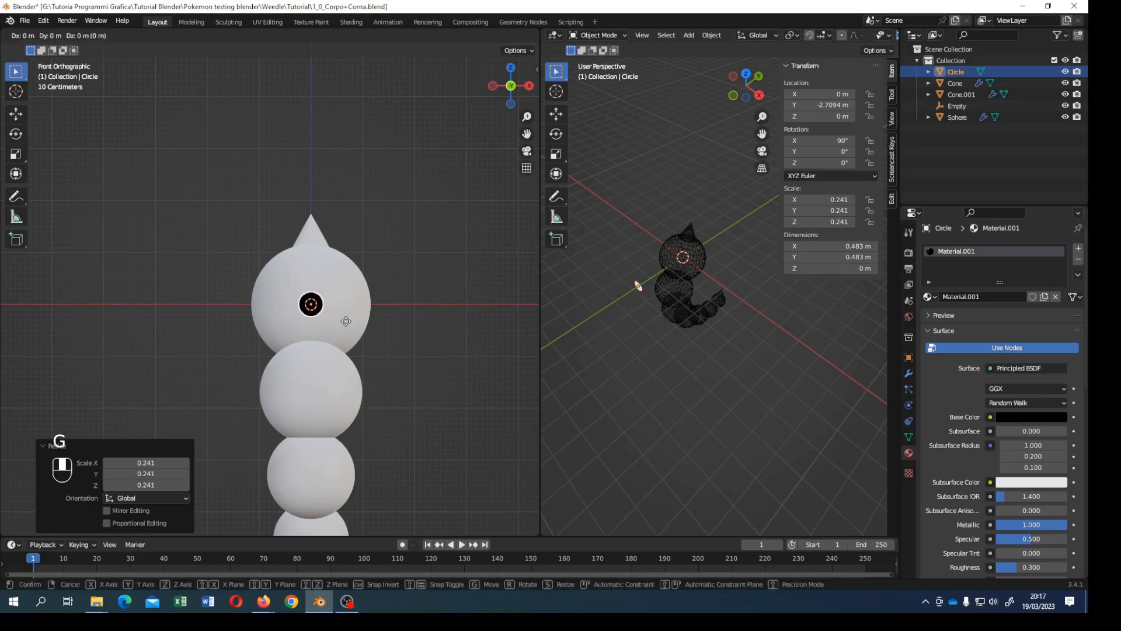
pyautogui.press('x')
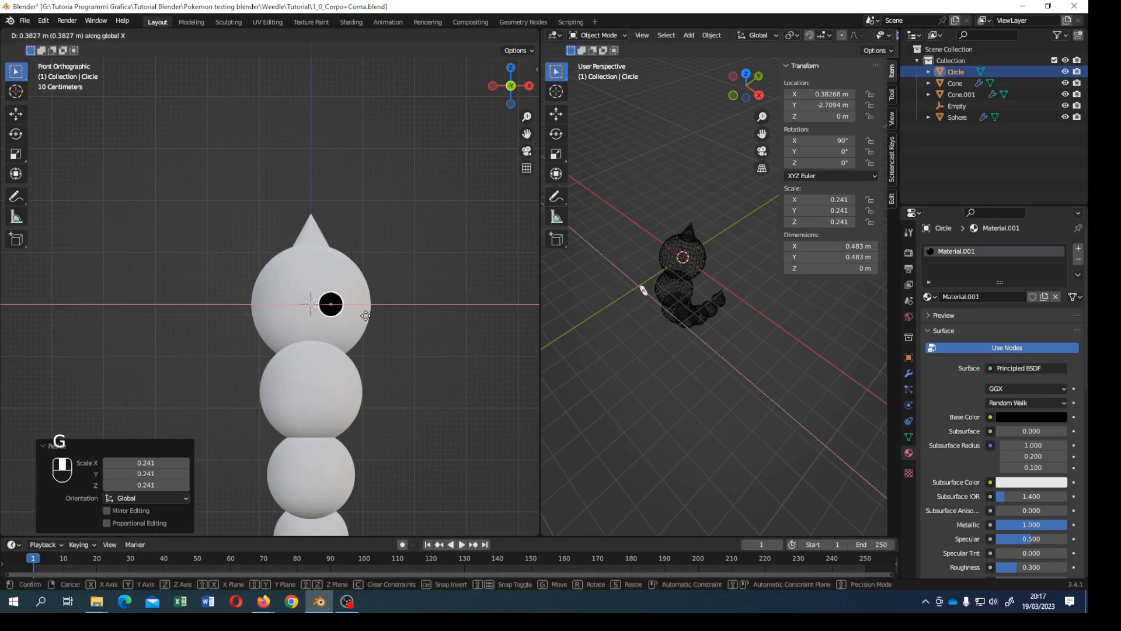
pyautogui.click(368, 319)
pyautogui.press('g')
pyautogui.press('z')
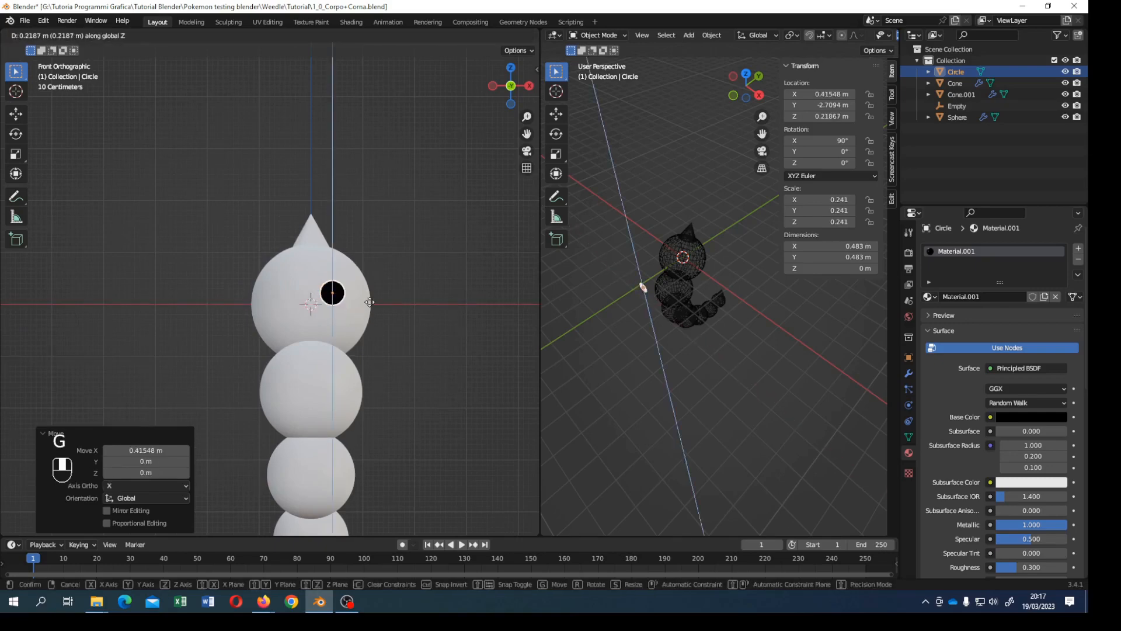
pyautogui.click(372, 300)
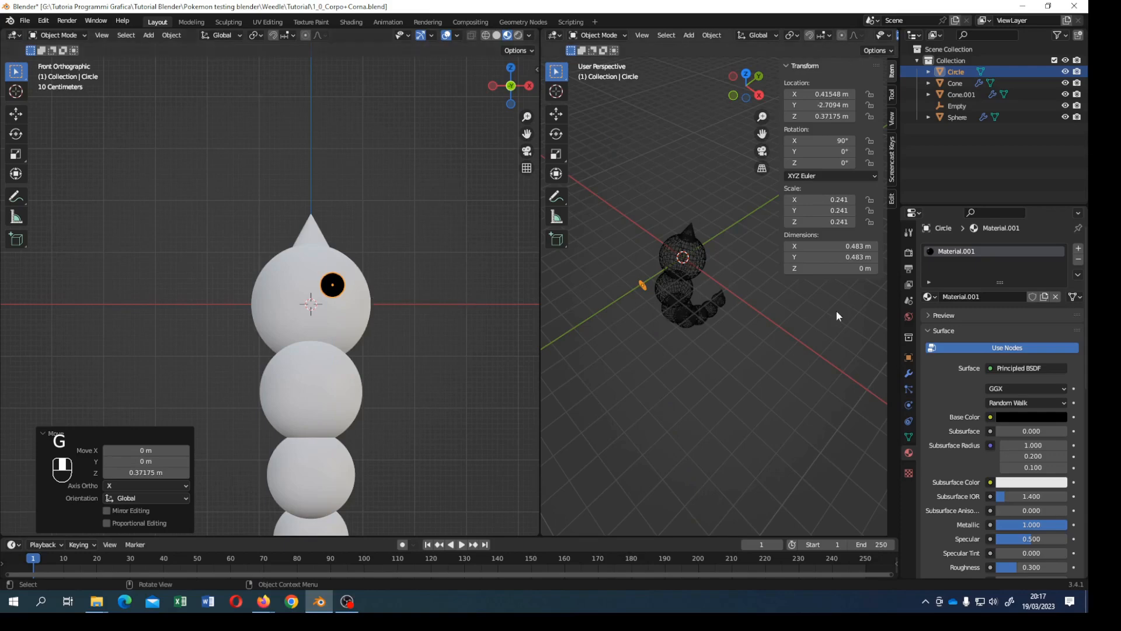
# Step: Add a Subdivision Surface modifier to the circle and raise its viewport level
pyautogui.click(909, 373)
pyautogui.click(950, 250)
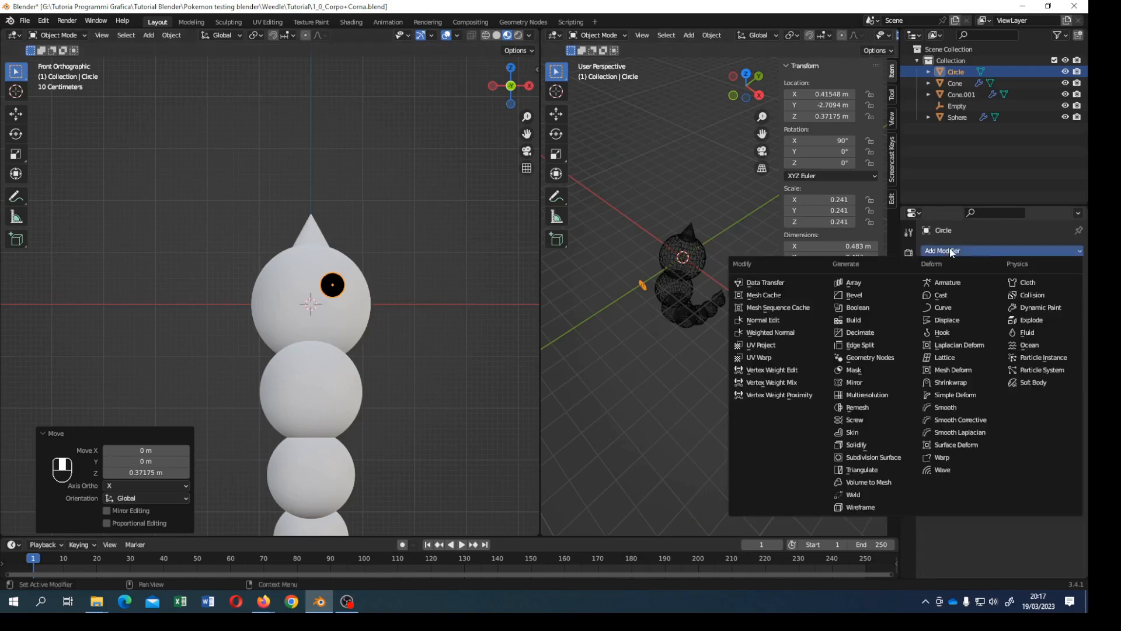
pyautogui.click(901, 456)
pyautogui.click(1060, 301)
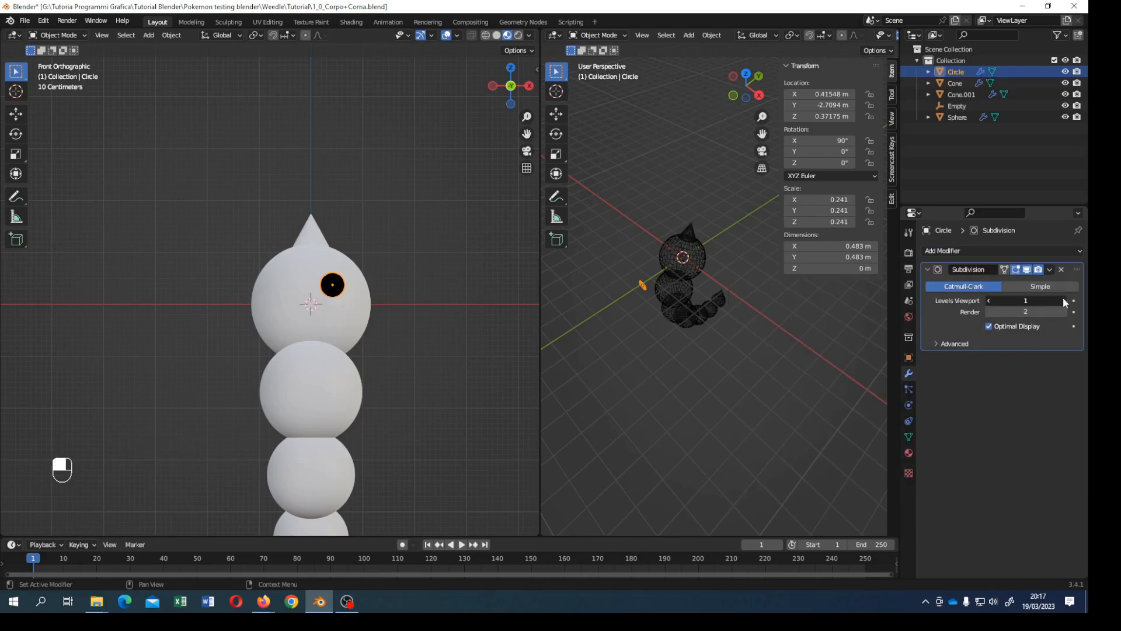
pyautogui.click(927, 268)
# Step: Add a Shrinkwrap modifier to the circle and set its wrap method to Project
pyautogui.click(934, 252)
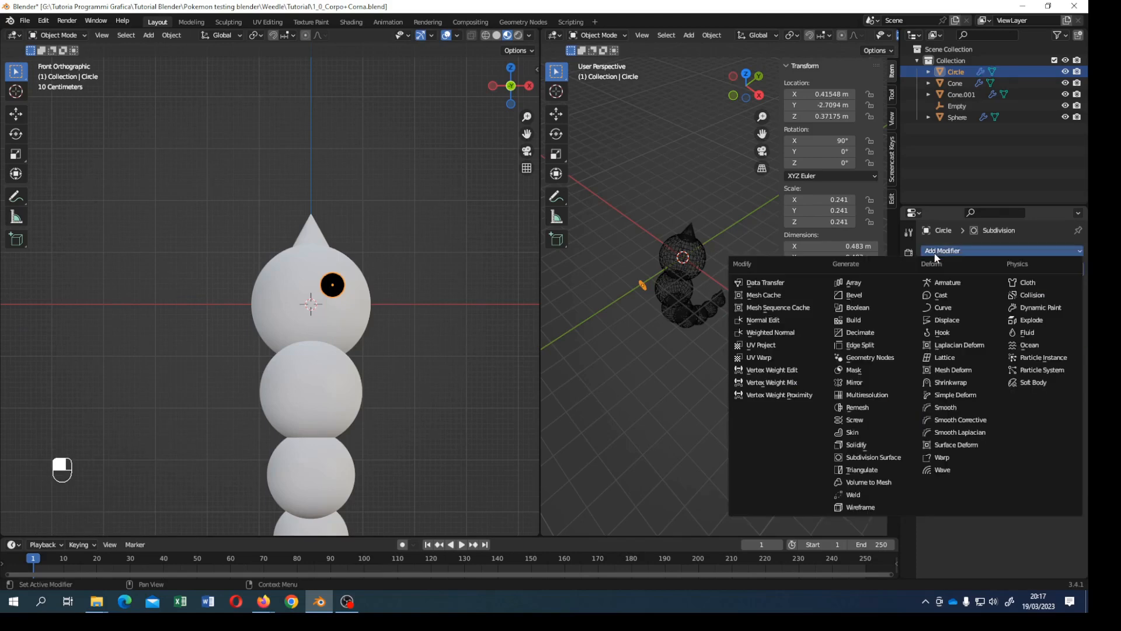
pyautogui.click(958, 382)
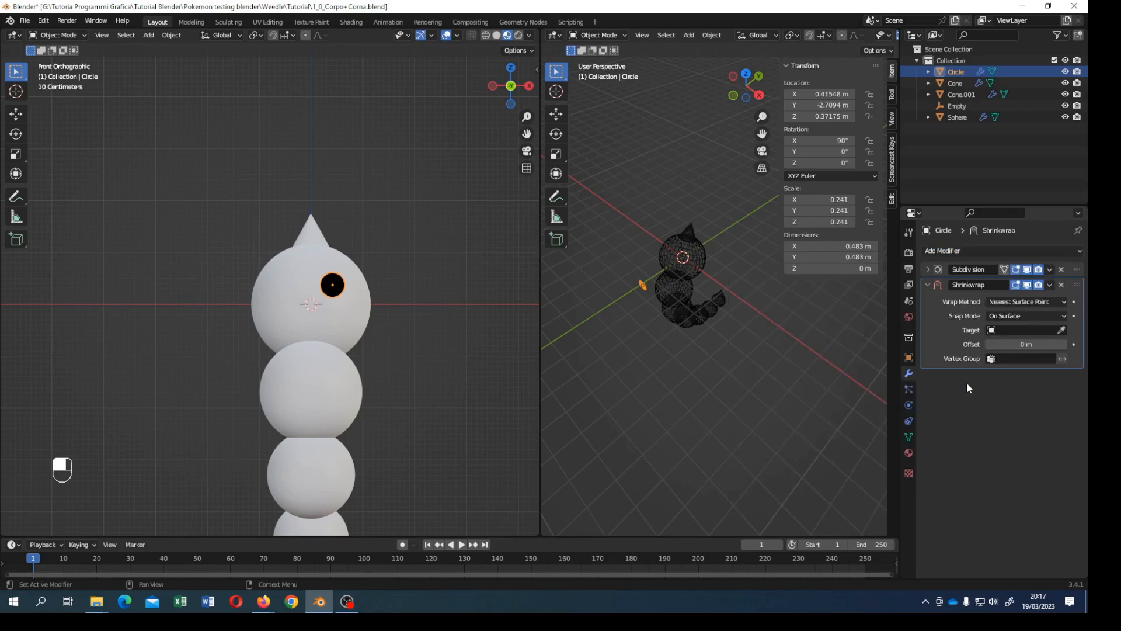
pyautogui.click(1044, 315)
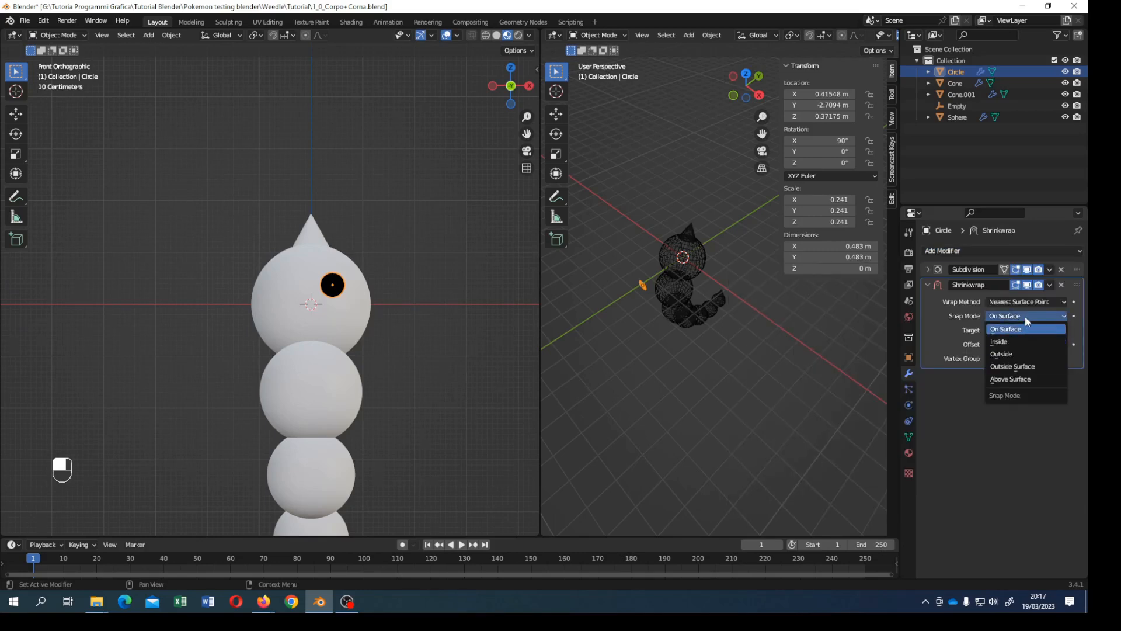
pyautogui.click(1025, 316)
pyautogui.click(1022, 303)
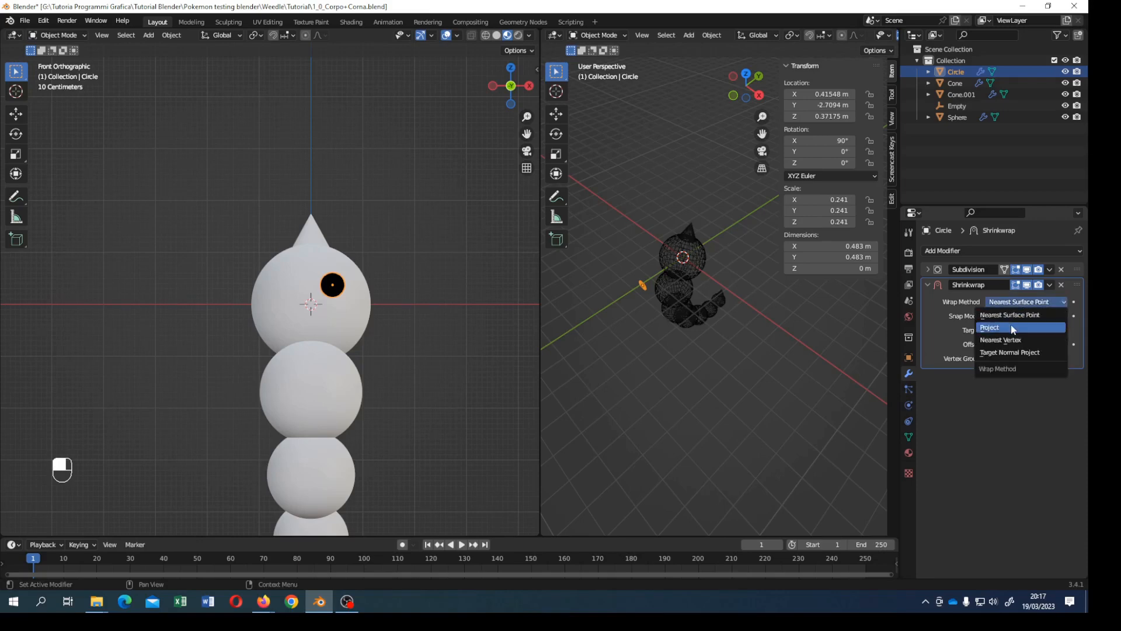
pyautogui.click(1034, 327)
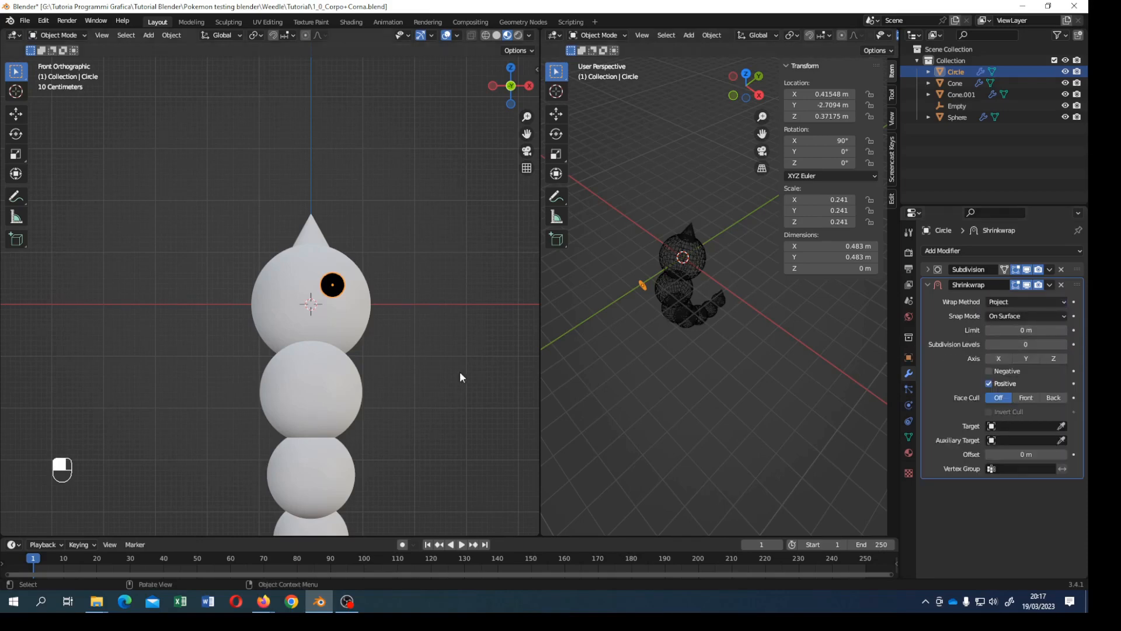
pyautogui.moveTo(460, 374); pyautogui.dragTo(385, 373, button='middle')
pyautogui.scroll(4, 720, 312)
pyautogui.press('n')
pyautogui.moveTo(720, 309); pyautogui.dragTo(681, 370, button='middle')
pyautogui.press('g')
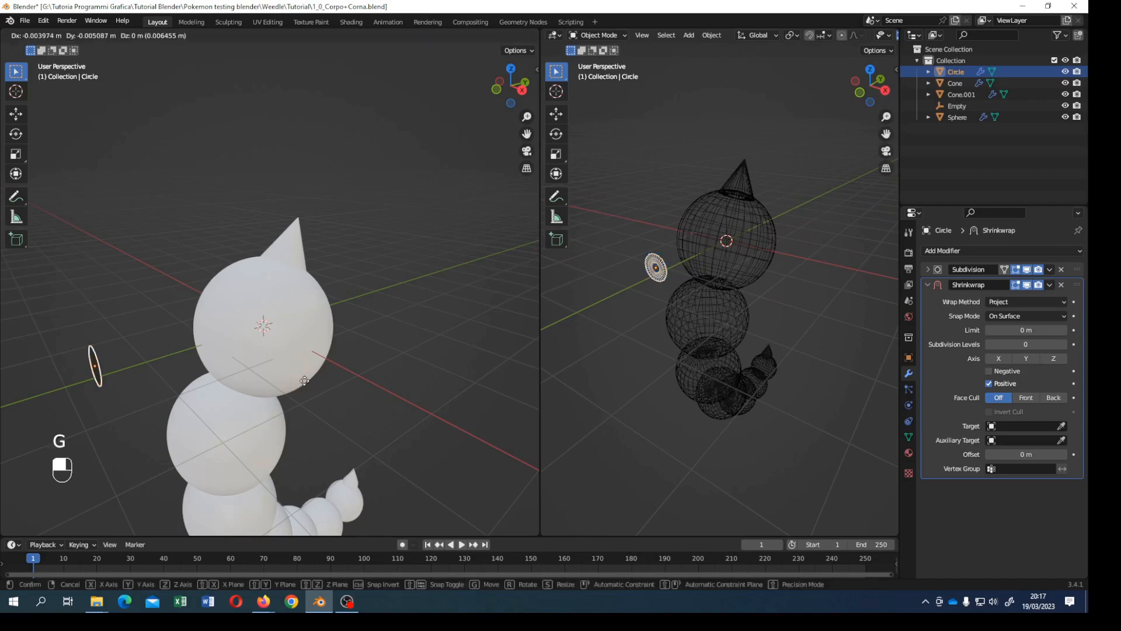
pyautogui.press('y')
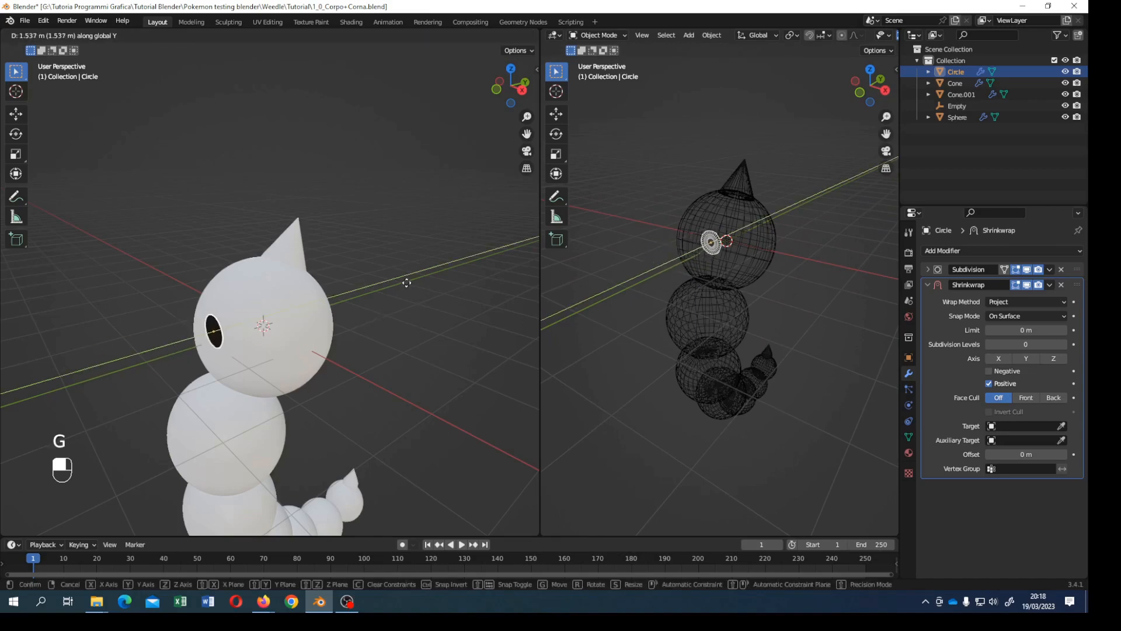
pyautogui.rightClick(417, 238)
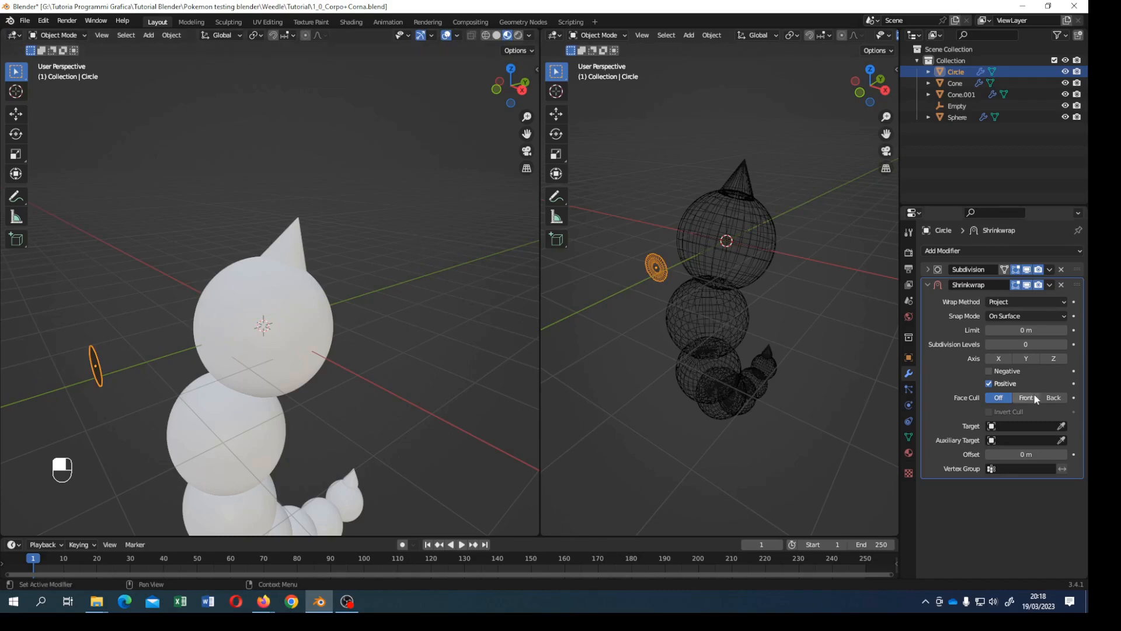
# Step: Set the Shrinkwrap target to Sphere and move the circle about 2.01 m along Y onto the head
pyautogui.click(1028, 425)
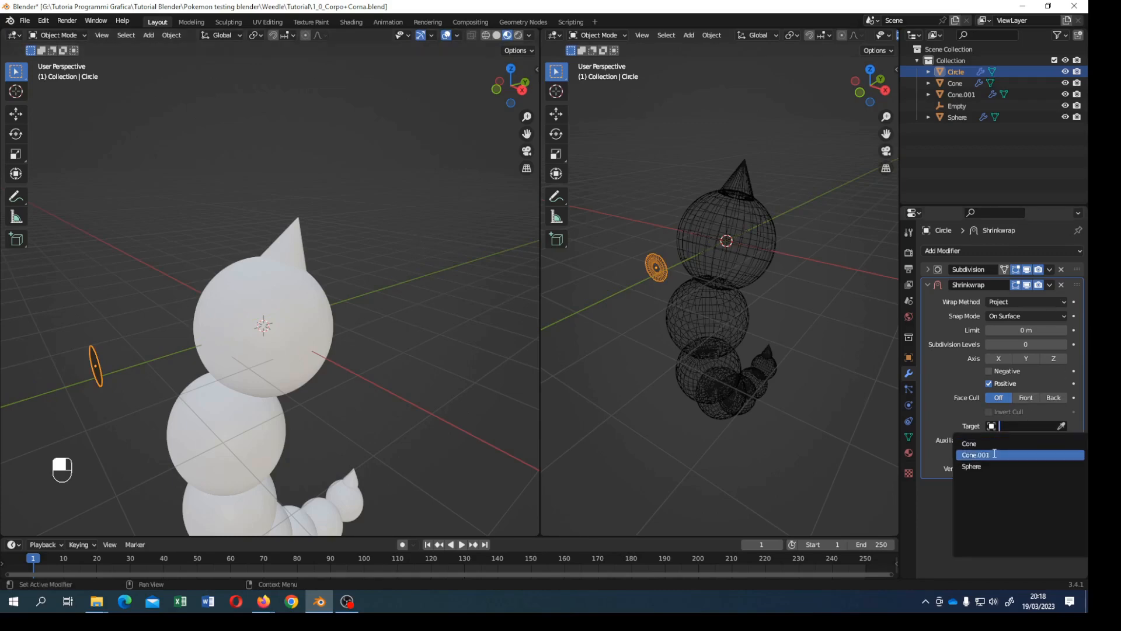
pyautogui.click(980, 466)
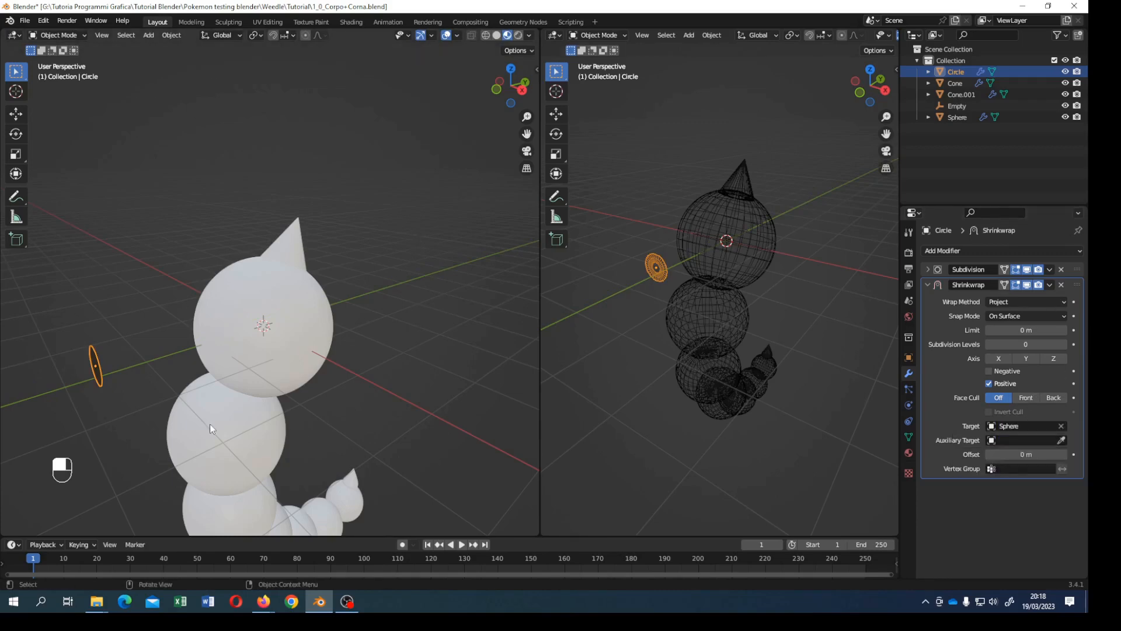
pyautogui.press('g')
pyautogui.press('y')
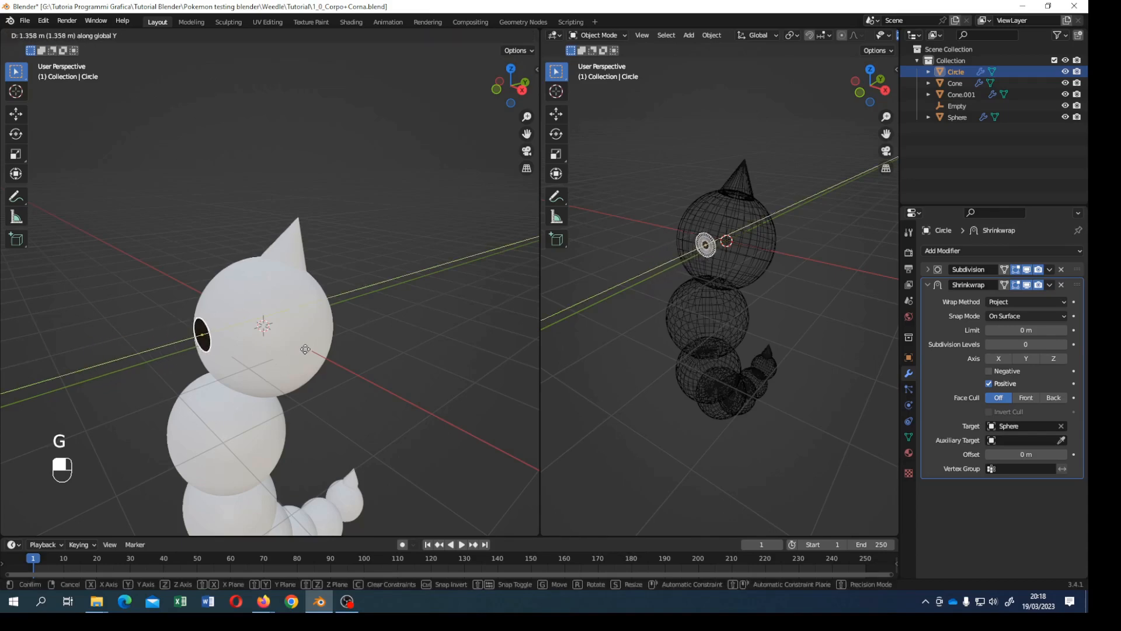
pyautogui.click(332, 294)
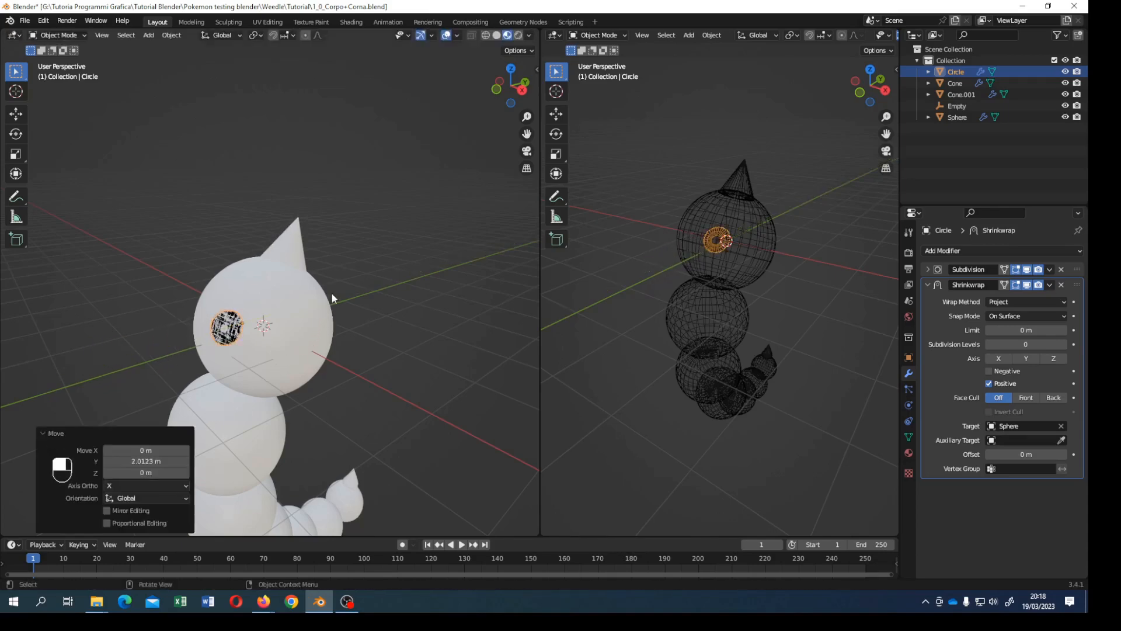
# Step: Add a Solidify modifier to the circle and set its thickness to -0.02 m
pyautogui.press('KP_1')
pyautogui.scroll(4, 345, 300)
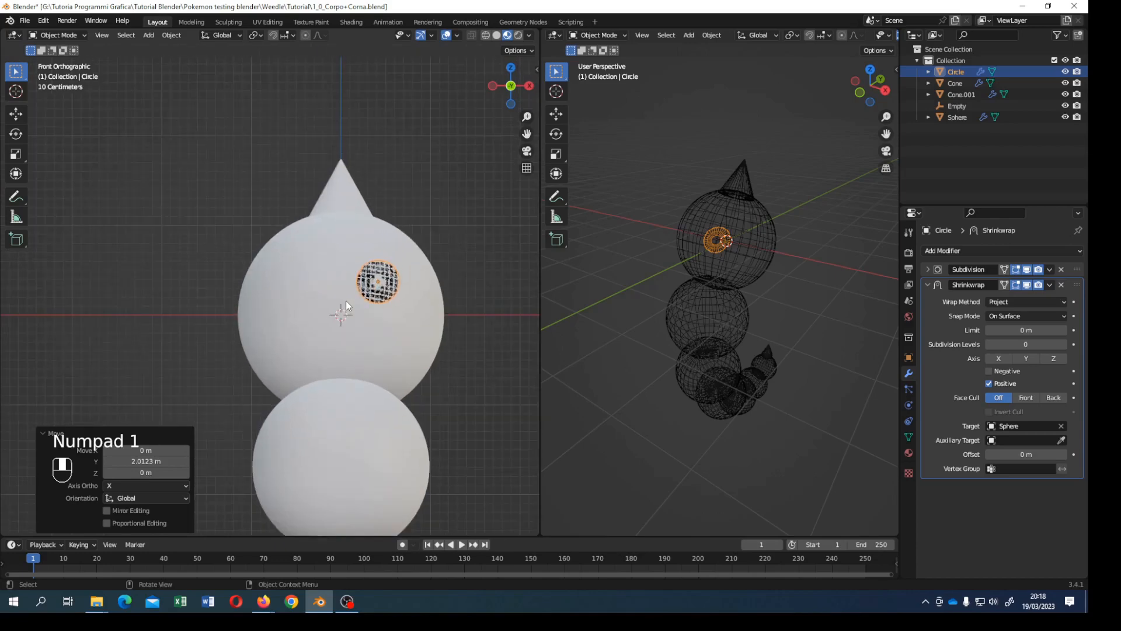
pyautogui.keyDown('shift'); pyautogui.moveTo(356, 303); pyautogui.dragTo(339, 319, button='middle'); pyautogui.keyUp('shift')
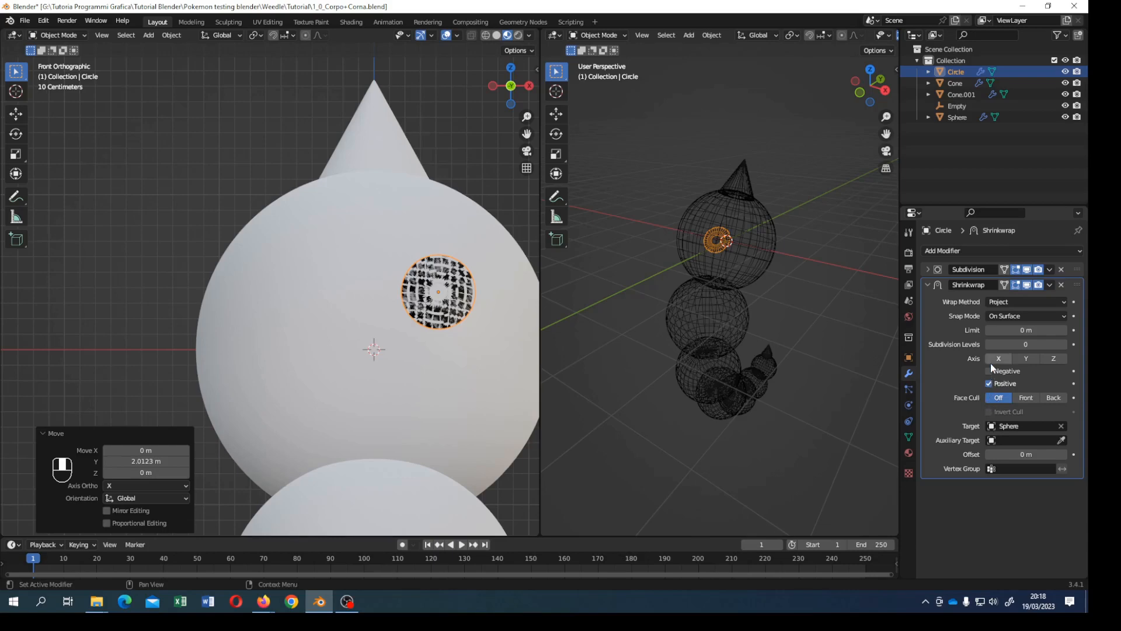
pyautogui.click(928, 285)
pyautogui.click(931, 252)
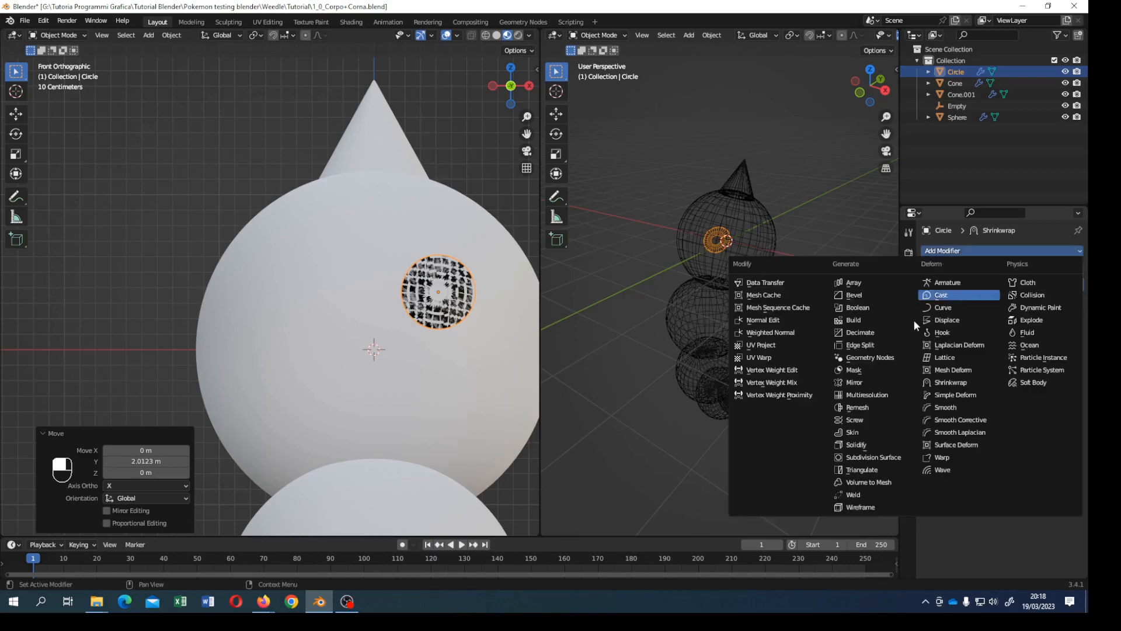
pyautogui.click(874, 445)
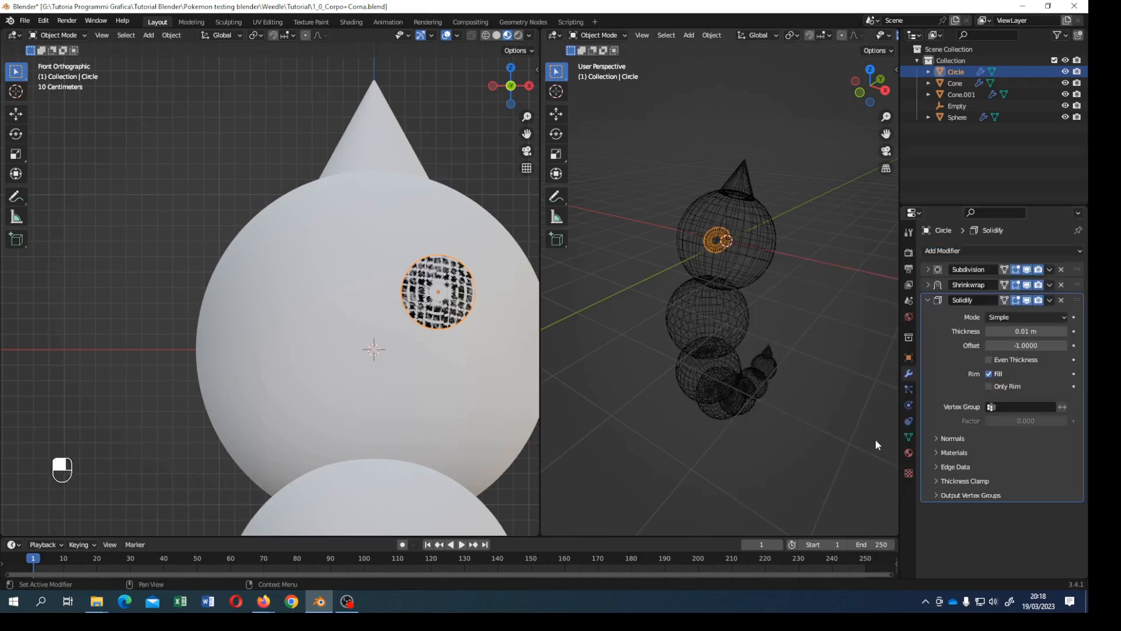
pyautogui.click(989, 331)
pyautogui.click(989, 331)
pyautogui.click(989, 331)
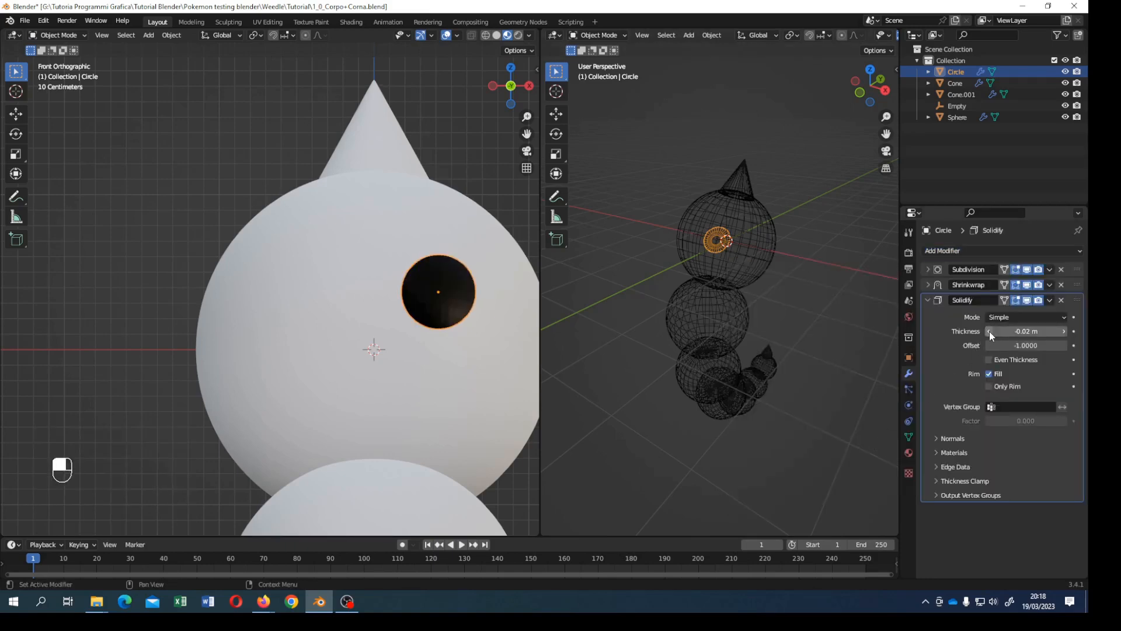
# Step: Apply Shade Auto Smooth to the black eye circle and apply its scale
pyautogui.moveTo(412, 375); pyautogui.dragTo(371, 381, button='middle')
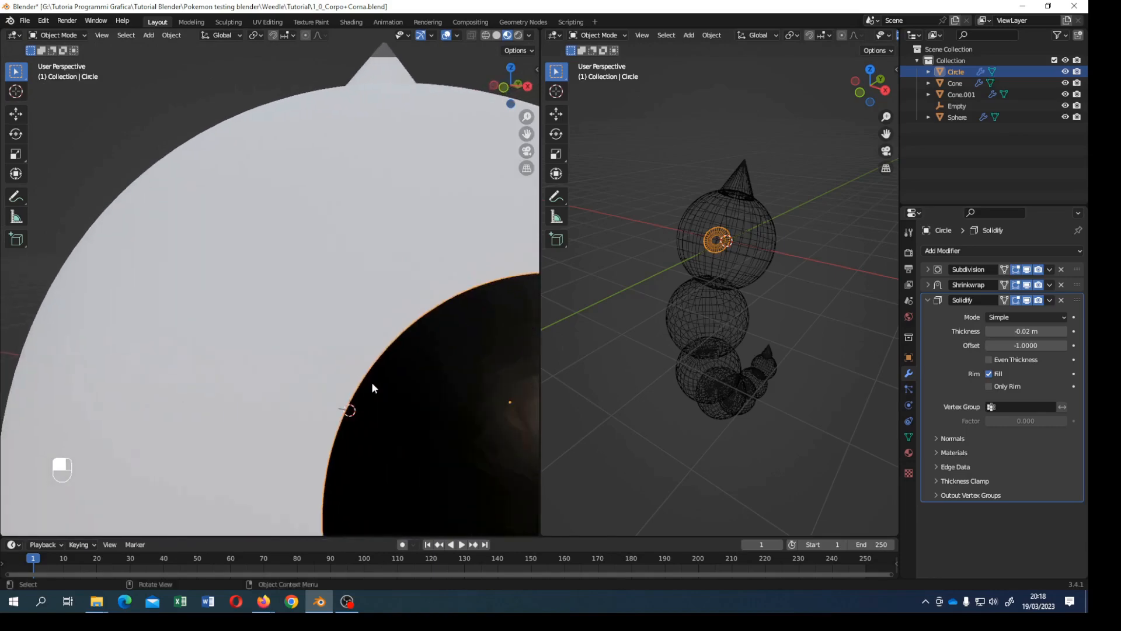
pyautogui.scroll(-1, 371, 382)
pyautogui.rightClick(378, 374)
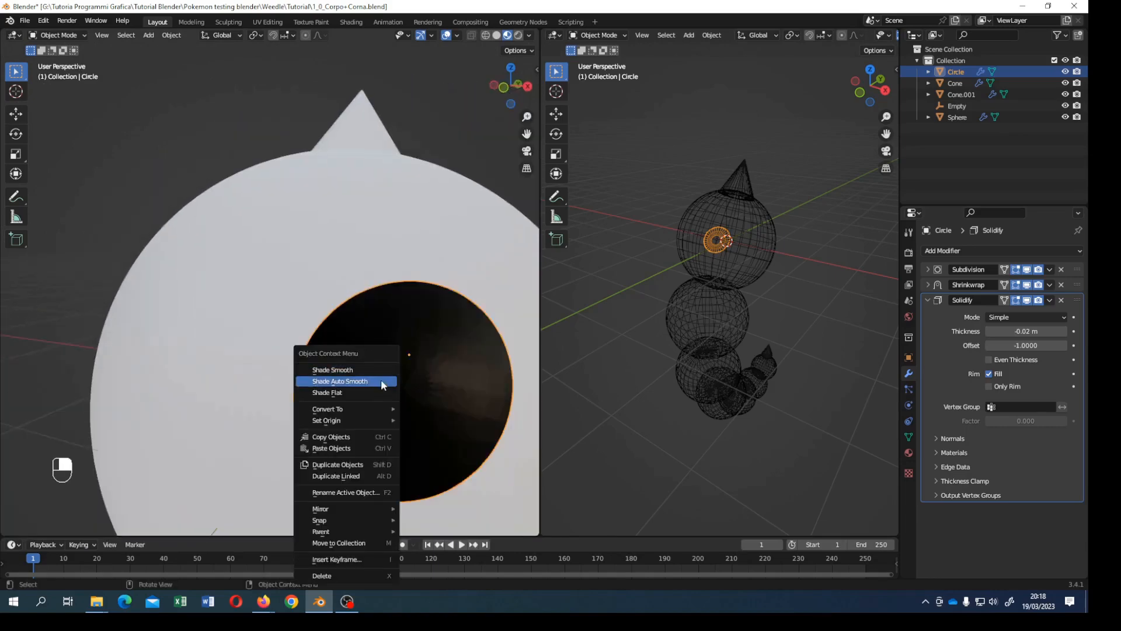
pyautogui.click(382, 378)
pyautogui.click(393, 384)
pyautogui.hotkey('ctrl', 'a')
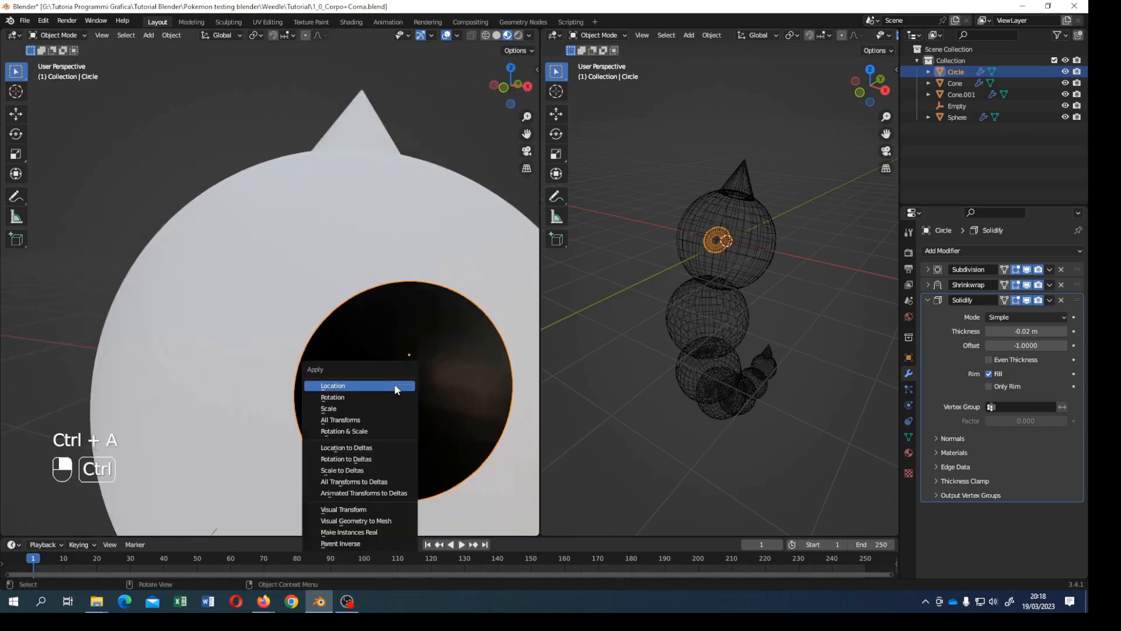
pyautogui.click(378, 408)
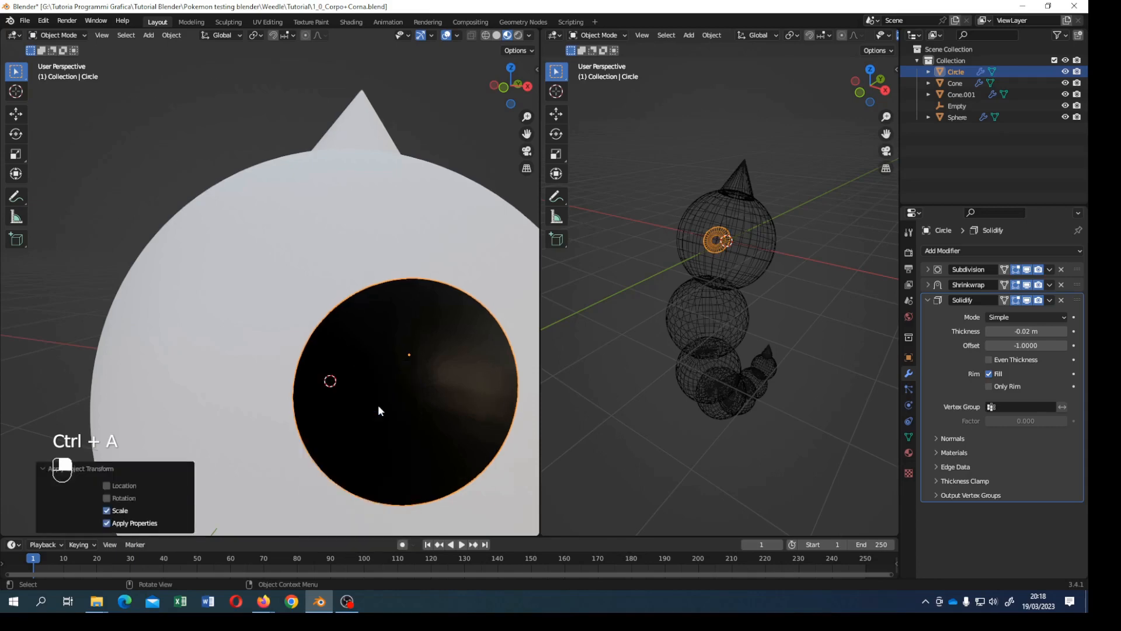
# Step: Scale the eye circle down uniformly to about 0.6 in front view
pyautogui.scroll(-3, 377, 405)
pyautogui.press('KP_1')
pyautogui.scroll(-2, 378, 407)
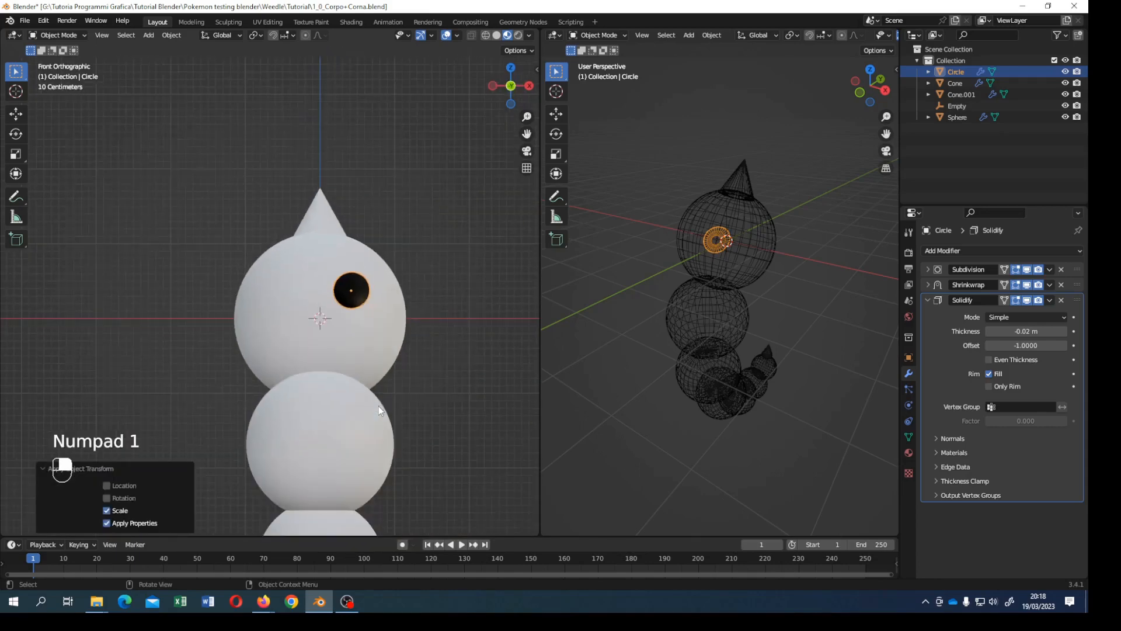
pyautogui.press('s')
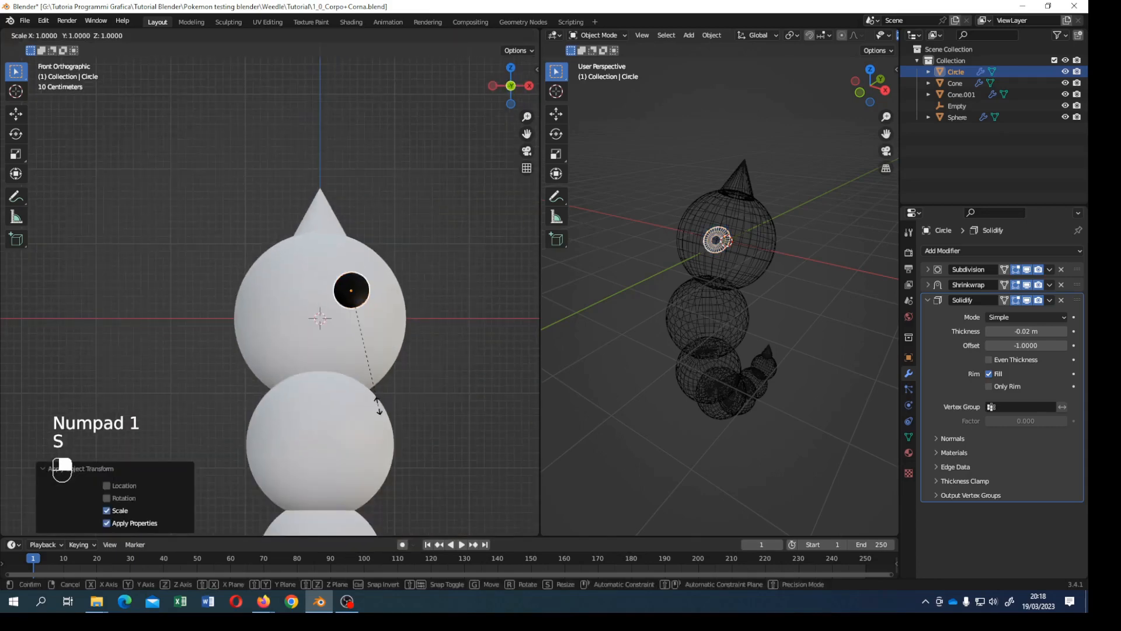
pyautogui.click(369, 357)
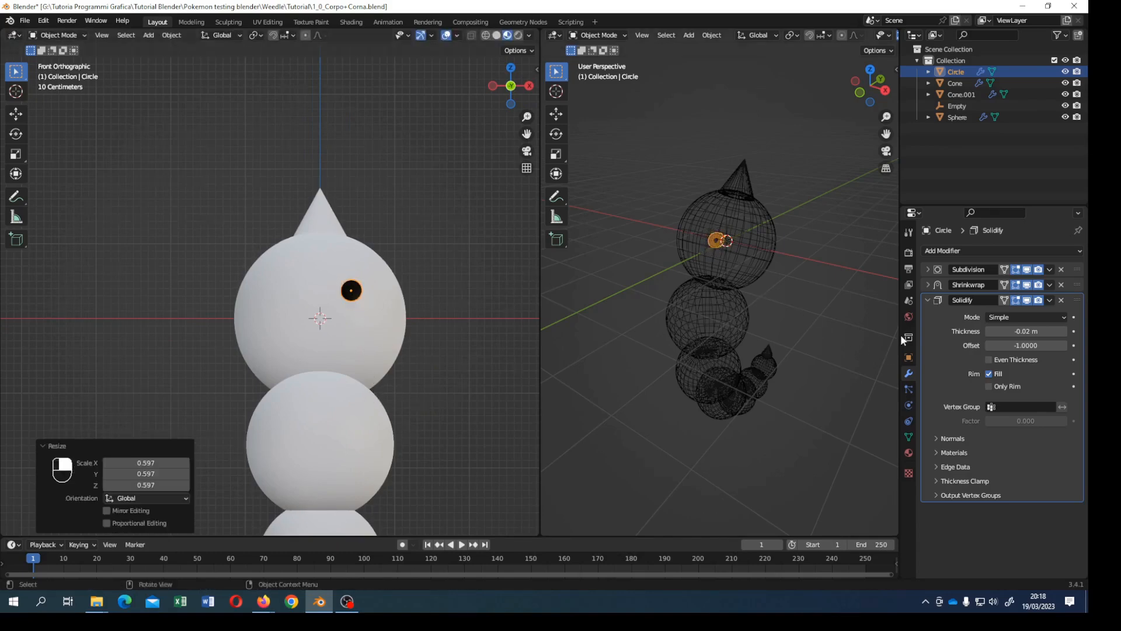
# Step: Add a Mirror modifier to the eye with Sphere as the mirror object and place it first in the modifier stack
pyautogui.click(928, 300)
pyautogui.click(932, 251)
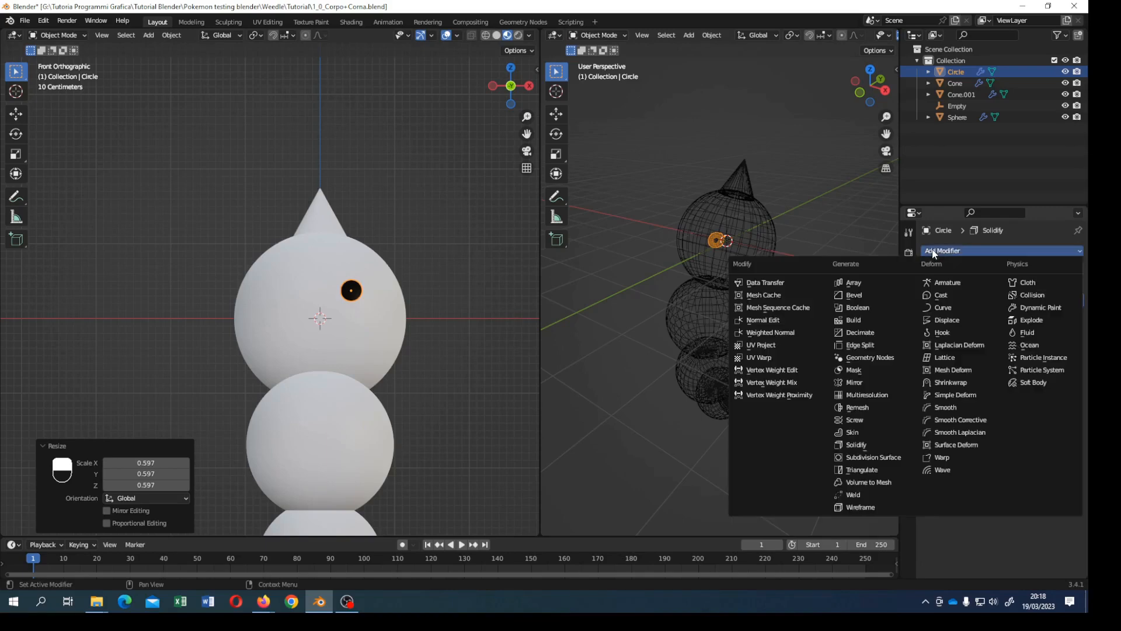
pyautogui.click(867, 379)
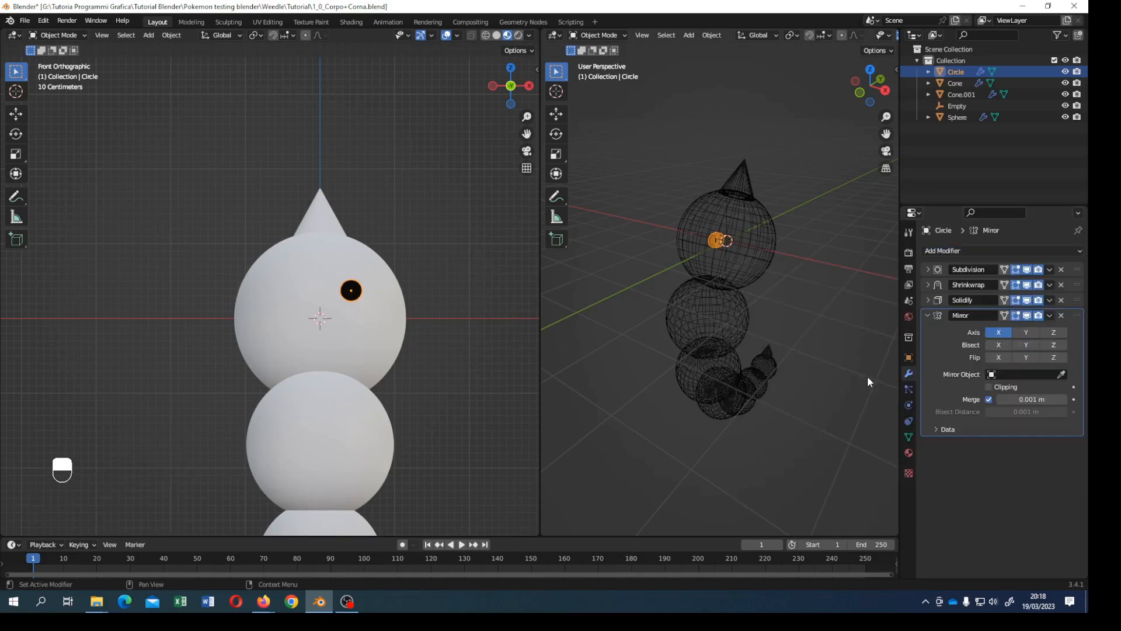
pyautogui.click(1041, 373)
pyautogui.click(986, 425)
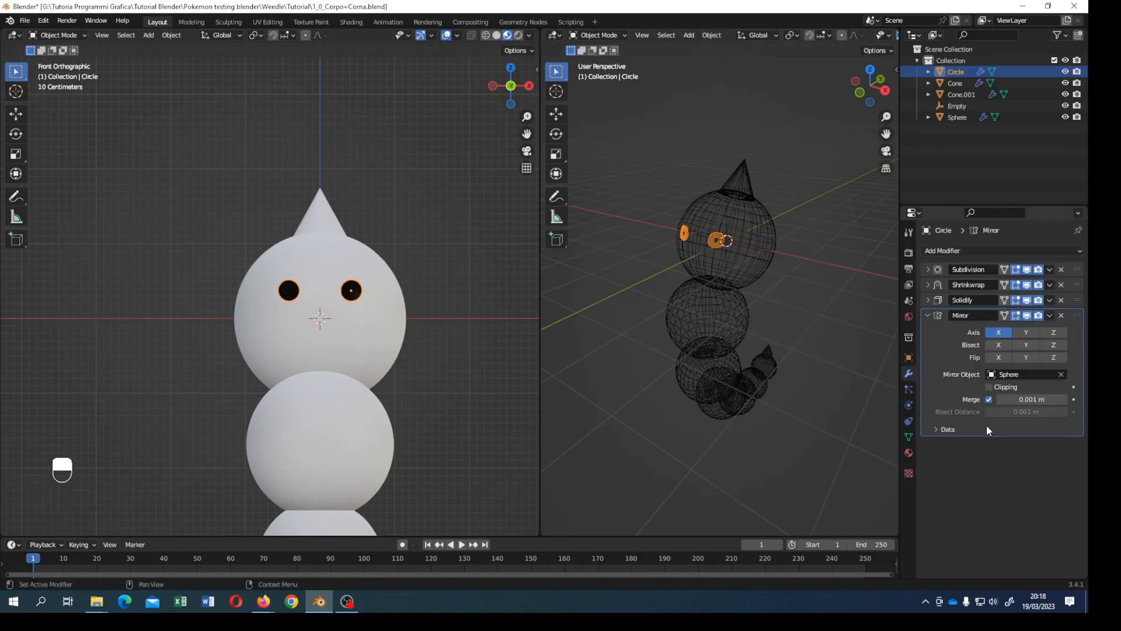
pyautogui.moveTo(1073, 315); pyautogui.dragTo(1067, 261)
# Step: Move the mirrored eyes up about 0.15 m along Z and about 0.05 m outward along X, then deselect them
pyautogui.scroll(1, 411, 404)
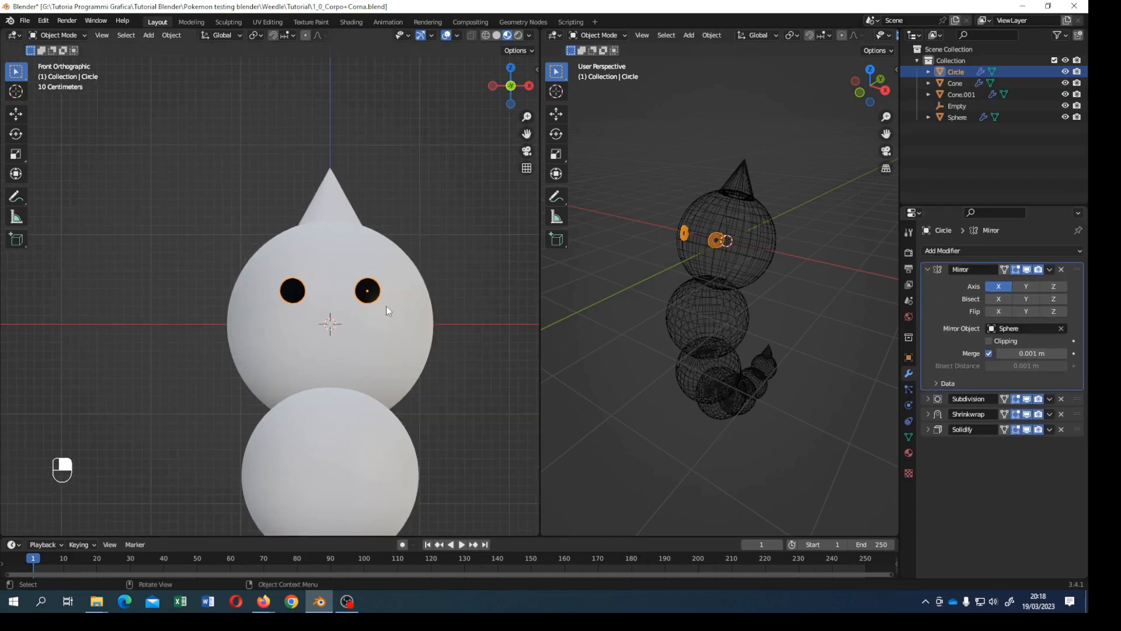
pyautogui.press('g')
pyautogui.press('z')
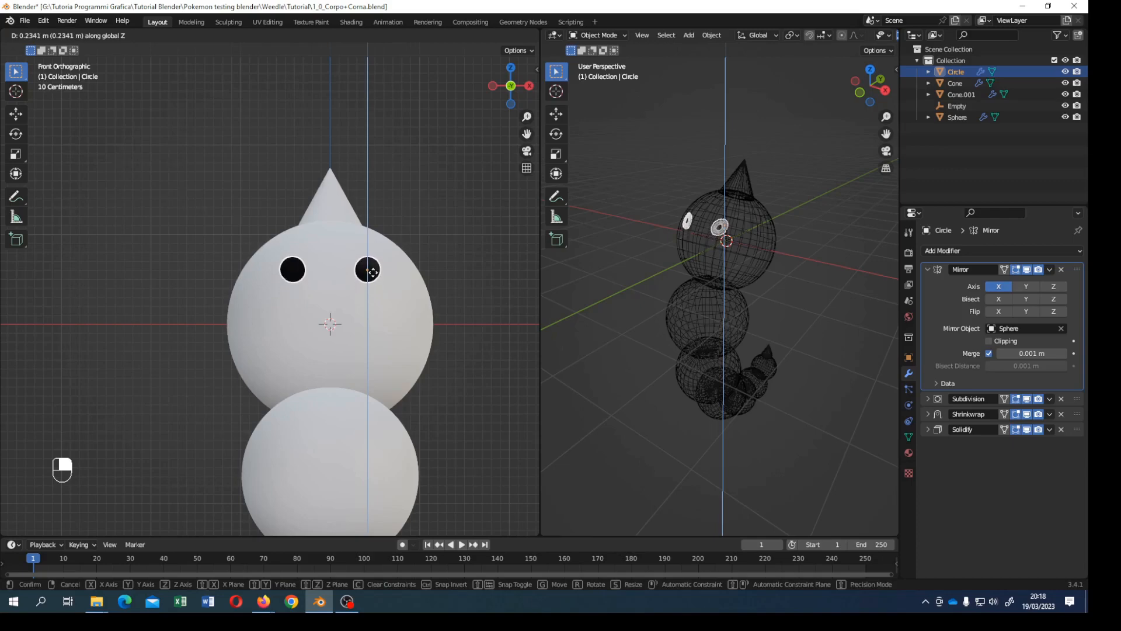
pyautogui.click(376, 285)
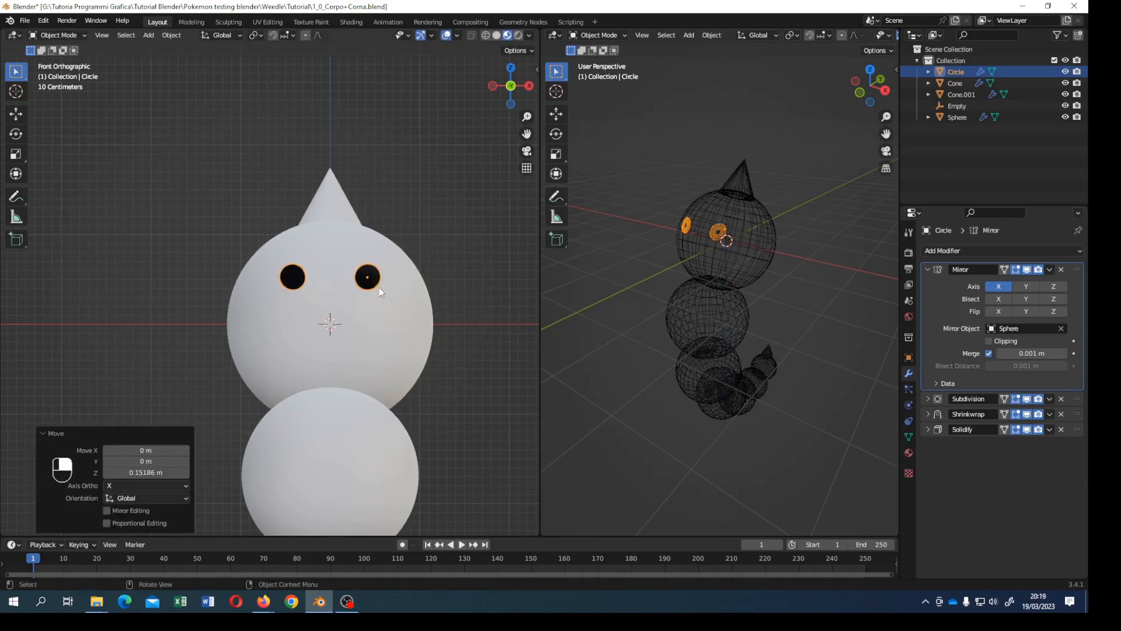
pyautogui.press('g')
pyautogui.press('x')
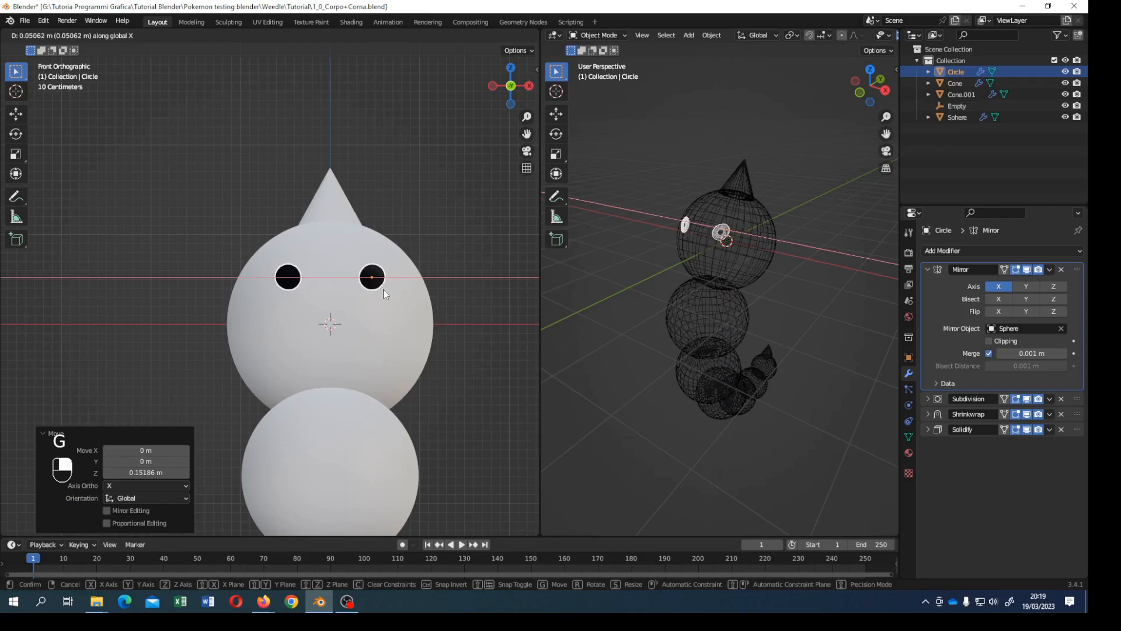
pyautogui.click(383, 289)
pyautogui.scroll(-3, 441, 359)
pyautogui.click(442, 359)
# Step: Add a new mesh primitive to the scene
pyautogui.scroll(-1, 366, 375)
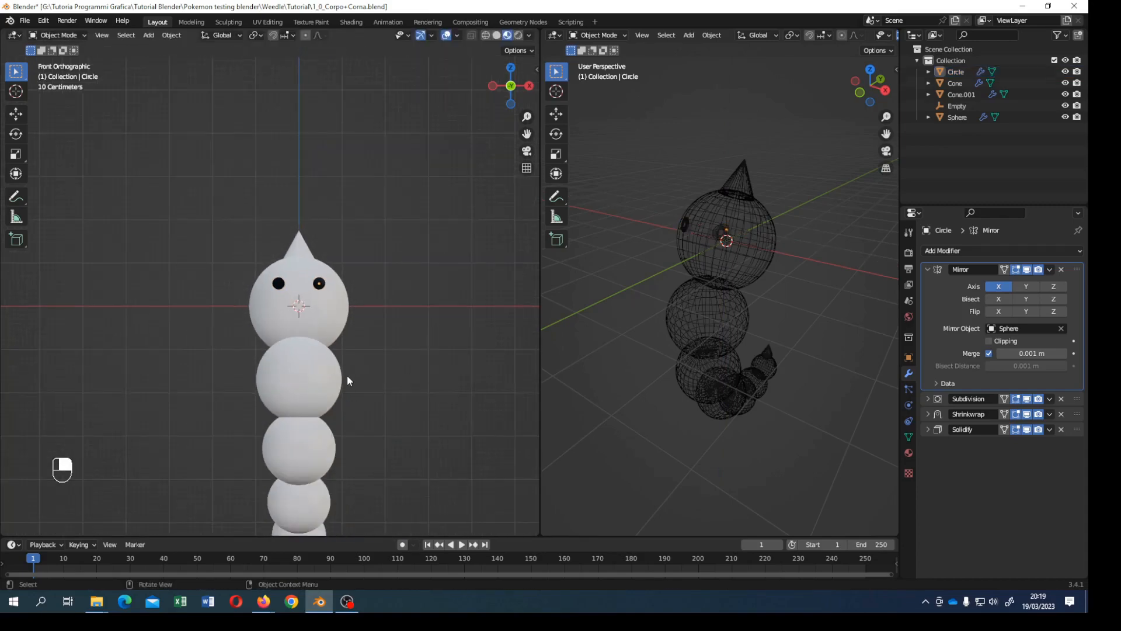
pyautogui.hotkey('shift', 'a')
pyautogui.moveTo(324, 358)
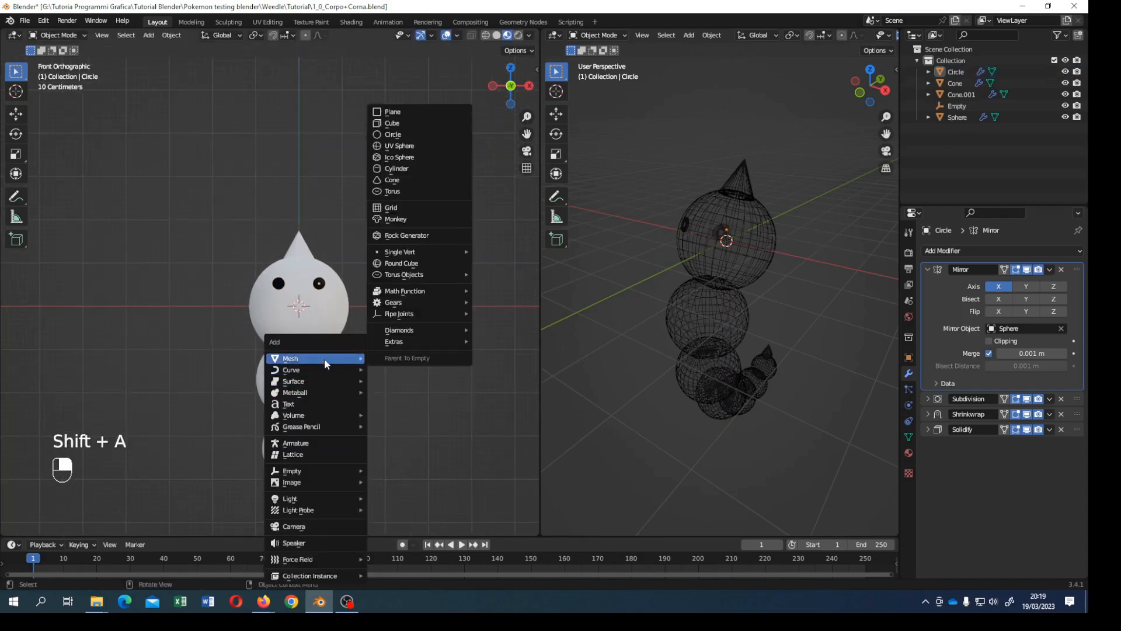
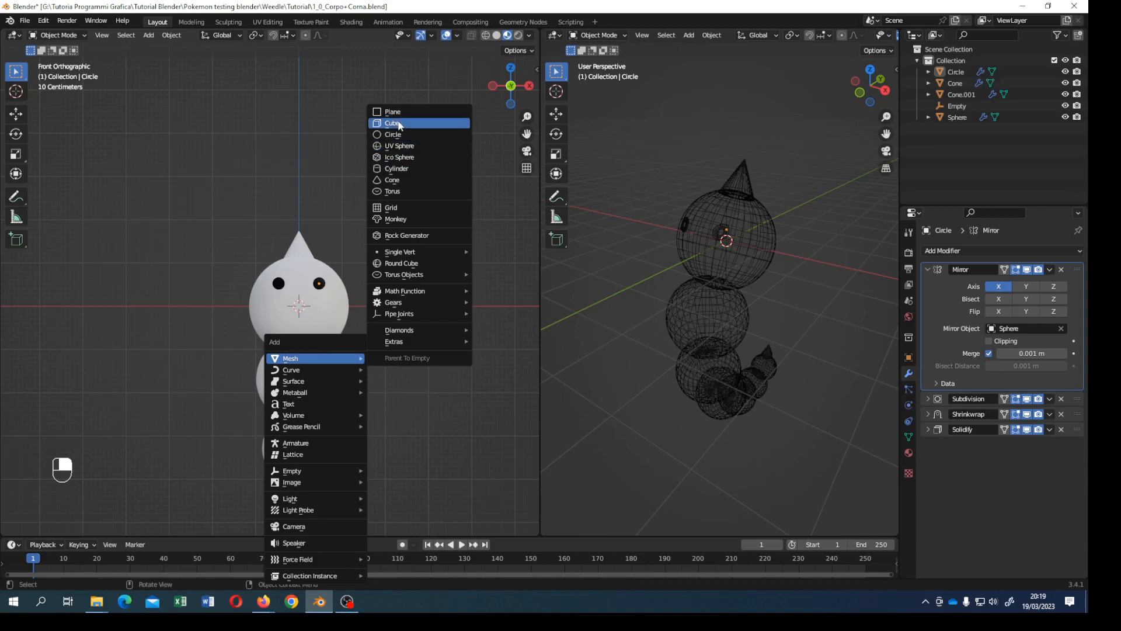
# Step: Add a UV sphere and move it about 2.78 m in negative Y, in front of the head
pyautogui.click(405, 146)
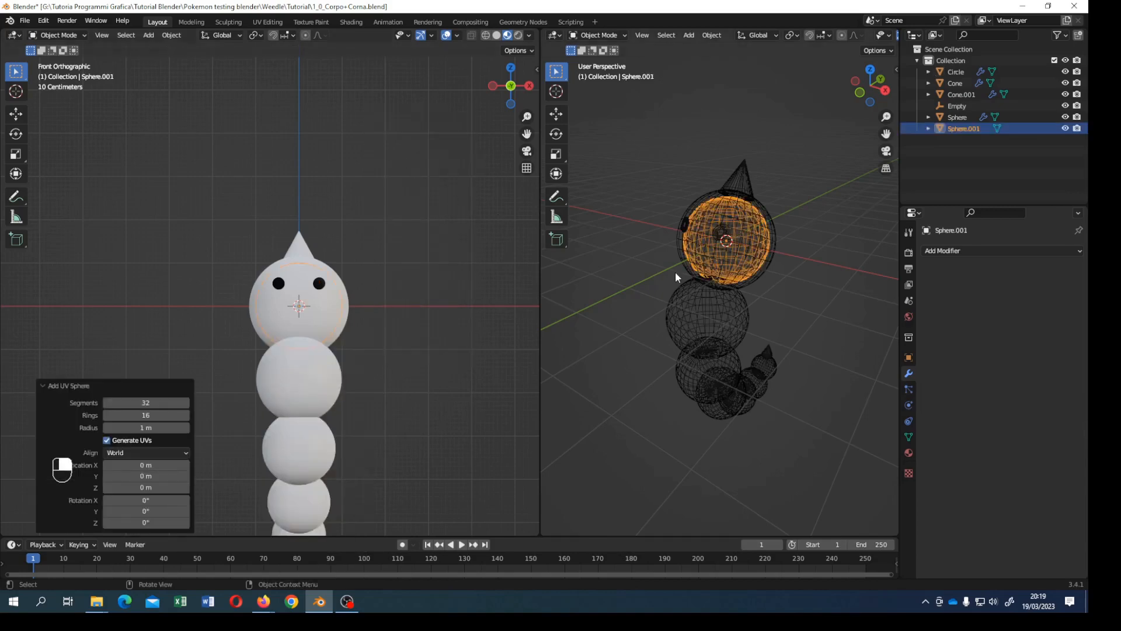
pyautogui.press('KP_3')
pyautogui.press('KP_3')
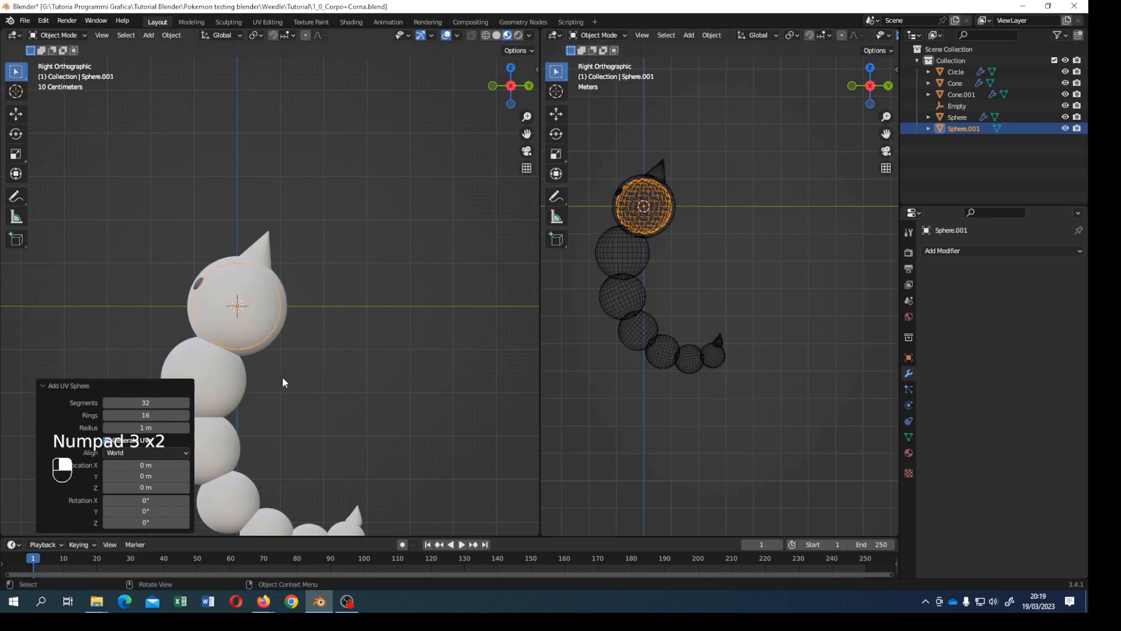
pyautogui.press('g')
pyautogui.click(163, 390)
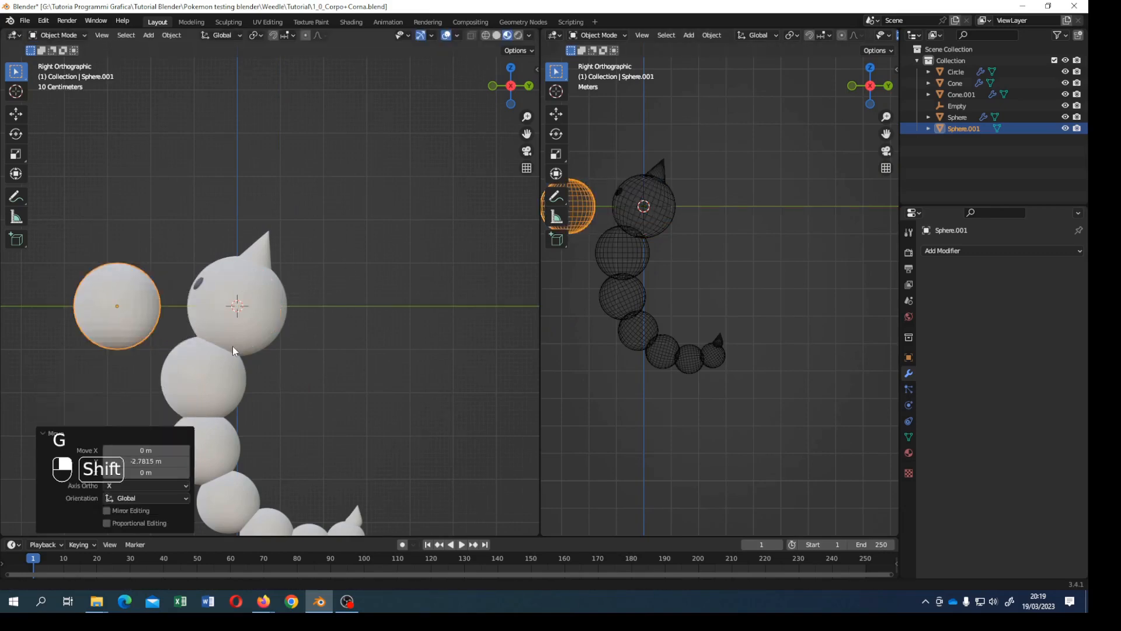
pyautogui.keyDown('shift'); pyautogui.moveTo(232, 346); pyautogui.dragTo(296, 345, button='middle'); pyautogui.keyUp('shift')
# Step: Set the new sphere's X rotation to 90° and shade it smooth
pyautogui.press('n')
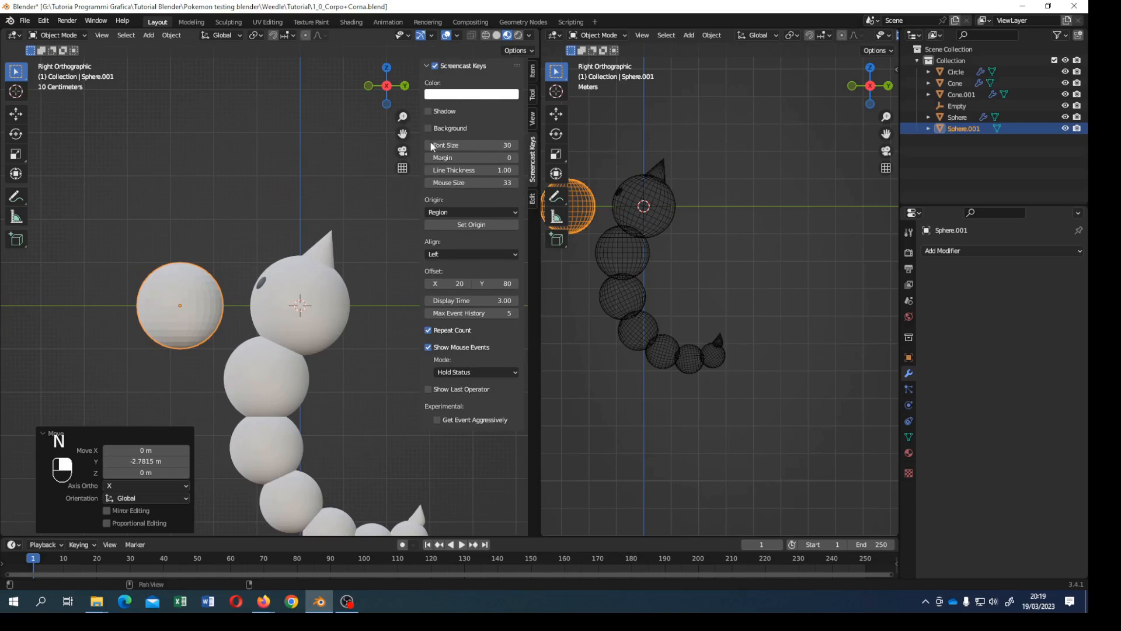
pyautogui.click(531, 71)
pyautogui.click(473, 143)
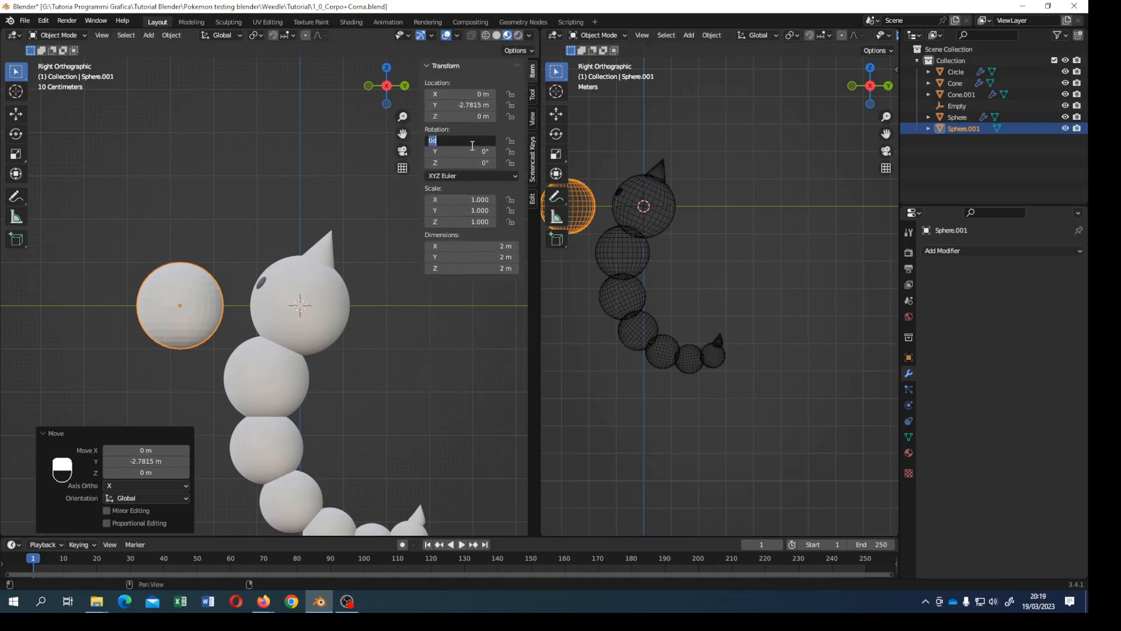
pyautogui.press('Return')
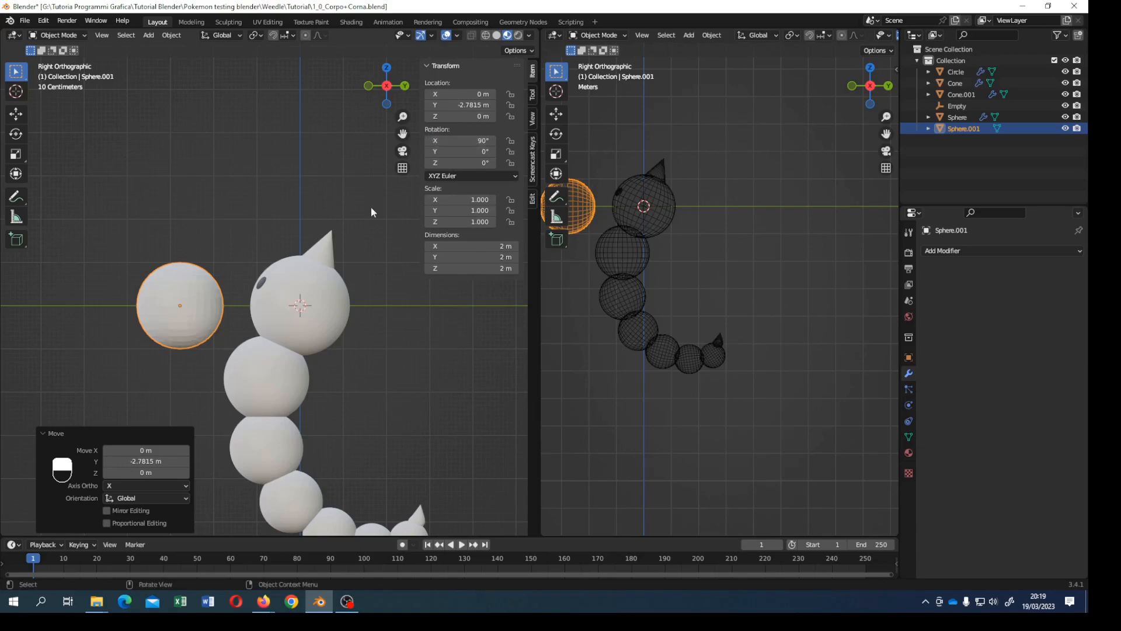
pyautogui.rightClick(184, 306)
pyautogui.click(184, 306)
# Step: Delete the vertices of the sphere's half facing the head, leaving a half sphere, and return to Object Mode
pyautogui.keyDown('shift'); pyautogui.moveTo(616, 305); pyautogui.dragTo(740, 471, button='middle'); pyautogui.keyUp('shift')
pyautogui.scroll(2, 650, 327)
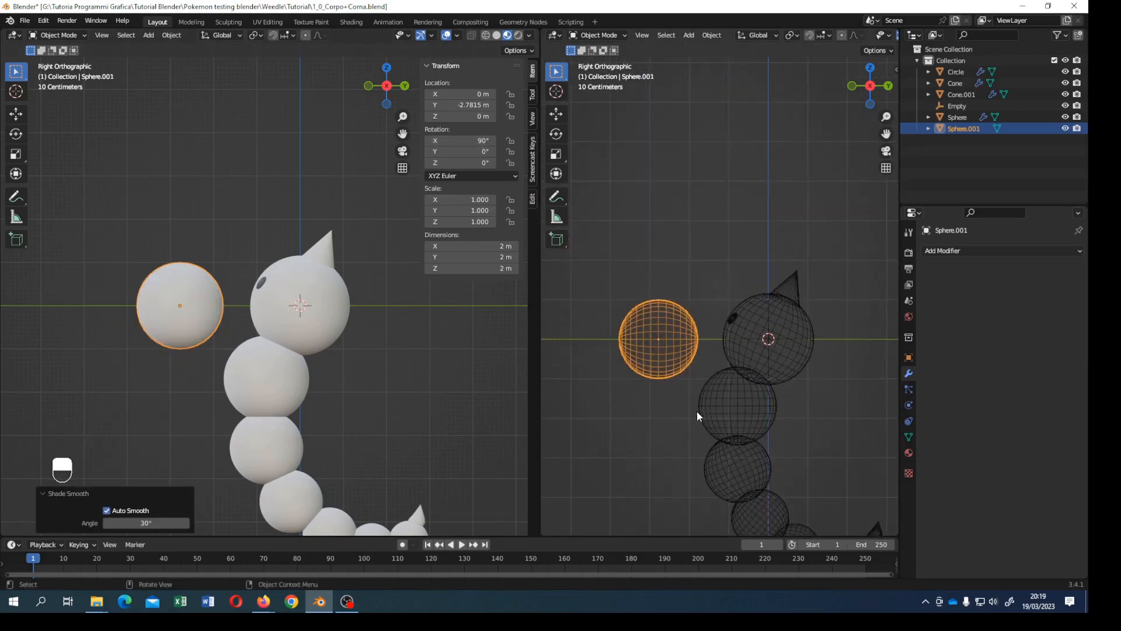
pyautogui.moveTo(536, 453); pyautogui.dragTo(374, 453)
pyautogui.scroll(2, 510, 376)
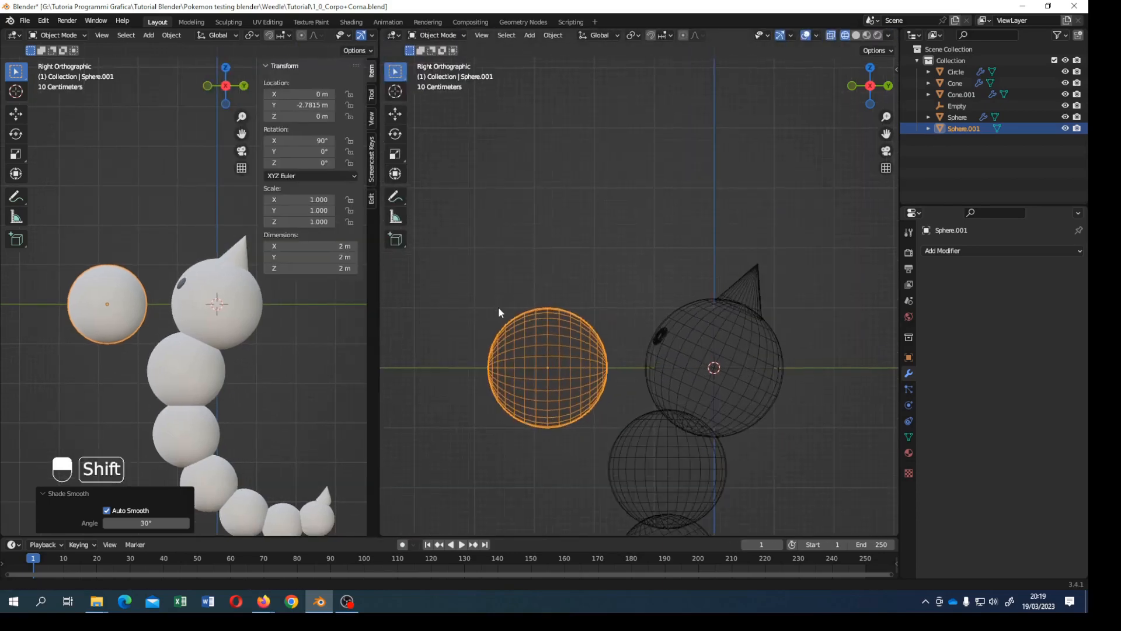
pyautogui.keyDown('shift'); pyautogui.moveTo(499, 306); pyautogui.dragTo(518, 338, button='middle'); pyautogui.keyUp('shift')
pyautogui.click(437, 35)
pyautogui.click(432, 62)
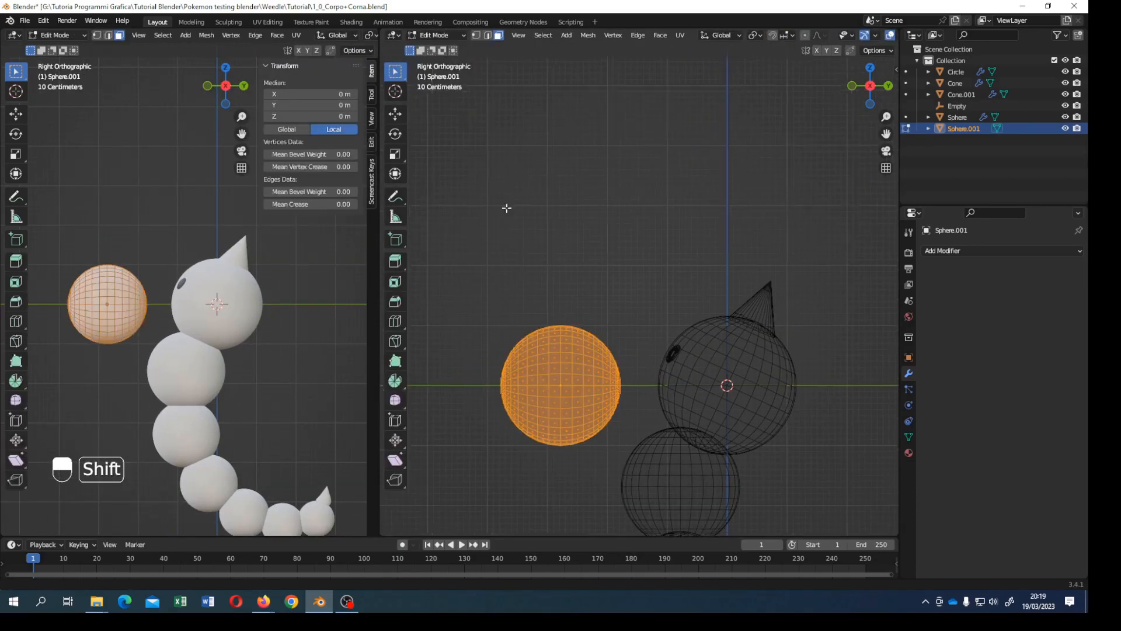
pyautogui.keyDown('shift'); pyautogui.moveTo(506, 207); pyautogui.dragTo(494, 158, button='middle'); pyautogui.keyUp('shift')
pyautogui.click(476, 35)
pyautogui.hotkey('alt', 'a')
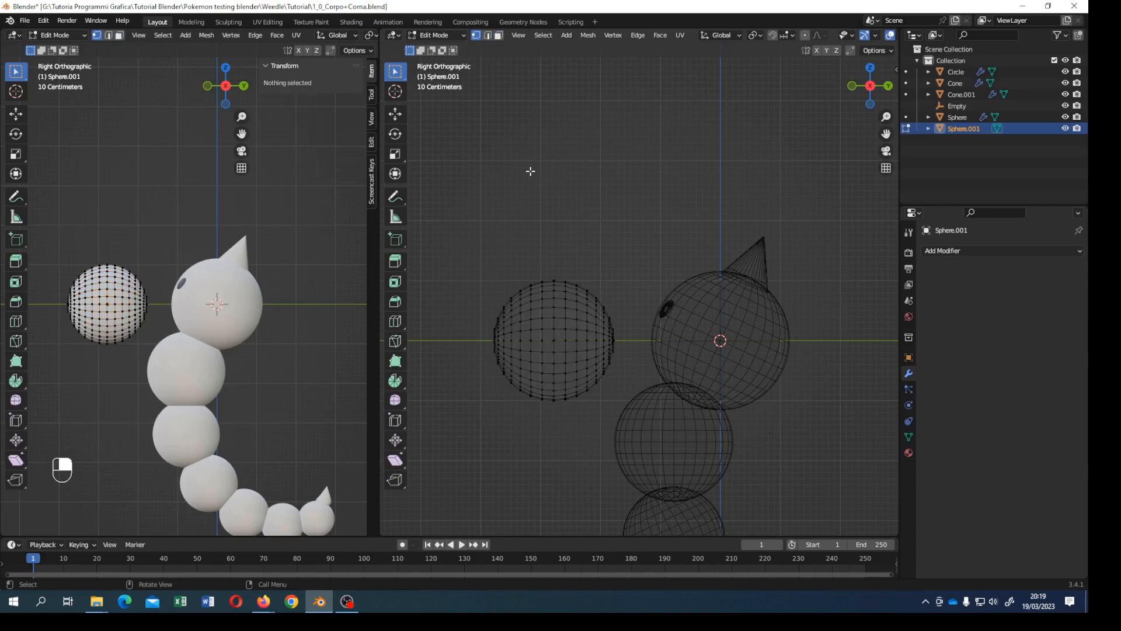
pyautogui.press('b')
pyautogui.moveTo(561, 251); pyautogui.dragTo(623, 428)
pyautogui.press('Delete')
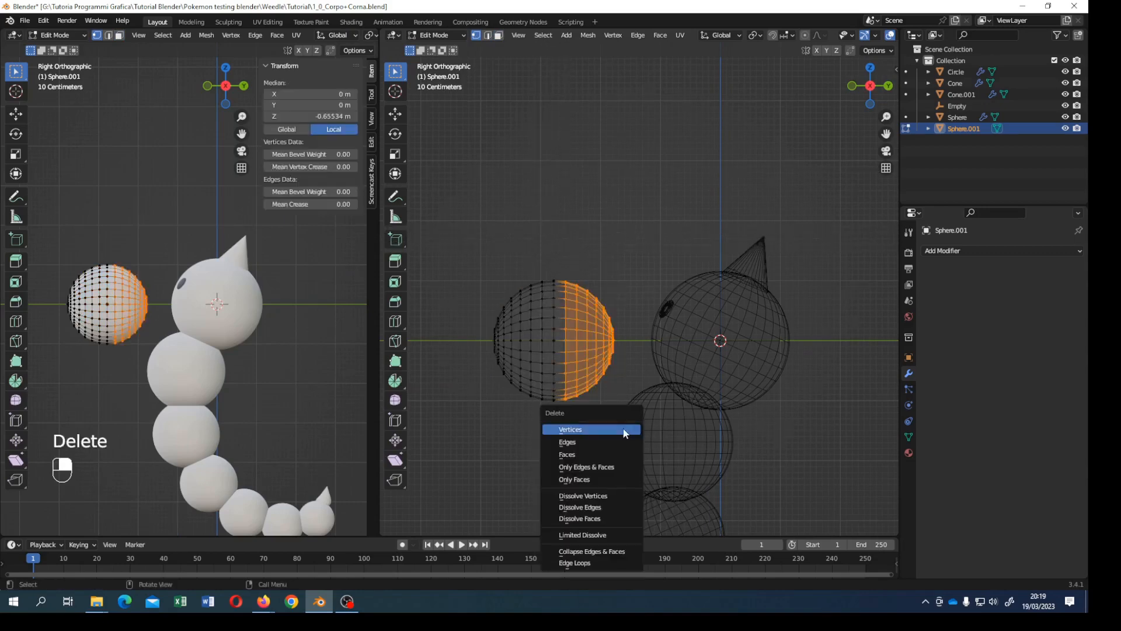
pyautogui.click(623, 431)
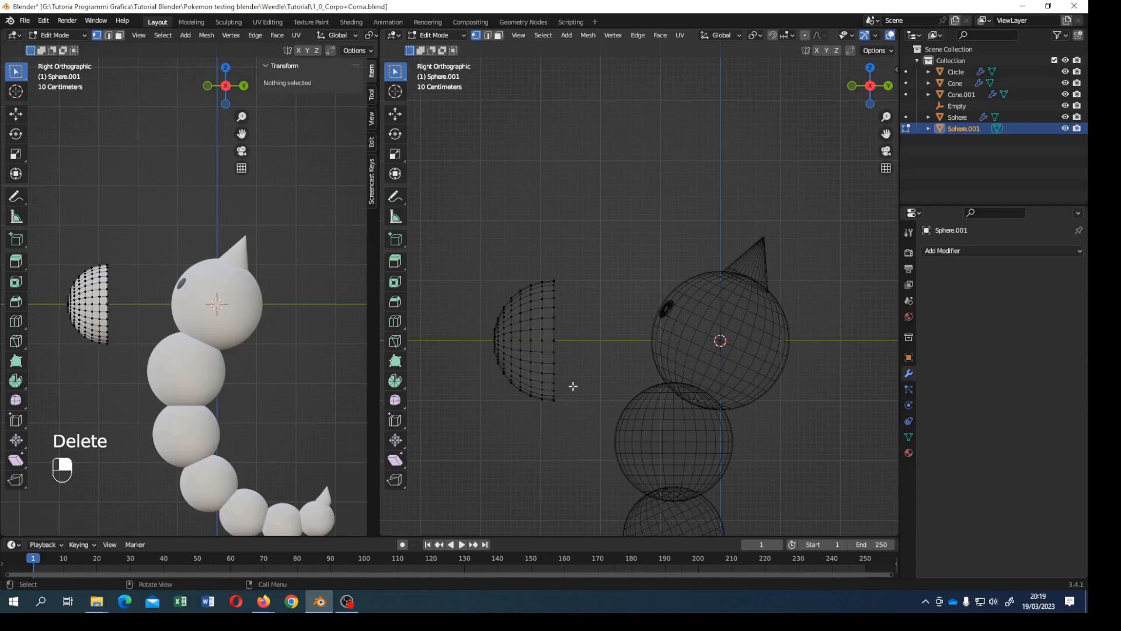
pyautogui.click(444, 34)
pyautogui.click(445, 49)
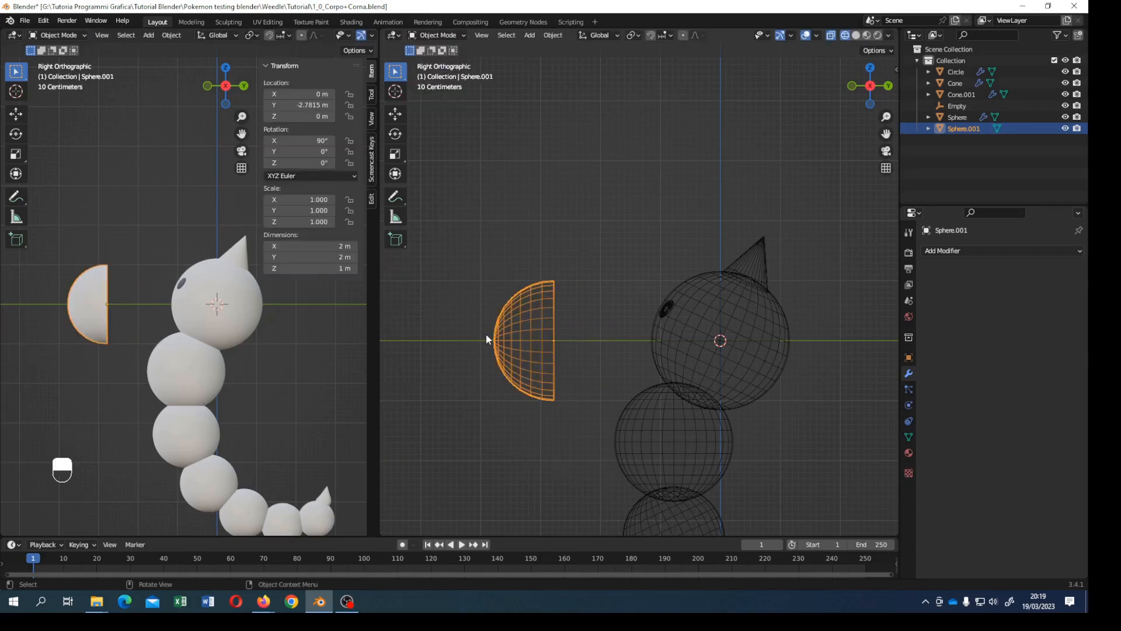
# Step: Flatten the half sphere vertically along global Z to about 0.37 of its height
pyautogui.press('KP_1')
pyautogui.press('KP_1')
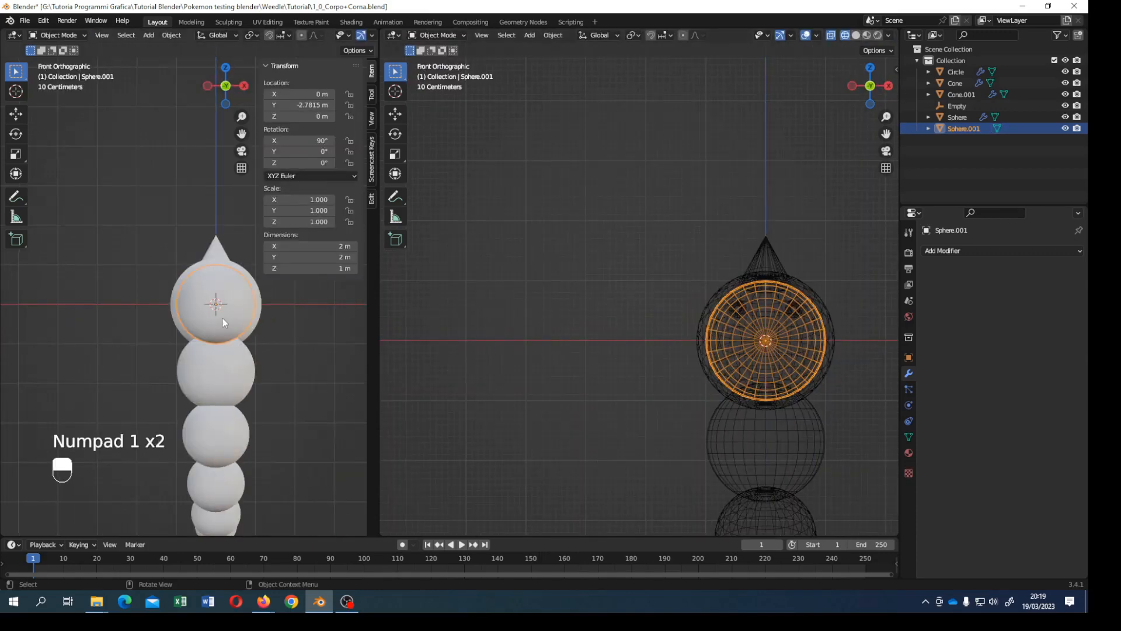
pyautogui.press('g')
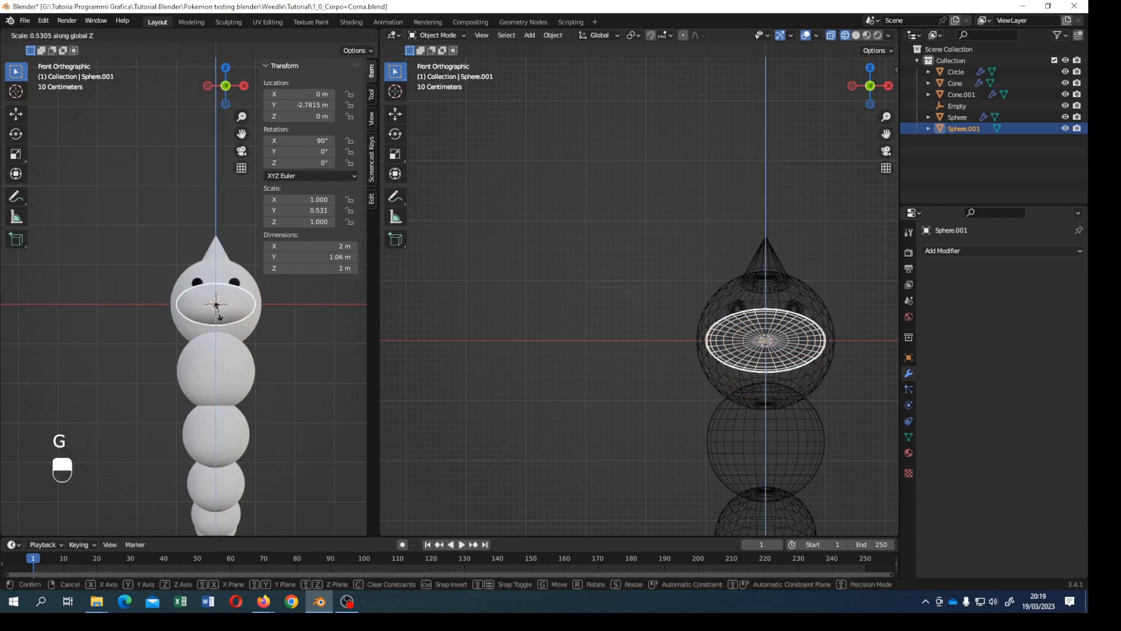
pyautogui.click(222, 310)
# Step: Scale the half sphere along global Y by a factor of 0.3 to make it shallower
pyautogui.moveTo(379, 386); pyautogui.dragTo(488, 376)
pyautogui.moveTo(490, 377); pyautogui.dragTo(526, 379)
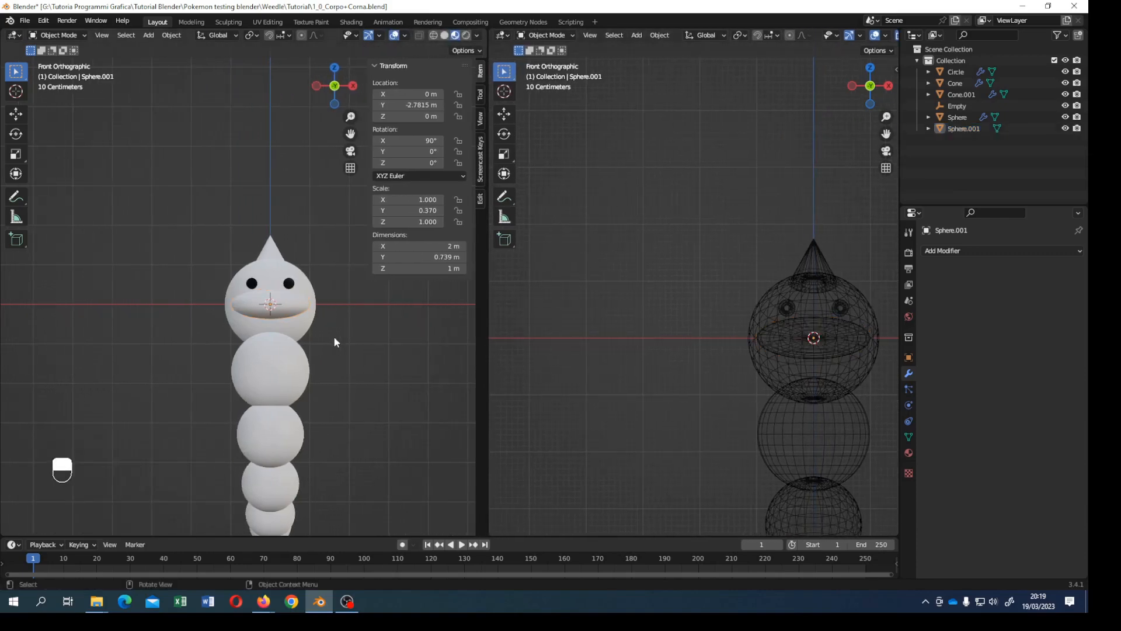
pyautogui.moveTo(324, 329); pyautogui.dragTo(244, 393, button='middle')
pyautogui.press('KP_1')
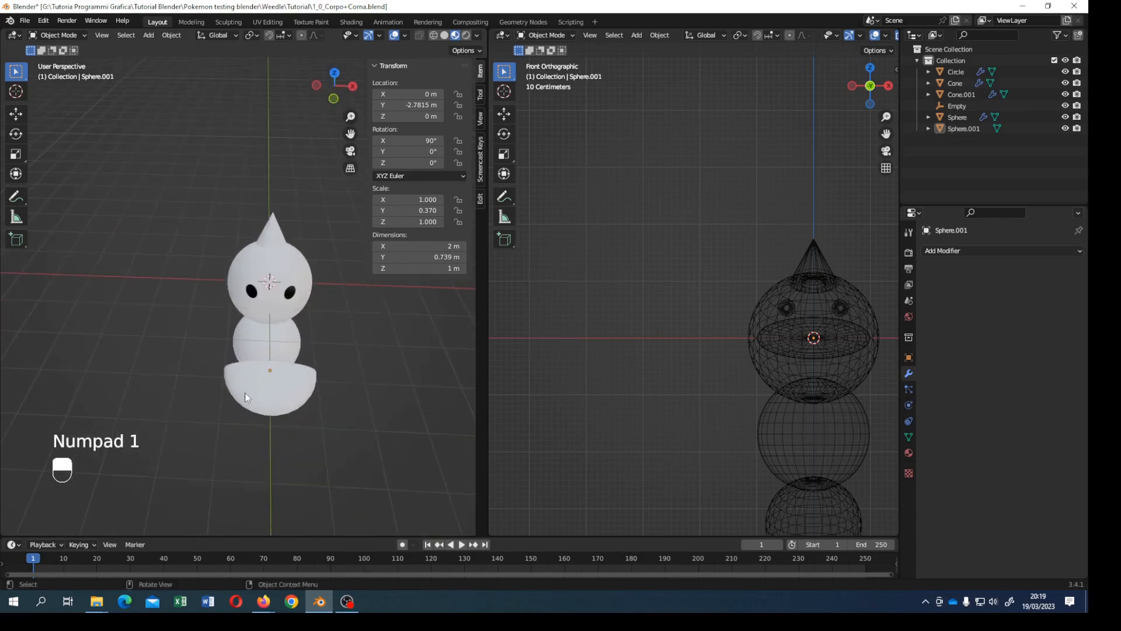
pyautogui.click(265, 406)
pyautogui.press('y')
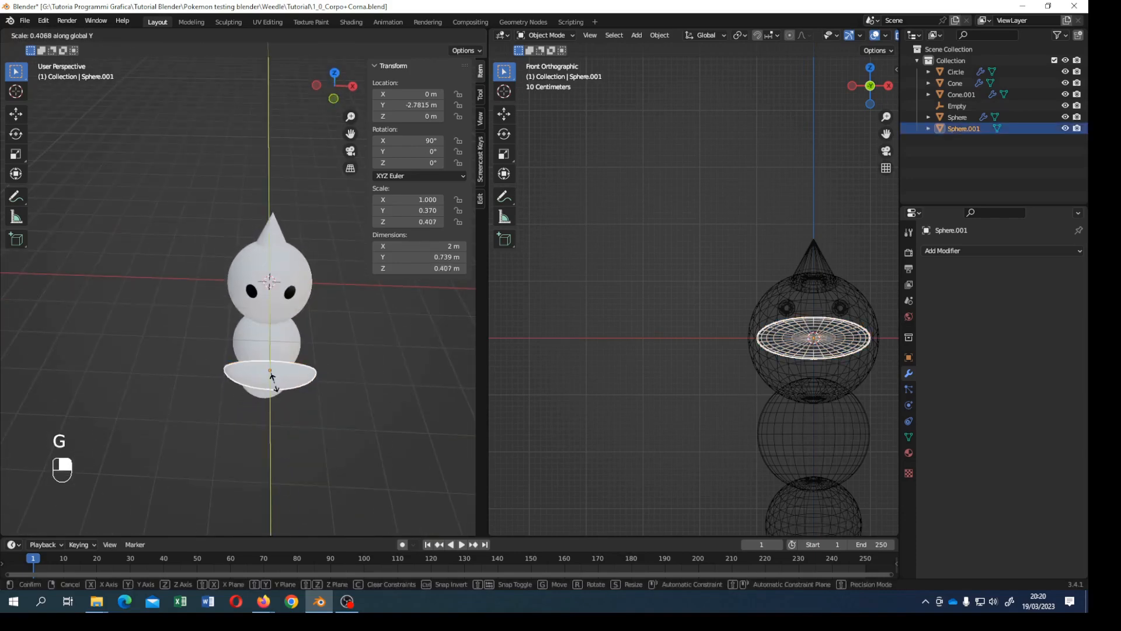
pyautogui.click(273, 382)
pyautogui.press('KP_1')
pyautogui.scroll(2, 273, 381)
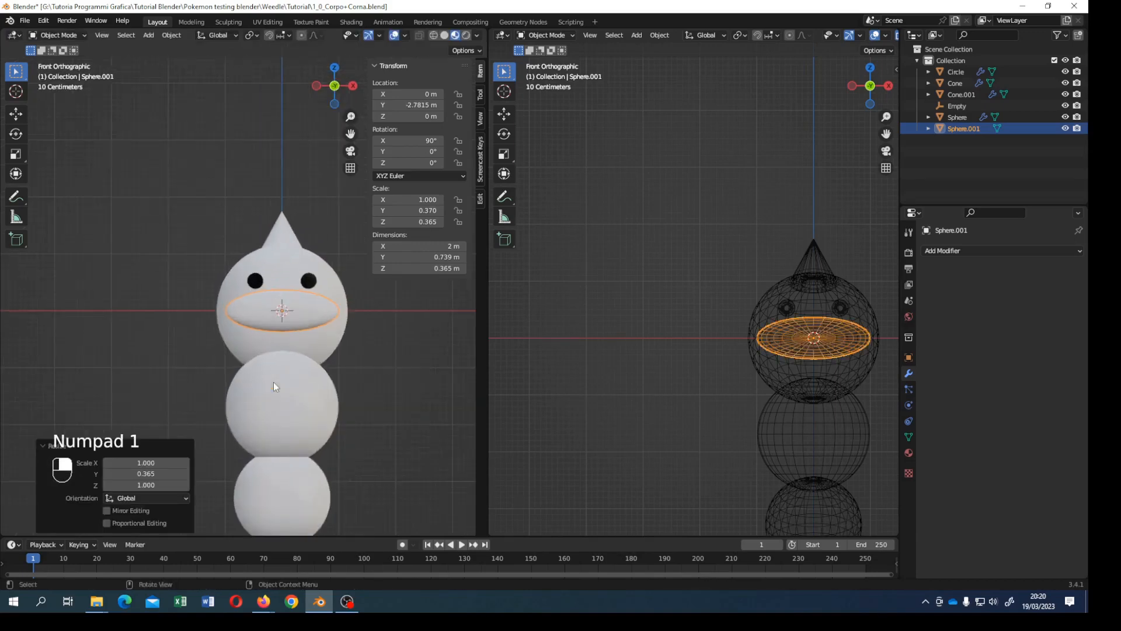
pyautogui.click(149, 472)
pyautogui.write('0.3')
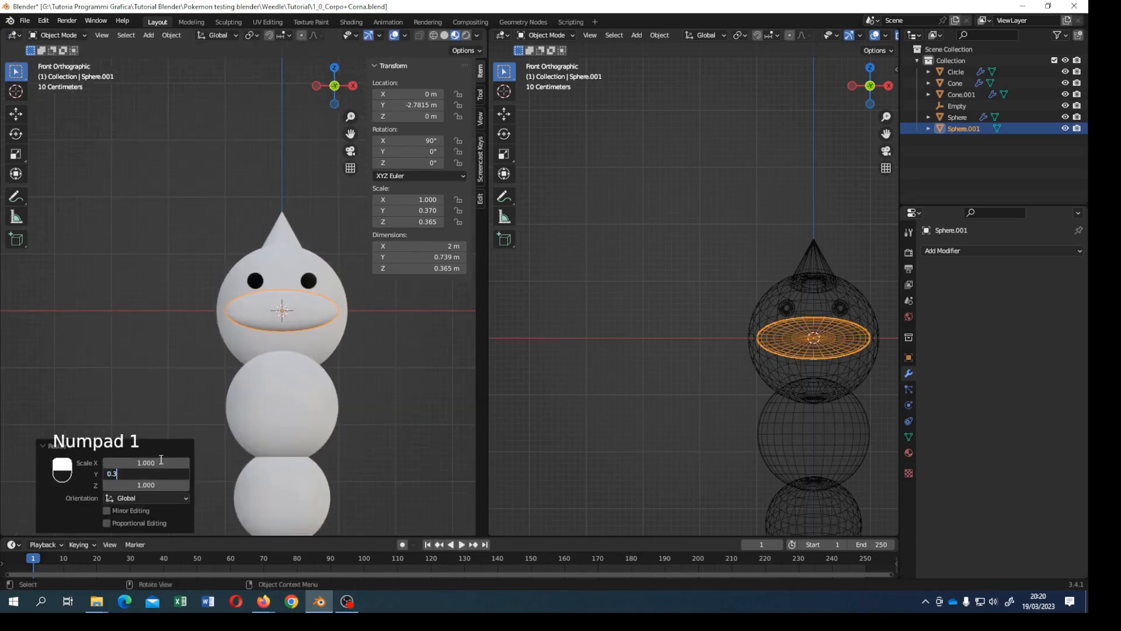
pyautogui.press('Return')
# Step: Narrow the half sphere along global X to about 0.478 of its width
pyautogui.press('g')
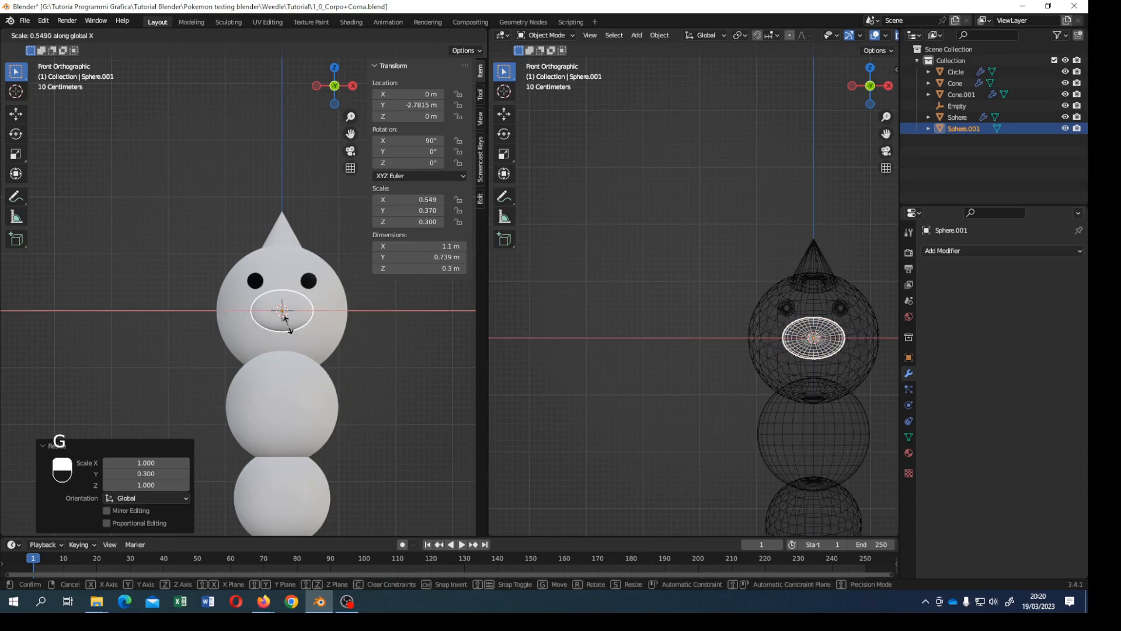
pyautogui.click(284, 316)
pyautogui.moveTo(285, 317); pyautogui.dragTo(268, 371, button='middle')
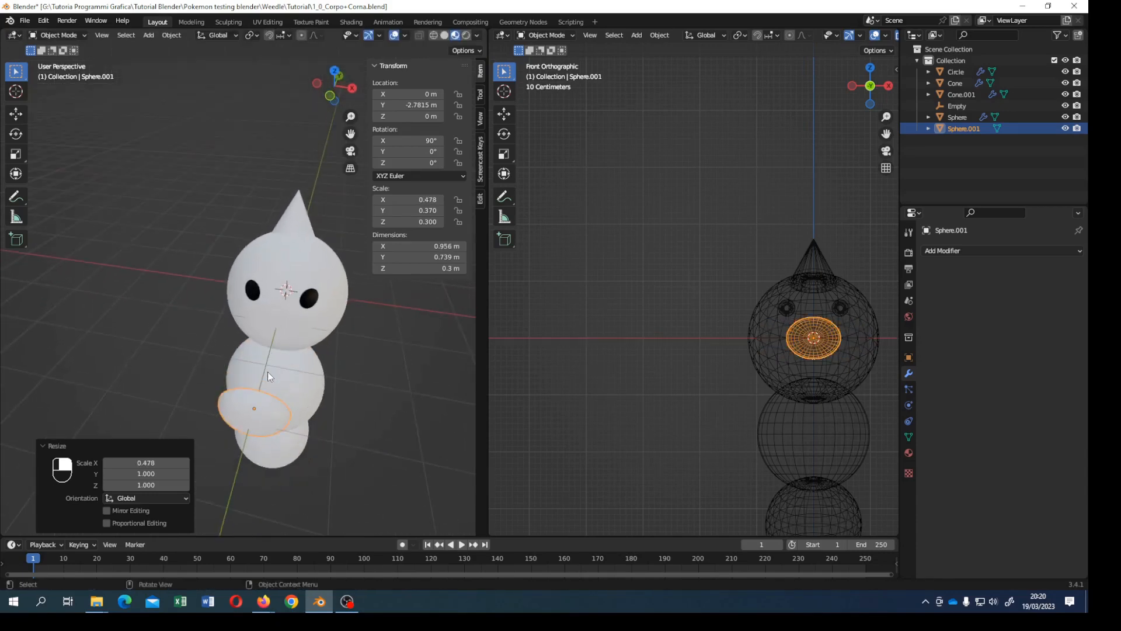
# Step: Try to thin the half sphere along global Y to about 0.155 m and reposition it
pyautogui.press('s')
pyautogui.press('y')
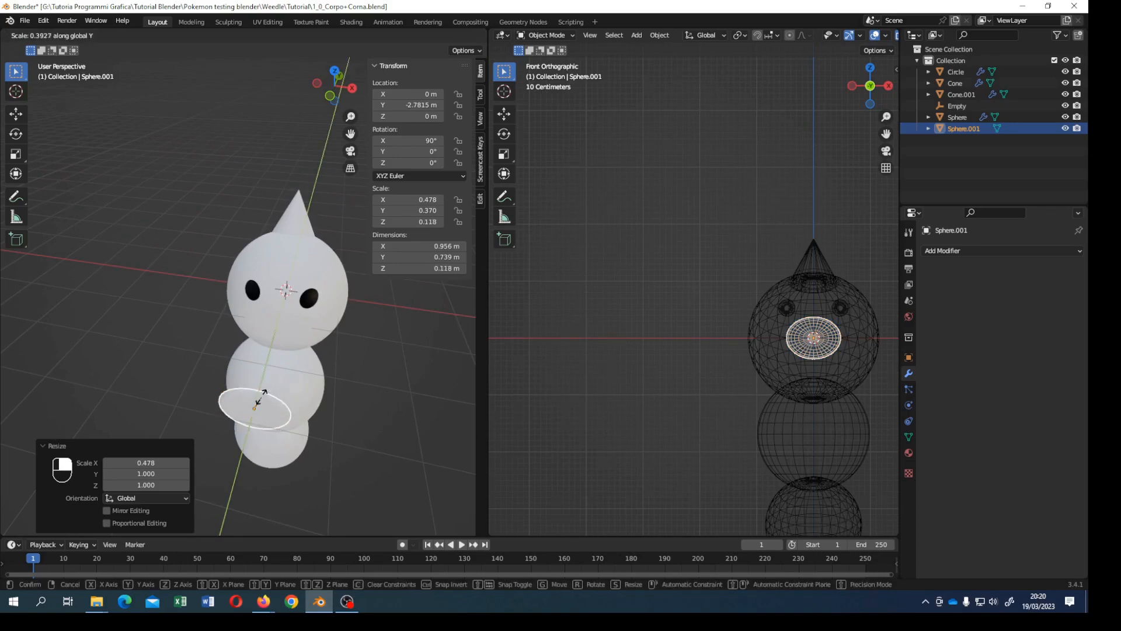
pyautogui.click(263, 395)
pyautogui.press('g')
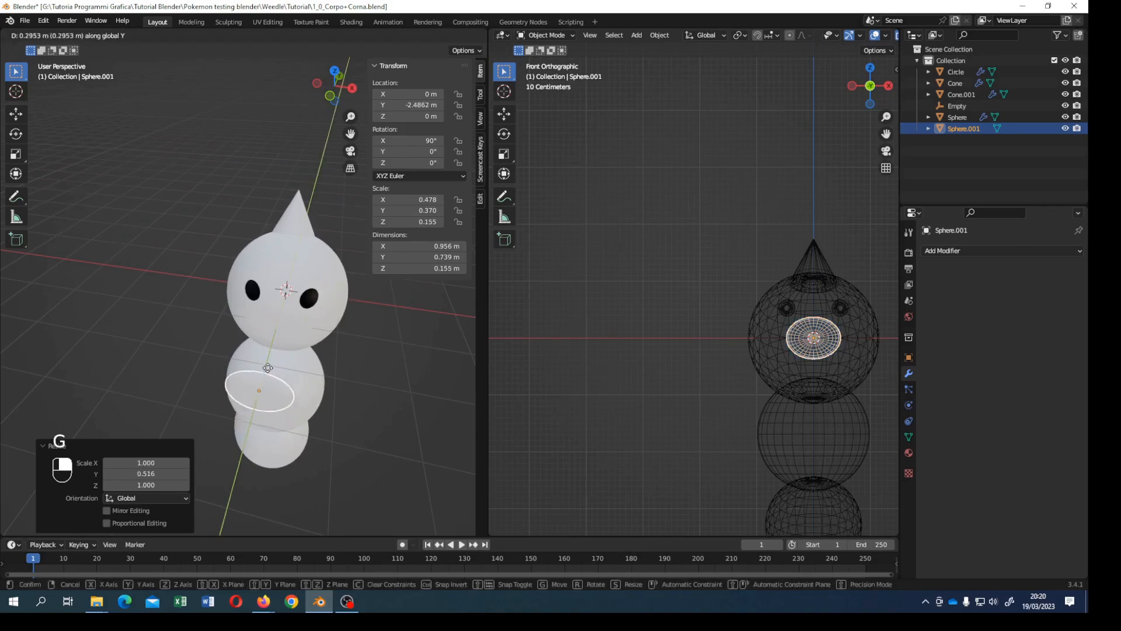
pyautogui.press('z')
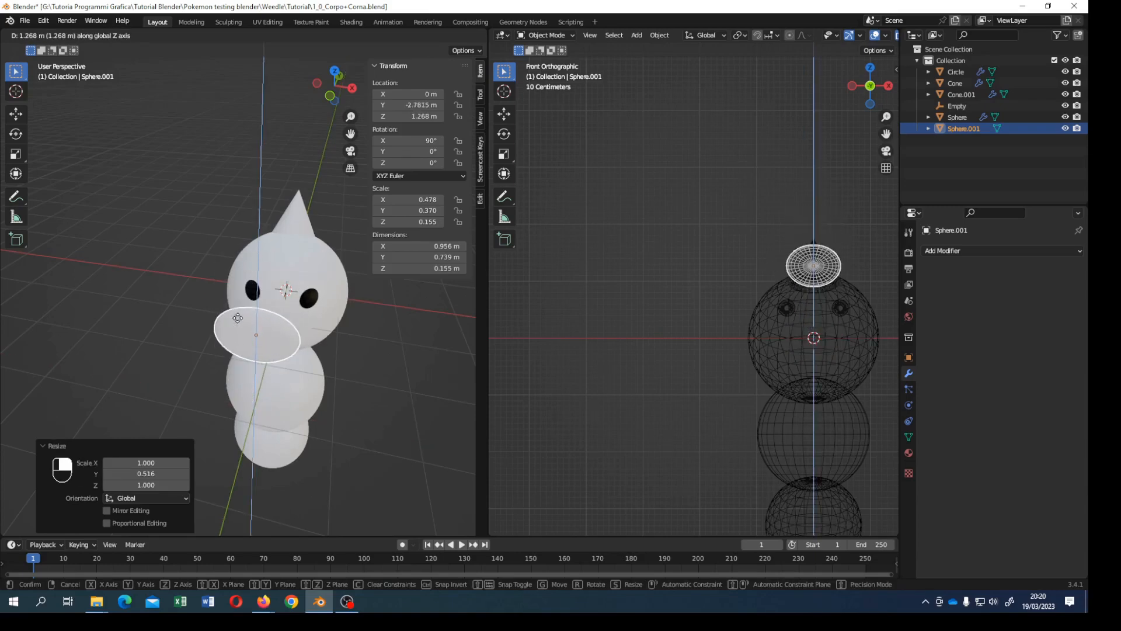
pyautogui.press('x')
pyautogui.rightClick(210, 350)
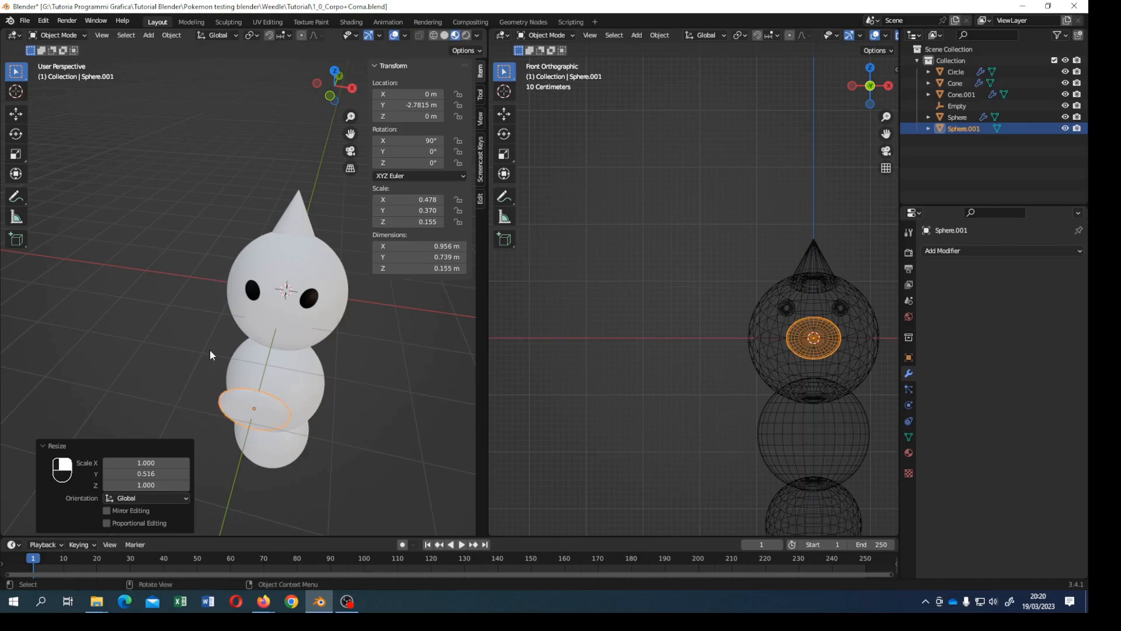
pyautogui.hotkey('ctrl', 'z')
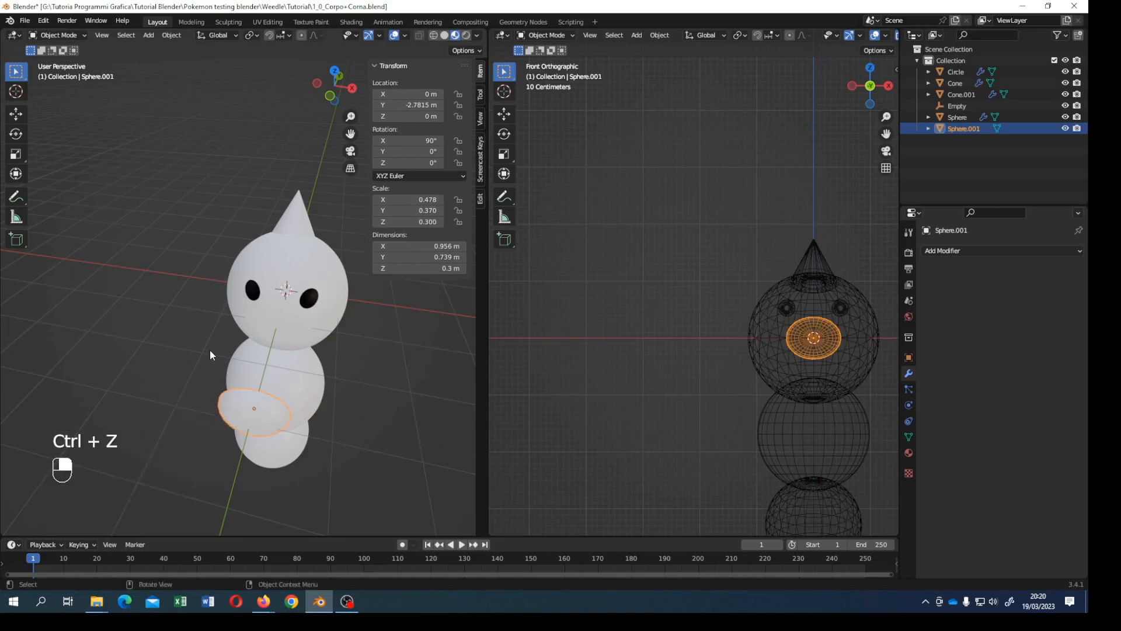
# Step: Thin the half sphere along global Y by a factor of about 0.464
pyautogui.press('g')
pyautogui.press('s')
pyautogui.press('y')
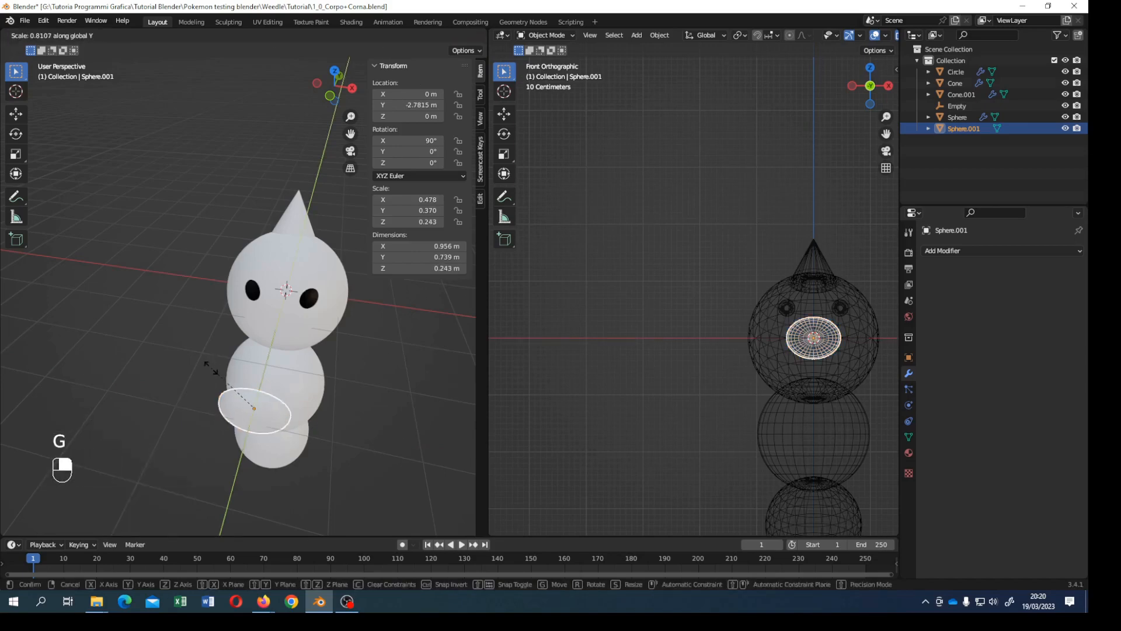
pyautogui.click(231, 384)
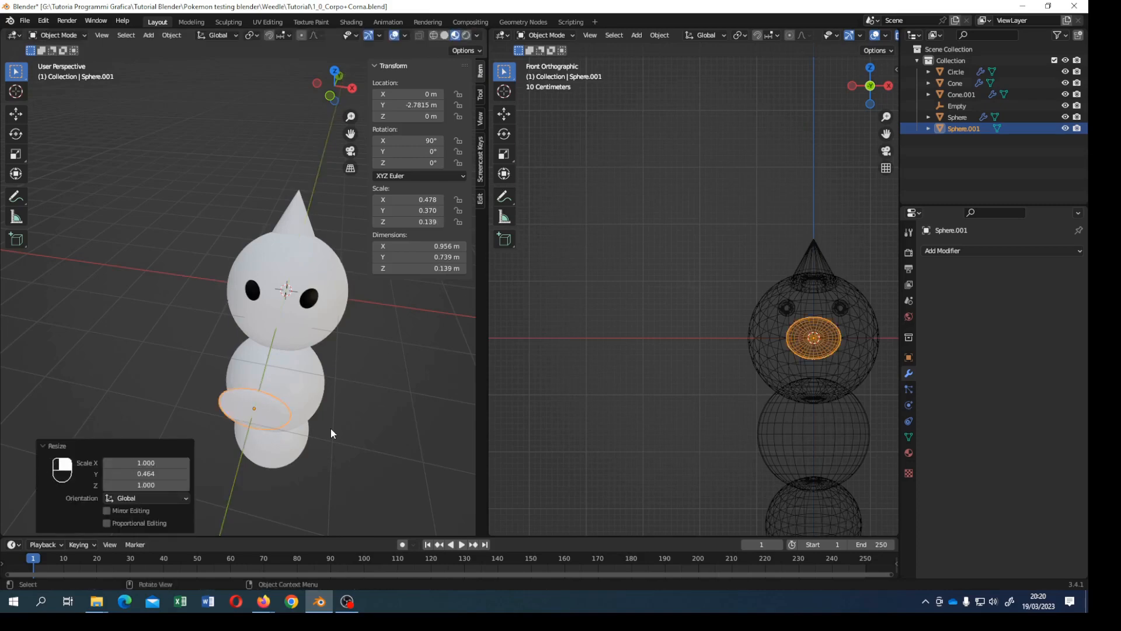
# Step: Apply the scale of the flattened half sphere
pyautogui.click(245, 469)
pyautogui.click(227, 405)
pyautogui.moveTo(227, 406); pyautogui.dragTo(280, 396, button='middle')
pyautogui.hotkey('ctrl', 'a')
pyautogui.click(279, 396)
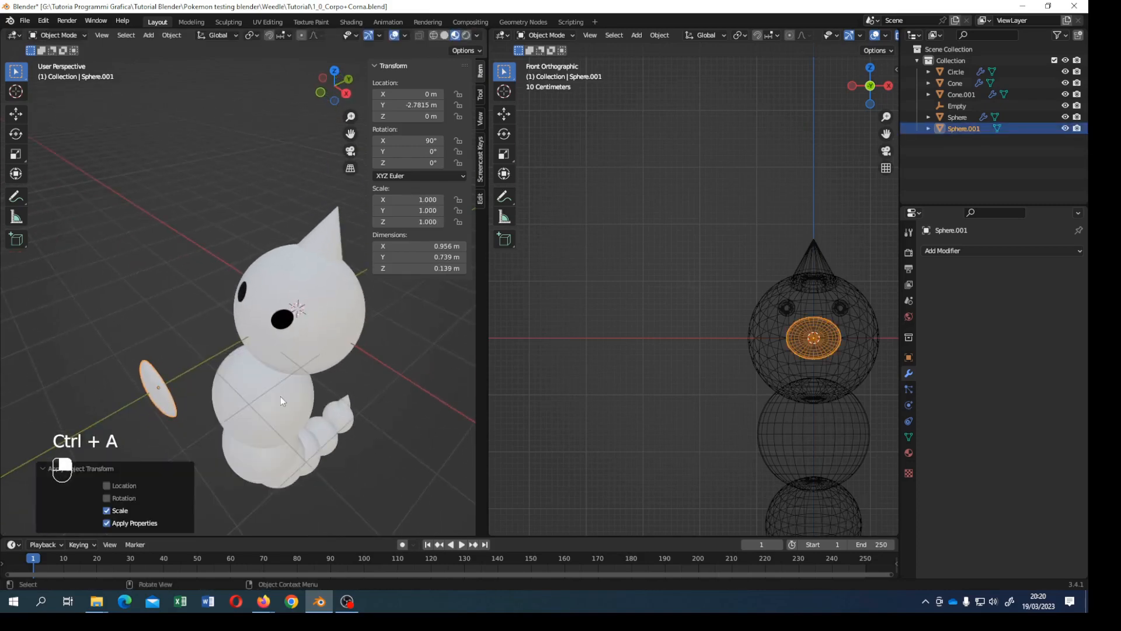
# Step: Create a new material for the flattened half sphere and set its base color to pink, hue about 0.856 and saturation about 0.657
pyautogui.click(909, 453)
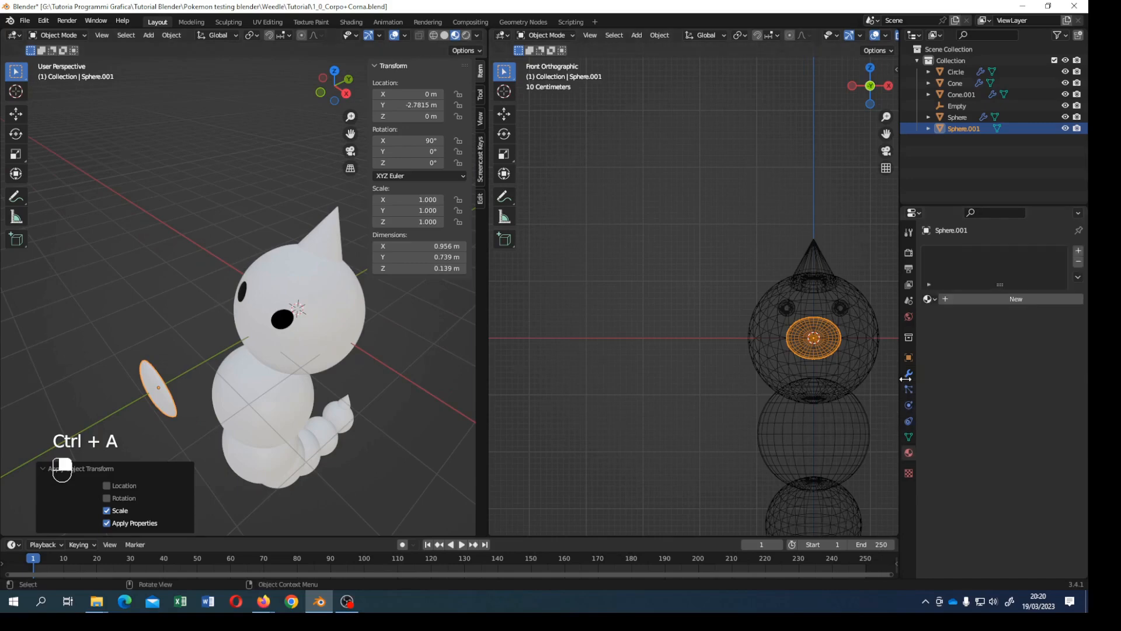
pyautogui.click(1013, 294)
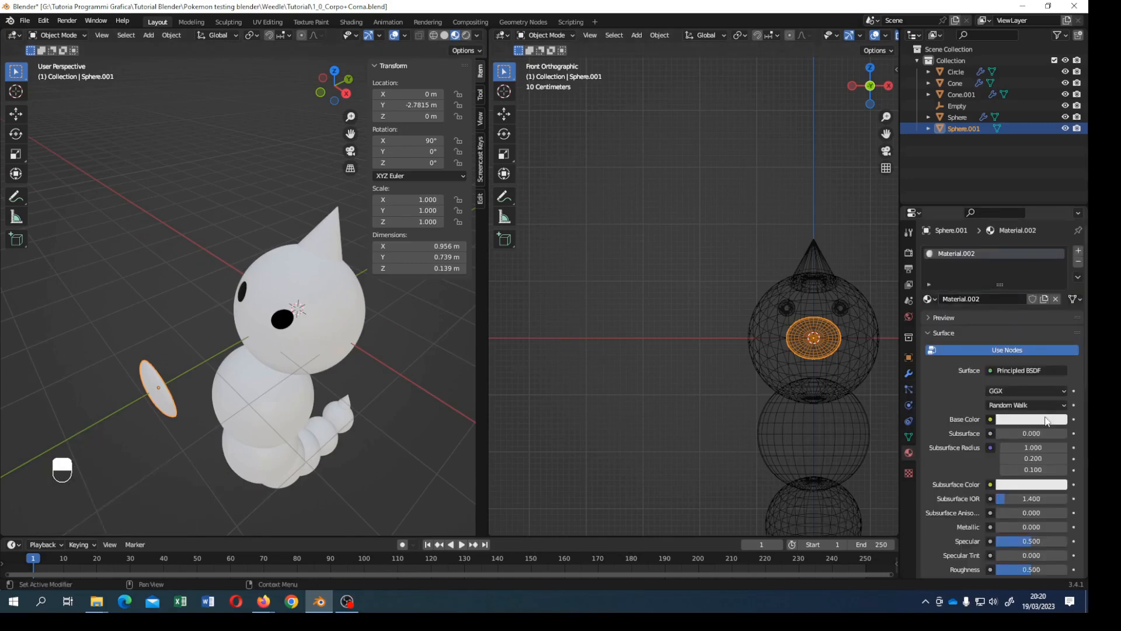
pyautogui.click(1046, 420)
pyautogui.click(1021, 307)
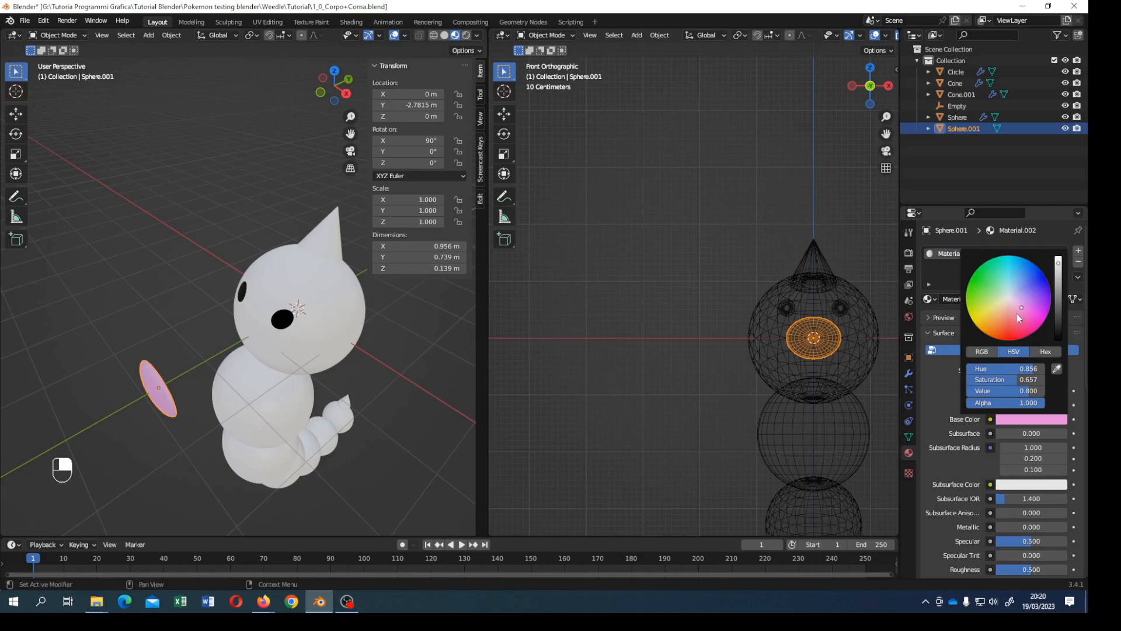
# Step: Set the nose material's Metallic to 1.0 and Roughness to 0.3
pyautogui.moveTo(998, 527); pyautogui.dragTo(1066, 526)
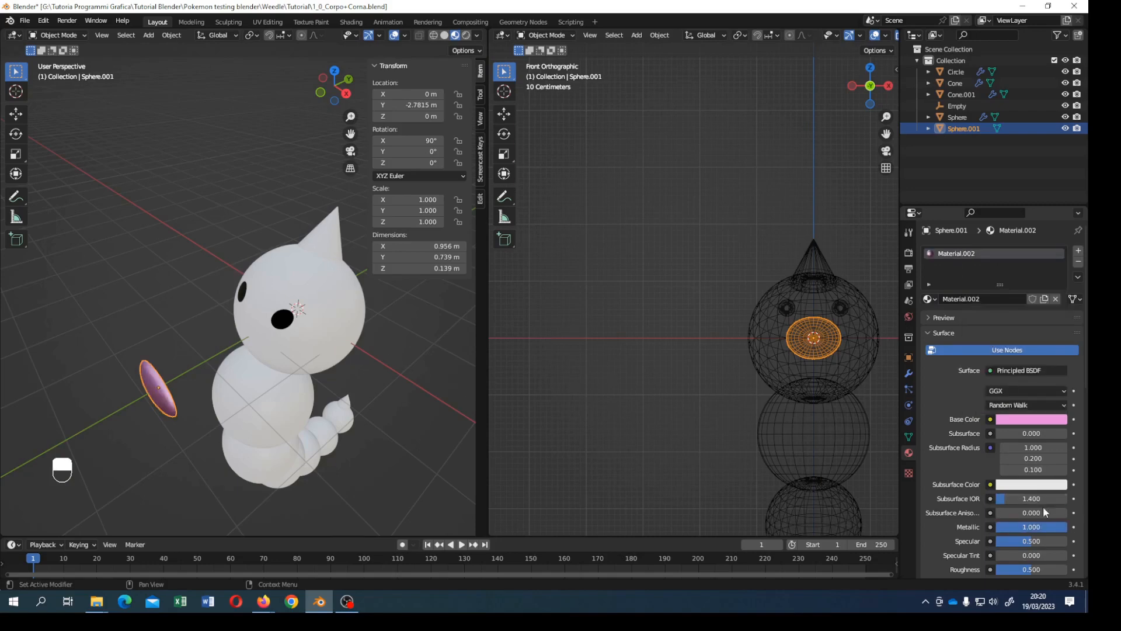
pyautogui.click(1024, 569)
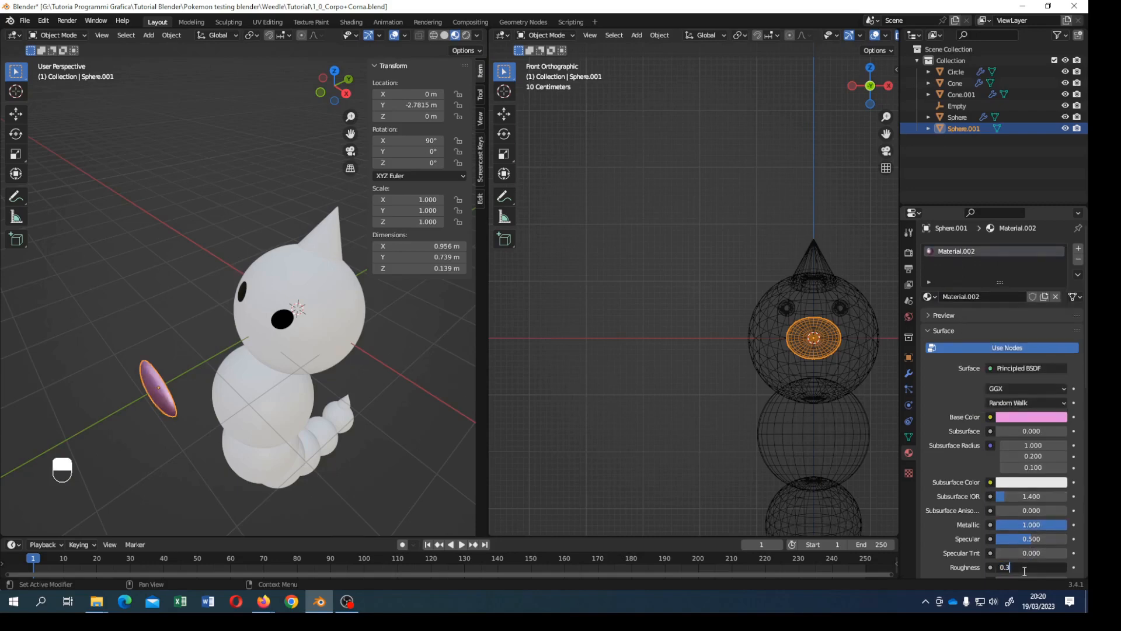
pyautogui.write('0.3')
pyautogui.press('Return')
# Step: Move the nose about 1.62 m along global Y up to the front of the head
pyautogui.moveTo(246, 411); pyautogui.dragTo(218, 411, button='middle')
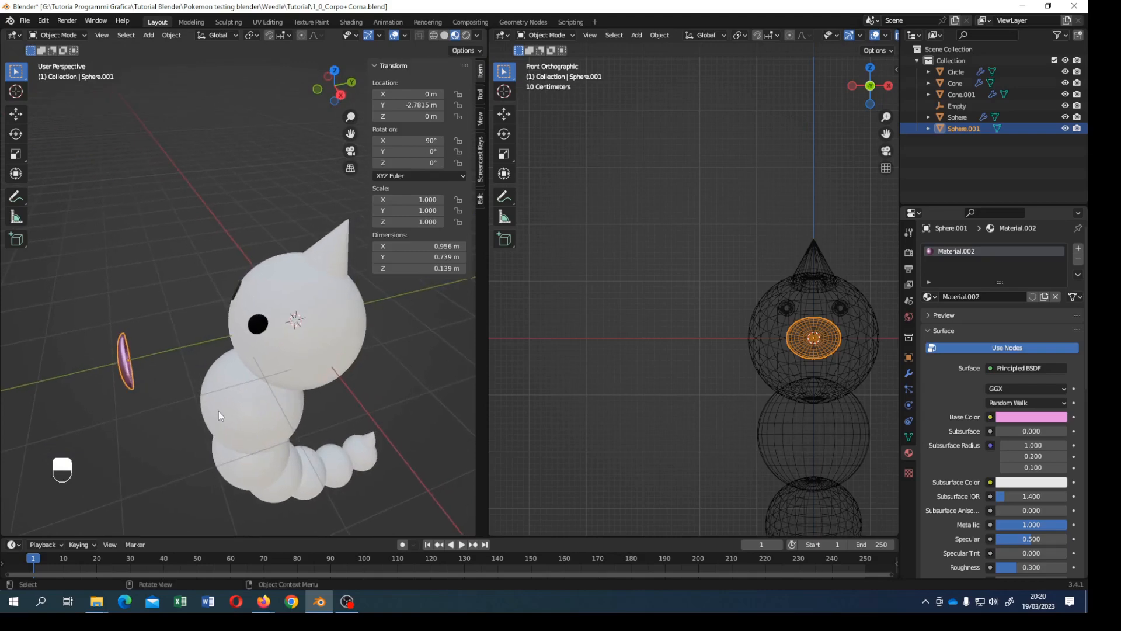
pyautogui.press('g')
pyautogui.press('y')
pyautogui.click(204, 358)
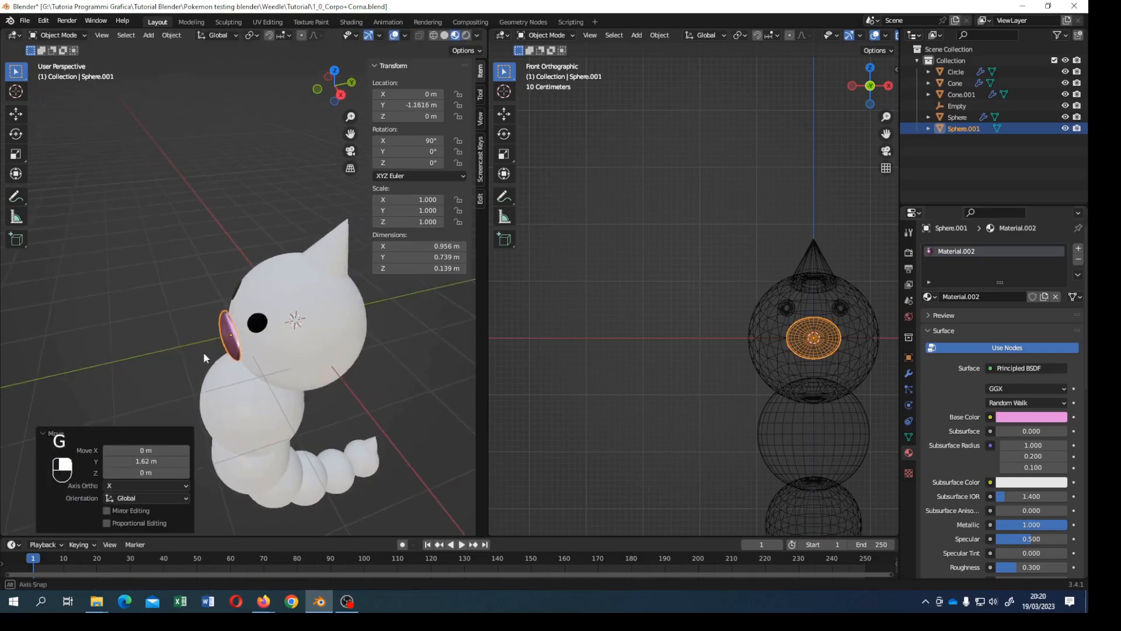
# Step: Flatten the nose along global Z by a factor of about 0.661 and widen it along global X by about 1.234
pyautogui.moveTo(204, 357); pyautogui.dragTo(281, 327, button='middle')
pyautogui.press('KP_1')
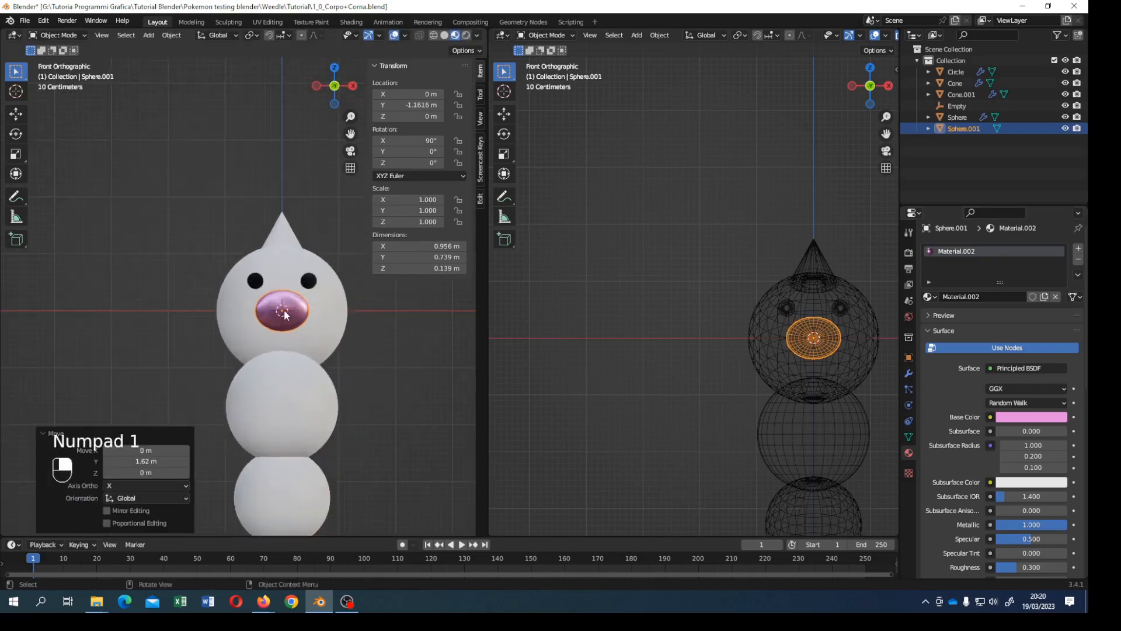
pyautogui.scroll(3, 284, 316)
pyautogui.press('g')
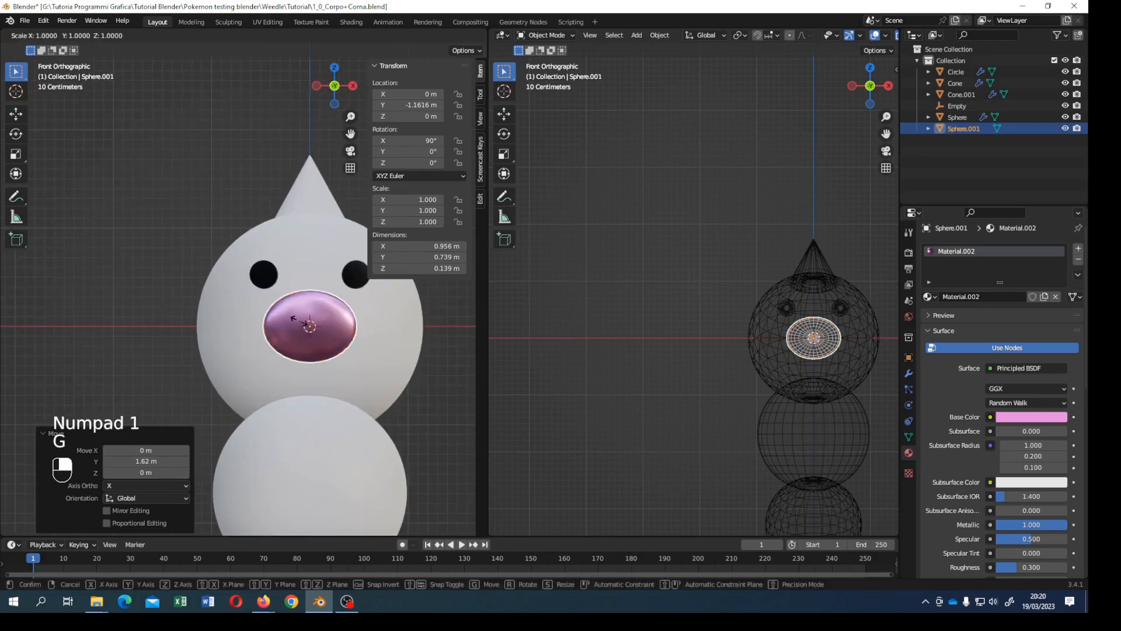
pyautogui.press('z')
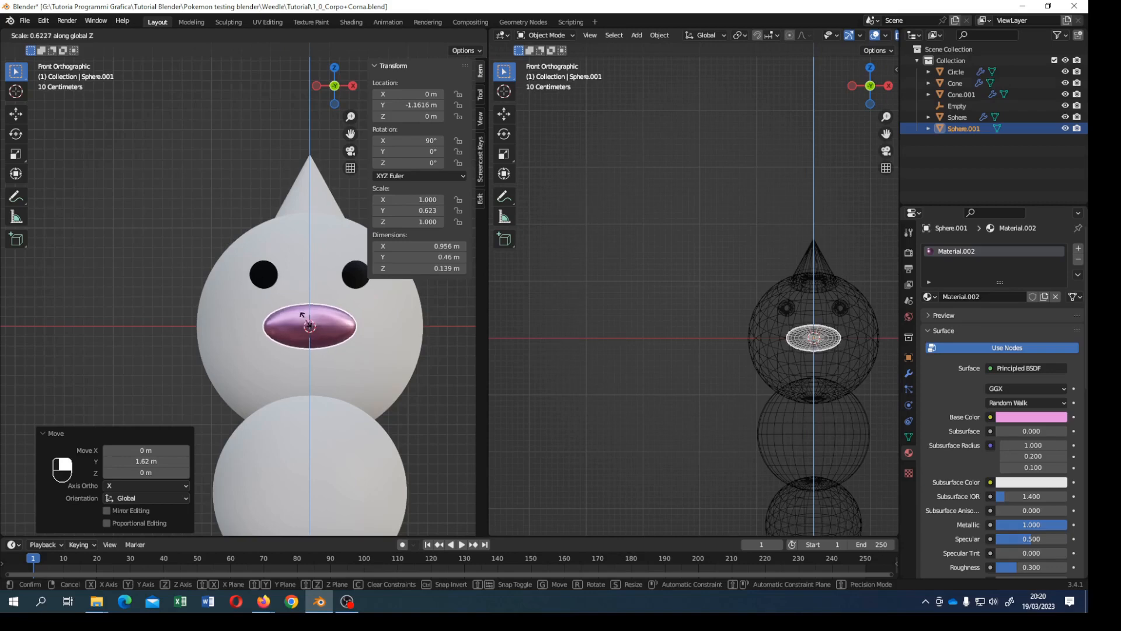
pyautogui.click(306, 322)
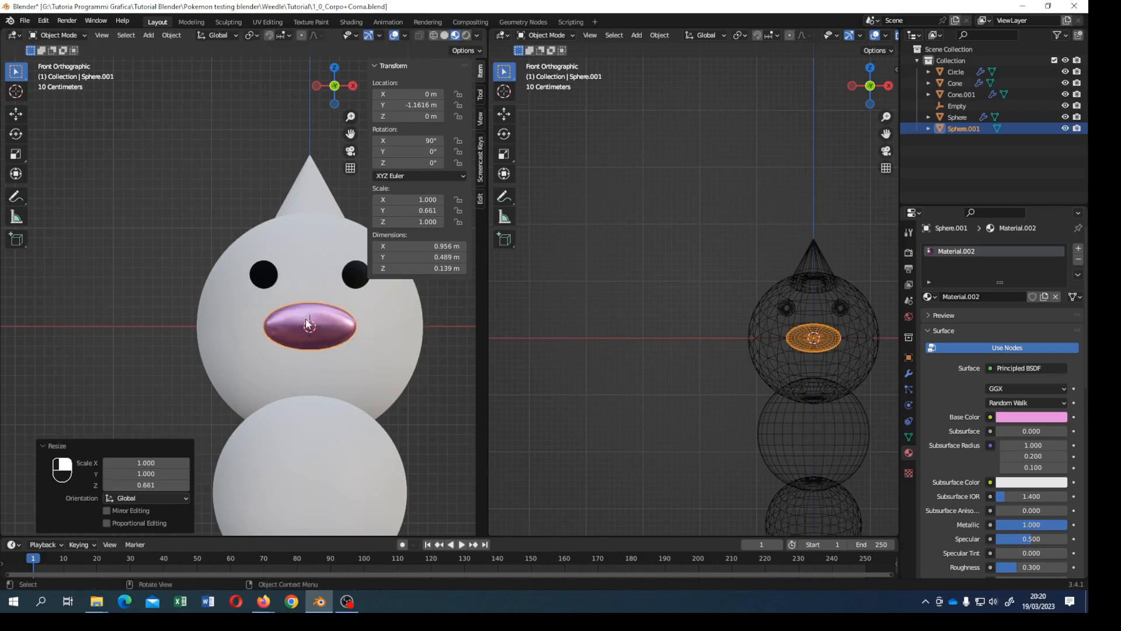
pyautogui.press('s')
pyautogui.press('x')
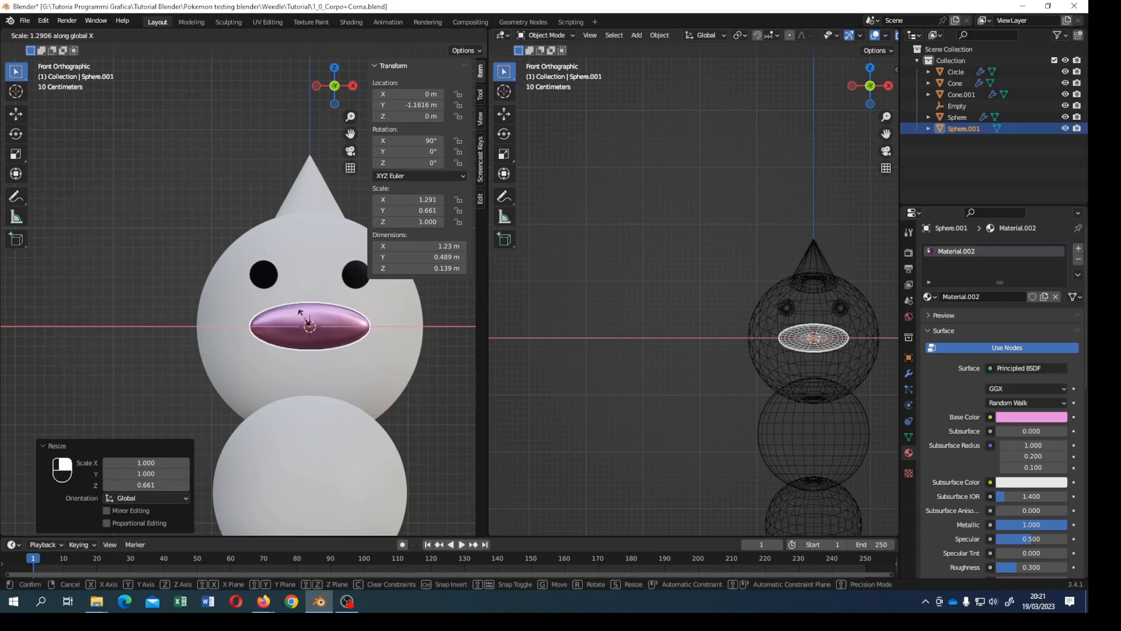
pyautogui.click(307, 322)
# Step: Open the nose mesh in Edit Mode with edge selection and isolate it in local view
pyautogui.moveTo(307, 323); pyautogui.dragTo(484, 386, button='middle')
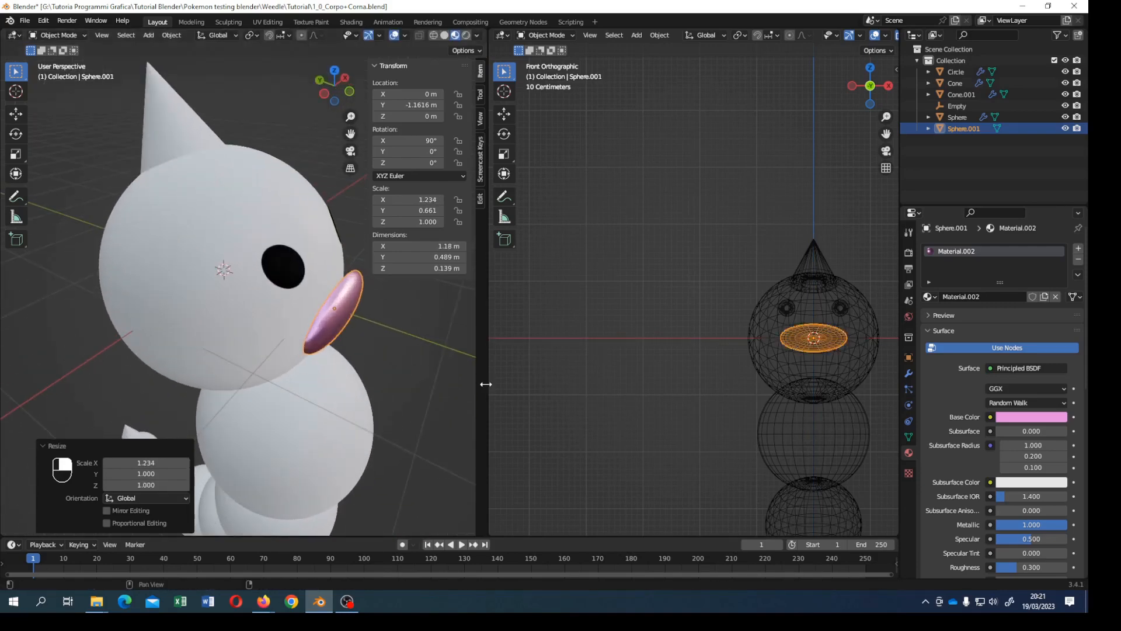
pyautogui.moveTo(485, 383); pyautogui.dragTo(664, 386)
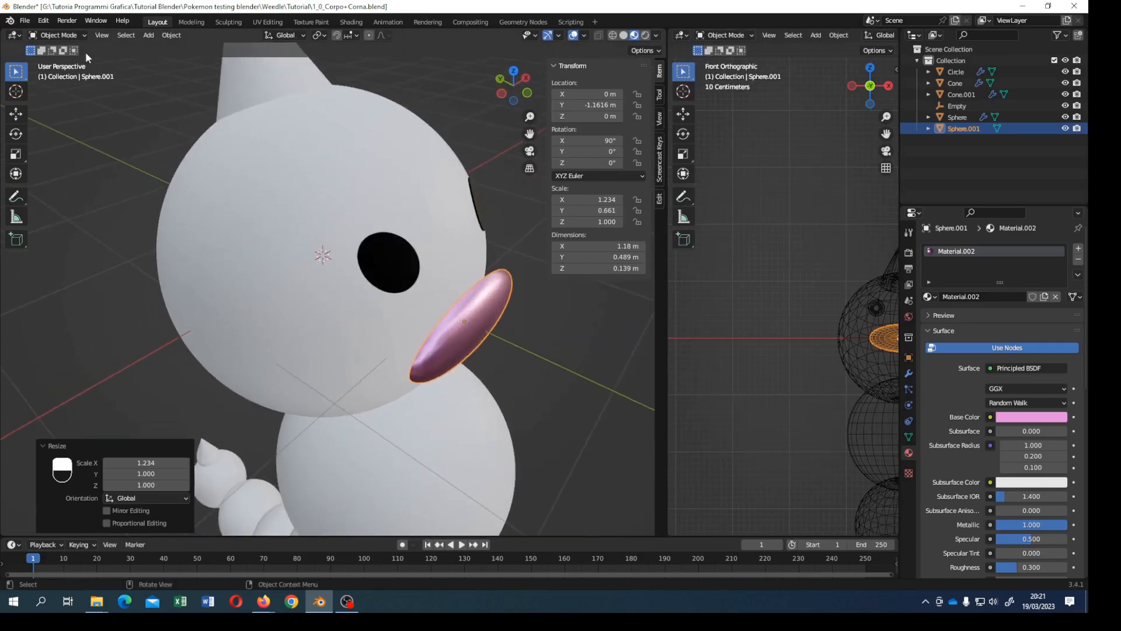
pyautogui.click(58, 36)
pyautogui.click(55, 55)
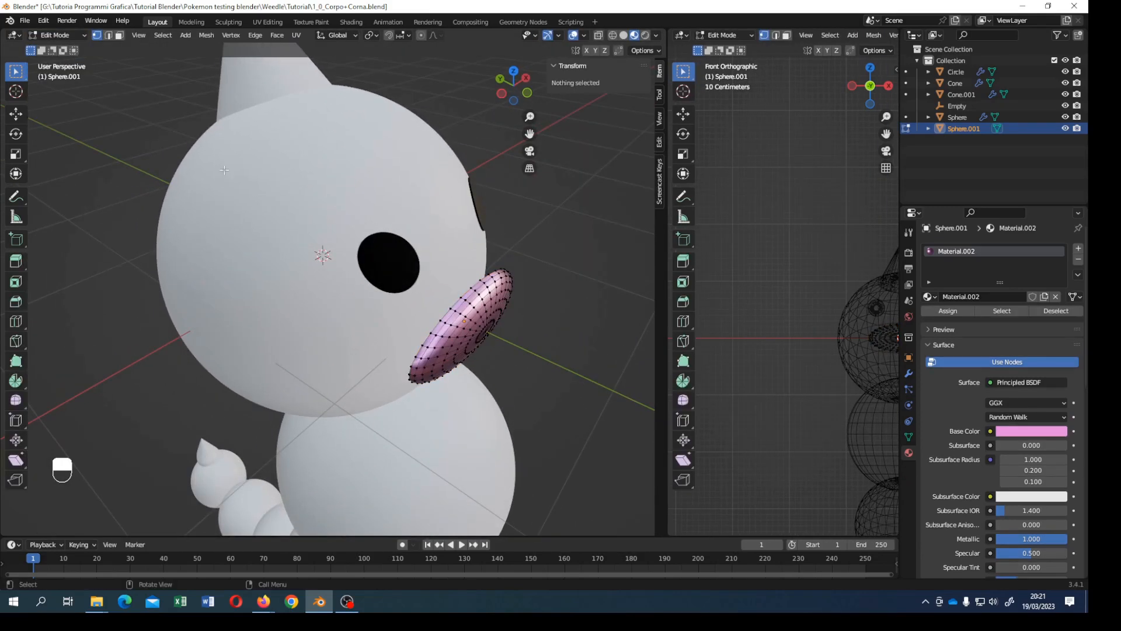
pyautogui.moveTo(275, 211); pyautogui.dragTo(325, 247, button='middle')
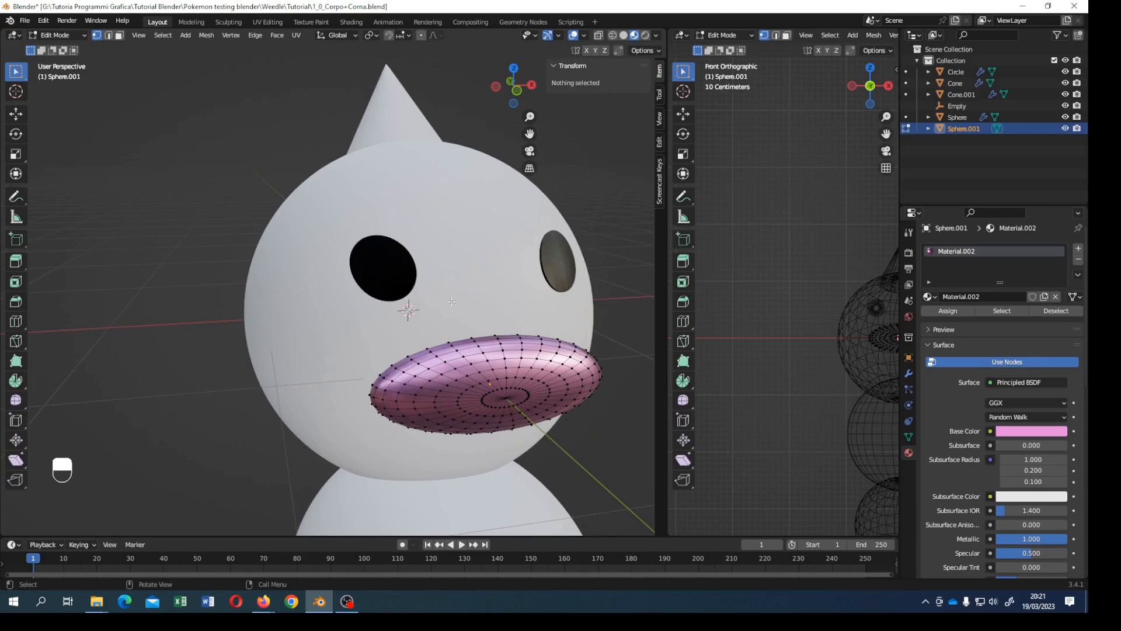
pyautogui.click(108, 35)
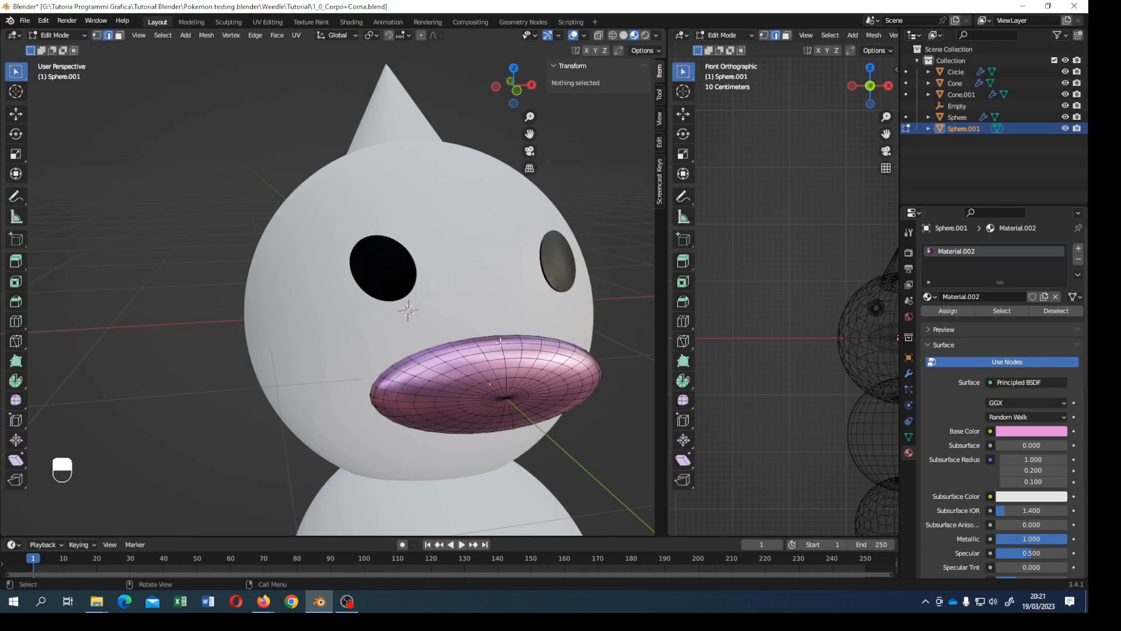
pyautogui.click(500, 342)
pyautogui.moveTo(501, 341); pyautogui.dragTo(491, 372, button='middle')
pyautogui.press('KP_Divide')
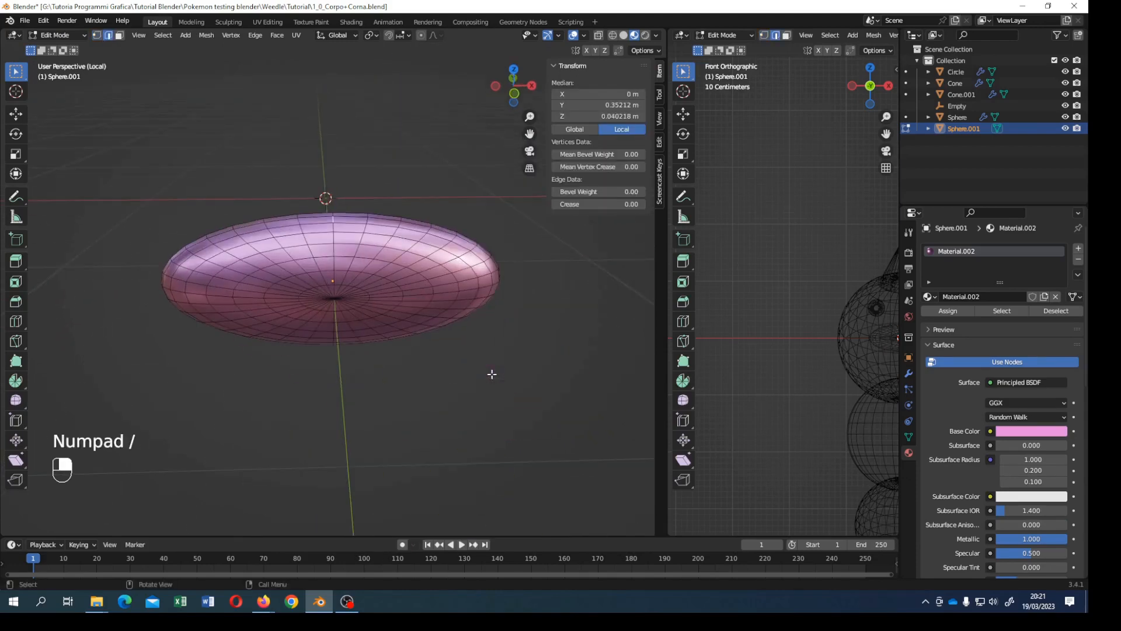
# Step: Select the central vertical line of edges across the nose's front from top to bottom, and leave local view
pyautogui.press('alt')
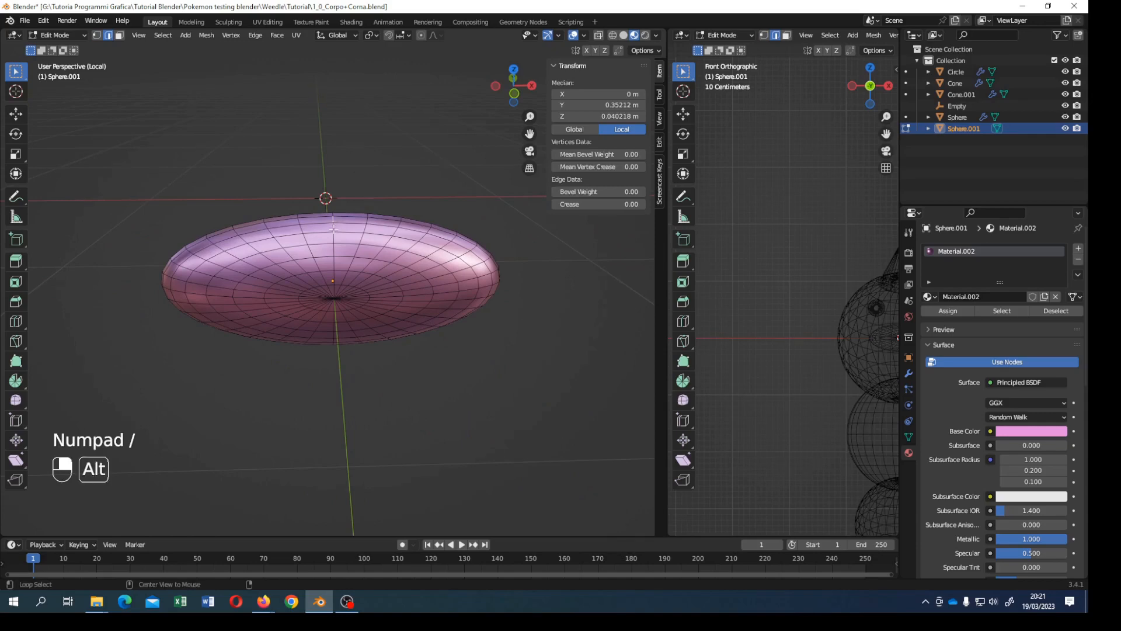
pyautogui.keyDown('alt'); pyautogui.click(334, 227); pyautogui.keyUp('alt')
pyautogui.moveTo(333, 227); pyautogui.dragTo(325, 282, button='middle')
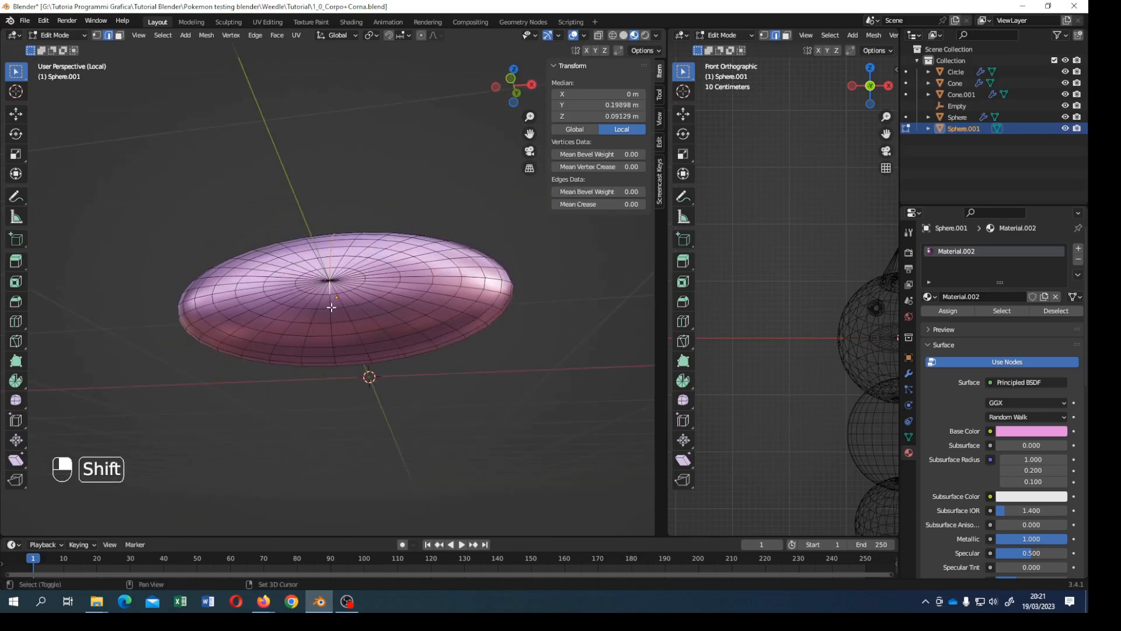
pyautogui.keyDown('shift'); pyautogui.click(332, 335); pyautogui.keyUp('shift')
pyautogui.keyDown('shift'); pyautogui.click(336, 332); pyautogui.keyUp('shift')
pyautogui.keyDown('shift'); pyautogui.click(334, 342); pyautogui.keyUp('shift')
pyautogui.keyDown('shift'); pyautogui.click(334, 352); pyautogui.keyUp('shift')
pyautogui.keyDown('shift'); pyautogui.click(334, 360); pyautogui.keyUp('shift')
pyautogui.moveTo(335, 360); pyautogui.dragTo(332, 335, button='middle')
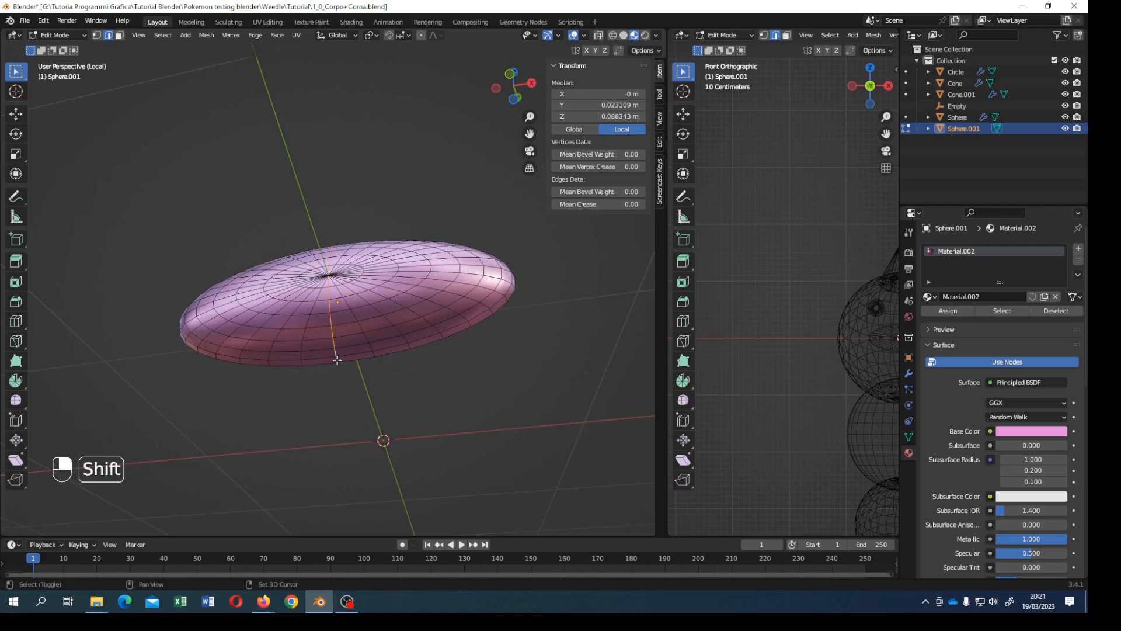
pyautogui.keyDown('shift'); pyautogui.click(336, 360); pyautogui.keyUp('shift')
pyautogui.press('KP_Divide')
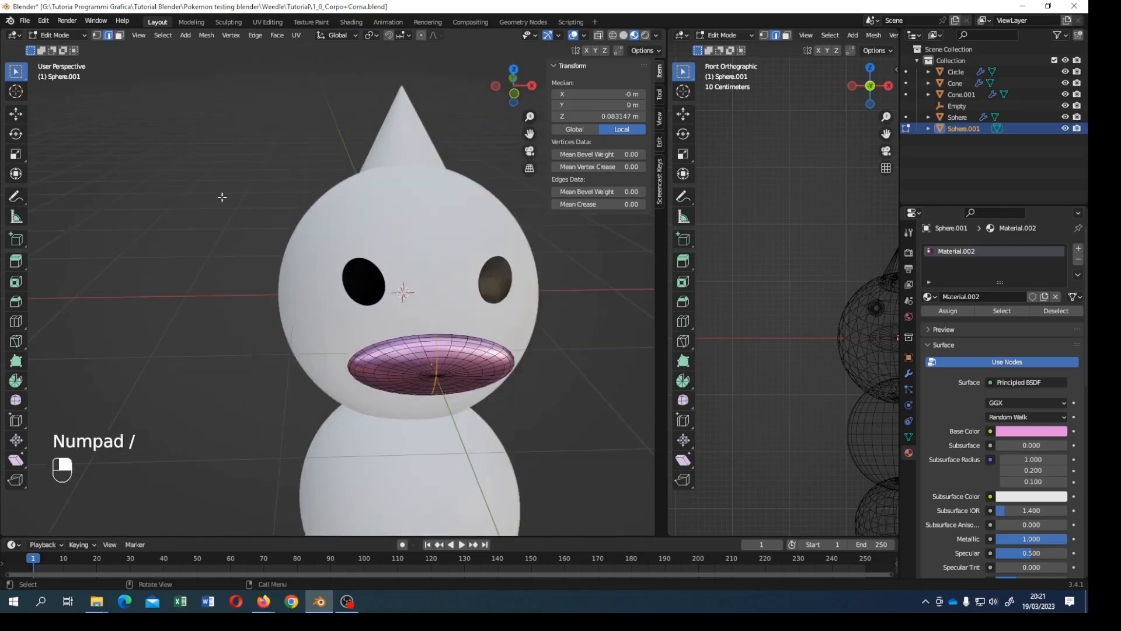
# Step: Move the nose's centre edges about -0.111 m along global Y with smooth proportional editing of size 1 m, and return to Object Mode
pyautogui.moveTo(114, 91); pyautogui.dragTo(227, 181, button='middle')
pyautogui.keyDown('shift'); pyautogui.moveTo(361, 195); pyautogui.dragTo(281, 257, button='middle'); pyautogui.keyUp('shift')
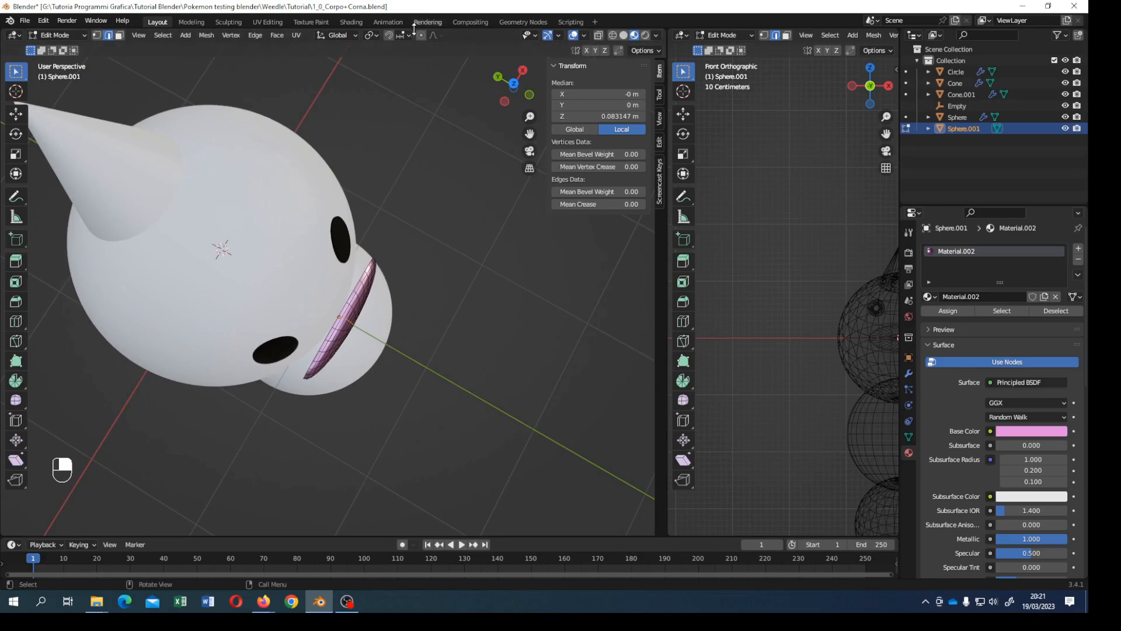
pyautogui.scroll(2, 381, 323)
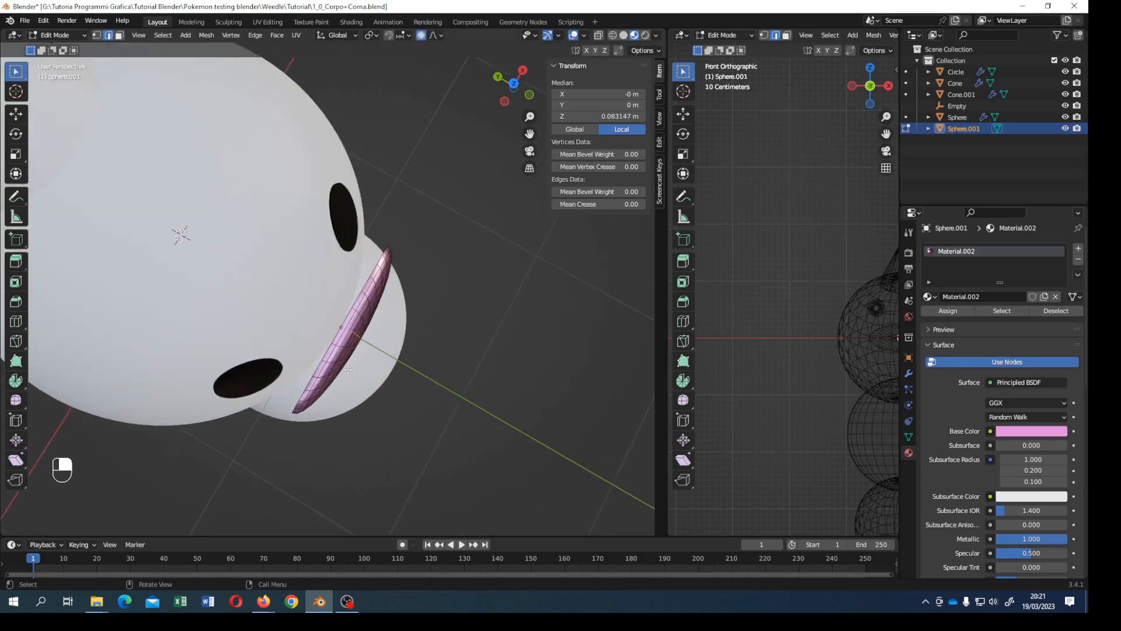
pyautogui.press('g')
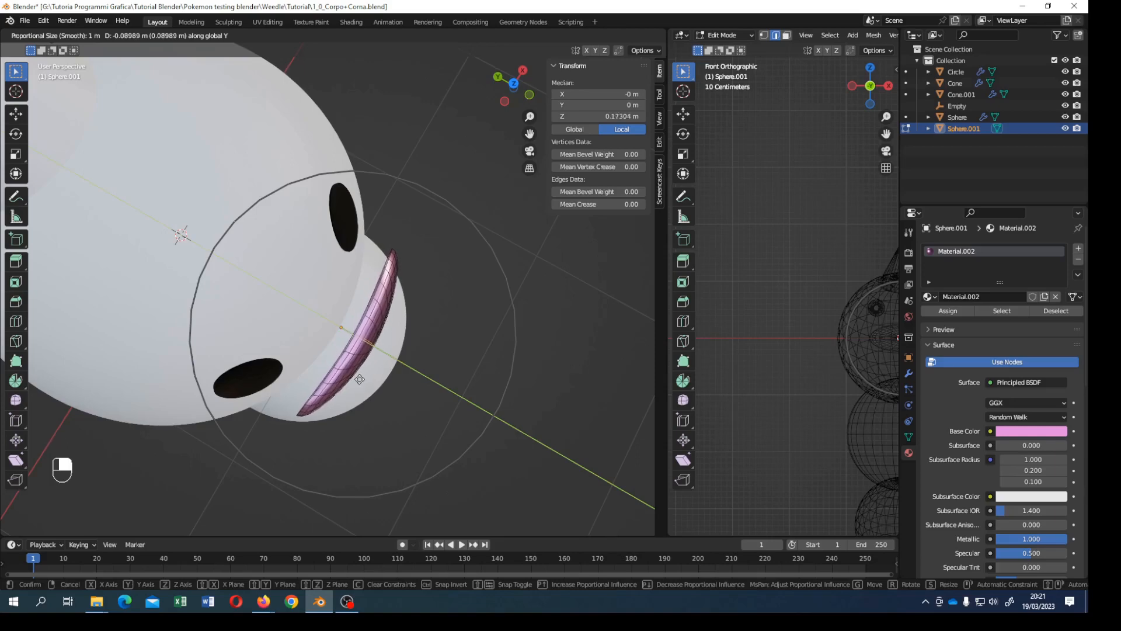
pyautogui.scroll(2, 363, 380)
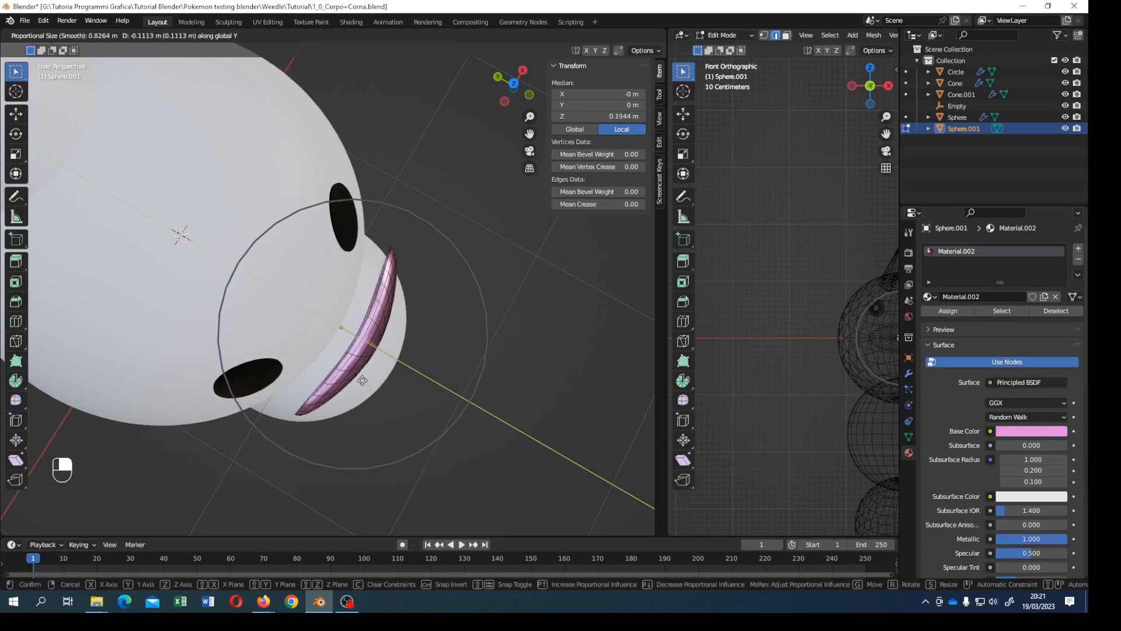
pyautogui.scroll(-1, 363, 380)
pyautogui.scroll(-1, 363, 380)
pyautogui.click(362, 380)
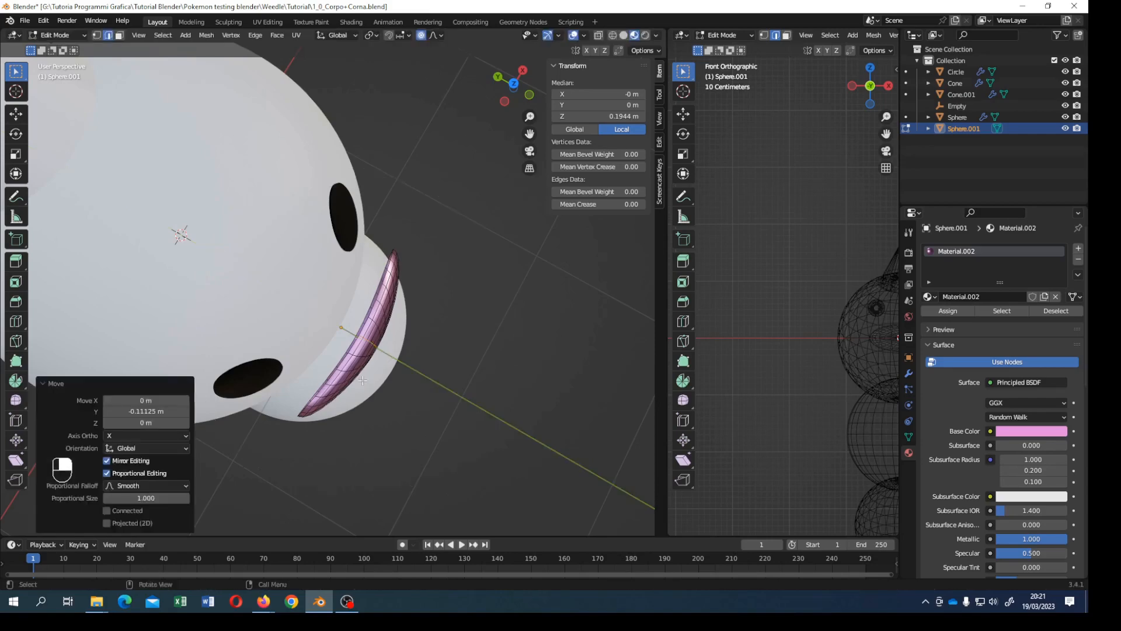
pyautogui.click(70, 36)
pyautogui.click(59, 47)
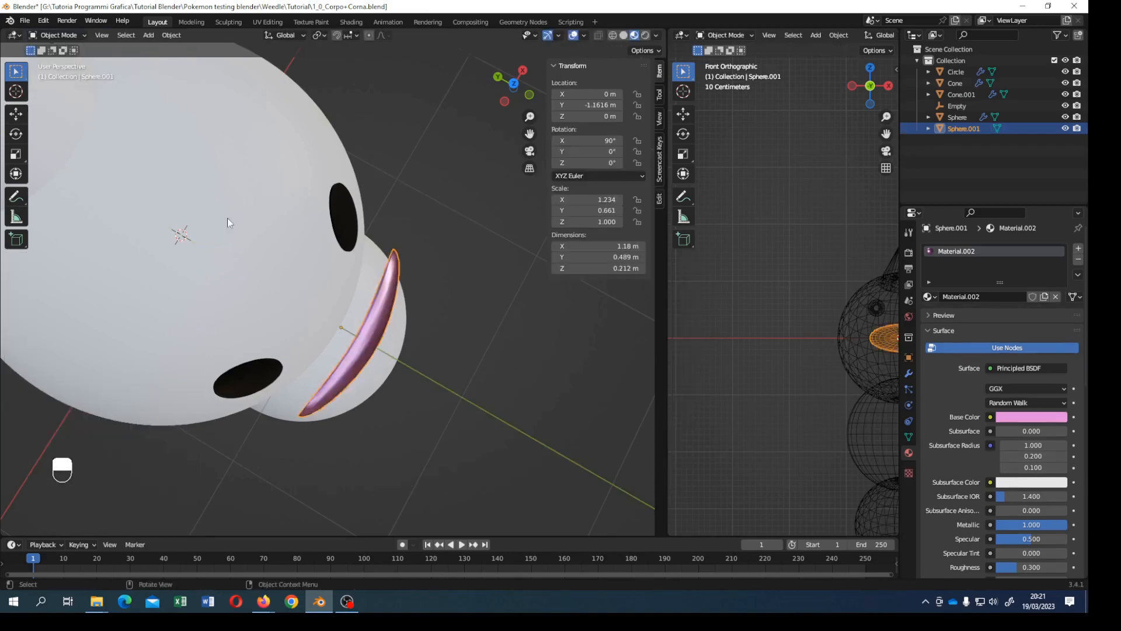
# Step: Move the nose about 0.185 m along global Y into the head and deselect it
pyautogui.press('g')
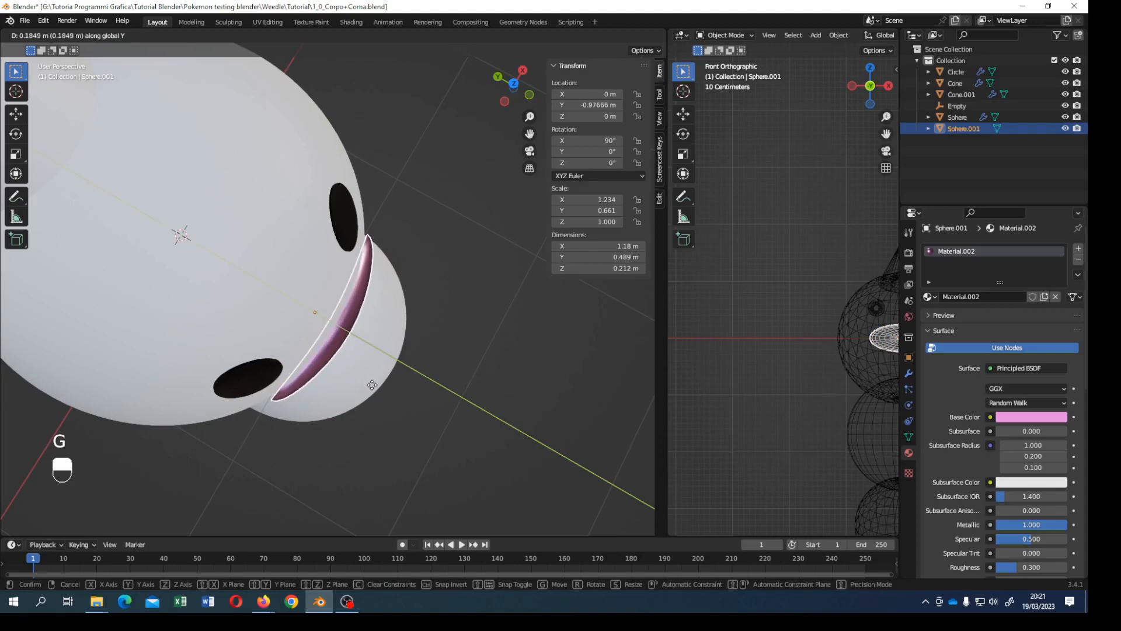
pyautogui.click(372, 388)
pyautogui.press('KP_1')
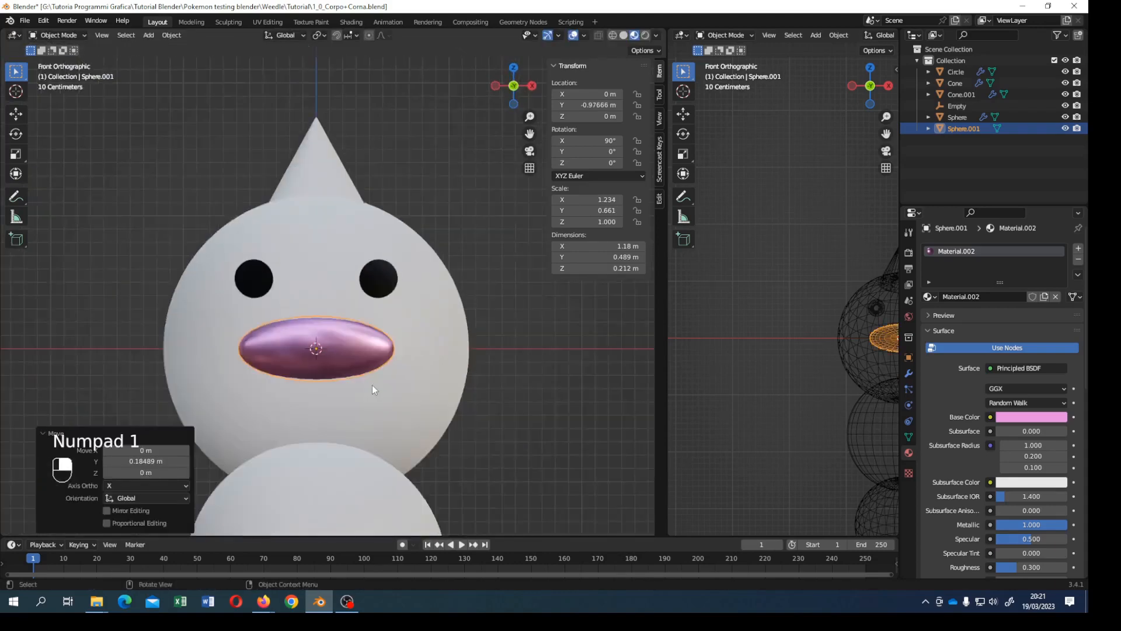
pyautogui.click(461, 398)
# Step: Add a UV sphere at the origin and scale it uniformly to about 0.22
pyautogui.scroll(-3, 462, 395)
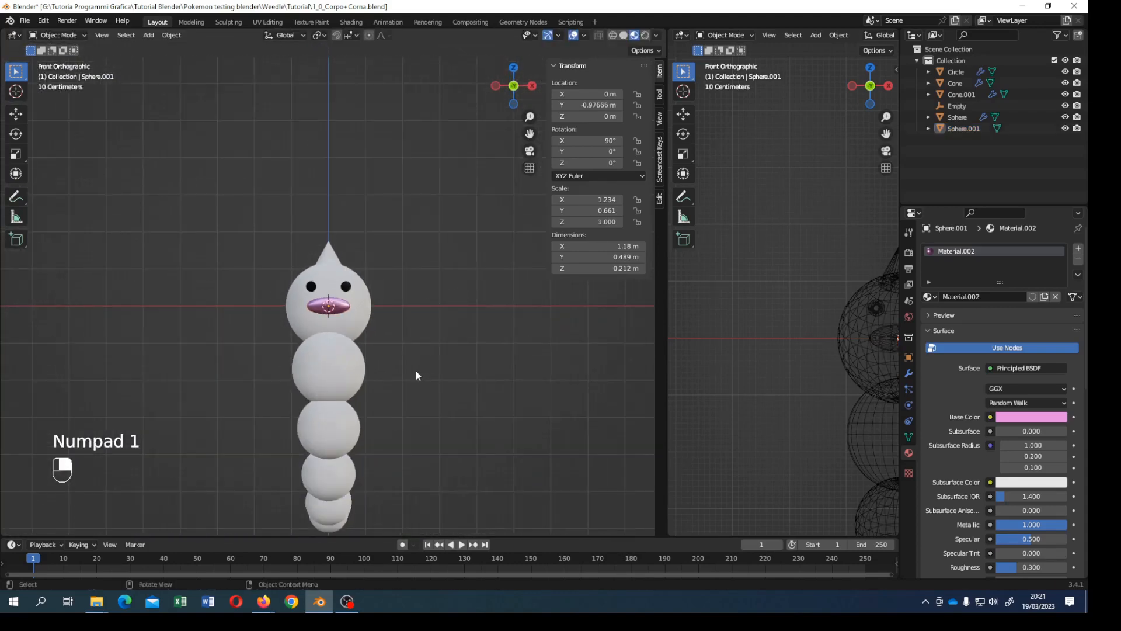
pyautogui.hotkey('shift', 'a')
pyautogui.moveTo(392, 359)
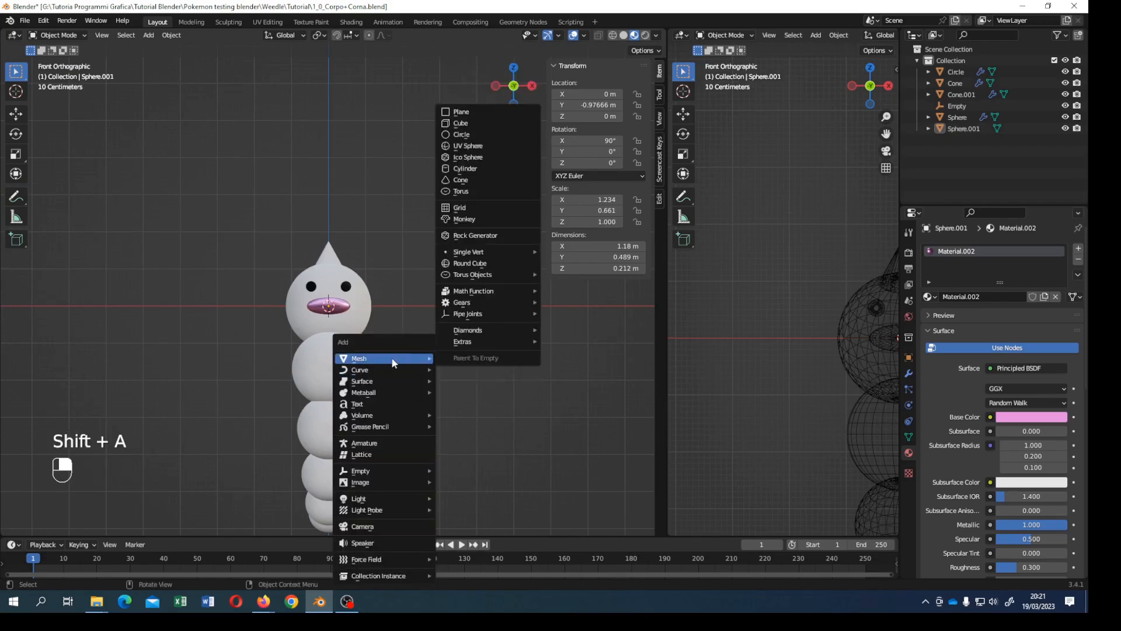
pyautogui.click(476, 145)
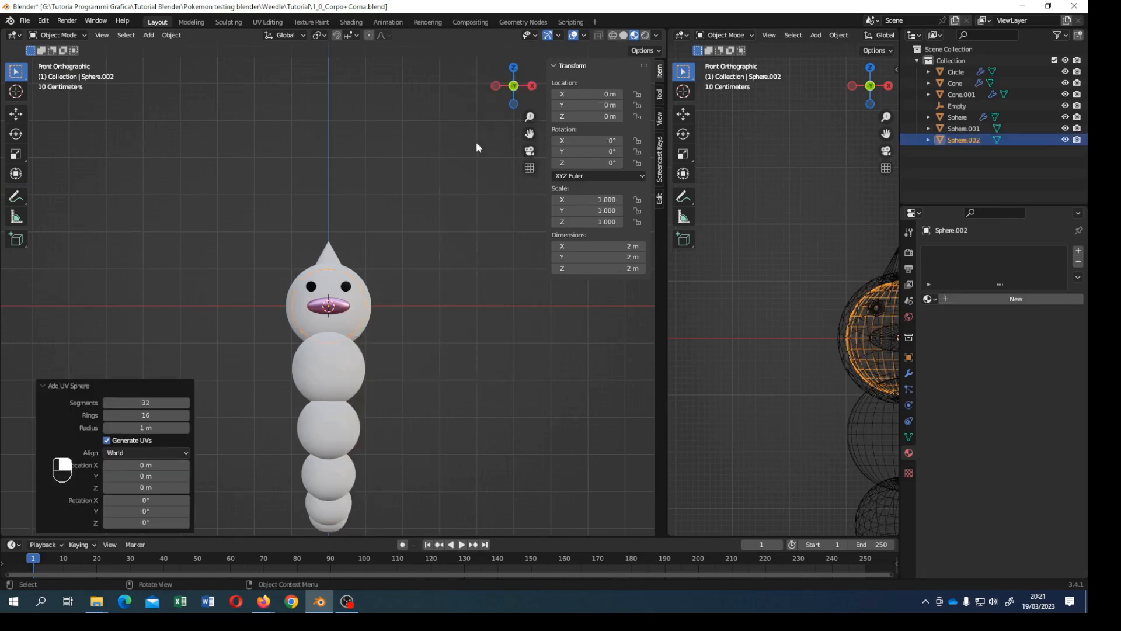
pyautogui.scroll(-2, 452, 292)
pyautogui.press('s')
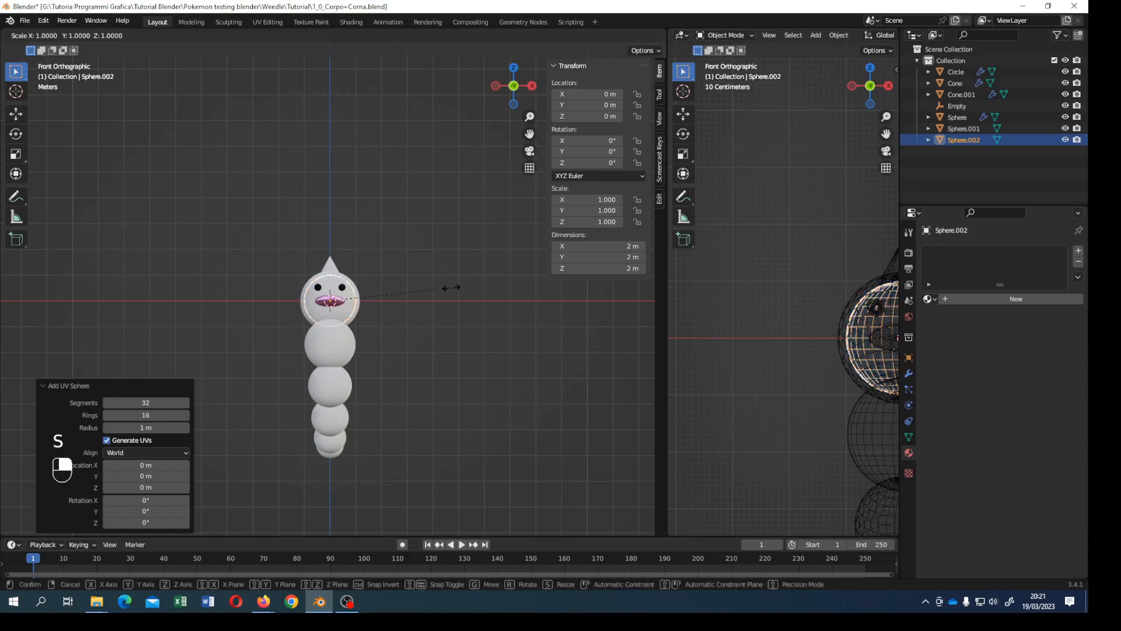
pyautogui.click(357, 297)
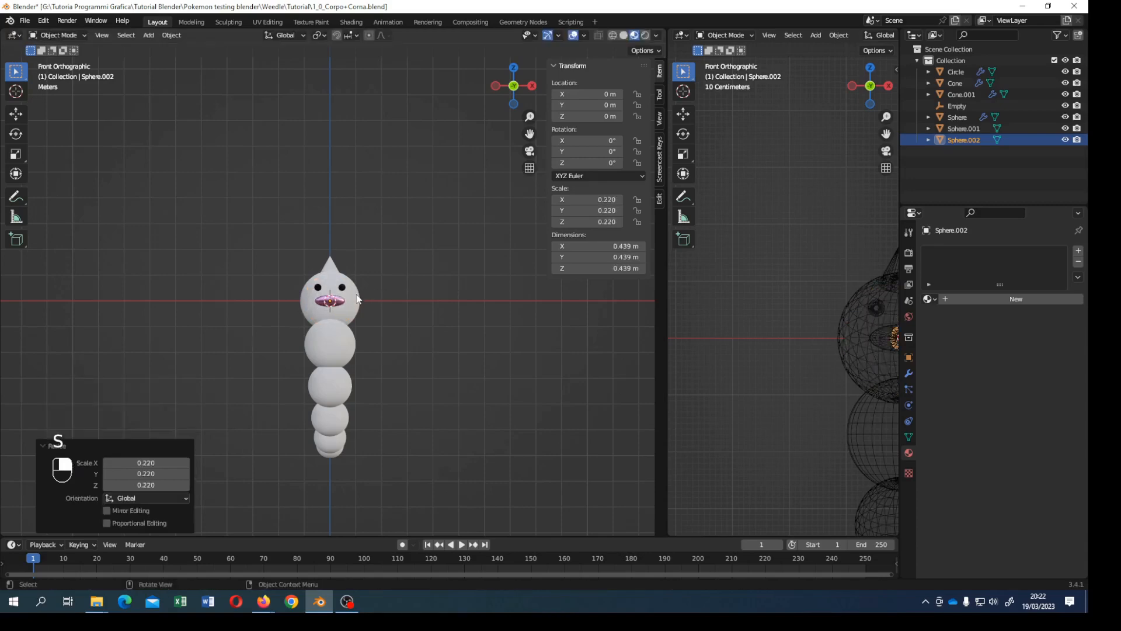
# Step: Move the small sphere to about X 0.529 m, Y -1.757 m, Z -1.366 m, at the front of the body segment below the head
pyautogui.press('g')
pyautogui.press('x')
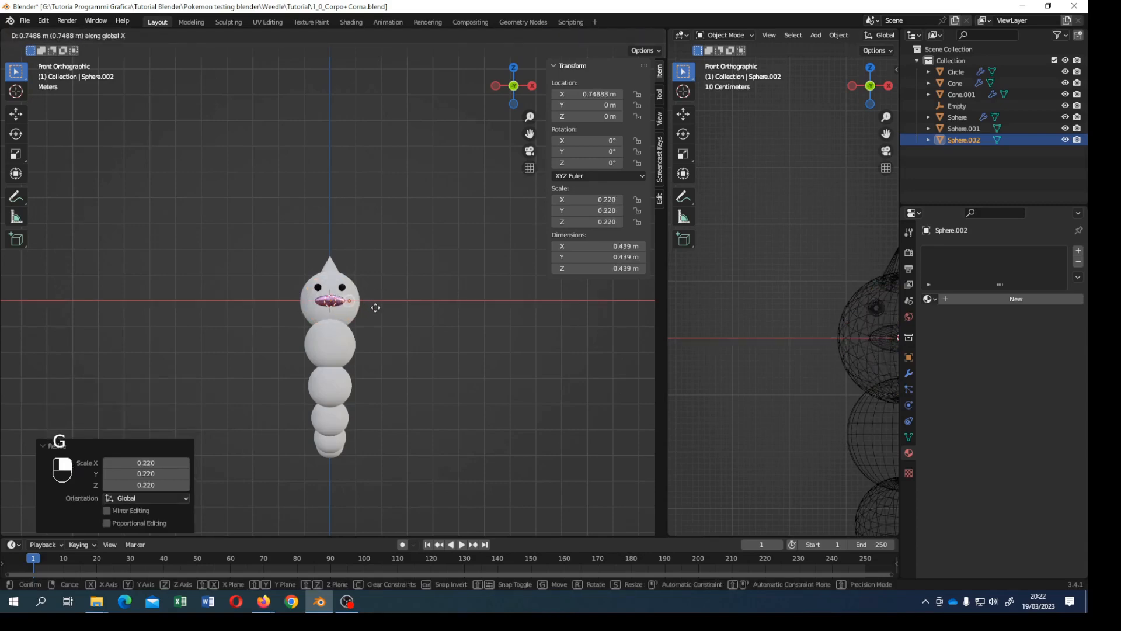
pyautogui.click(369, 310)
pyautogui.press('g')
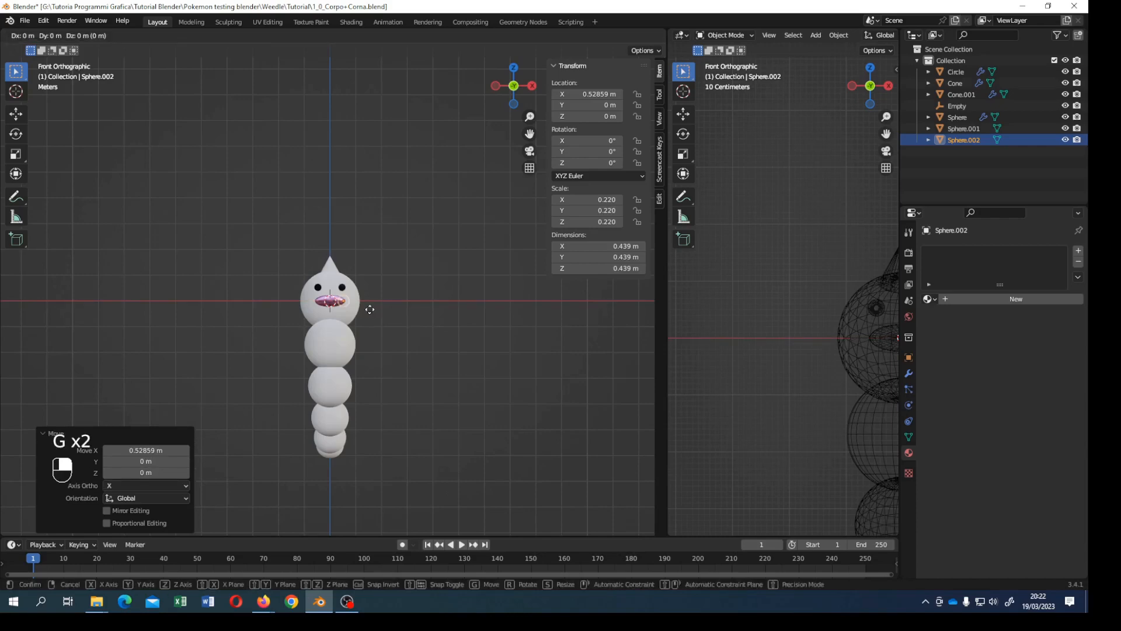
pyautogui.press('z')
pyautogui.click(380, 349)
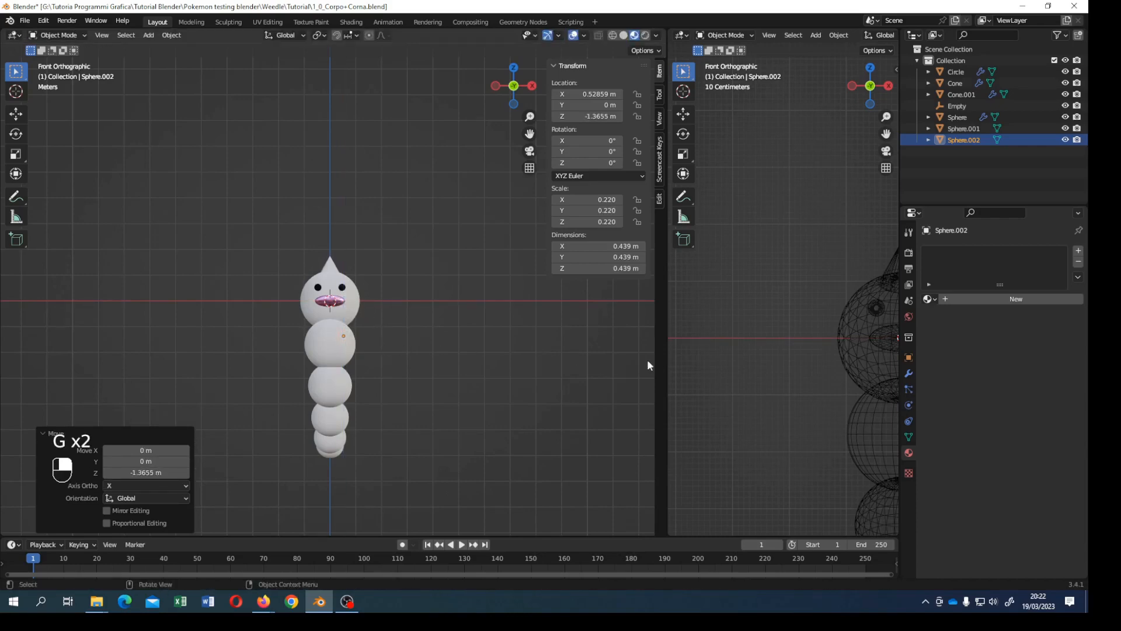
pyautogui.press('KP_3')
pyautogui.press('g')
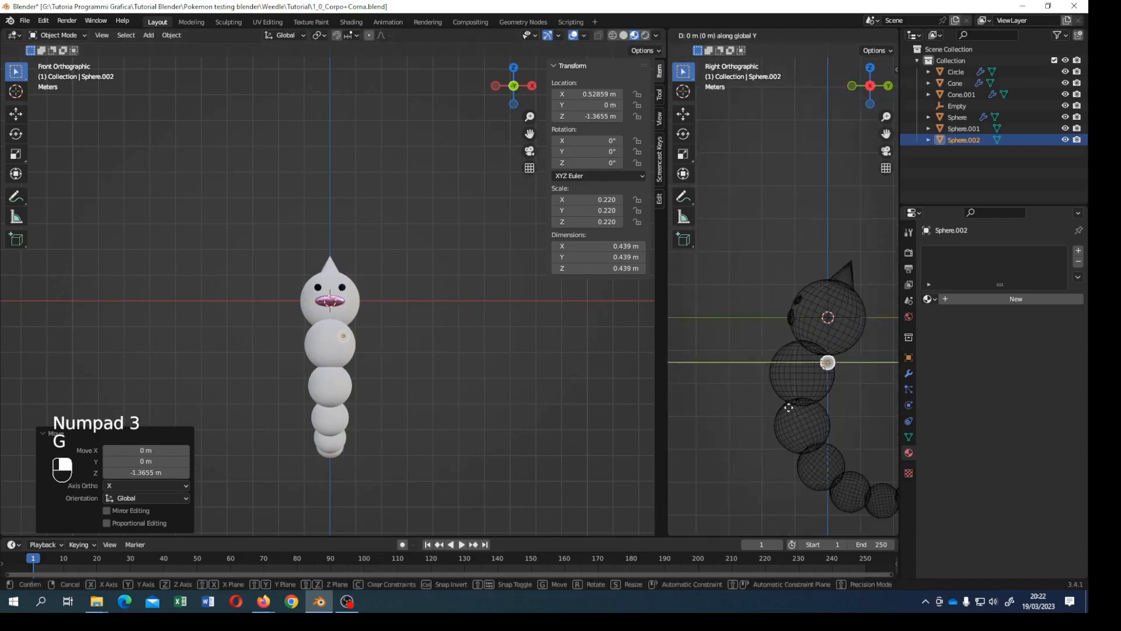
pyautogui.click(730, 414)
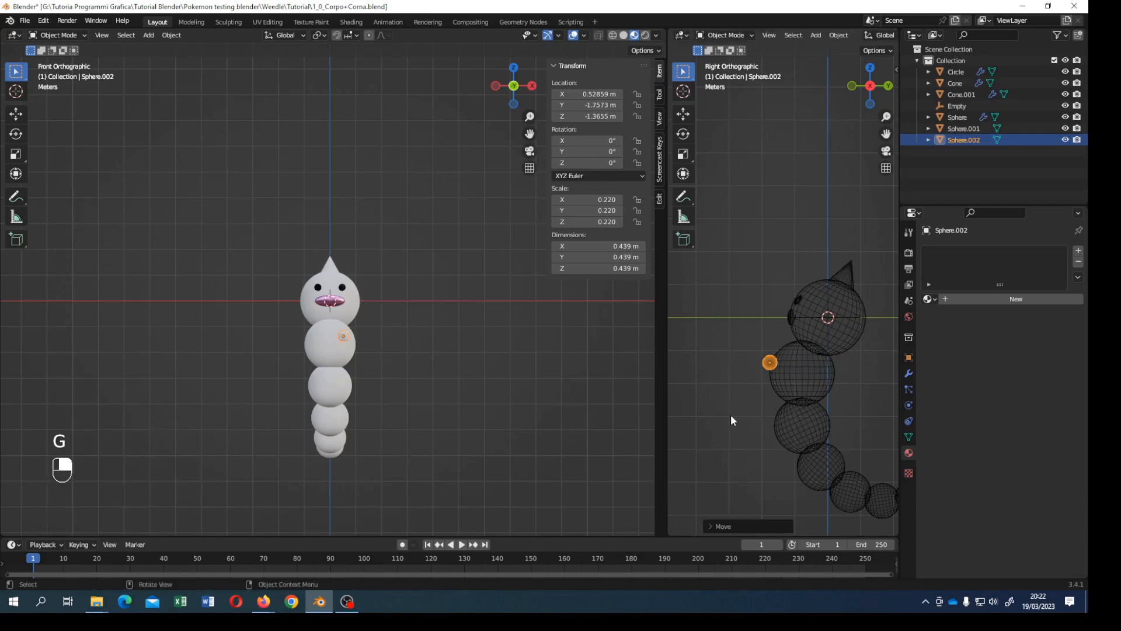
# Step: Shade the small sphere smooth with Auto Smooth at 30° and assign it the pink metallic Material.002
pyautogui.scroll(8, 440, 394)
pyautogui.keyDown('shift'); pyautogui.moveTo(441, 395); pyautogui.dragTo(417, 280, button='middle'); pyautogui.keyUp('shift')
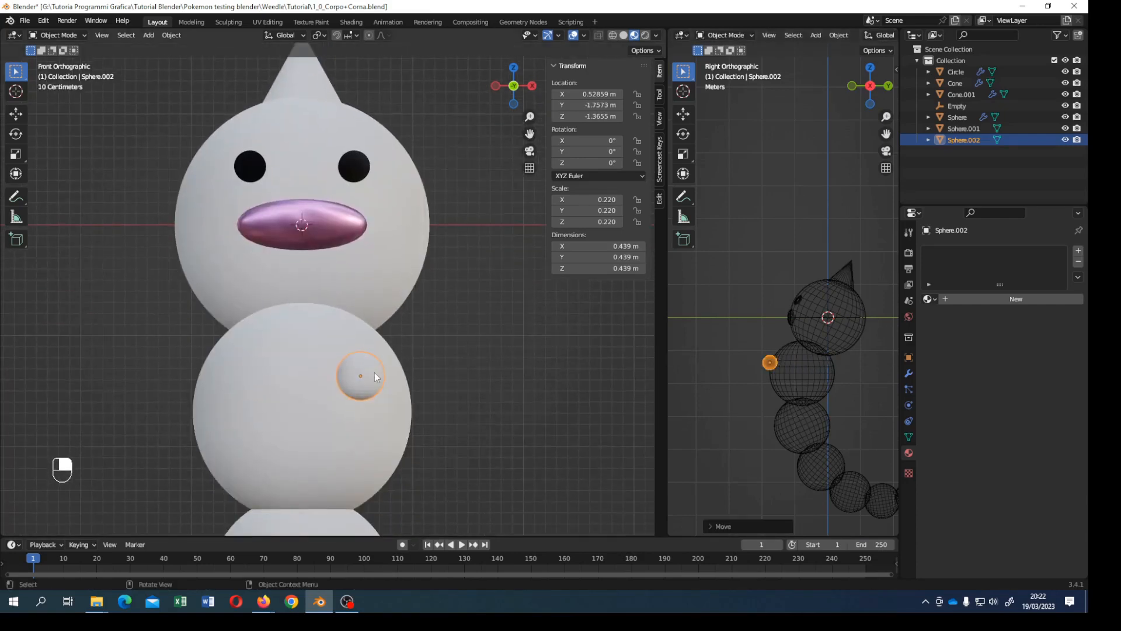
pyautogui.rightClick(372, 376)
pyautogui.click(372, 376)
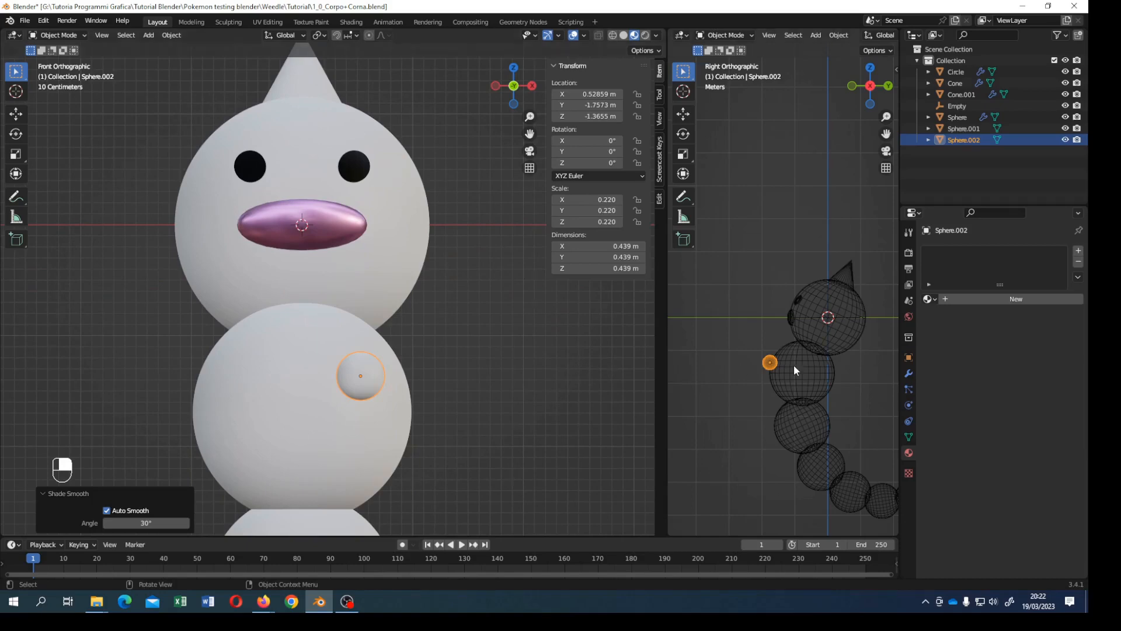
pyautogui.click(929, 299)
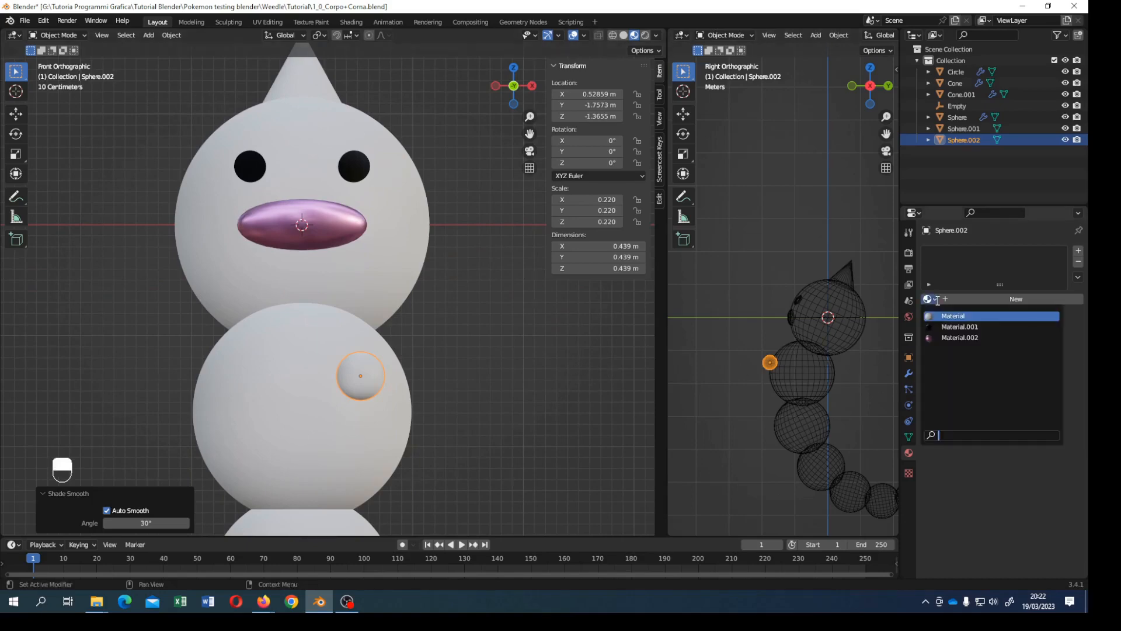
pyautogui.click(947, 339)
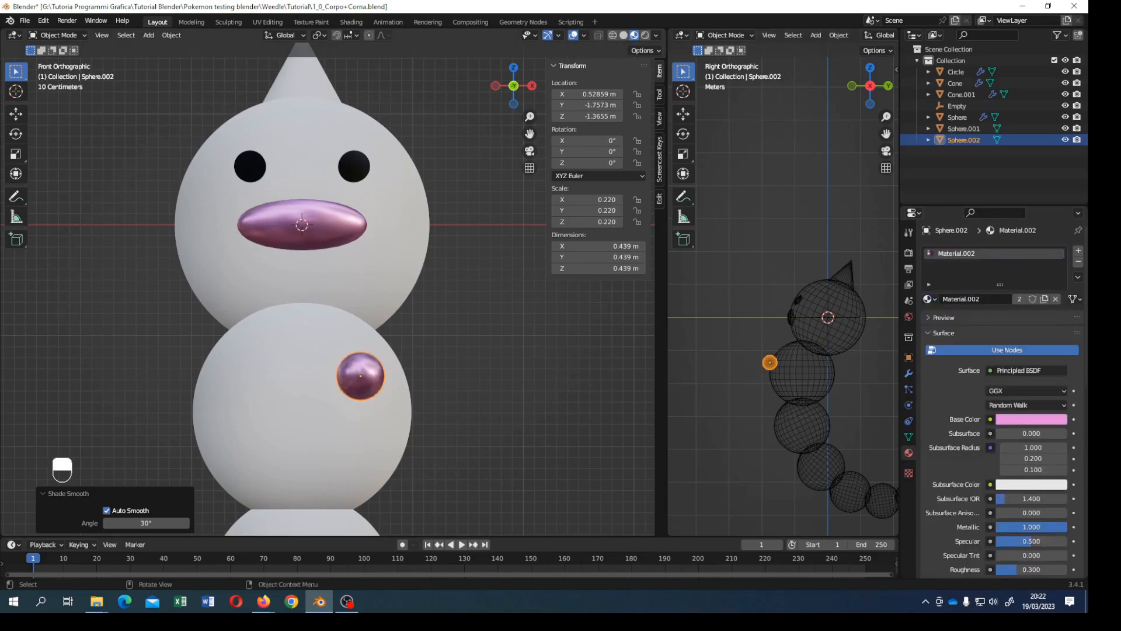
# Step: Scale the small sphere uniformly by about 0.74 and move it about 0.026 m along global X
pyautogui.press('s')
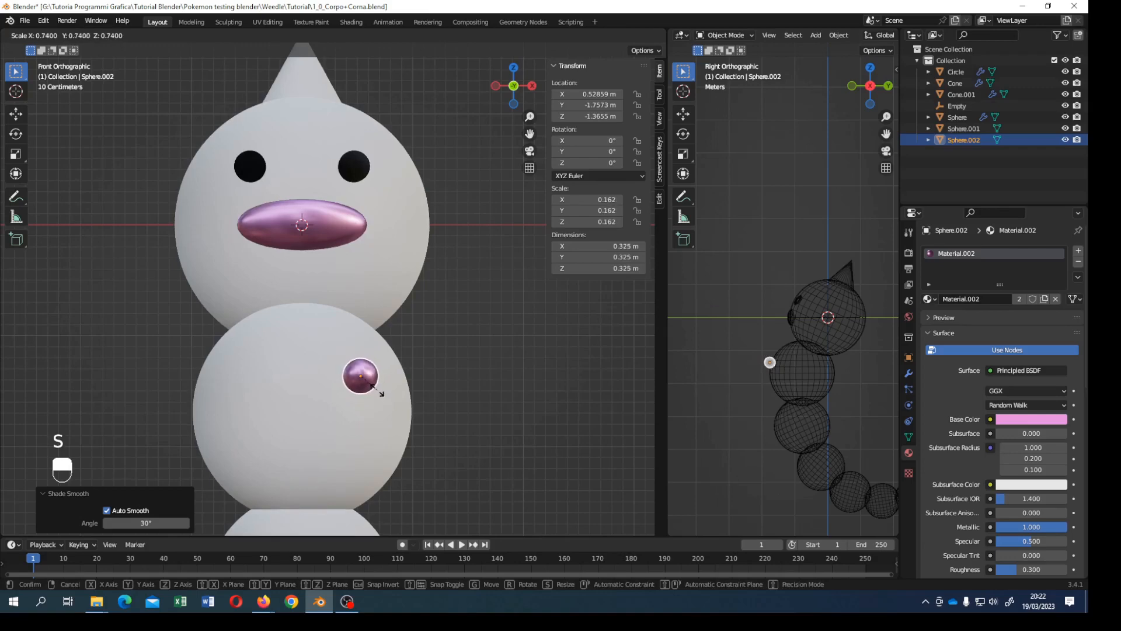
pyautogui.click(378, 393)
pyautogui.press('g')
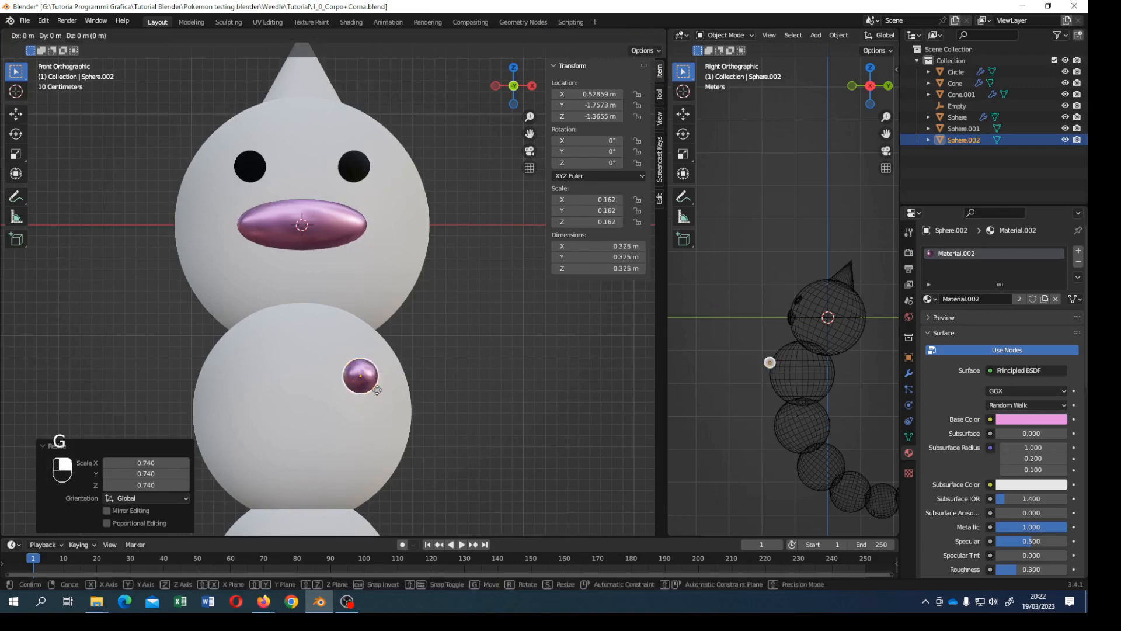
pyautogui.click(382, 392)
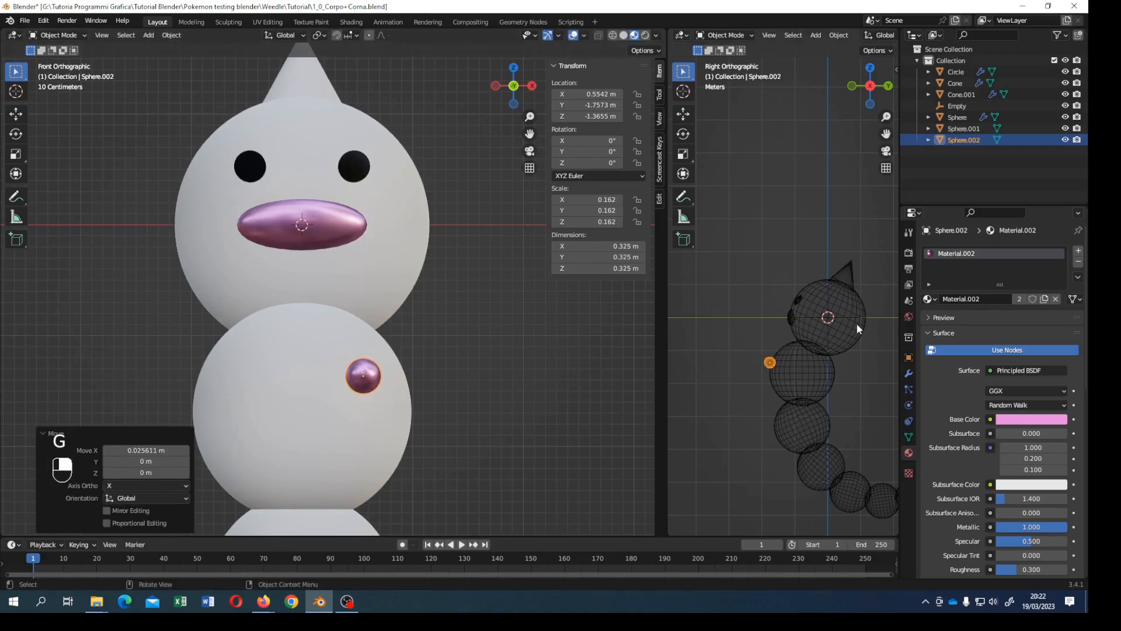
# Step: Rename the small pink sphere as Zampa
pyautogui.click(906, 371)
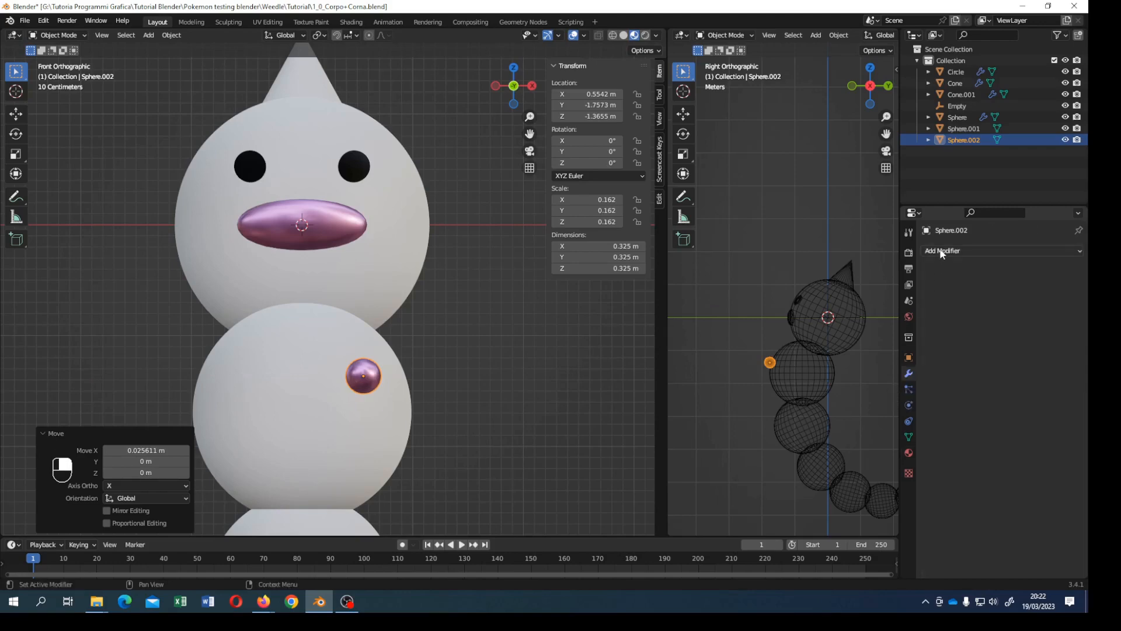
pyautogui.doubleClick(958, 142)
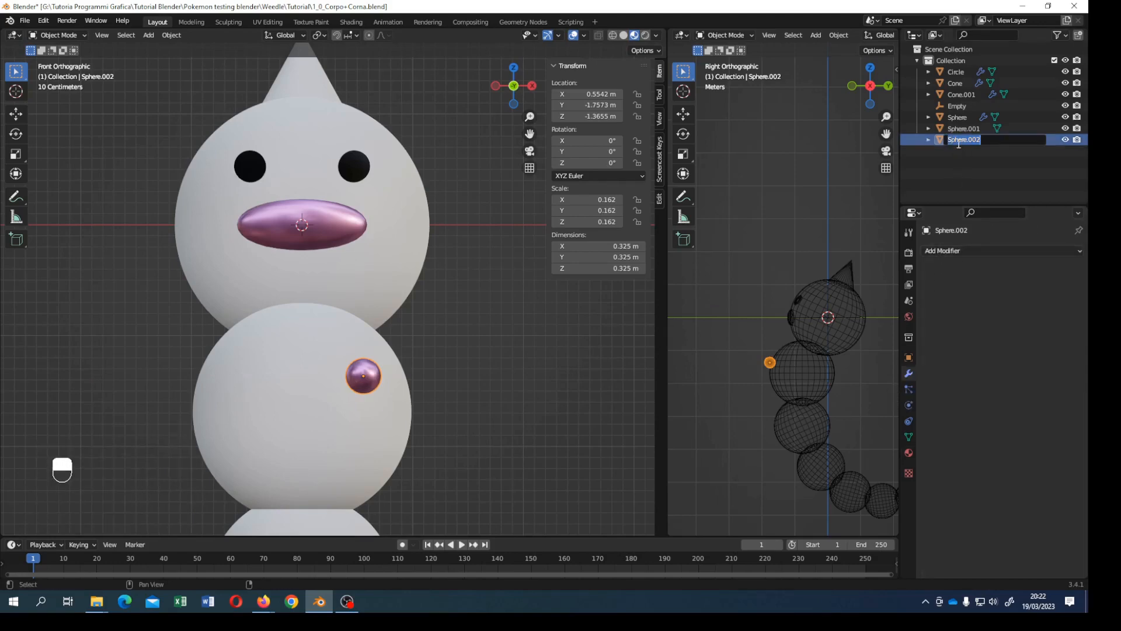
pyautogui.write('Zampa')
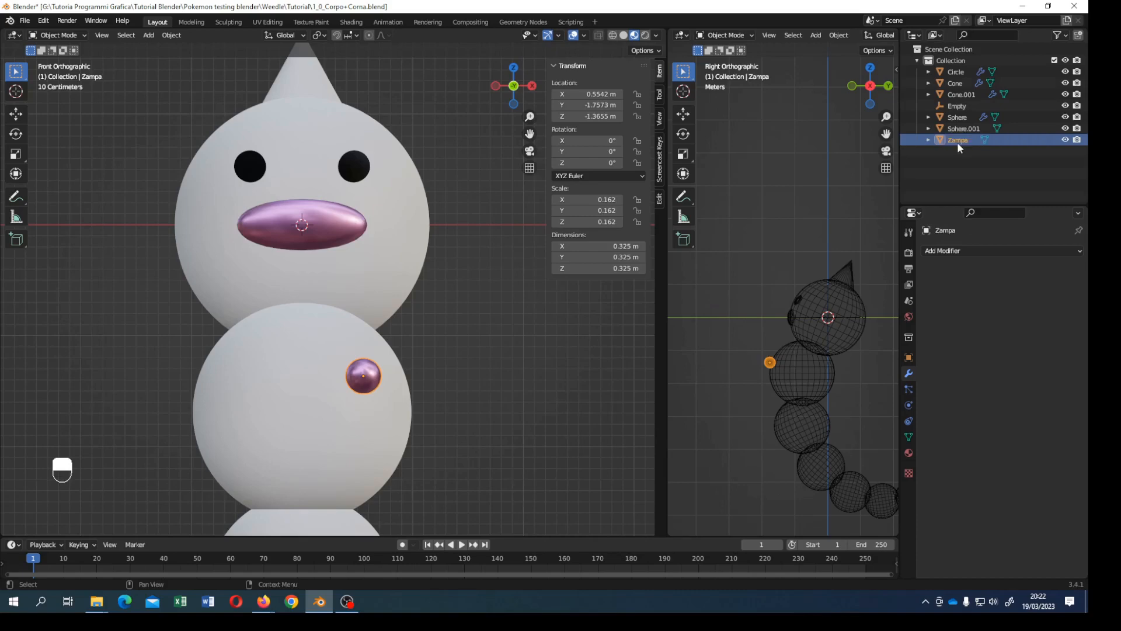
pyautogui.press('Return')
# Step: Add a Mirror modifier on the X axis to Zampa, using Sphere as the mirror object
pyautogui.click(954, 251)
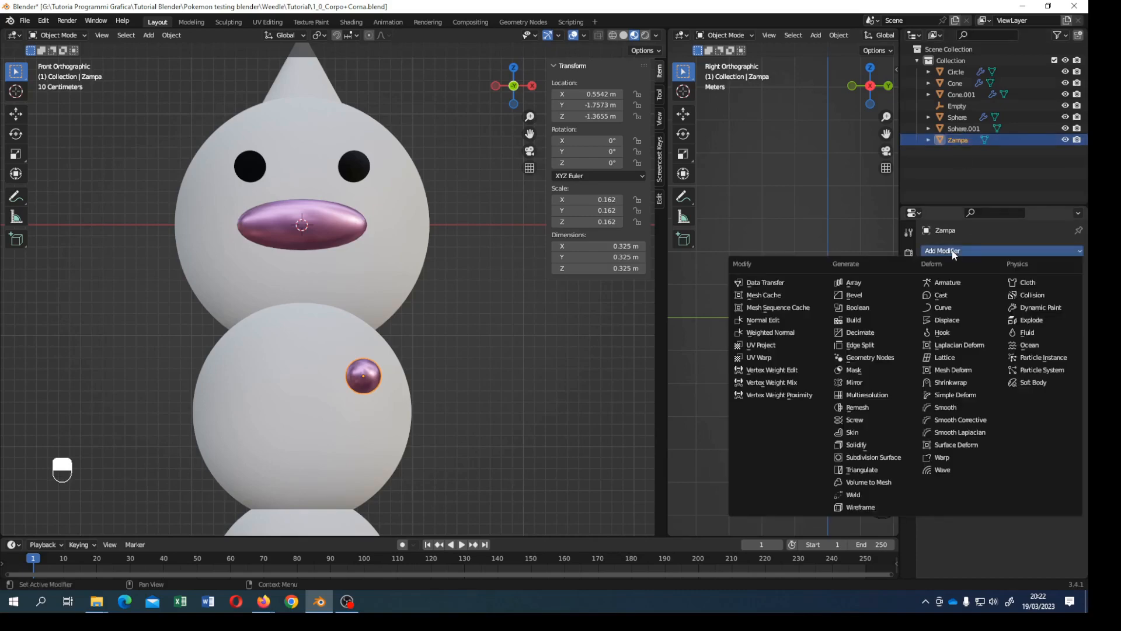
pyautogui.click(856, 381)
pyautogui.click(1006, 329)
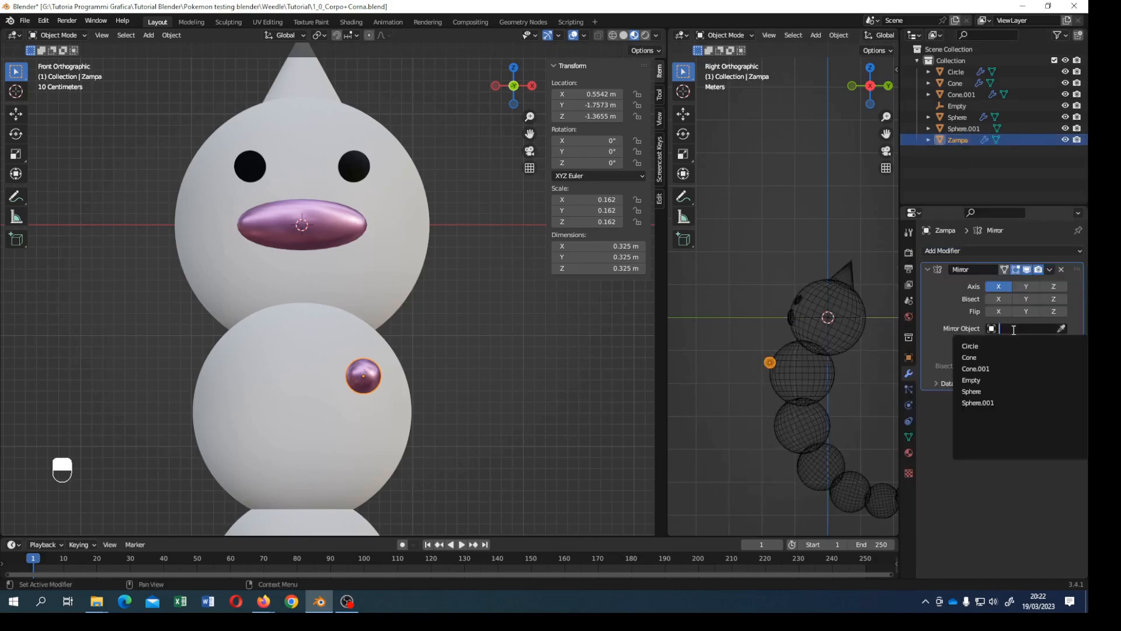
pyautogui.click(992, 390)
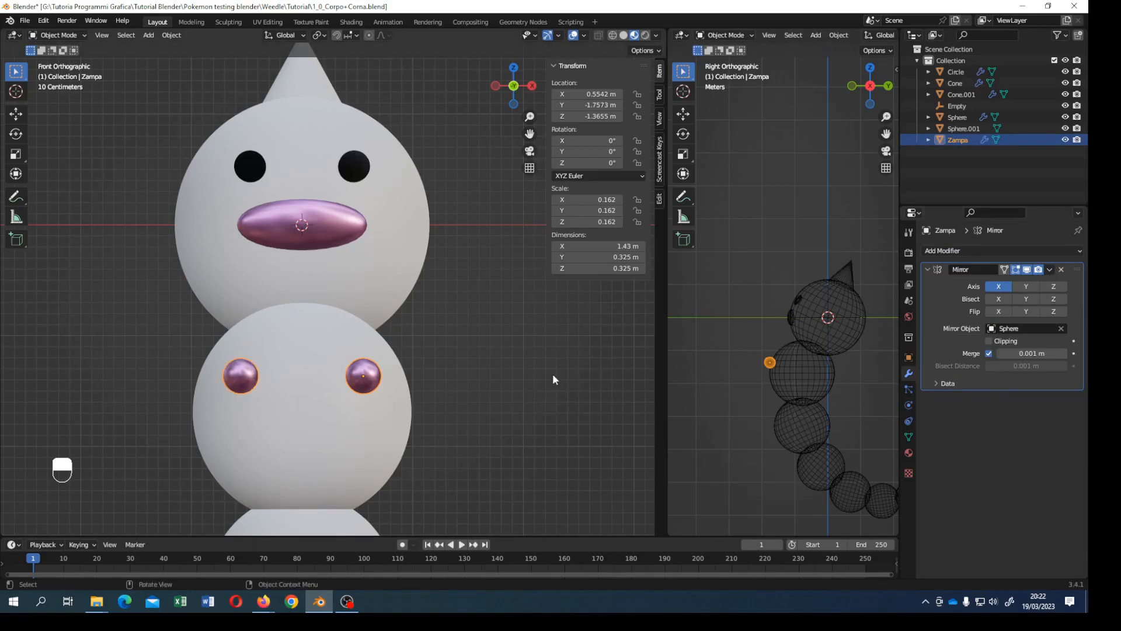
# Step: Move the mirrored leg pair about 0.16 m along global Y into the first body segment
pyautogui.moveTo(552, 373); pyautogui.dragTo(452, 413, button='middle')
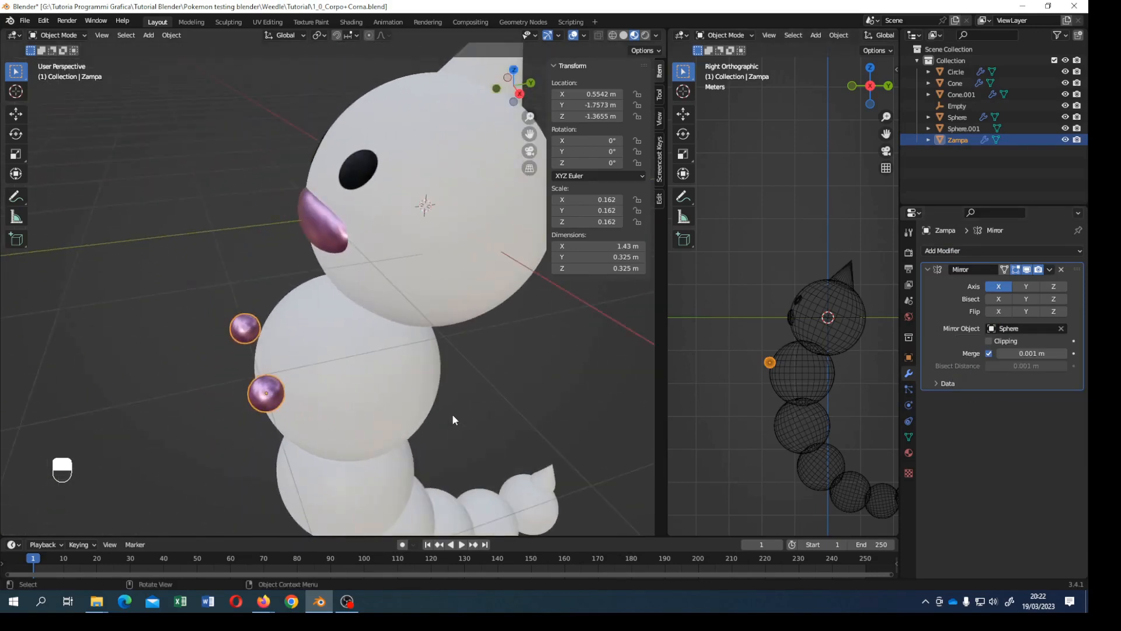
pyautogui.press('g')
pyautogui.press('y')
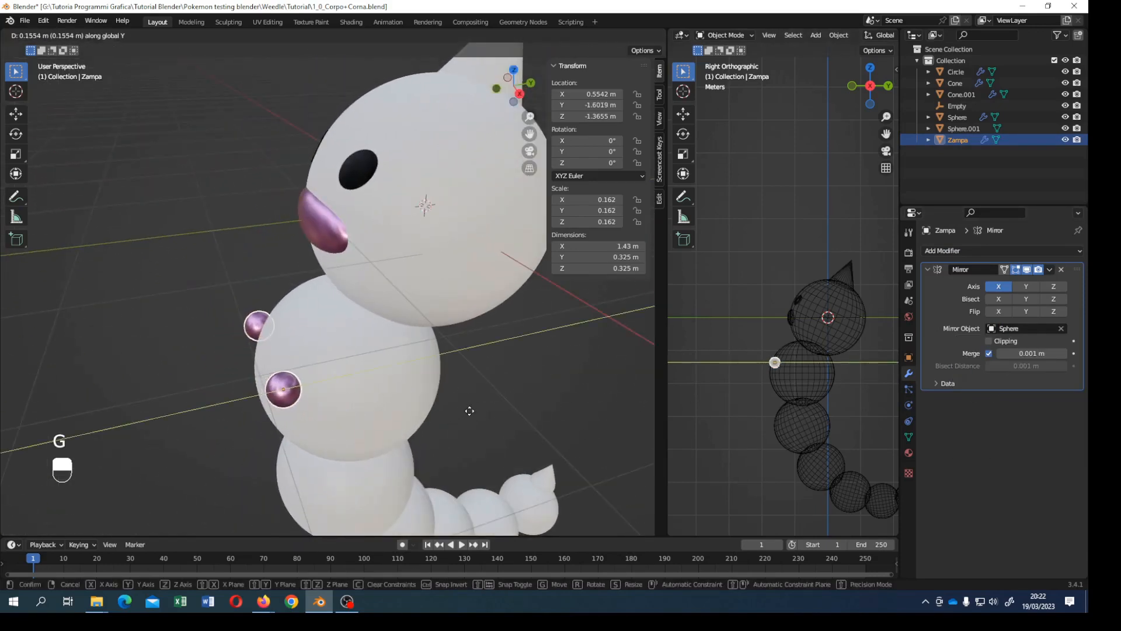
pyautogui.click(469, 409)
# Step: Duplicate the leg pair and place the copy about -1.912 m along global Z on the second body segment
pyautogui.press('KP_3')
pyautogui.scroll(-2, 456, 412)
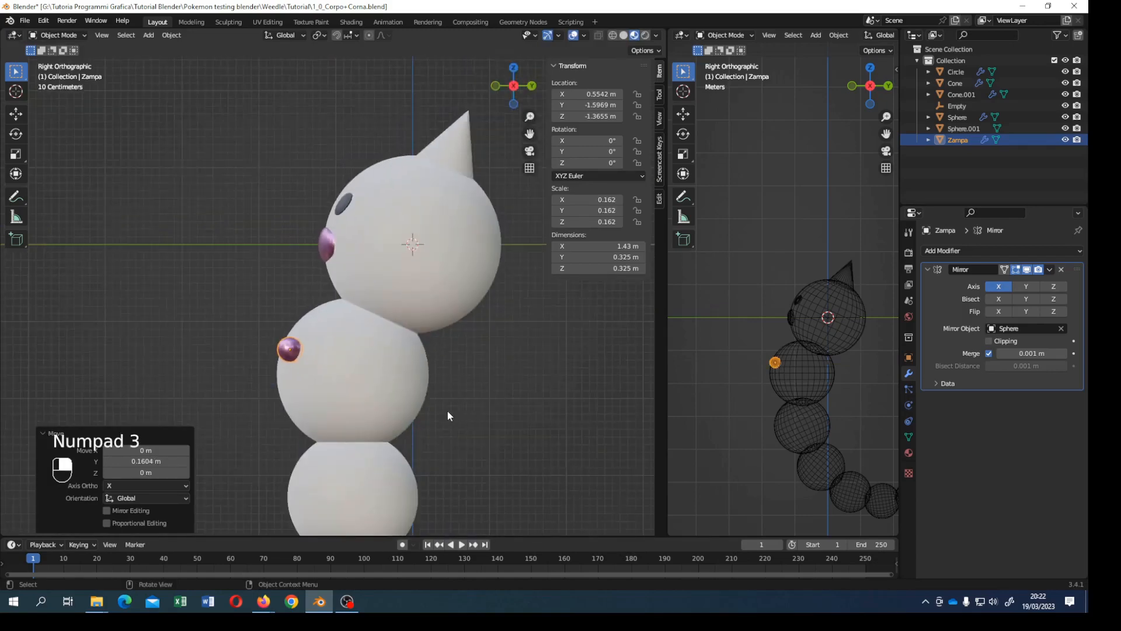
pyautogui.scroll(-3, 373, 403)
pyautogui.keyDown('shift'); pyautogui.moveTo(352, 394); pyautogui.dragTo(339, 314, button='middle'); pyautogui.keyUp('shift')
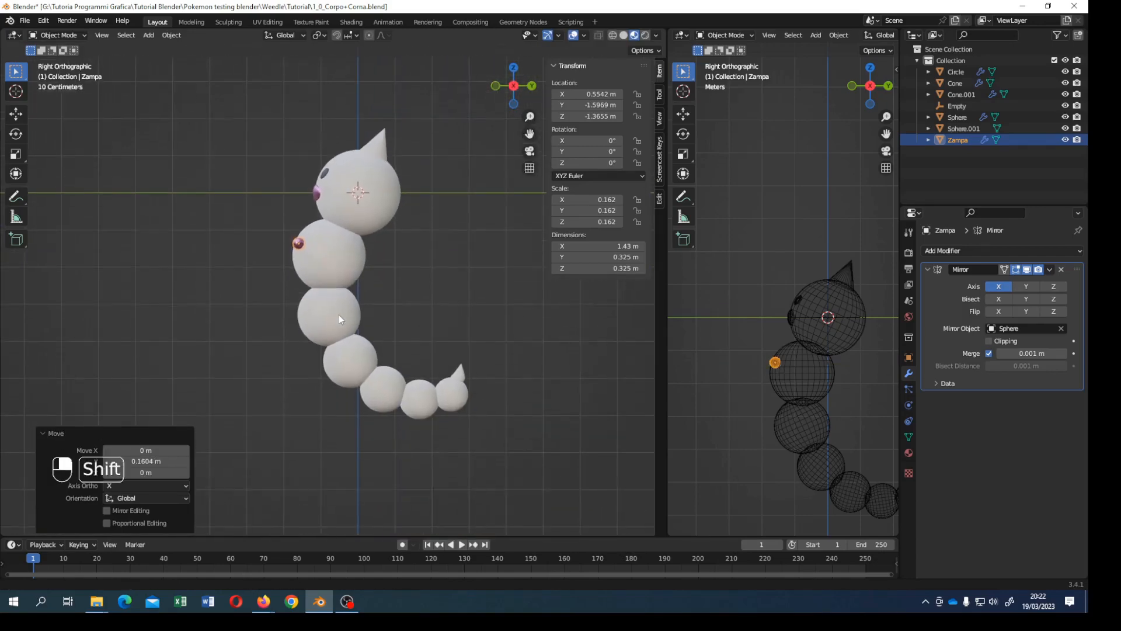
pyautogui.hotkey('shift', 'd')
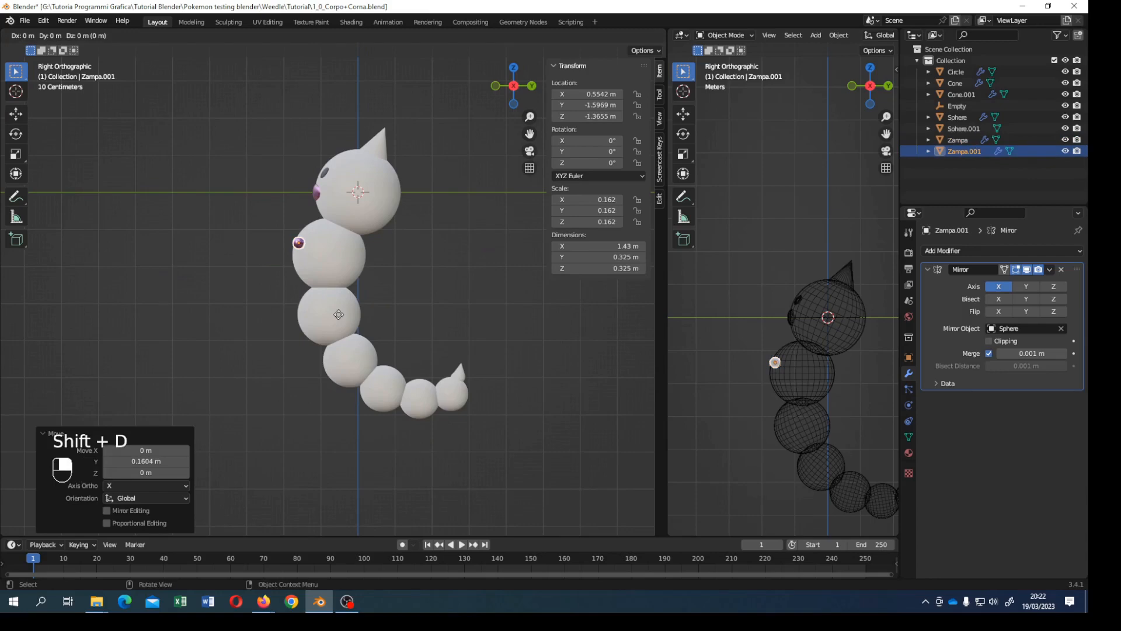
pyautogui.press('z')
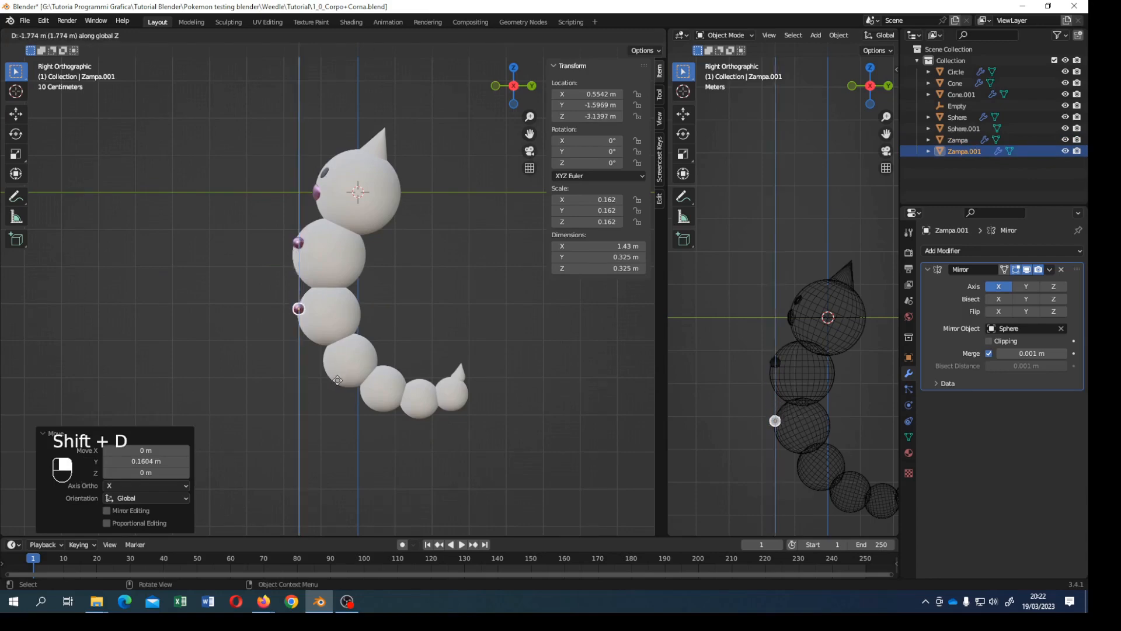
pyautogui.click(338, 385)
# Step: Move the second leg pair about -0.061 m along global X to bring its legs closer together
pyautogui.moveTo(337, 384); pyautogui.dragTo(439, 394, button='middle')
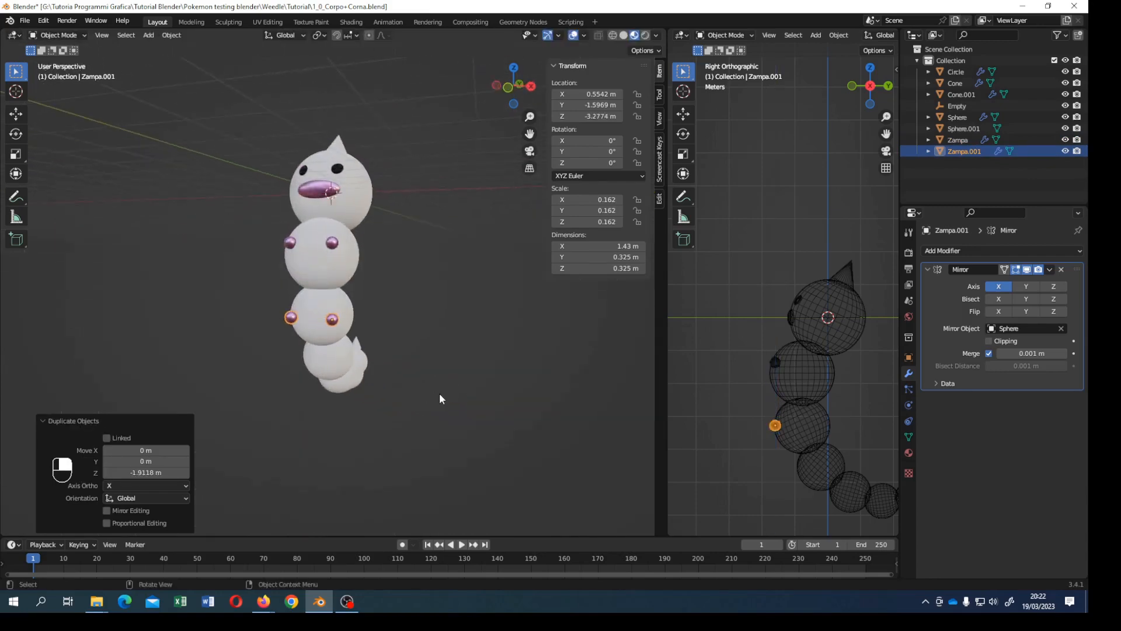
pyautogui.click(331, 321)
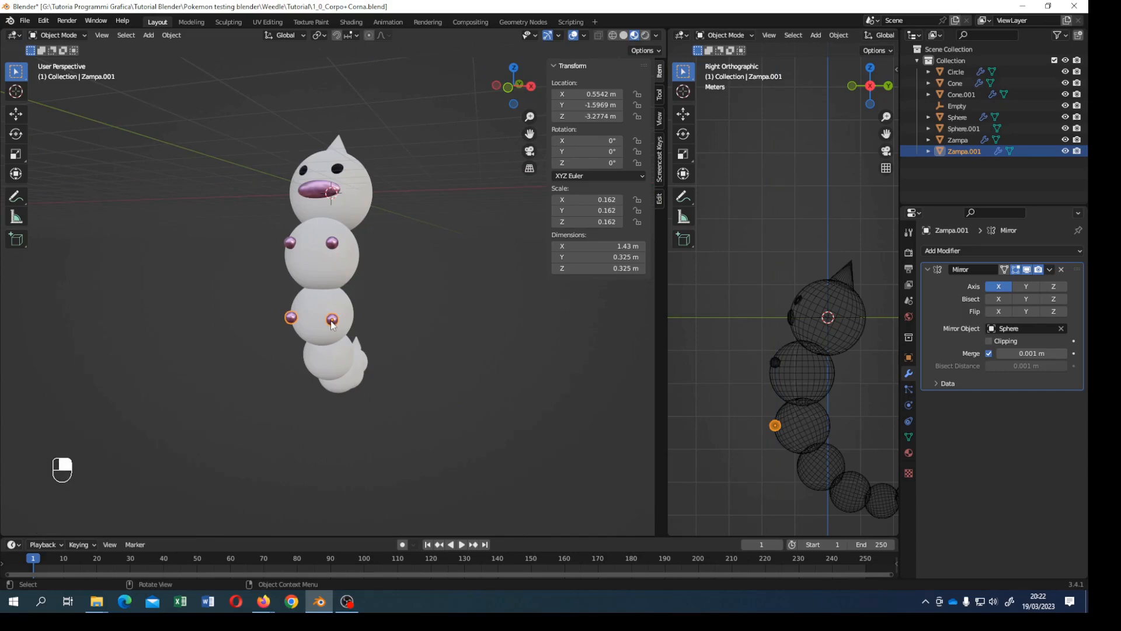
pyautogui.press('g')
pyautogui.press('x')
pyautogui.click(352, 340)
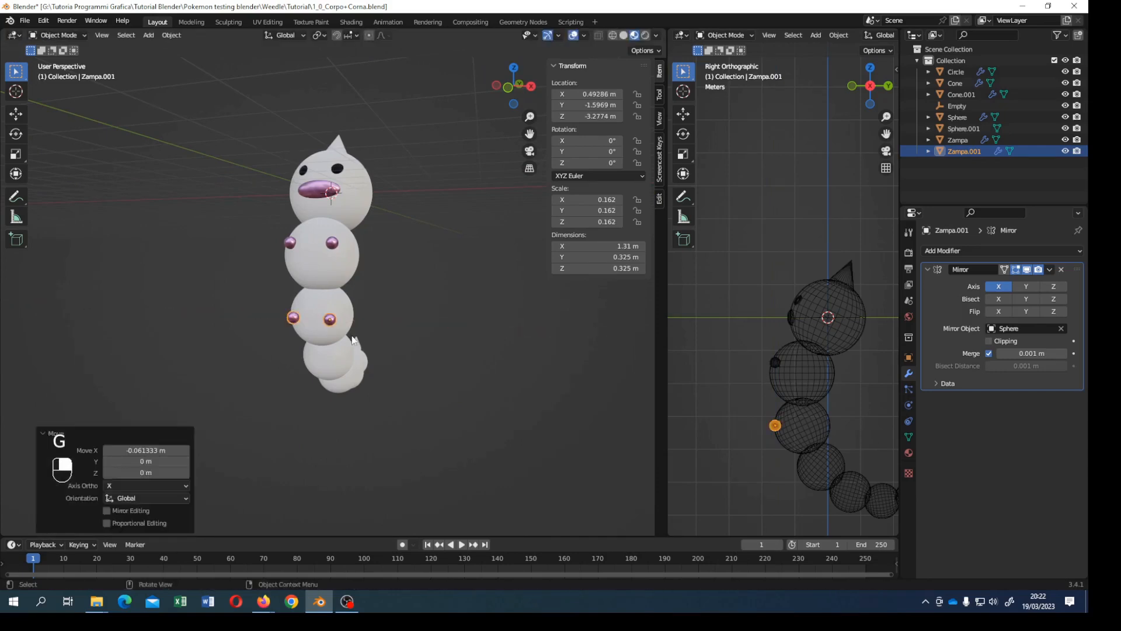
# Step: Duplicate the second leg pair onto the third body segment, offsetting the copy about -1.568 m along Z and 0.789 m along Y
pyautogui.moveTo(352, 340); pyautogui.dragTo(288, 333, button='middle')
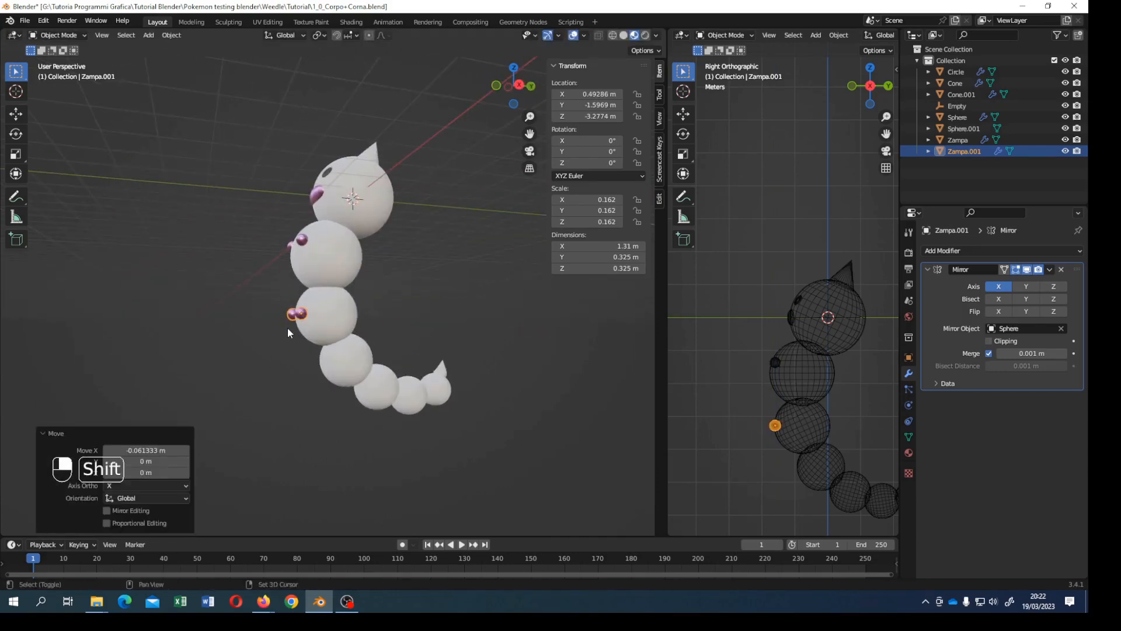
pyautogui.hotkey('shift', 'd')
pyautogui.press('z')
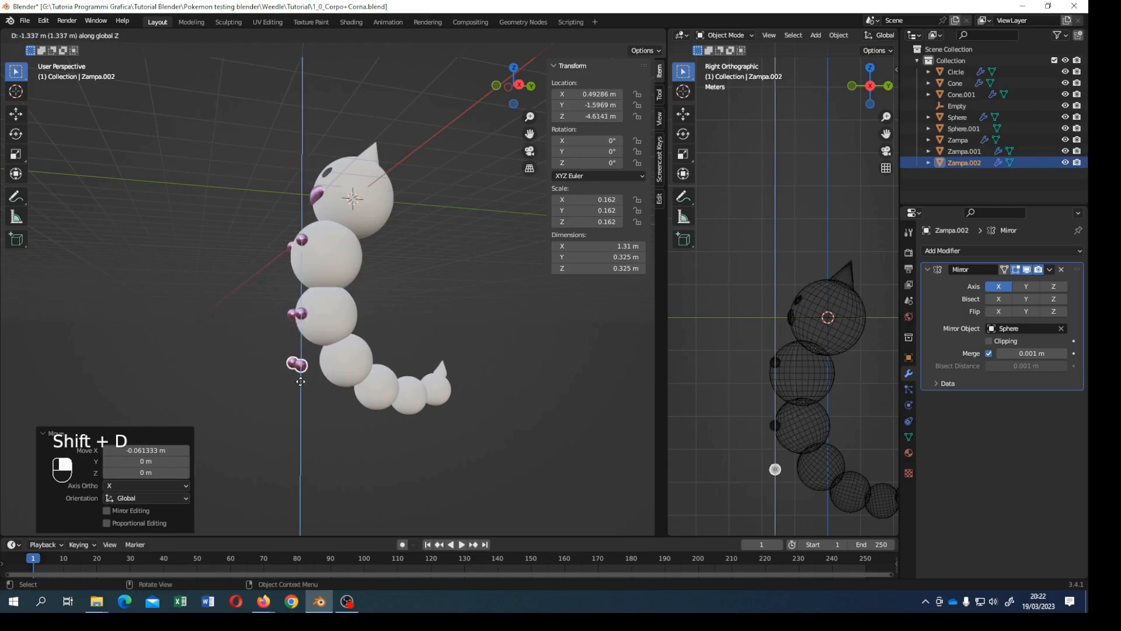
pyautogui.click(304, 391)
pyautogui.press('g')
pyautogui.press('y')
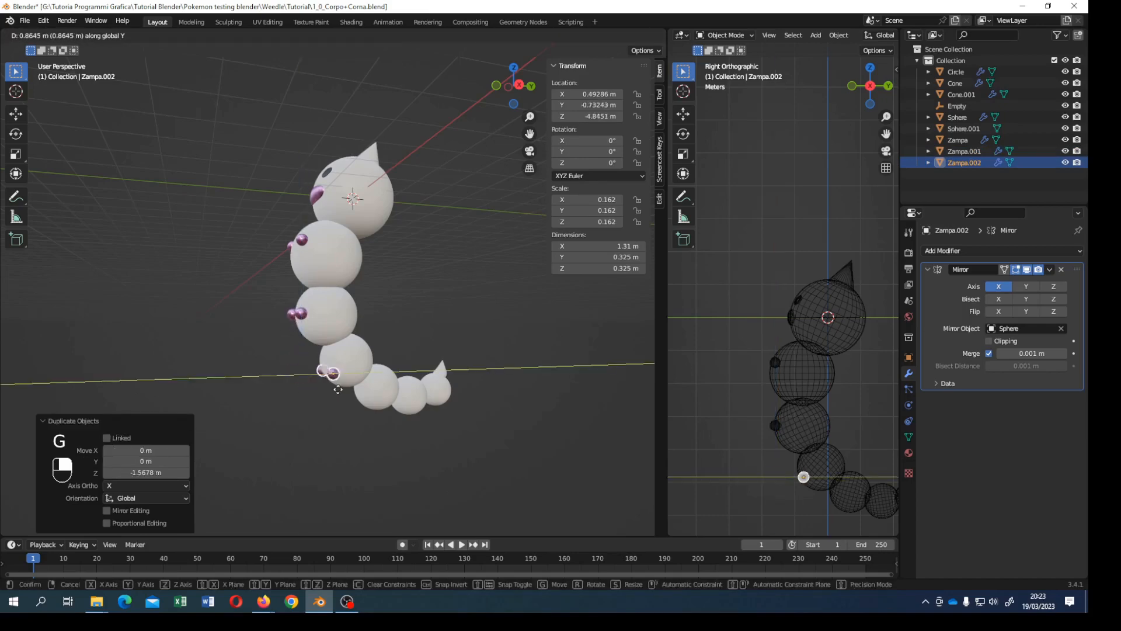
pyautogui.click(334, 390)
# Step: Move the third leg pair about -0.06 m along global X to narrow its spacing
pyautogui.moveTo(333, 387); pyautogui.dragTo(415, 384, button='middle')
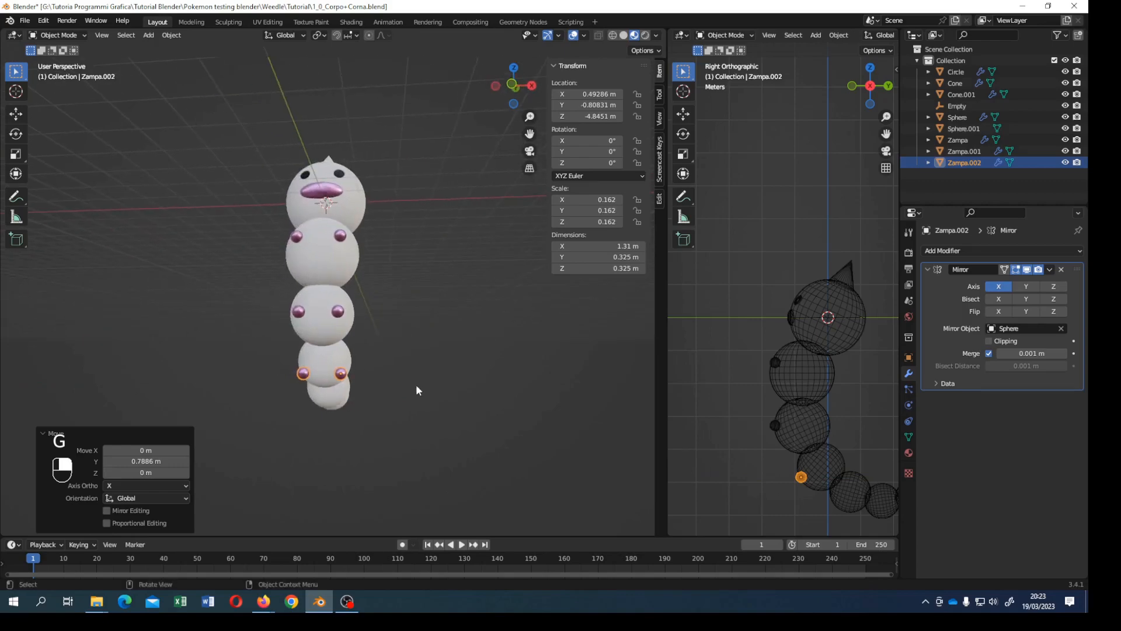
pyautogui.press('g')
pyautogui.press('x')
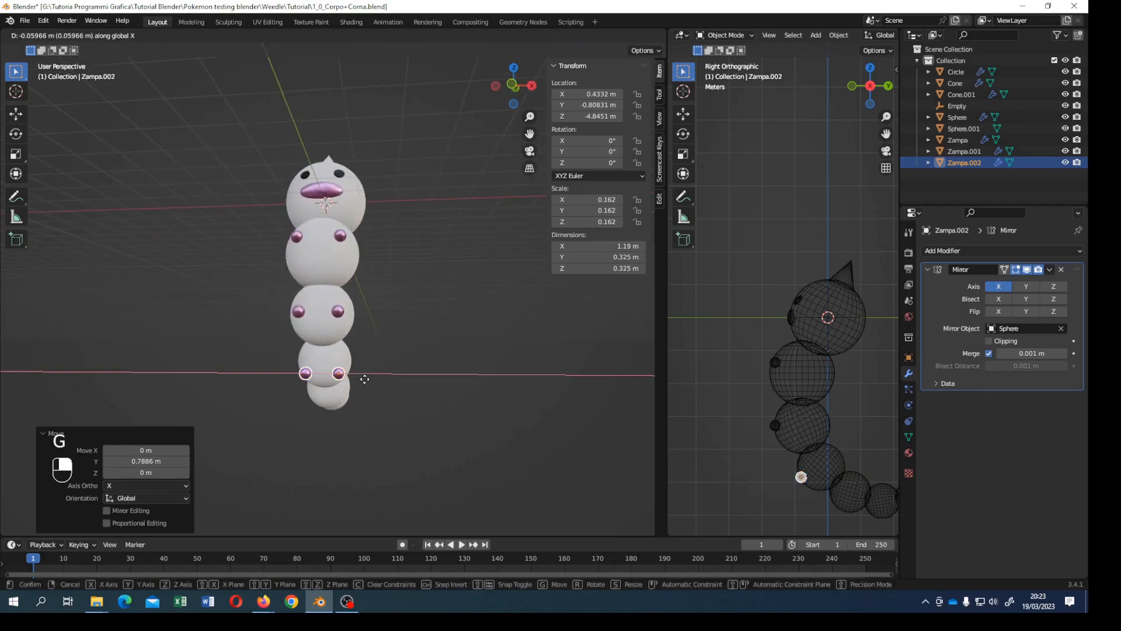
pyautogui.click(364, 378)
# Step: Duplicate the third leg pair onto the fourth body segment, offsetting the copy about -0.928 m along Z and 1.064 m along Y
pyautogui.moveTo(365, 377); pyautogui.dragTo(335, 384, button='middle')
pyautogui.hotkey('shift', 'd')
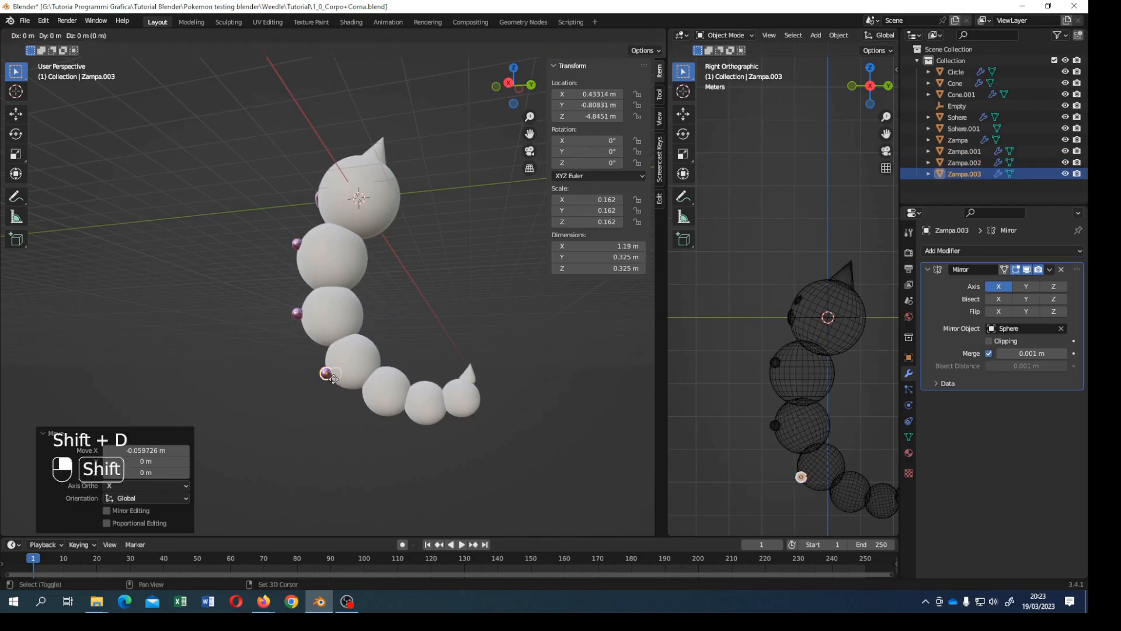
pyautogui.press('z')
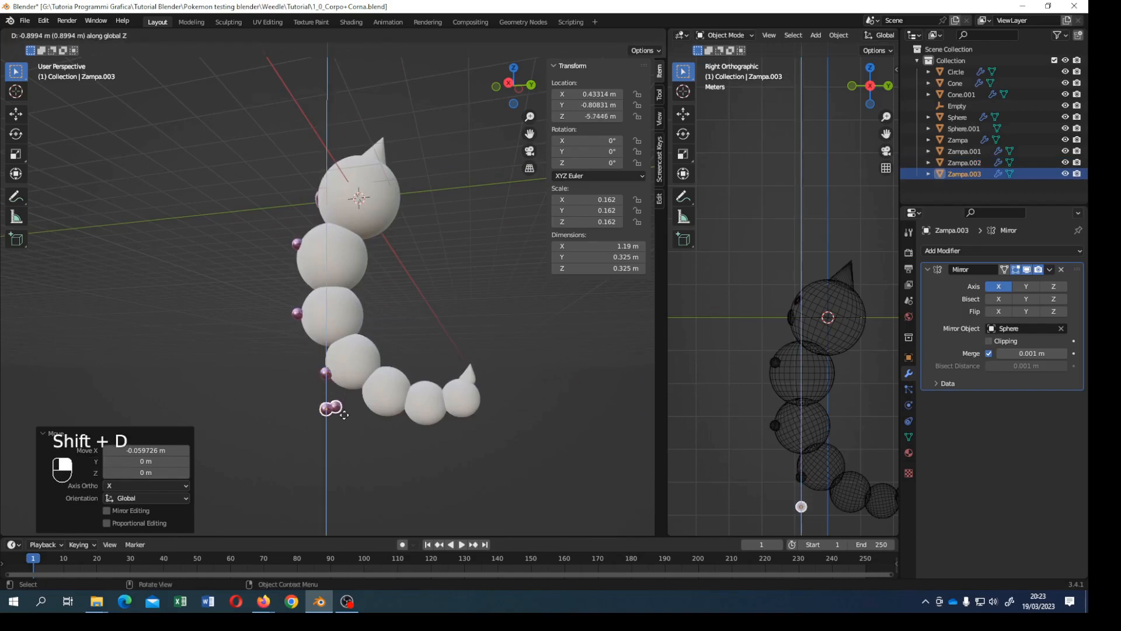
pyautogui.click(344, 414)
pyautogui.press('g')
pyautogui.press('y')
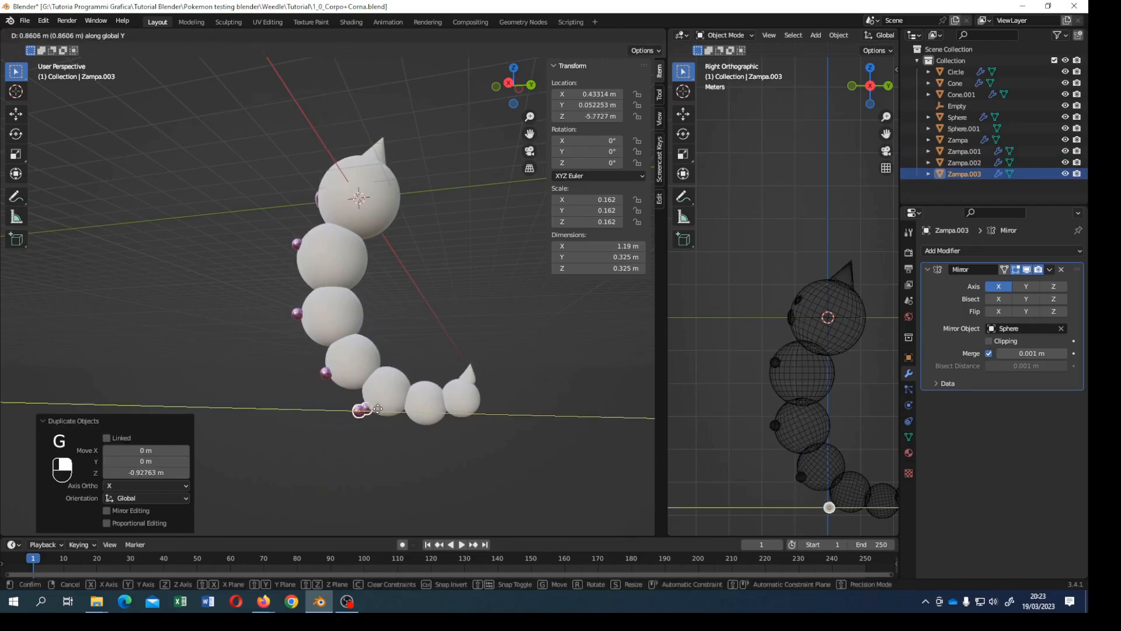
pyautogui.click(388, 410)
# Step: Narrow the fourth leg pair's spacing by moving it about -0.194 m along global X and back about 0.11 m
pyautogui.moveTo(388, 410); pyautogui.dragTo(495, 411, button='middle')
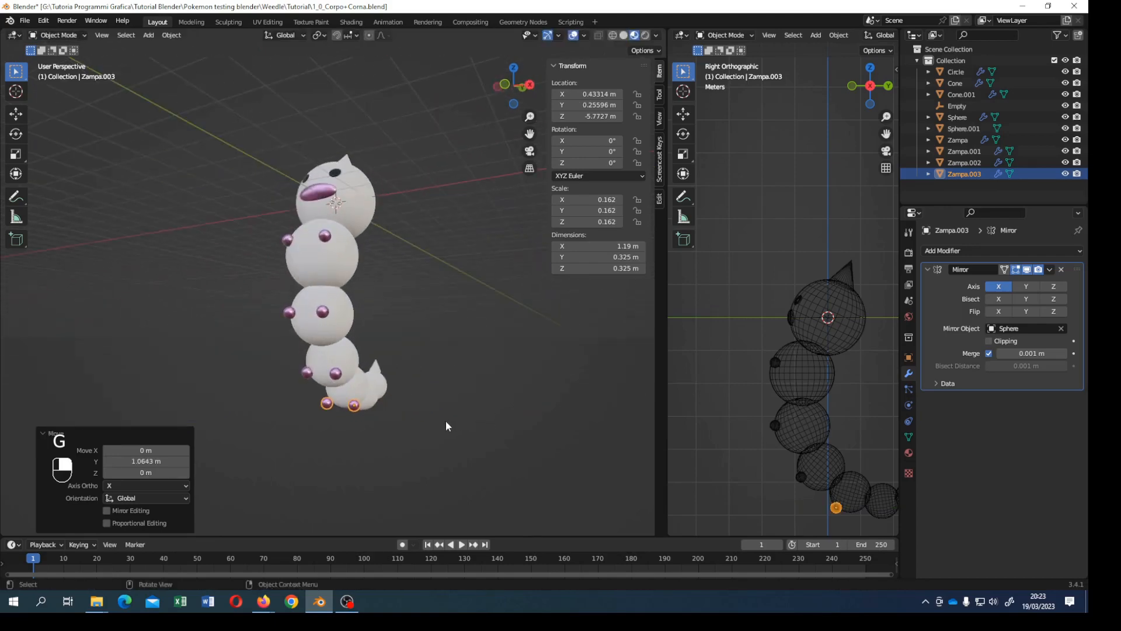
pyautogui.press('g')
pyautogui.press('x')
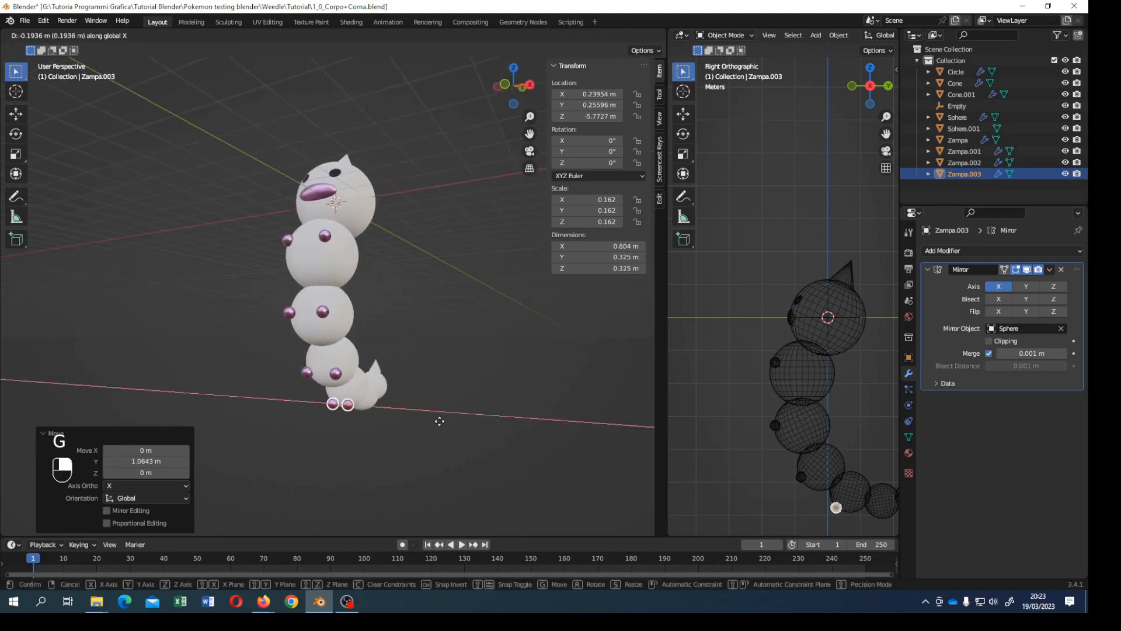
pyautogui.click(439, 419)
pyautogui.moveTo(438, 419); pyautogui.dragTo(402, 425, button='middle')
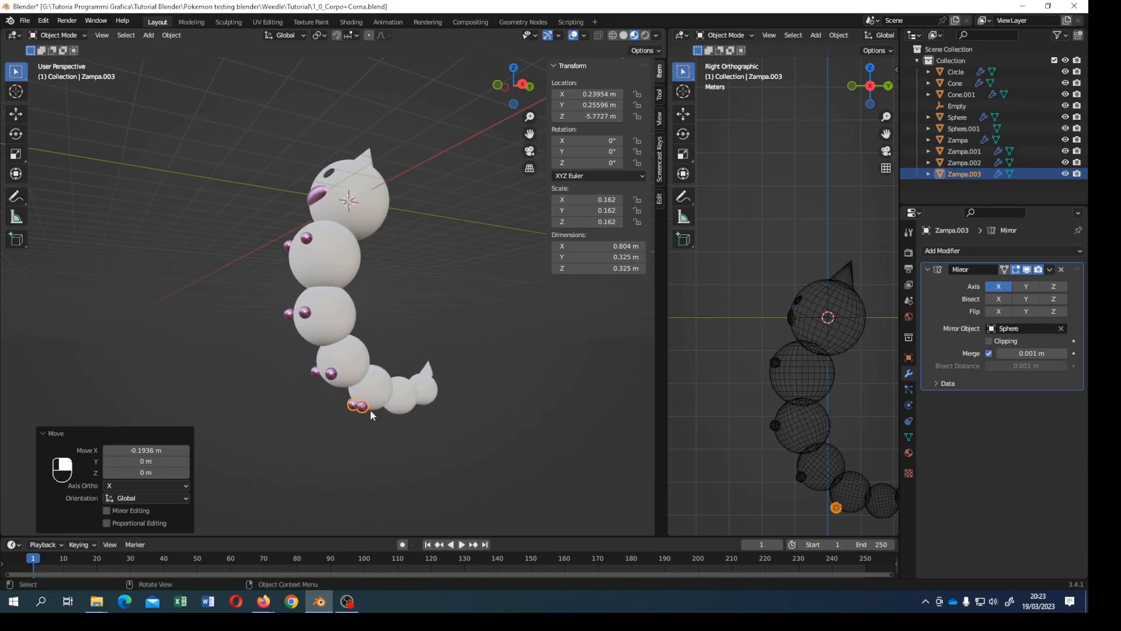
pyautogui.press('g')
pyautogui.press('x')
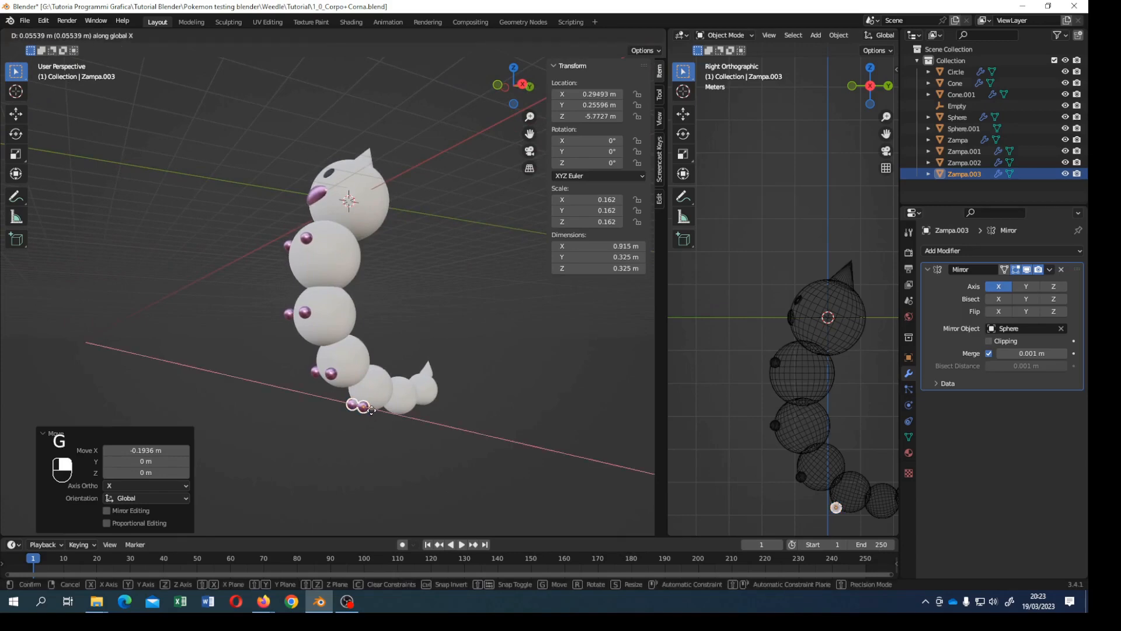
pyautogui.click(372, 409)
# Step: Duplicate the fourth leg pair onto the fifth body segment, offsetting the copy about 1.25 m along global Y
pyautogui.moveTo(373, 408); pyautogui.dragTo(358, 410, button='middle')
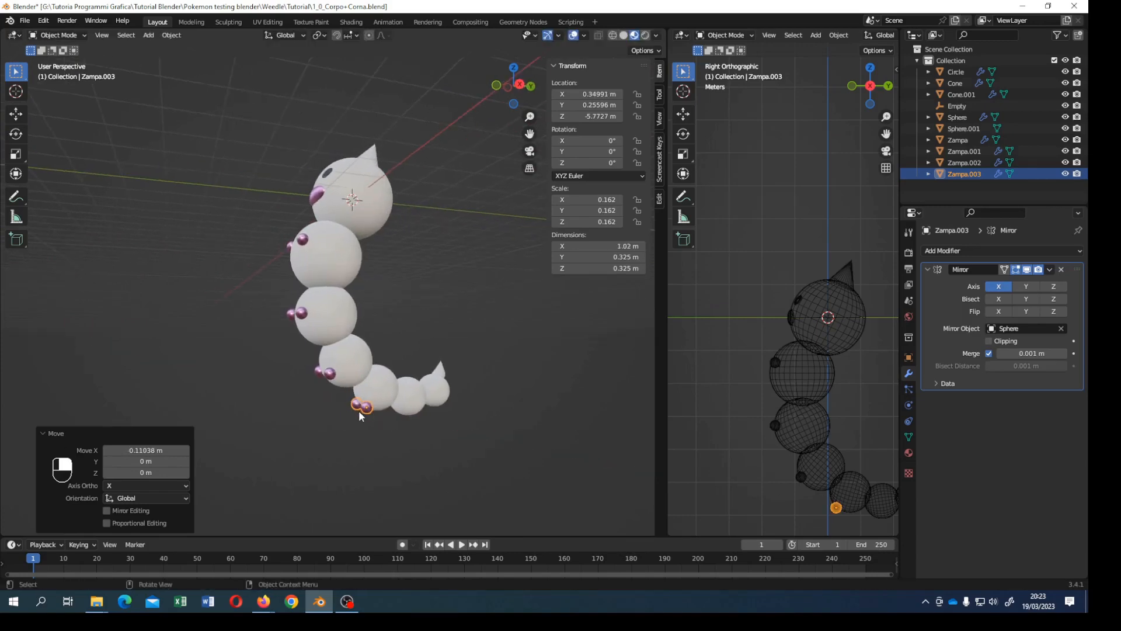
pyautogui.hotkey('shift', 'd')
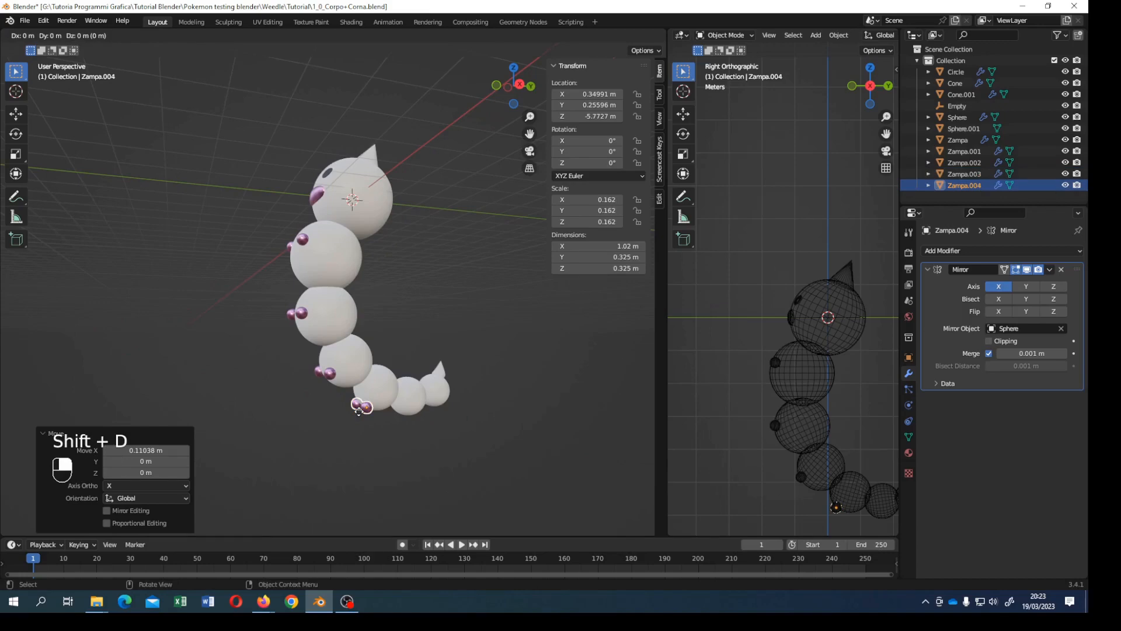
pyautogui.press('y')
pyautogui.click(400, 411)
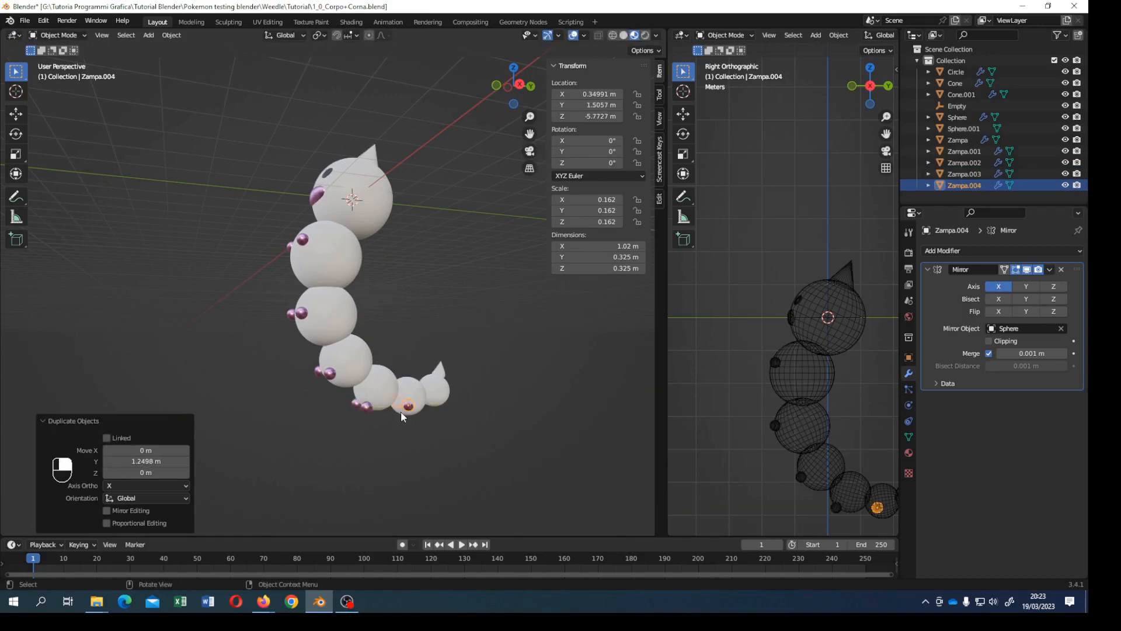
# Step: Seat the fifth leg pair under its segment, moving it about -0.214 m along Z, 0.175 m along Y and -0.054 m along Z
pyautogui.moveTo(401, 411); pyautogui.dragTo(364, 401, button='middle')
pyautogui.press('g')
pyautogui.press('z')
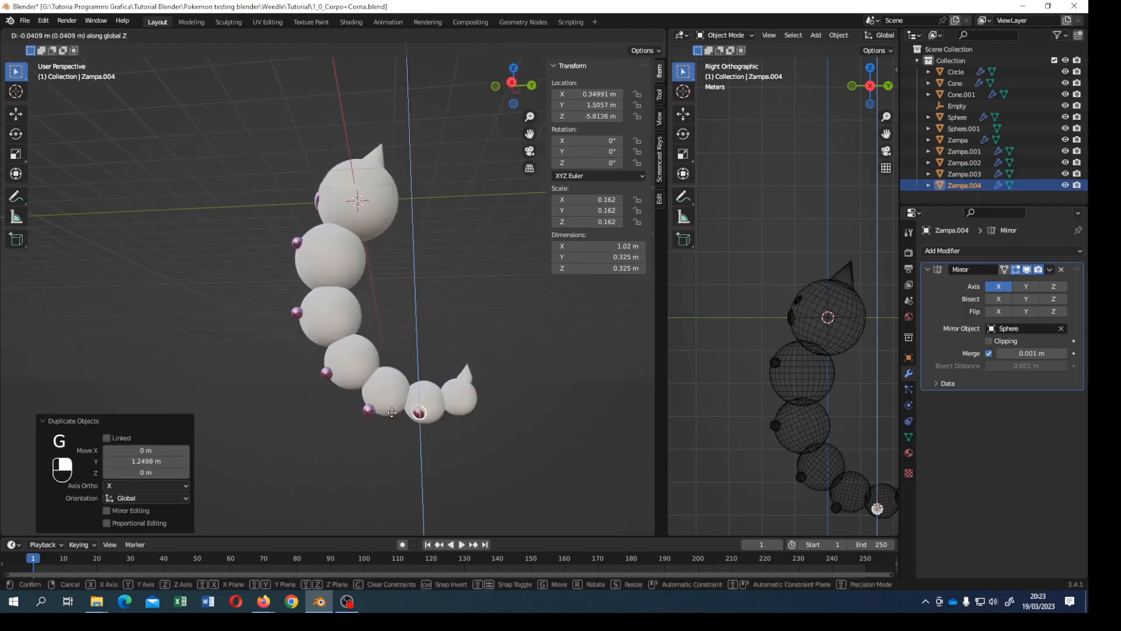
pyautogui.click(404, 419)
pyautogui.press('g')
pyautogui.press('y')
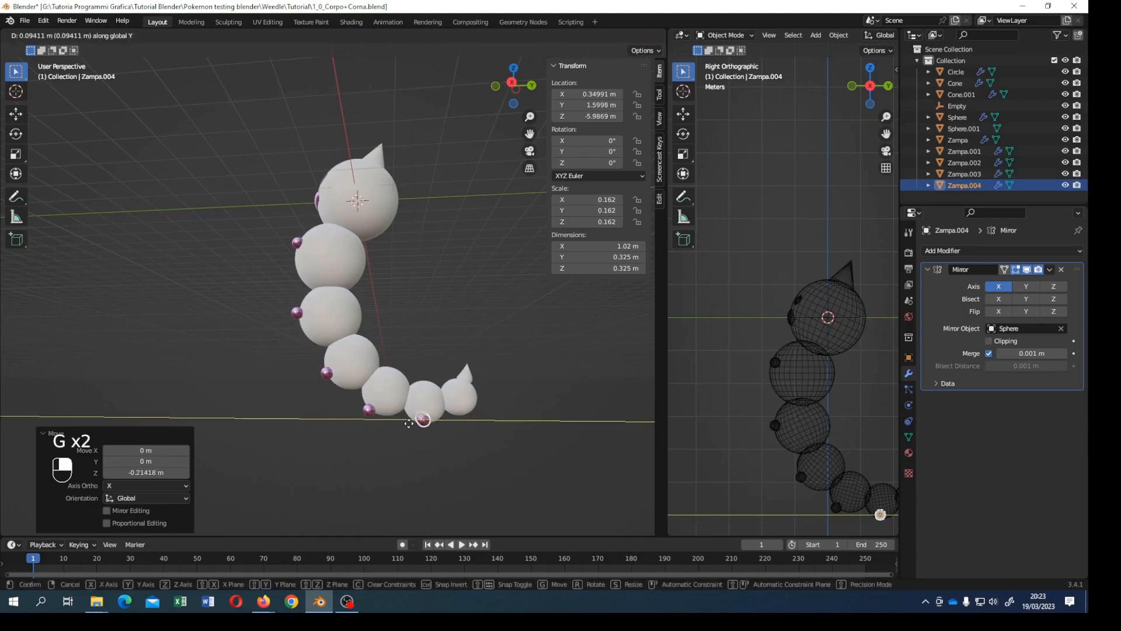
pyautogui.click(411, 424)
pyautogui.press('g')
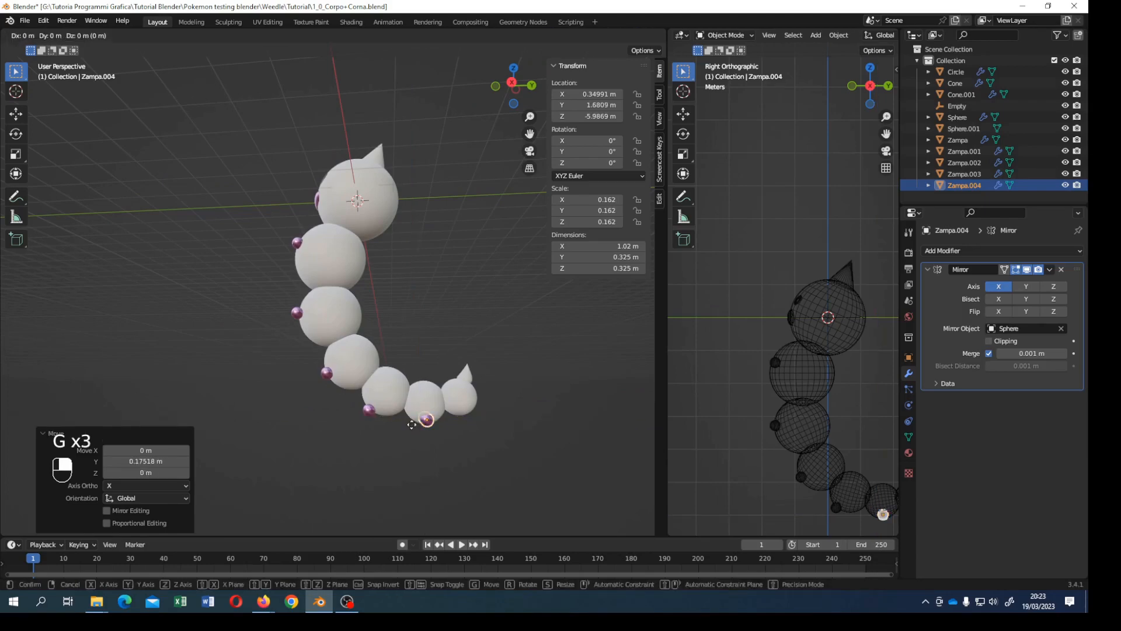
pyautogui.press('z')
pyautogui.click(413, 425)
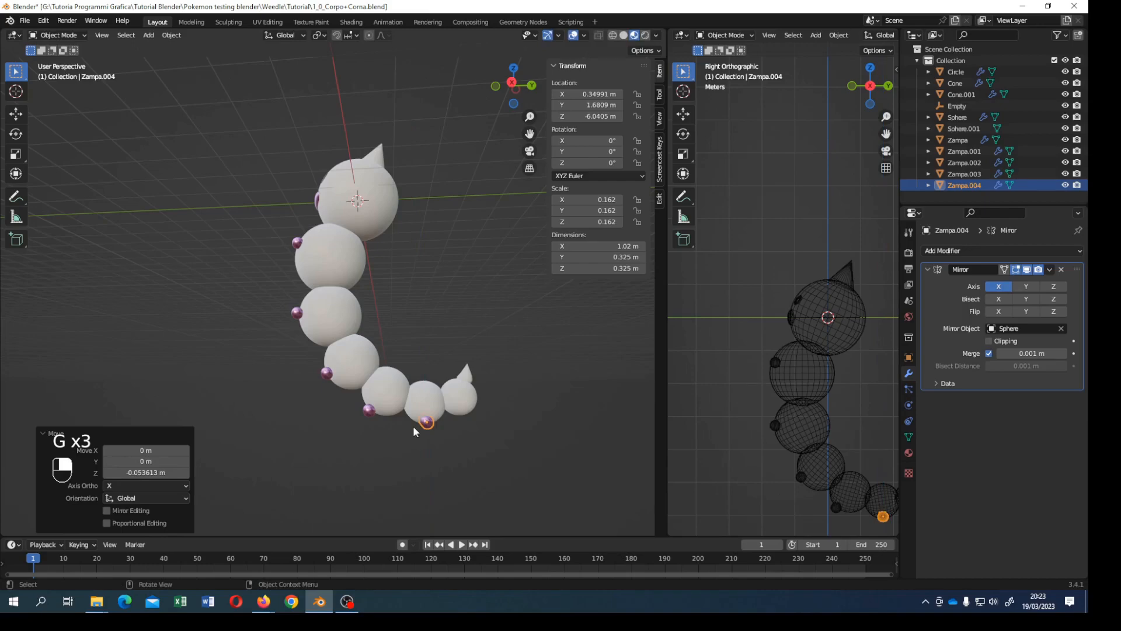
# Step: Duplicate the fifth leg pair onto the tail segment, offsetting the copy about 0.894 m along Y and 0.135 m along Z
pyautogui.hotkey('shift', 'd')
pyautogui.press('y')
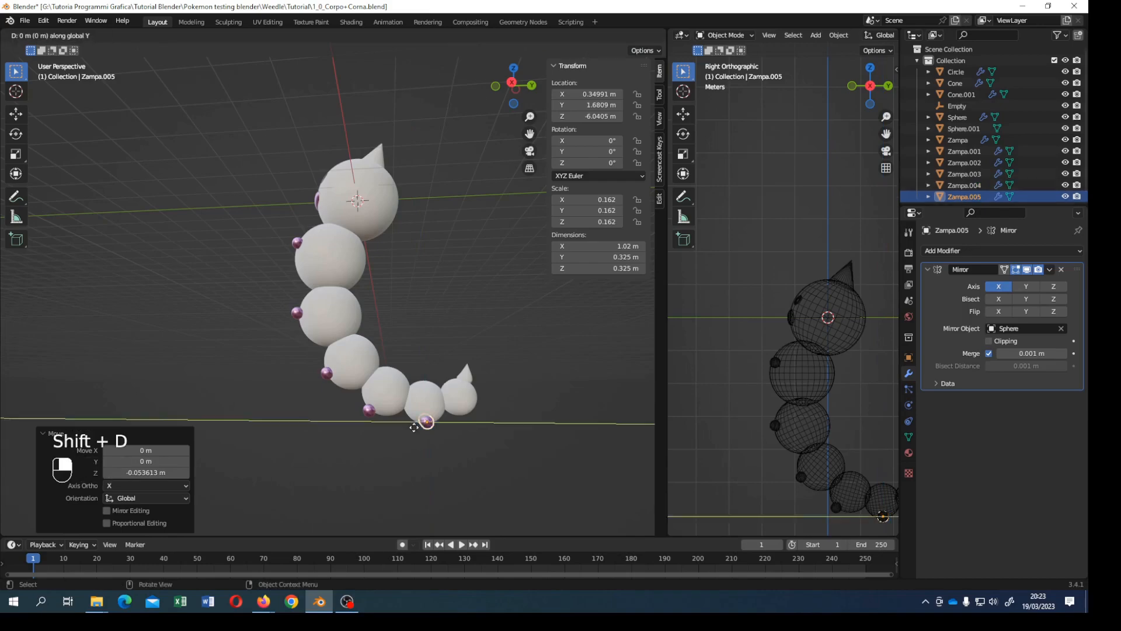
pyautogui.click(451, 420)
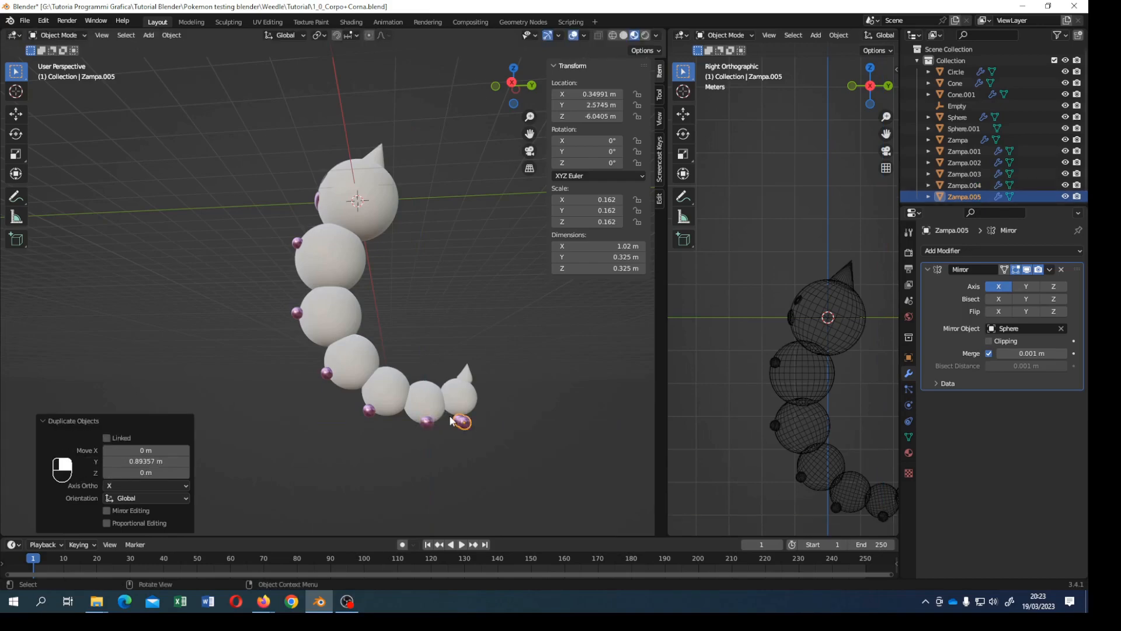
pyautogui.press('g')
pyautogui.press('z')
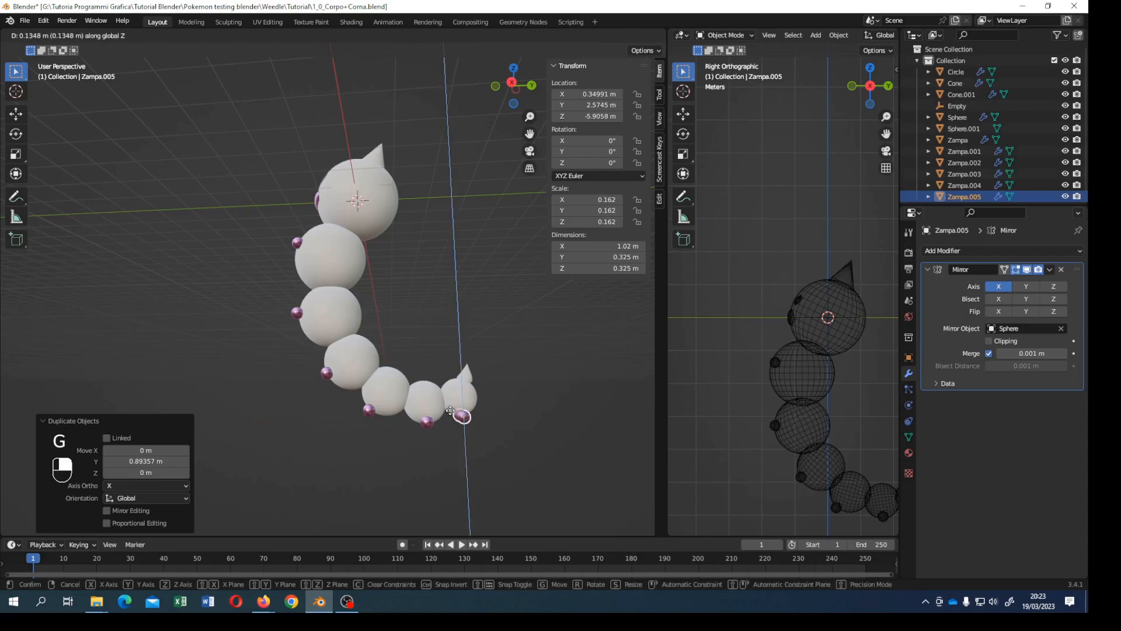
pyautogui.click(463, 442)
# Step: Scale the leg pair on the tail segment down to about 0.57 of its size
pyautogui.scroll(3, 461, 441)
pyautogui.keyDown('shift'); pyautogui.moveTo(545, 499); pyautogui.dragTo(492, 388, button='middle'); pyautogui.keyUp('shift')
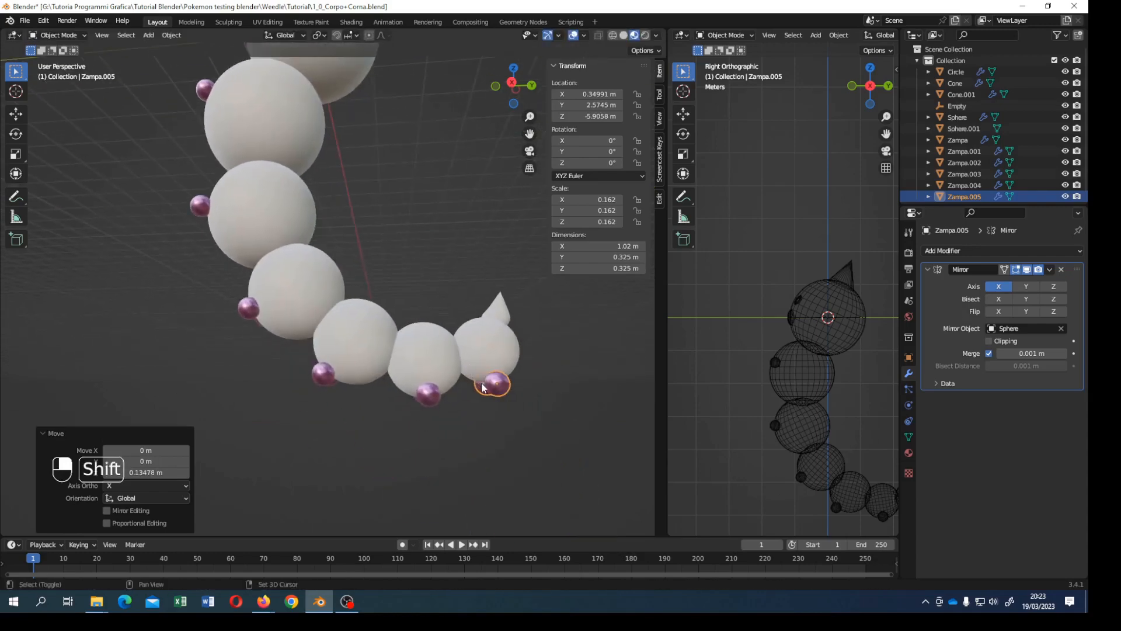
pyautogui.click(492, 388)
pyautogui.press('s')
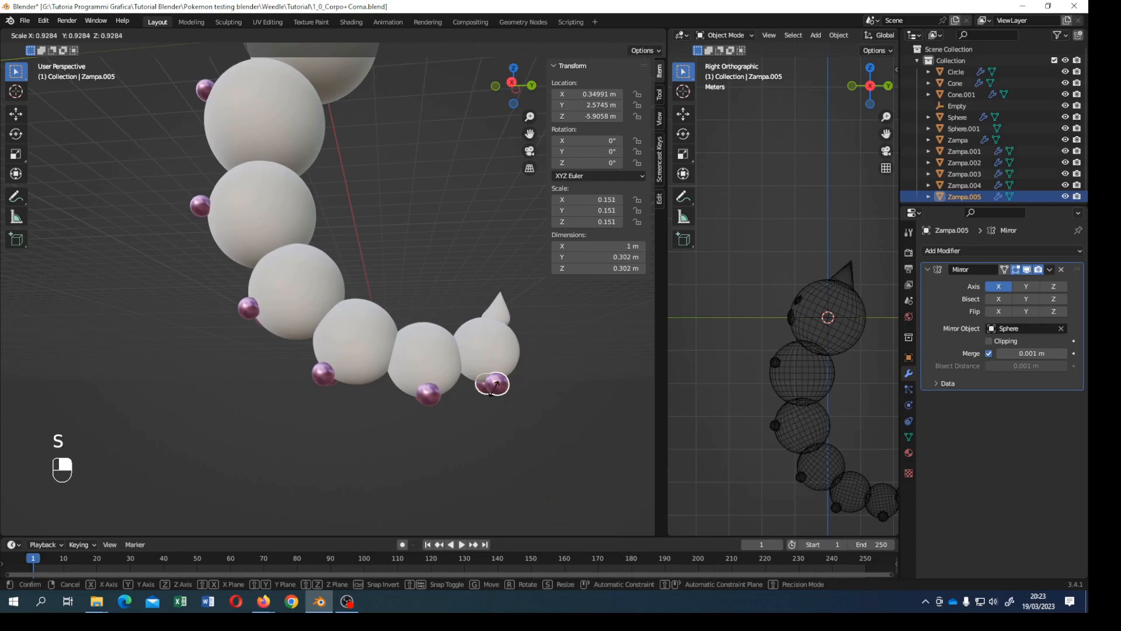
pyautogui.click(496, 391)
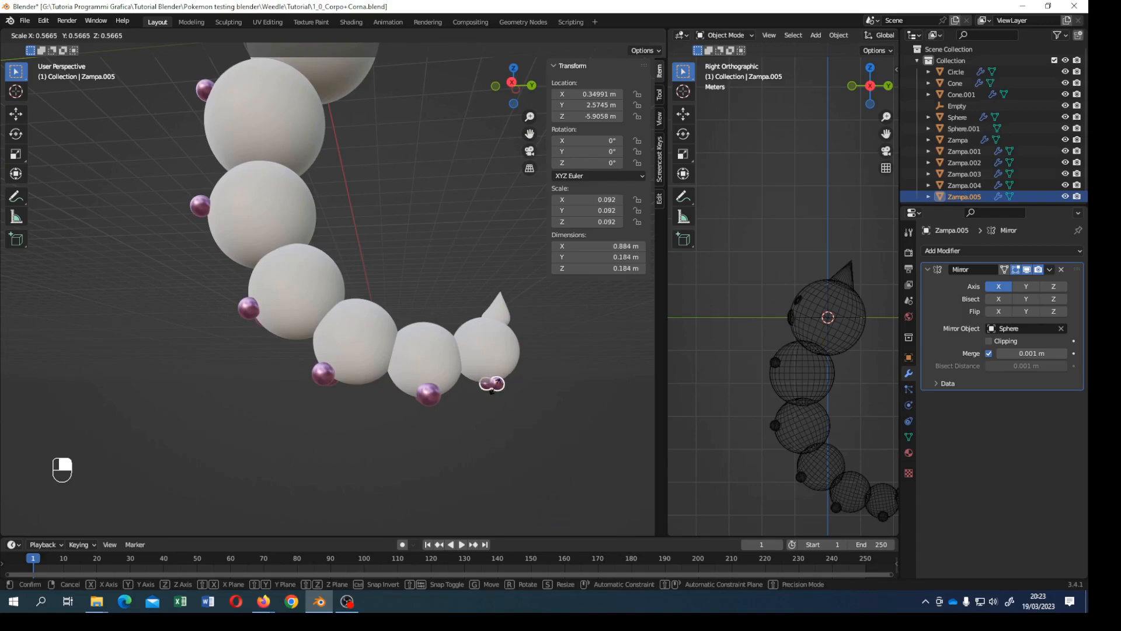
# Step: Scale down the fifth leg pair slightly and the fourth leg pair by a factor of about 0.951
pyautogui.click(429, 394)
pyautogui.press('s')
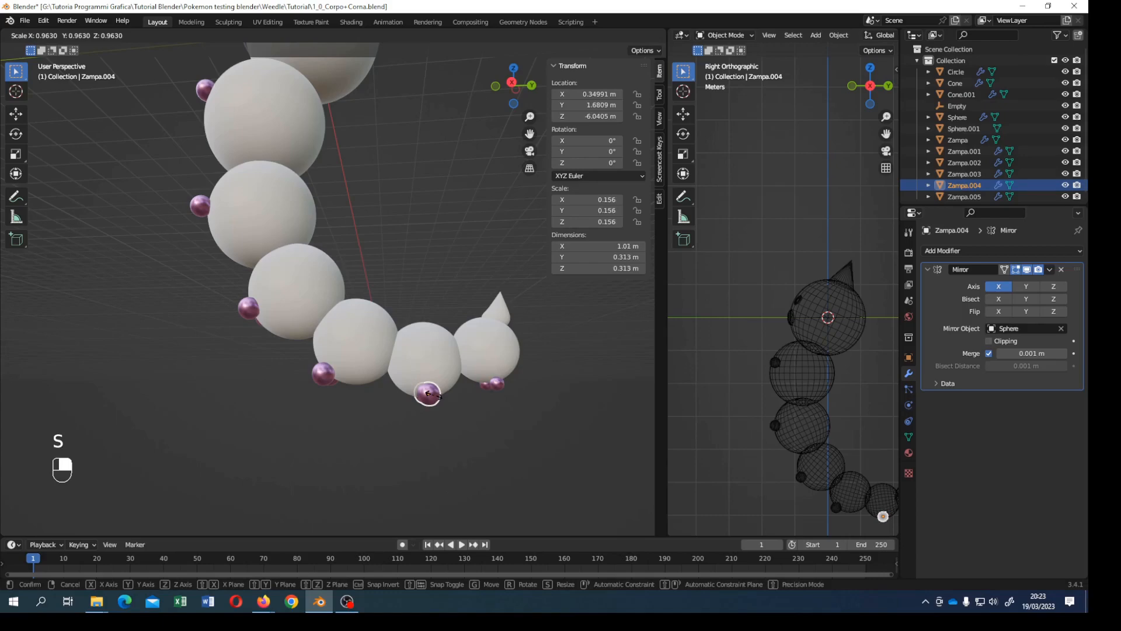
pyautogui.click(408, 394)
pyautogui.click(332, 375)
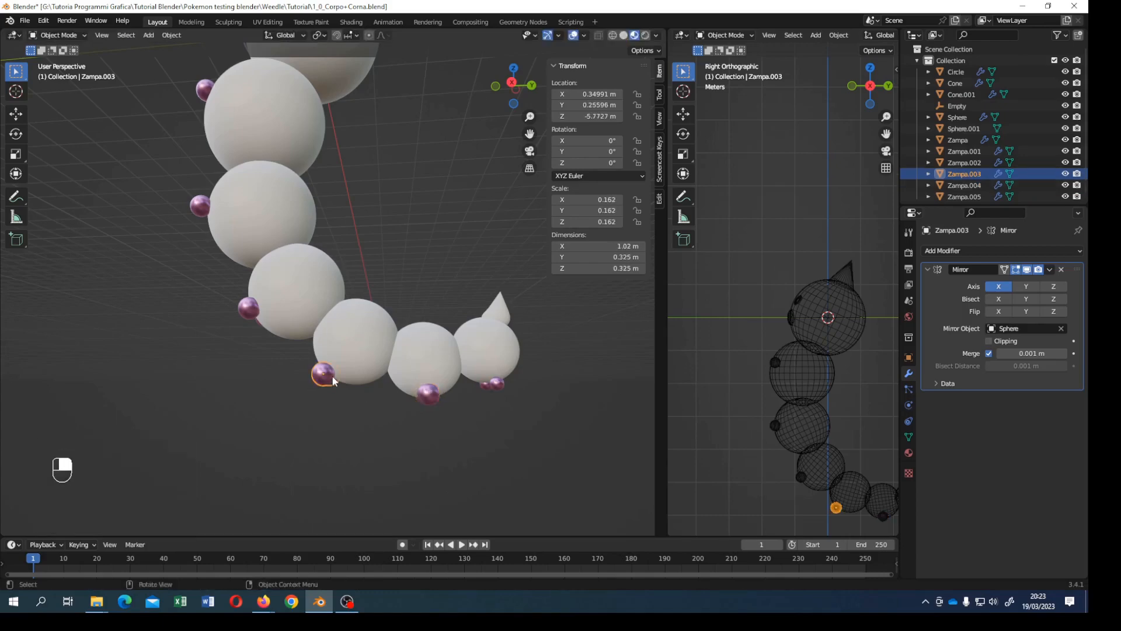
pyautogui.press('s')
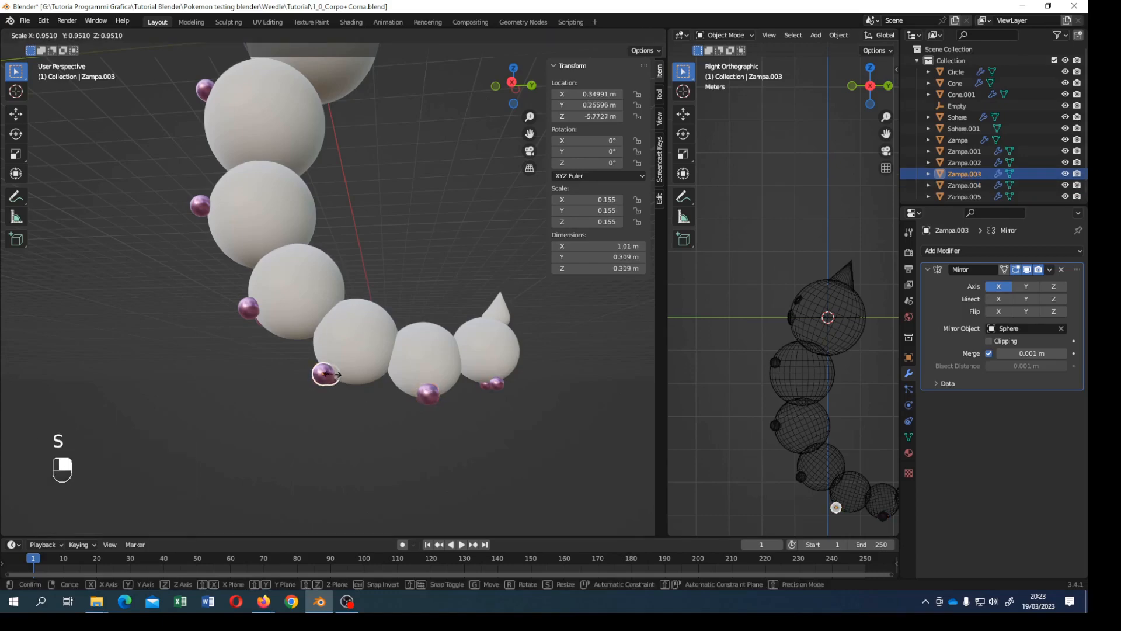
pyautogui.click(330, 375)
# Step: Select the body spheres and give them a new material named Body in the Shading workspace
pyautogui.moveTo(330, 376); pyautogui.dragTo(381, 304, button='middle')
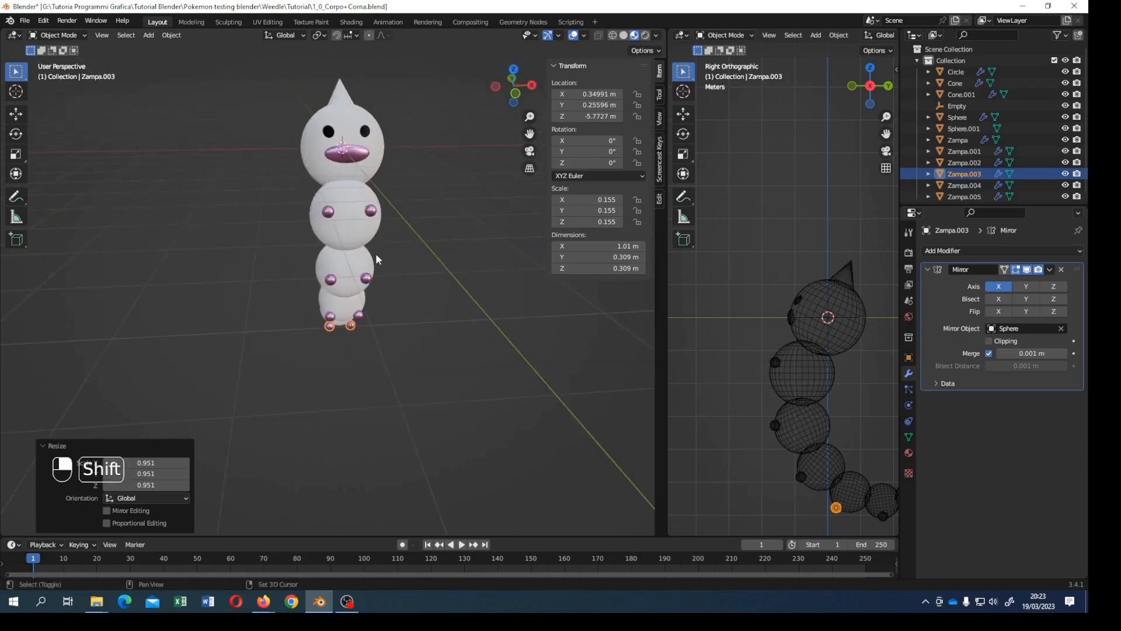
pyautogui.keyDown('shift'); pyautogui.moveTo(376, 254); pyautogui.dragTo(348, 404, button='middle'); pyautogui.keyUp('shift')
pyautogui.scroll(2, 333, 397)
pyautogui.click(301, 338)
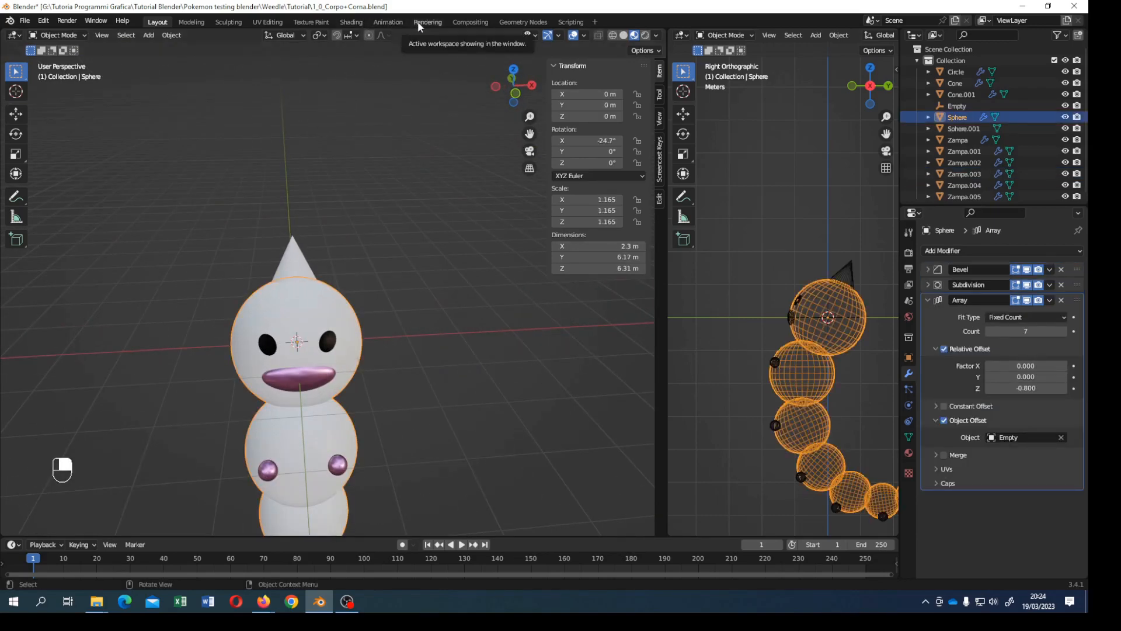
pyautogui.click(340, 26)
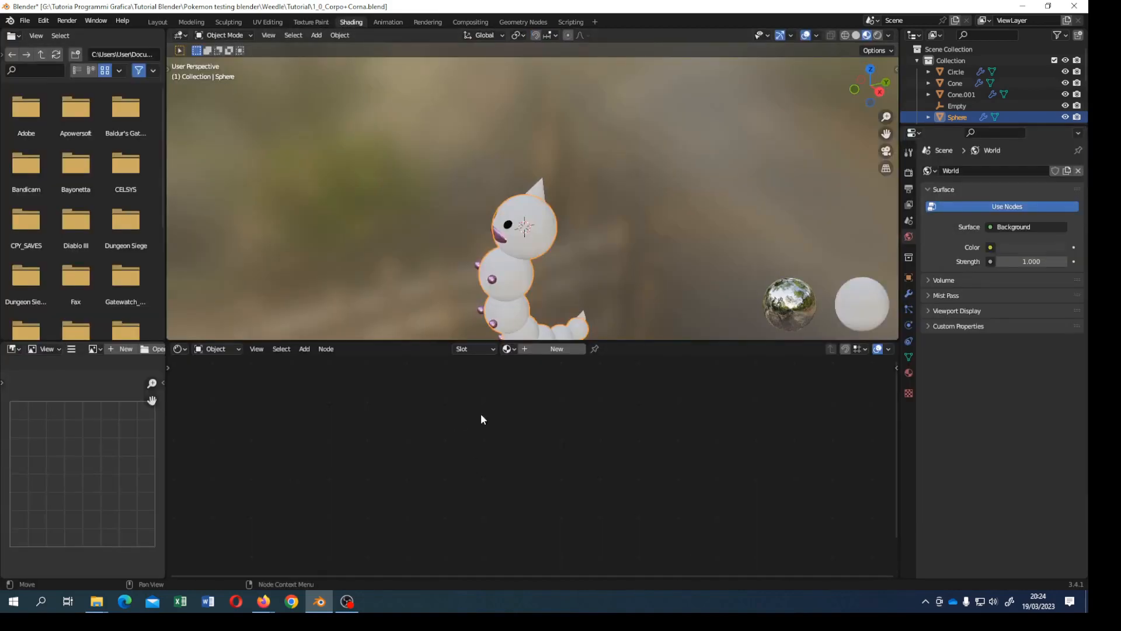
pyautogui.click(558, 351)
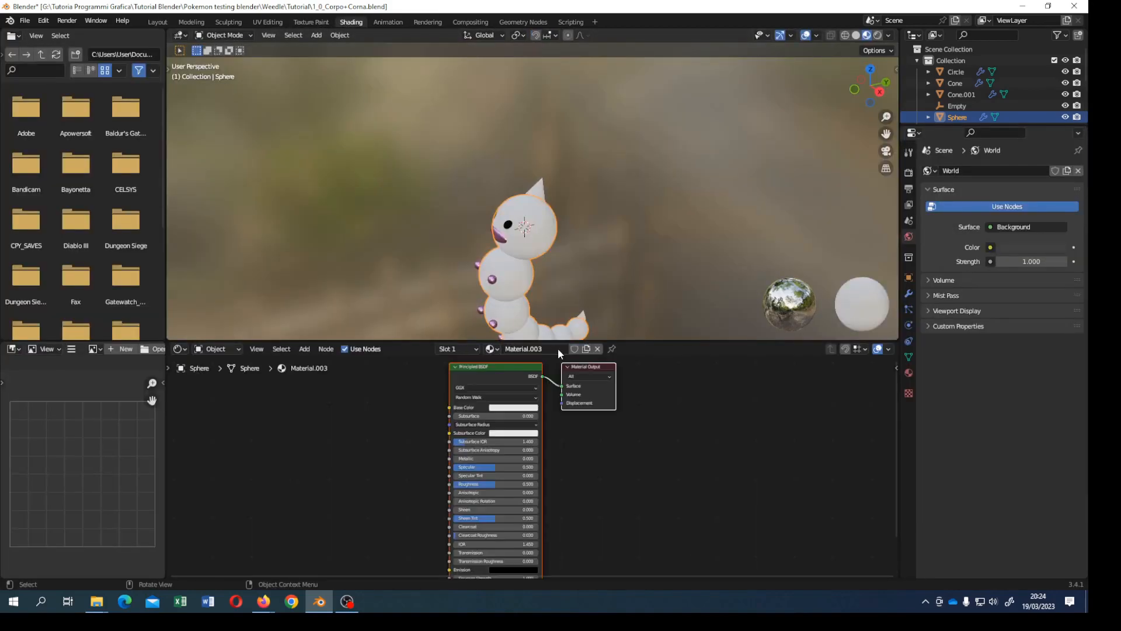
pyautogui.click(522, 350)
pyautogui.write('B')
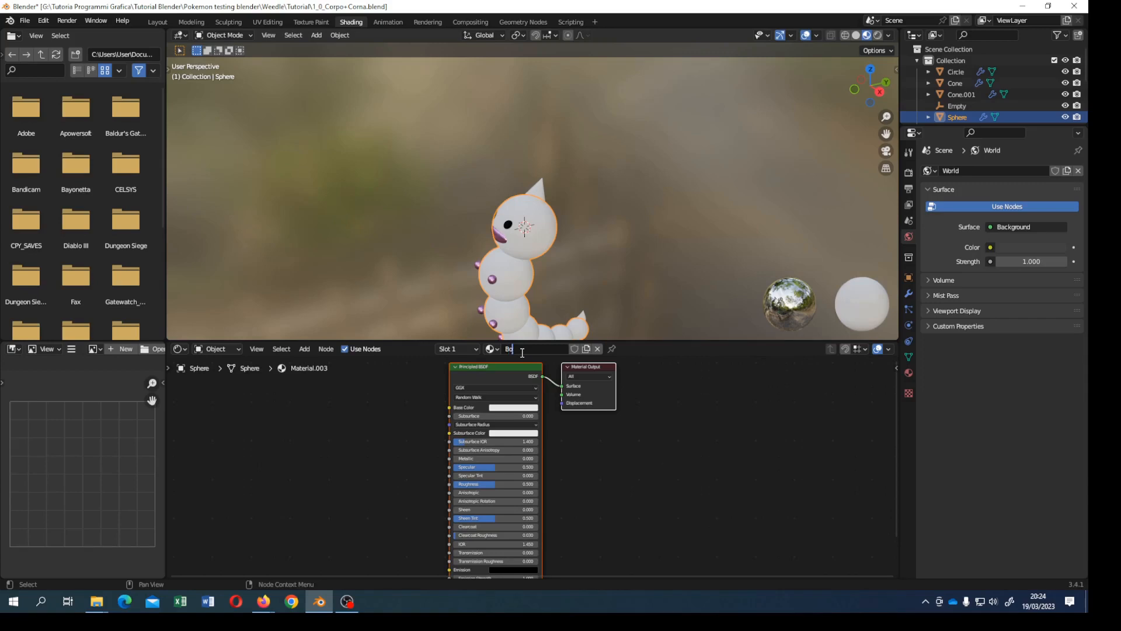
pyautogui.write('ody')
pyautogui.press('Return')
pyautogui.scroll(-3, 483, 230)
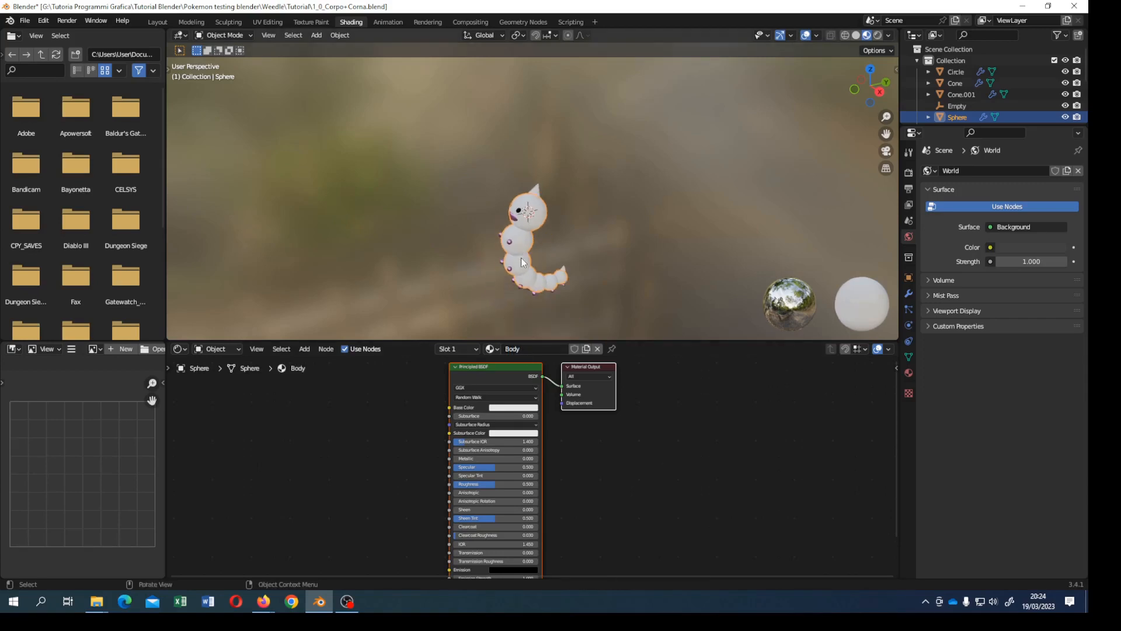
pyautogui.moveTo(483, 228); pyautogui.dragTo(506, 229, button='middle')
pyautogui.keyDown('shift'); pyautogui.moveTo(683, 486); pyautogui.dragTo(749, 520, button='middle'); pyautogui.keyUp('shift')
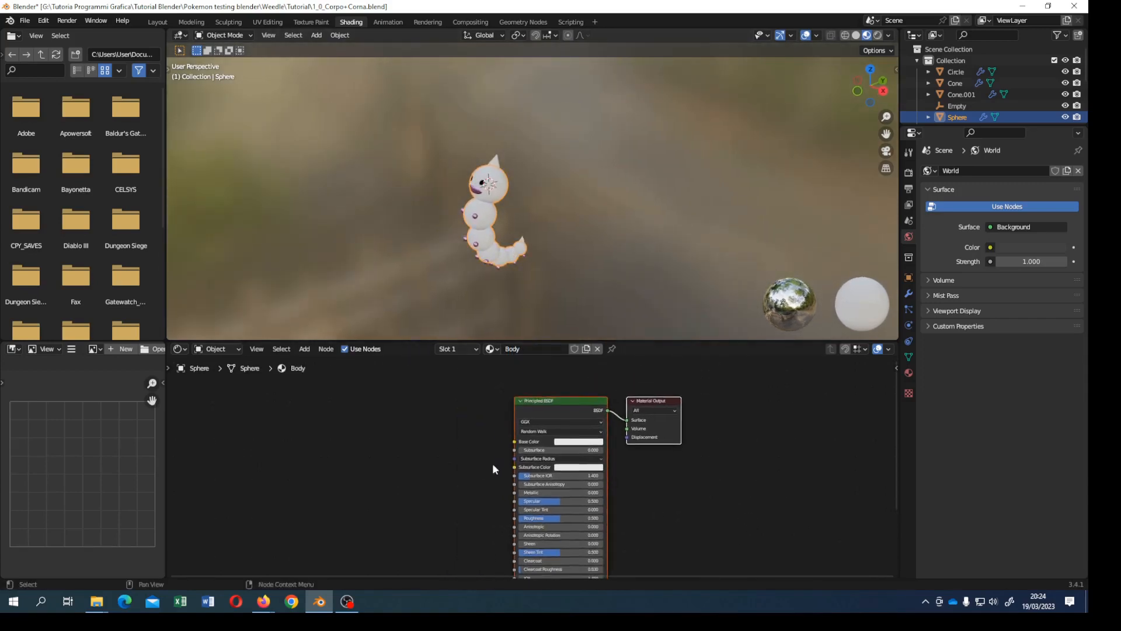
pyautogui.click(300, 409)
pyautogui.press('F2')
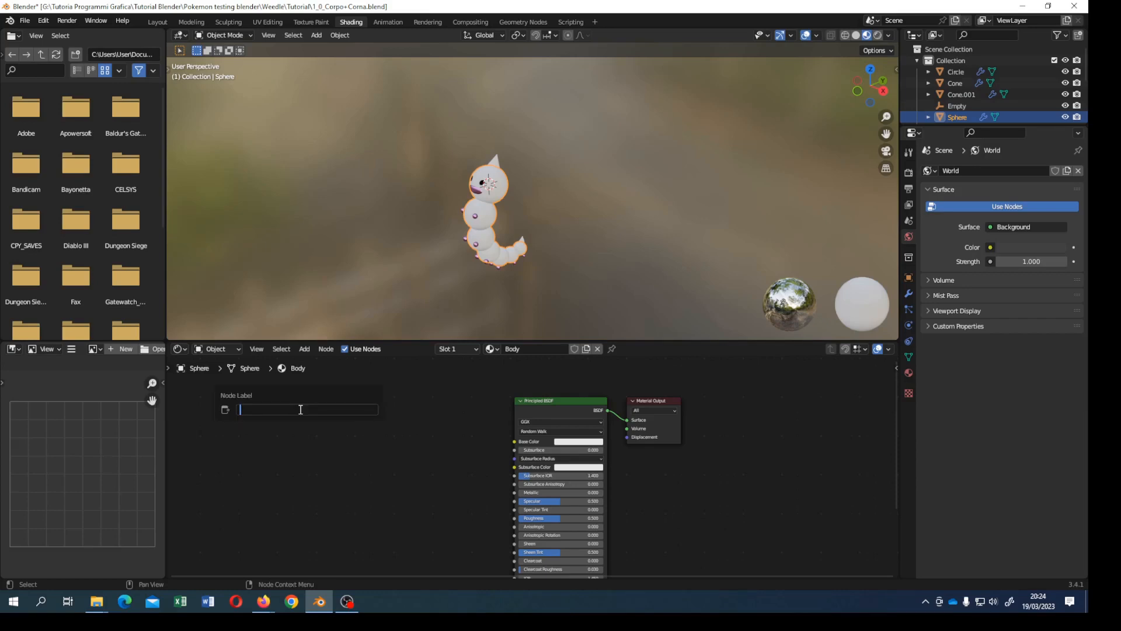
pyautogui.write('co')
pyautogui.press('Escape')
# Step: Add a ColorRamp node to the Body material and connect its Color output to the Principled BSDF's Base Color
pyautogui.press('F3')
pyautogui.write('colorramp')
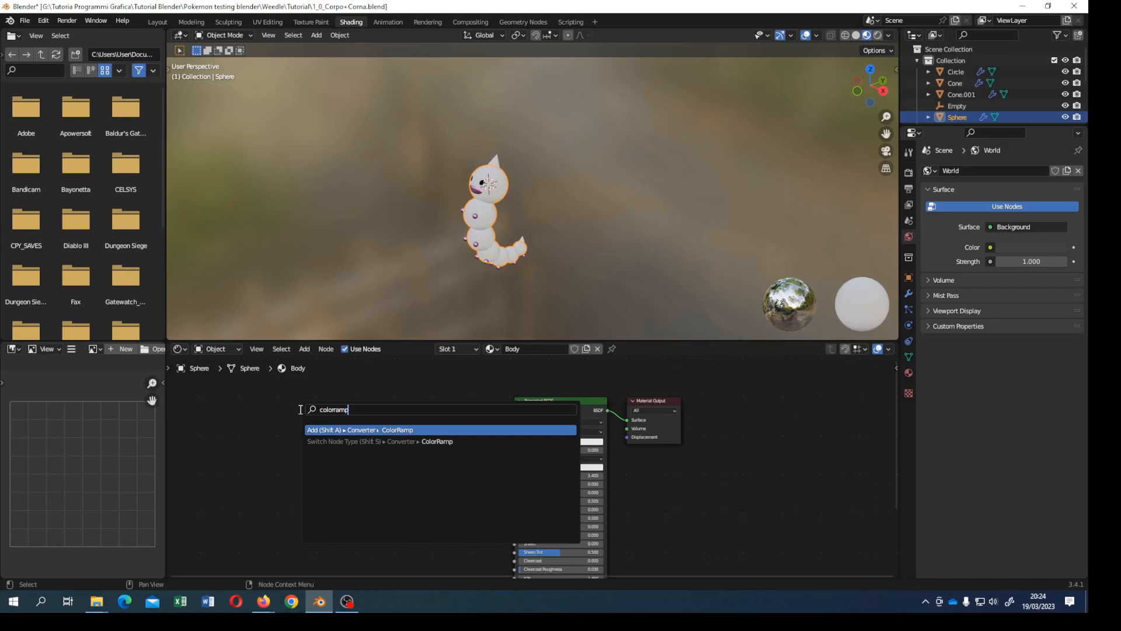
pyautogui.press('Return')
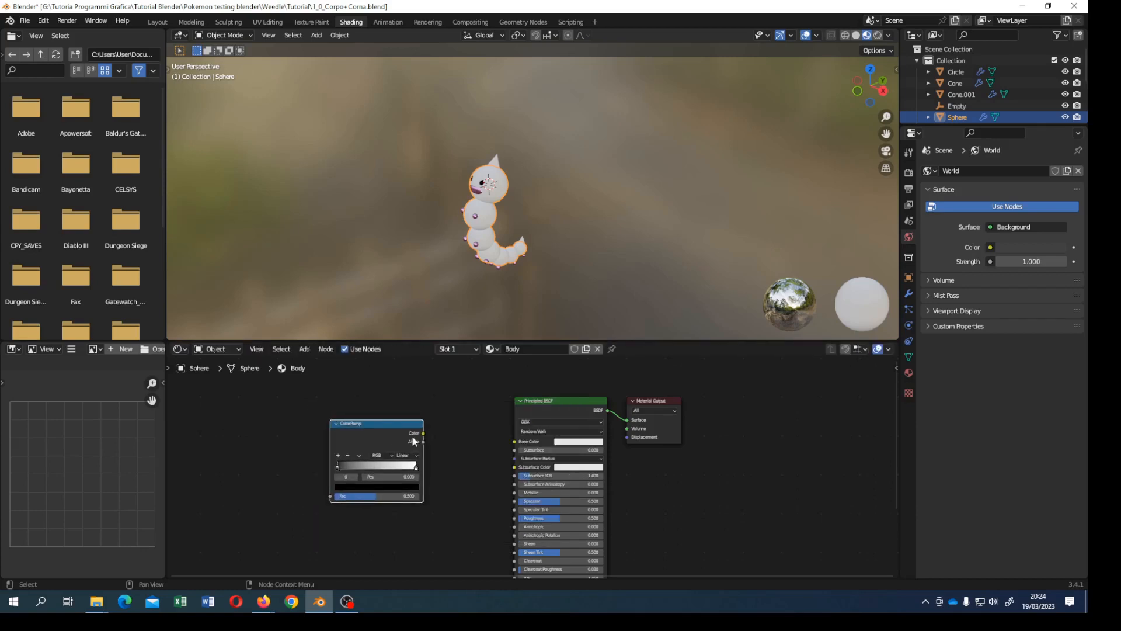
pyautogui.click(425, 432)
pyautogui.moveTo(422, 433); pyautogui.dragTo(514, 442)
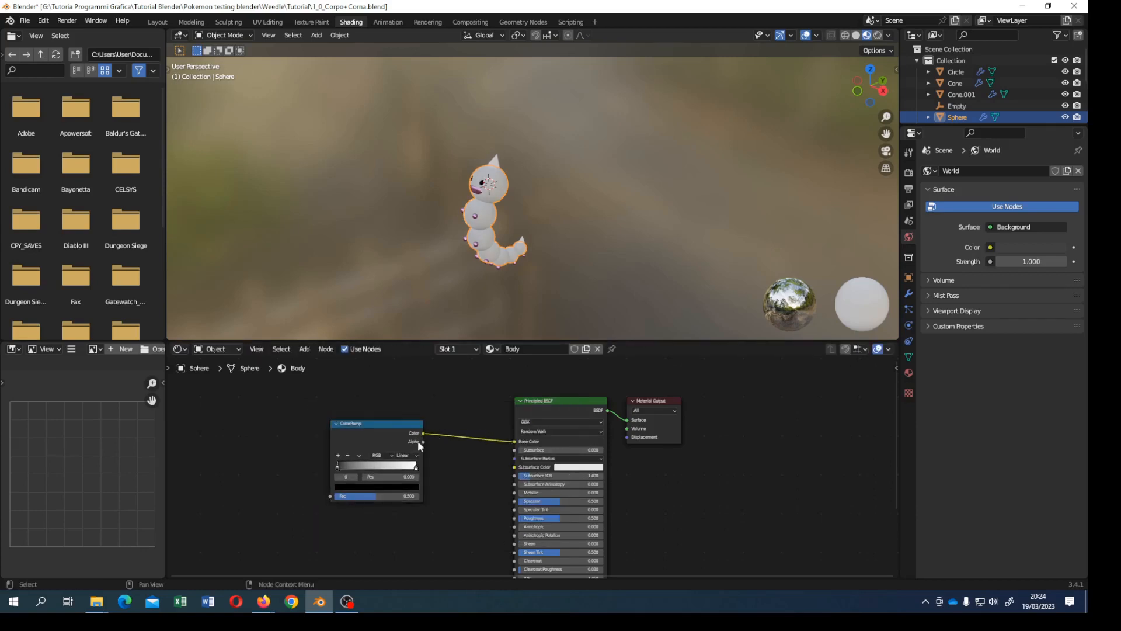
pyautogui.scroll(1, 371, 412)
pyautogui.scroll(4, 371, 412)
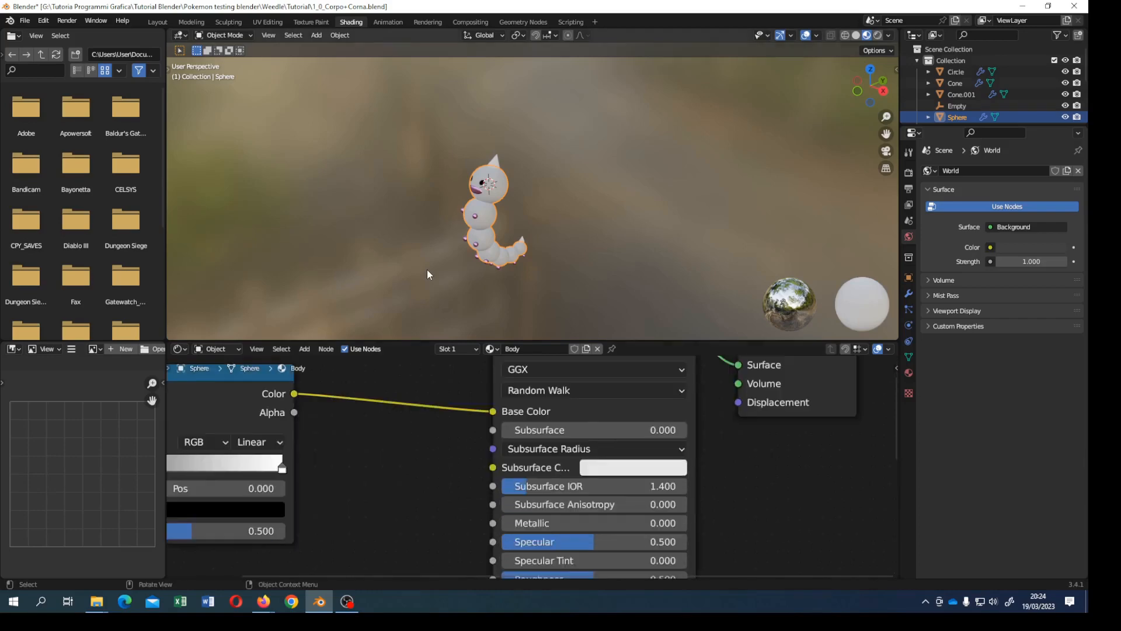
# Step: Colour the ColorRamp's first stop reddish brown and move that stop to position 0.241
pyautogui.click(426, 269)
pyautogui.scroll(4, 426, 268)
pyautogui.moveTo(427, 269); pyautogui.dragTo(468, 166, button='middle')
pyautogui.keyDown('shift'); pyautogui.moveTo(379, 451); pyautogui.dragTo(470, 457, button='middle'); pyautogui.keyUp('shift')
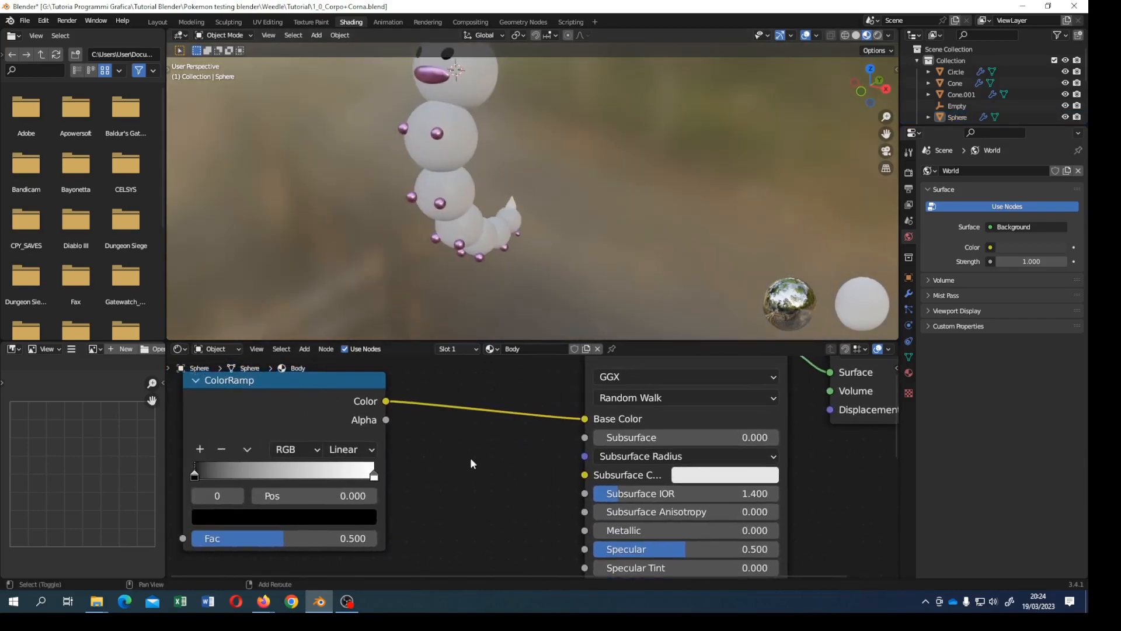
pyautogui.scroll(-1, 271, 464)
pyautogui.click(252, 512)
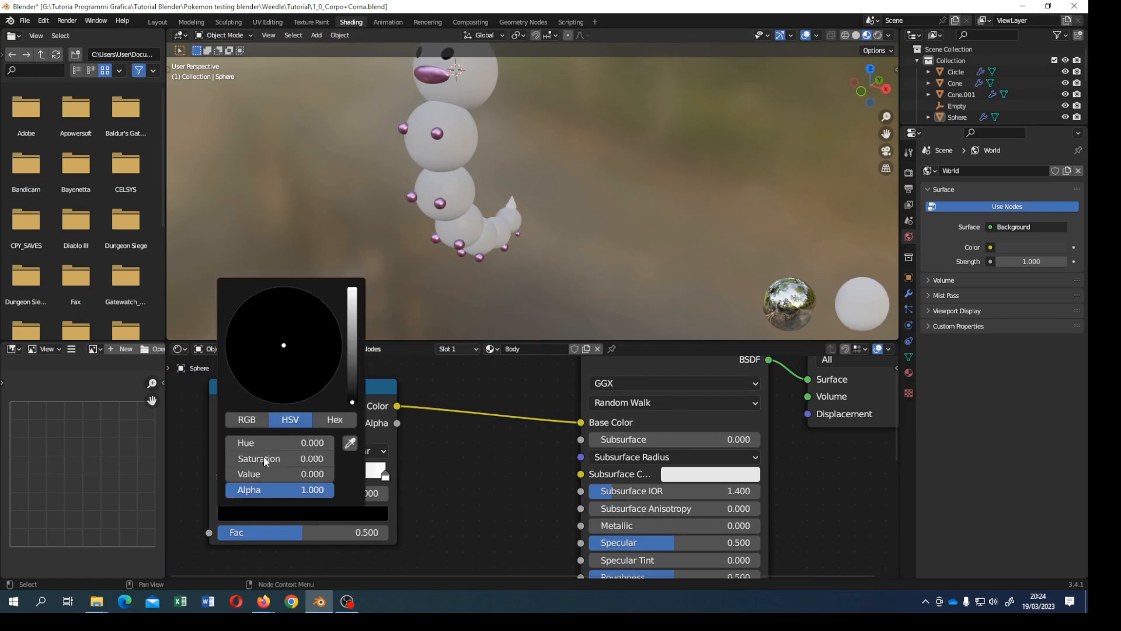
pyautogui.moveTo(353, 373); pyautogui.dragTo(352, 347)
pyautogui.moveTo(277, 375); pyautogui.dragTo(278, 373)
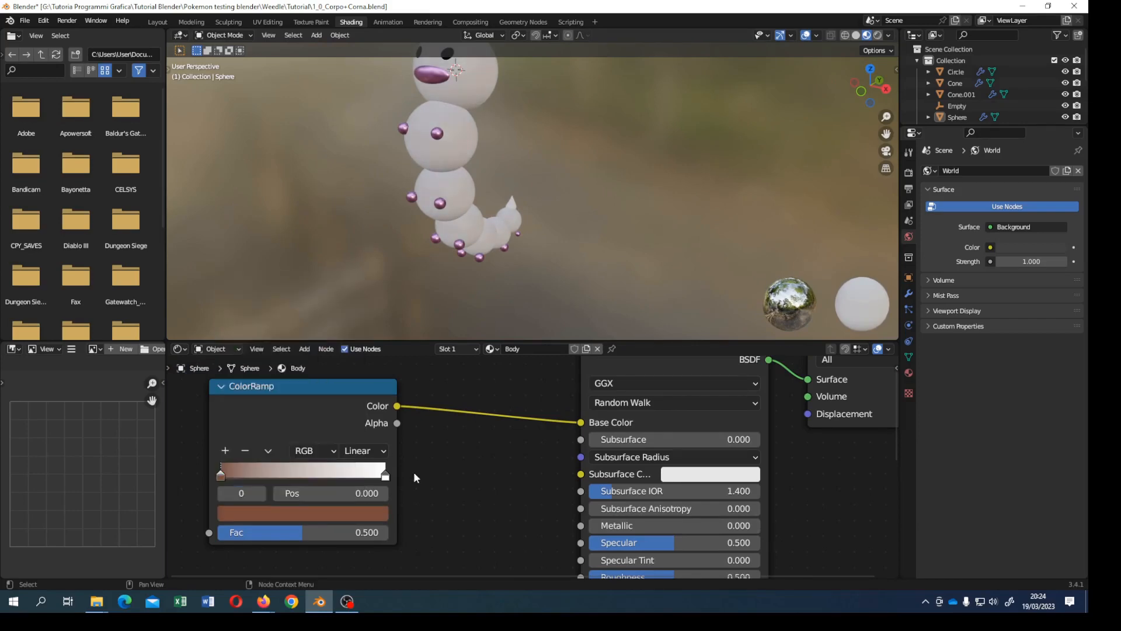
pyautogui.moveTo(223, 474); pyautogui.dragTo(264, 466)
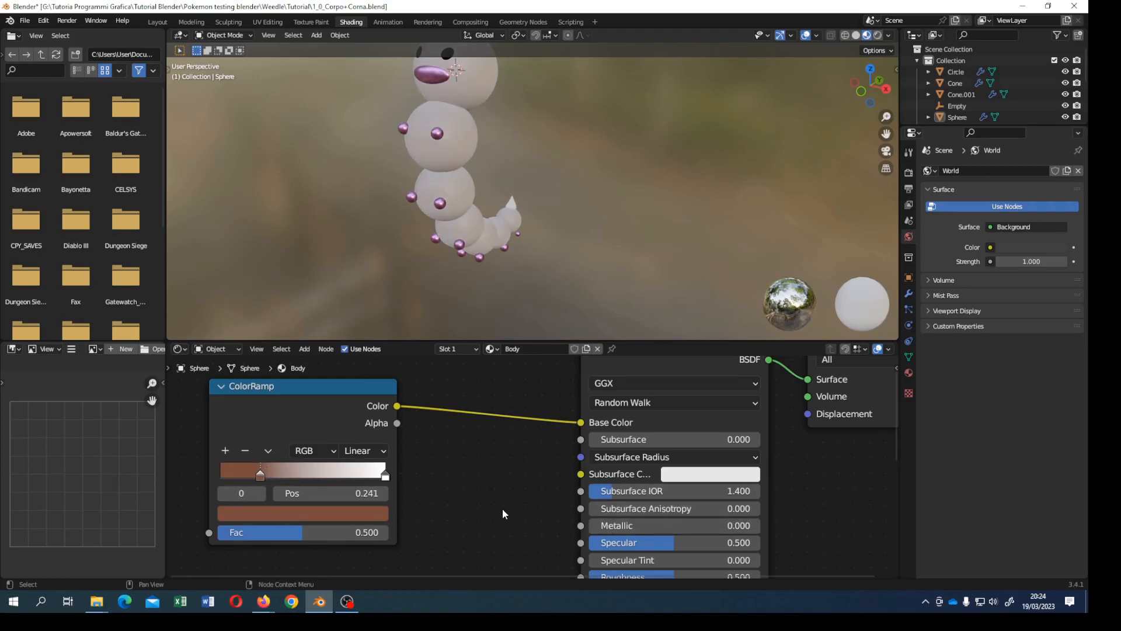
# Step: Colour the ColorRamp's last stop light orange and shift it slightly inward from the ramp's end
pyautogui.scroll(-1, 502, 513)
pyautogui.scroll(-2, 467, 481)
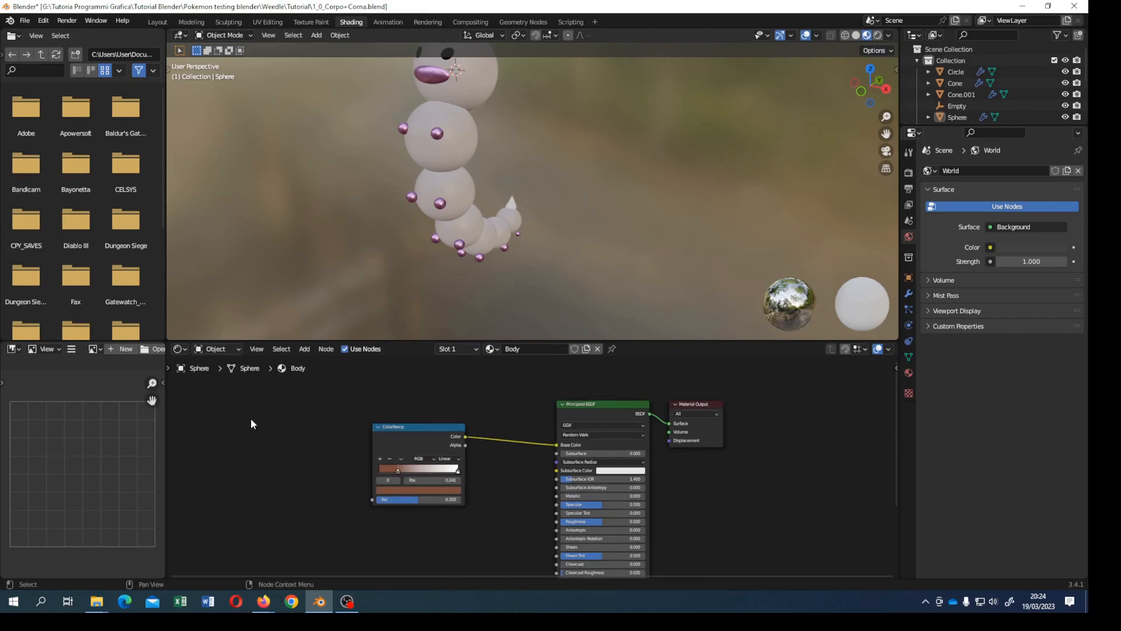
pyautogui.scroll(1, 446, 493)
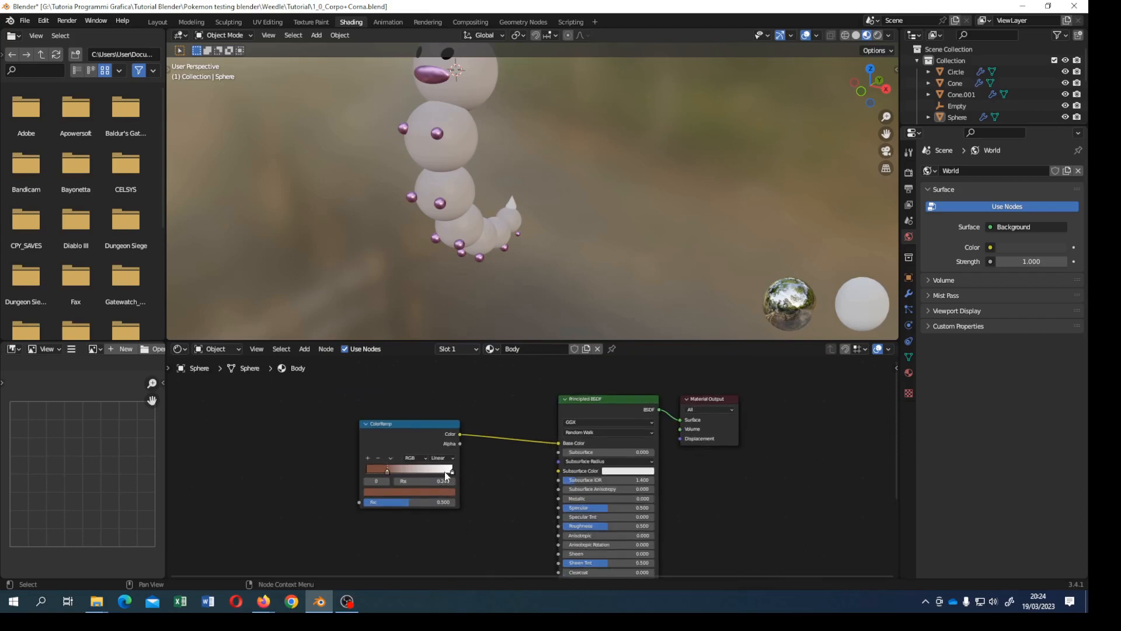
pyautogui.click(441, 492)
pyautogui.click(452, 471)
pyautogui.click(435, 492)
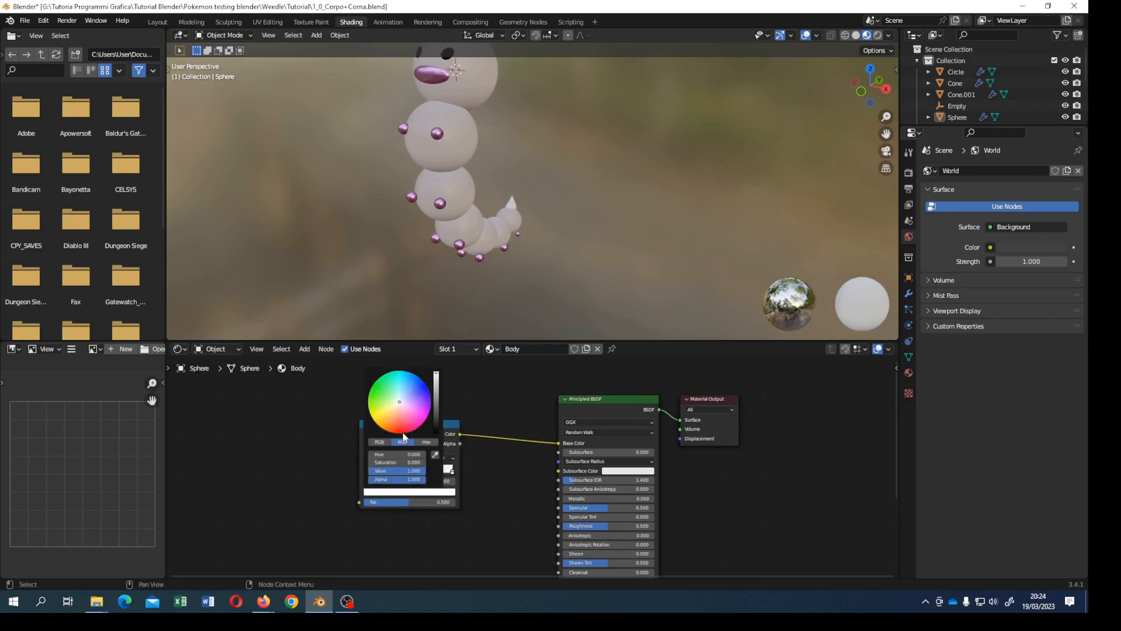
pyautogui.moveTo(403, 426); pyautogui.dragTo(396, 417)
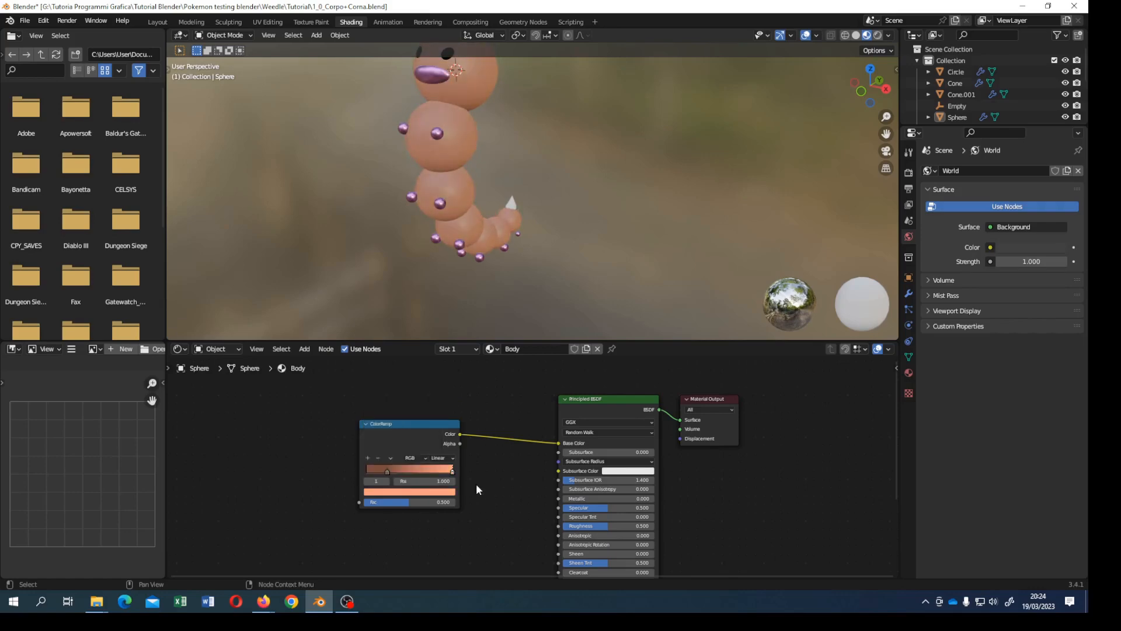
pyautogui.moveTo(441, 471); pyautogui.dragTo(438, 471)
# Step: Add a beige middle stop to the ColorRamp and also connect its Color output to the Principled BSDF's Roughness
pyautogui.click(368, 457)
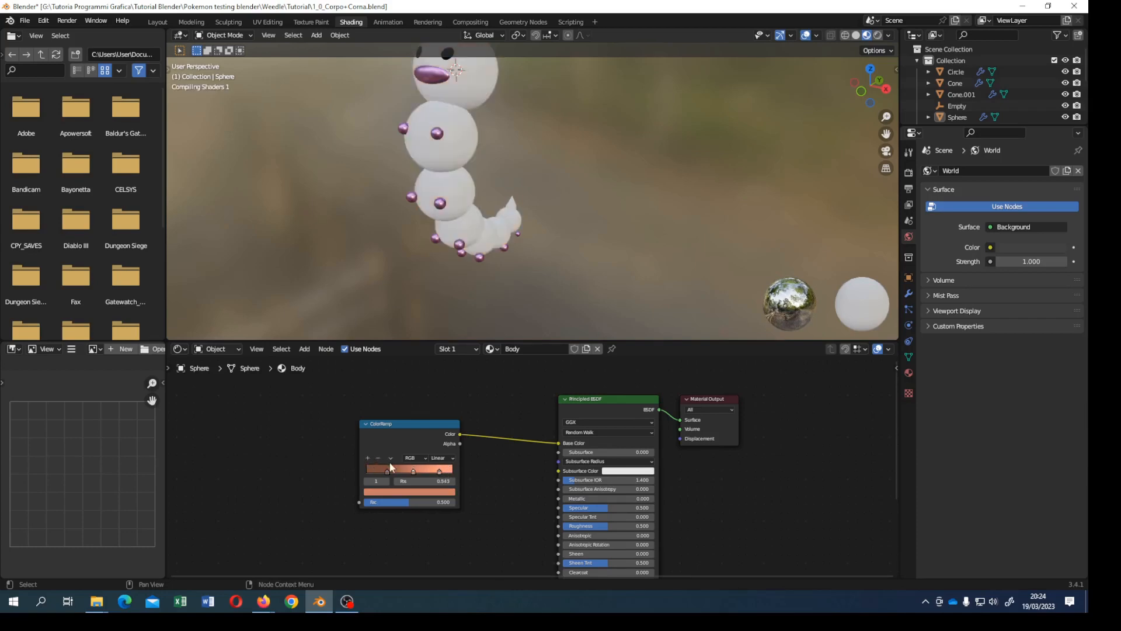
pyautogui.click(424, 493)
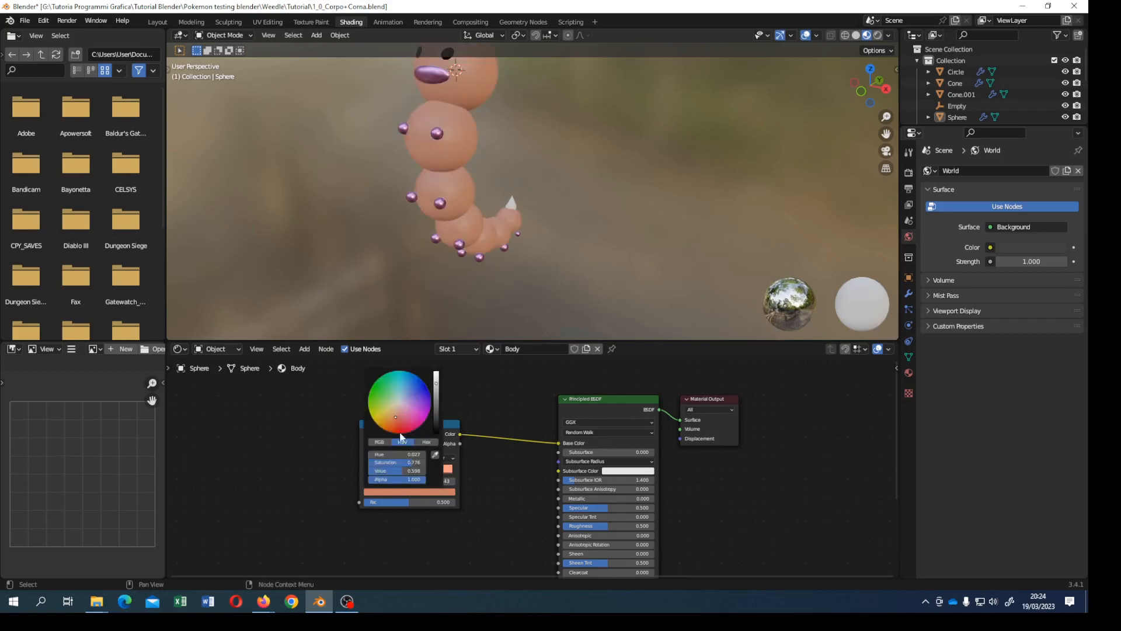
pyautogui.moveTo(399, 418); pyautogui.dragTo(393, 411)
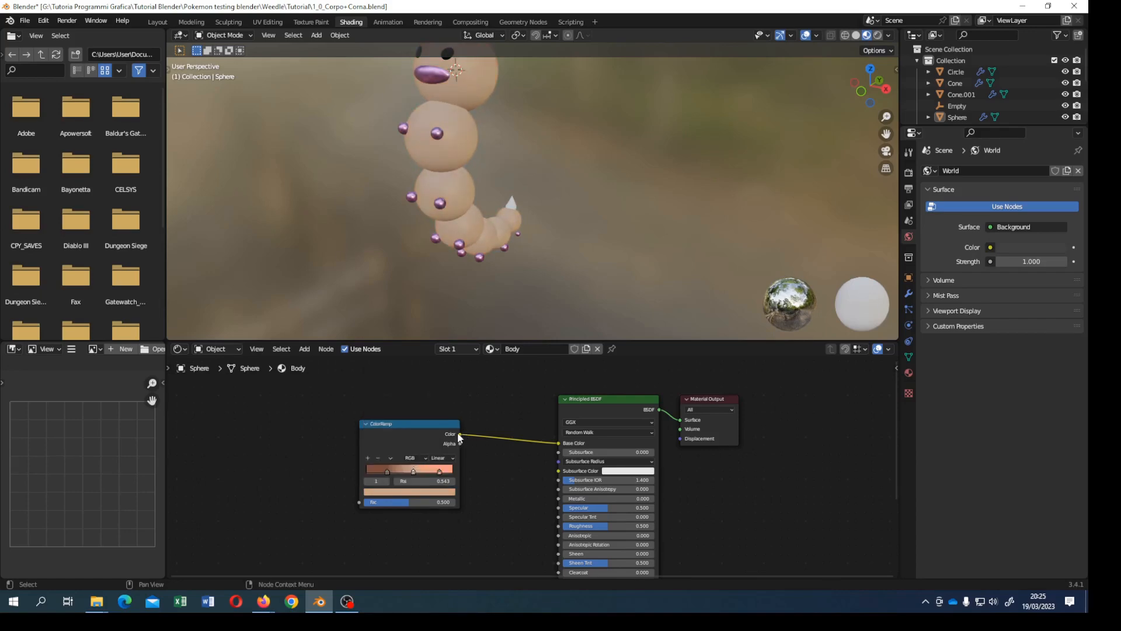
pyautogui.moveTo(459, 433); pyautogui.dragTo(558, 526)
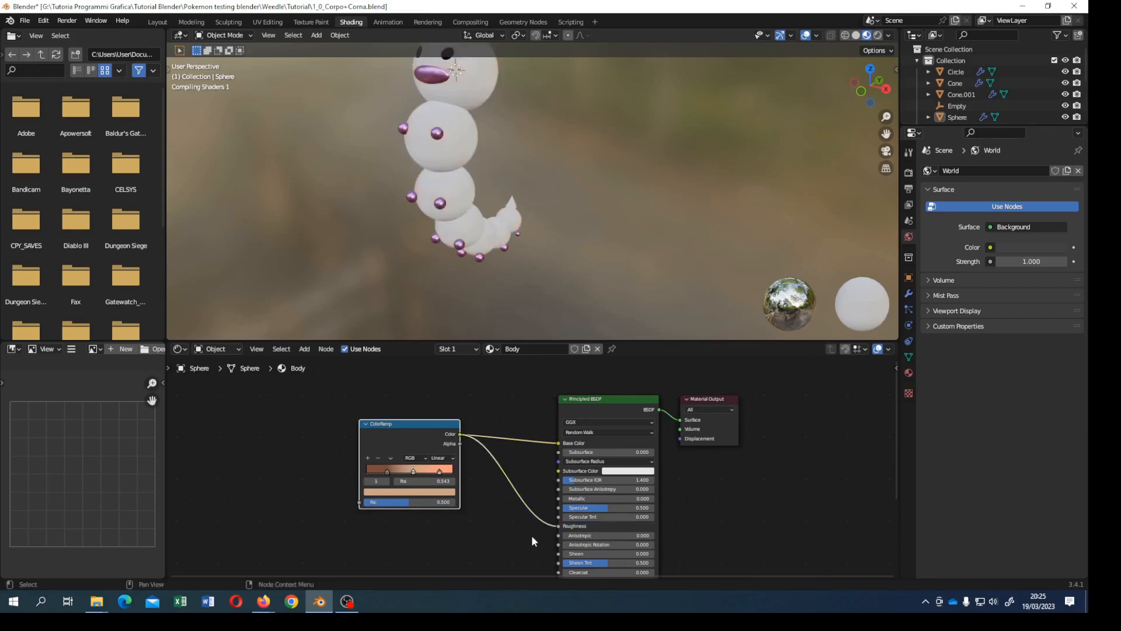
pyautogui.moveTo(436, 259); pyautogui.dragTo(516, 269, button='middle')
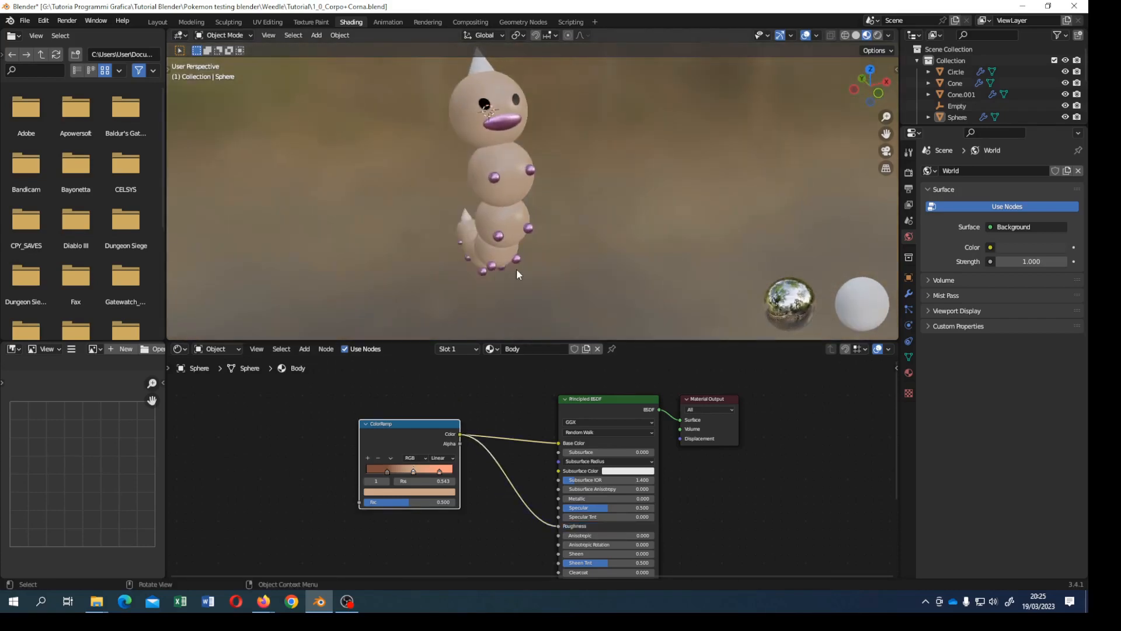
# Step: Add a Glossy BSDF node above the Principled BSDF in the Body material
pyautogui.moveTo(615, 370); pyautogui.dragTo(591, 475, button='middle')
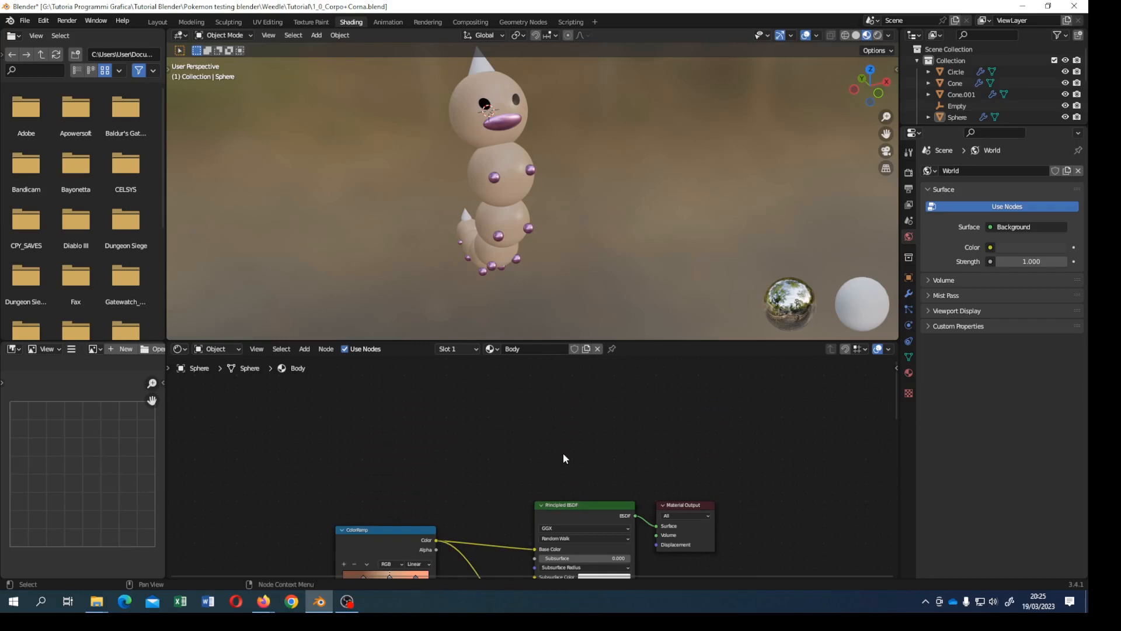
pyautogui.press('F3')
pyautogui.write('glosy')
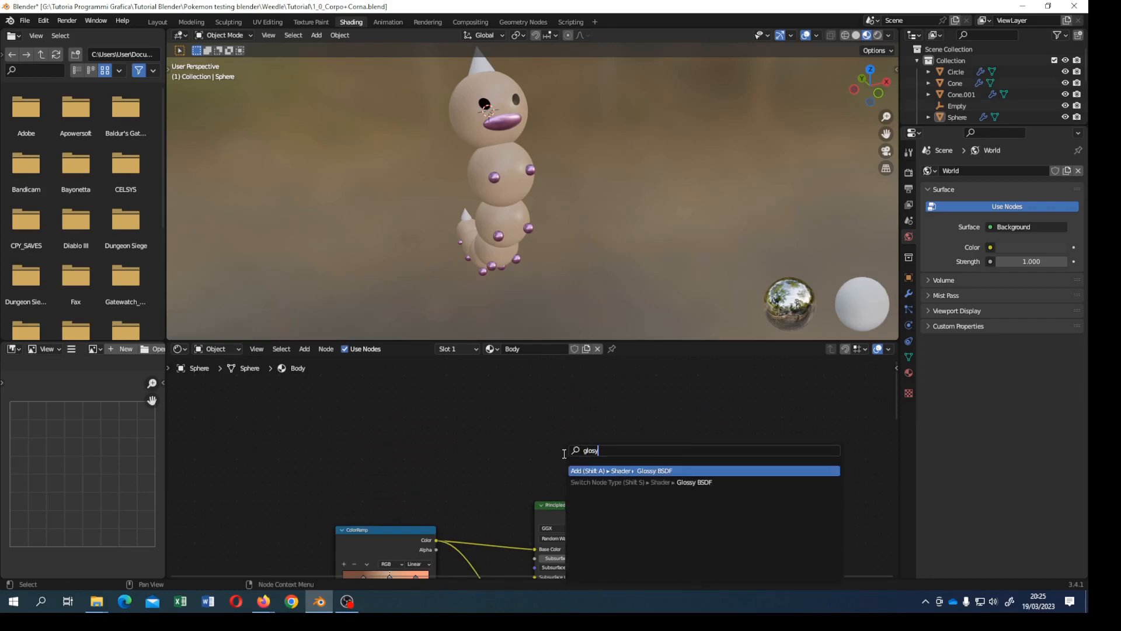
pyautogui.press('Return')
pyautogui.click(567, 453)
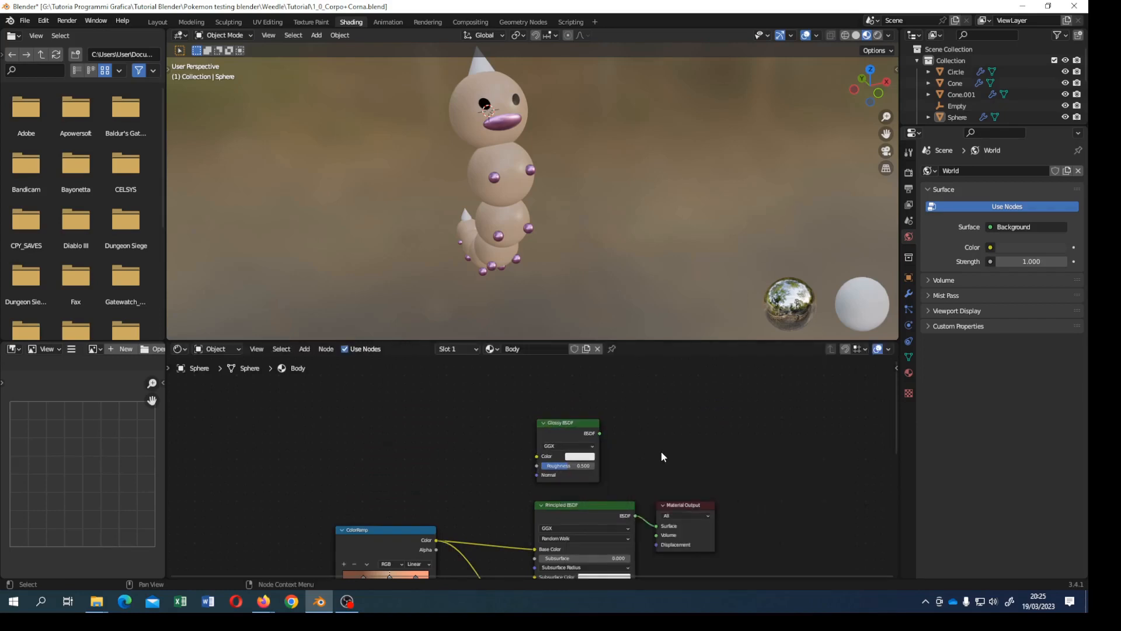
# Step: Add a Mix Shader node beside the Glossy BSDF
pyautogui.press('F3')
pyautogui.write('mixshade')
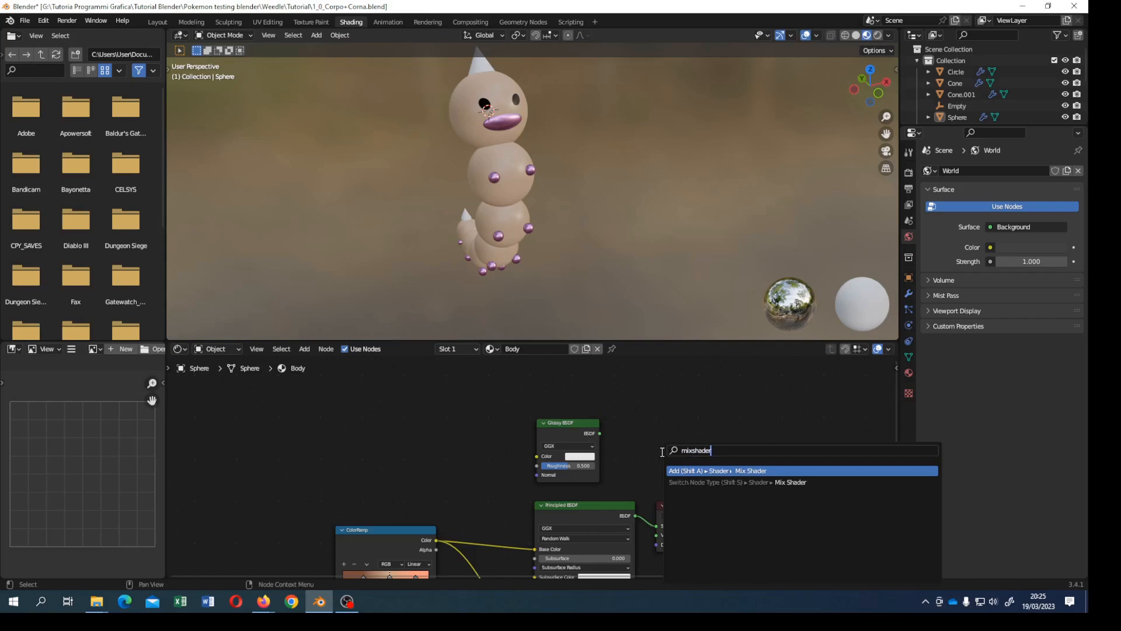
pyautogui.write('r')
pyautogui.press('Return')
pyautogui.click(679, 448)
# Step: Feed the Glossy BSDF and Principled BSDF into the Mix Shader's first and second Shader inputs, and its output into the Material Output's Surface
pyautogui.moveTo(599, 433); pyautogui.dragTo(649, 455)
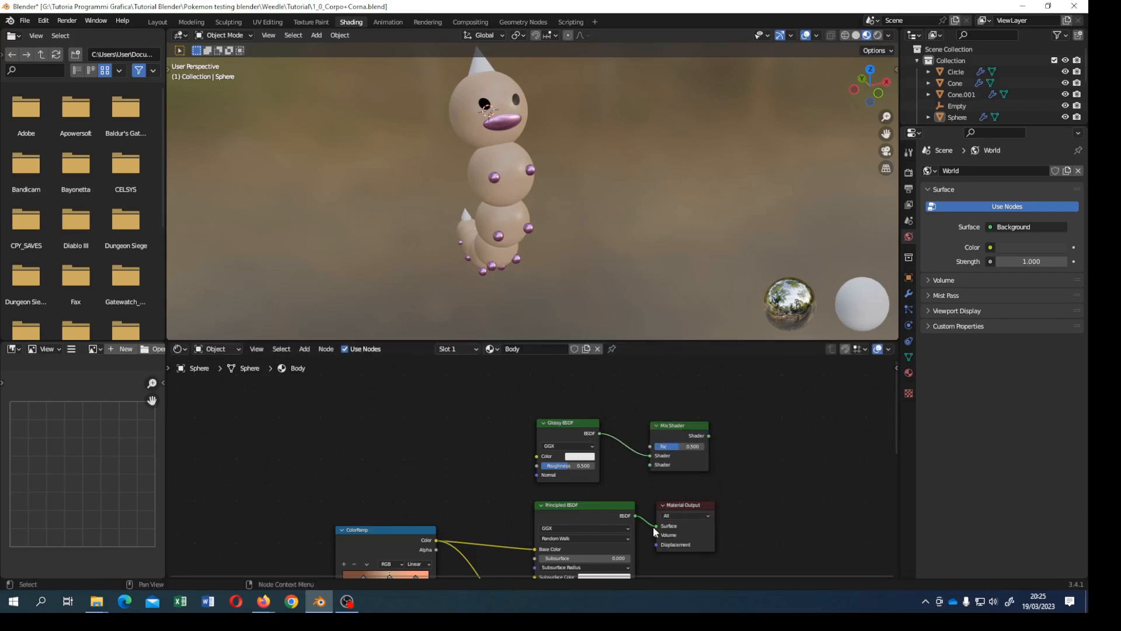
pyautogui.moveTo(654, 522); pyautogui.dragTo(649, 464)
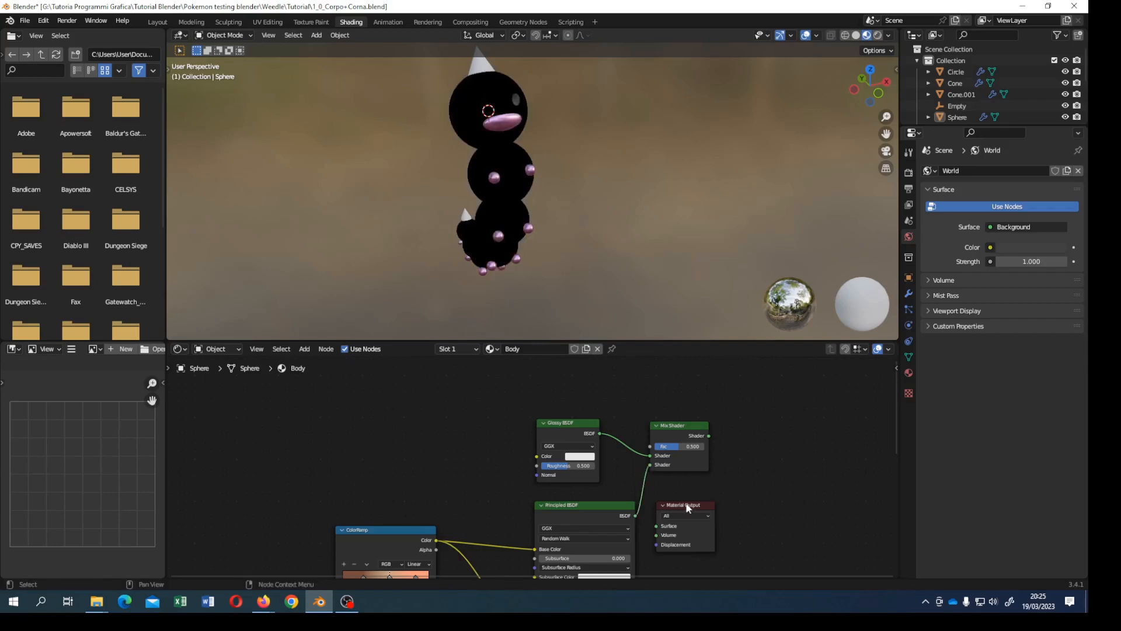
pyautogui.moveTo(688, 508); pyautogui.dragTo(785, 420)
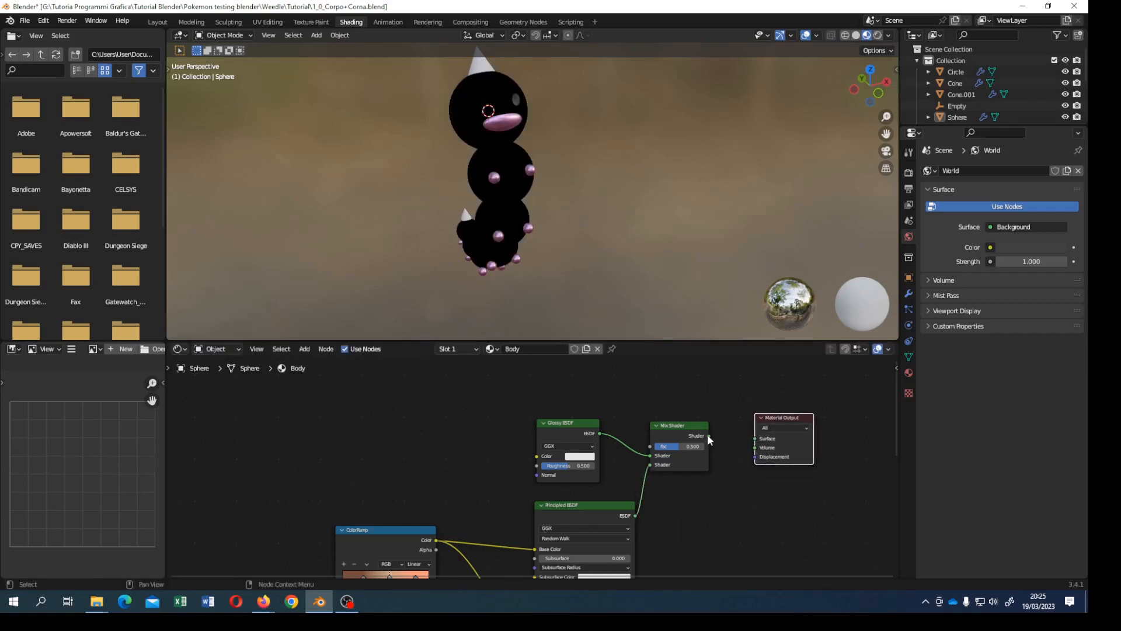
pyautogui.moveTo(709, 435); pyautogui.dragTo(756, 438)
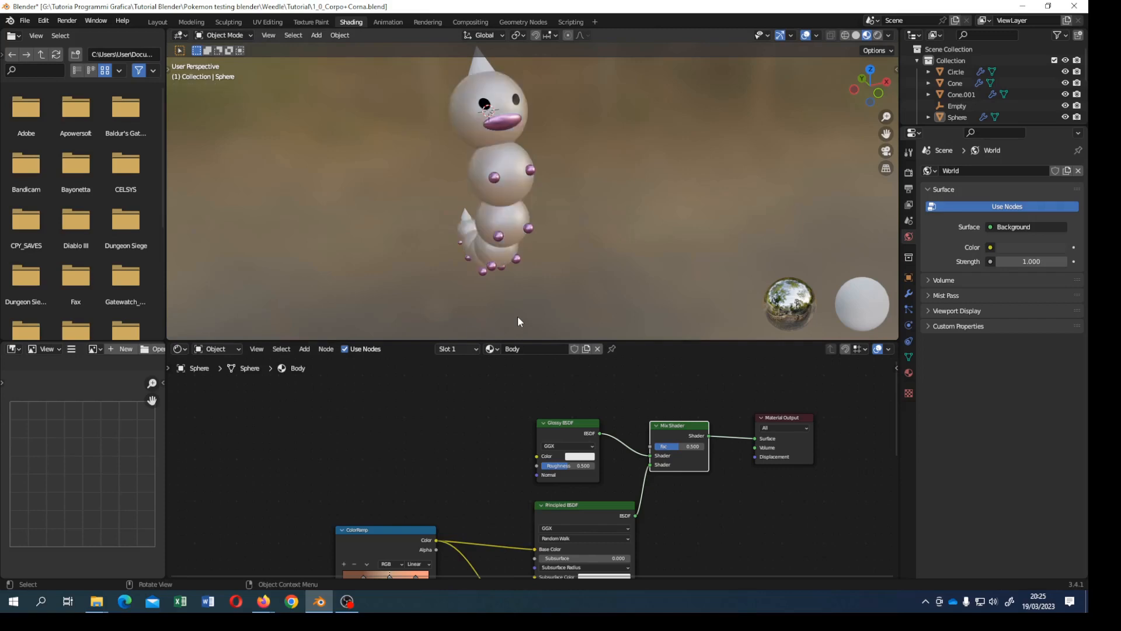
# Step: Add a Bump node and connect its Normal output to the Principled BSDF's Normal input
pyautogui.scroll(4, 518, 316)
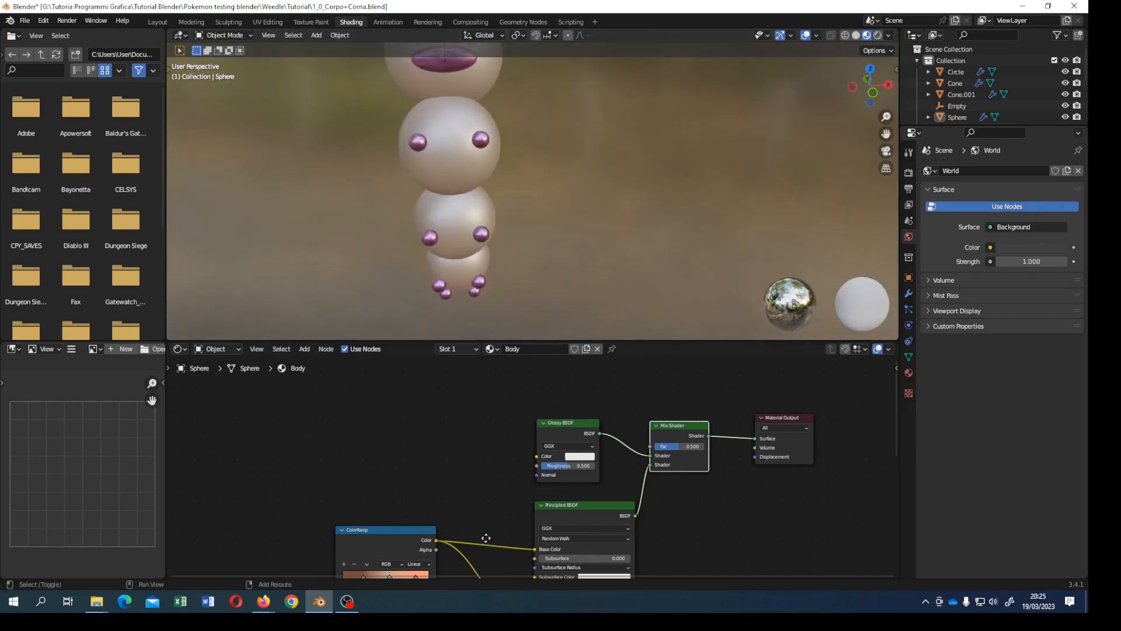
pyautogui.moveTo(486, 537); pyautogui.dragTo(521, 476, button='middle')
pyautogui.press('F3')
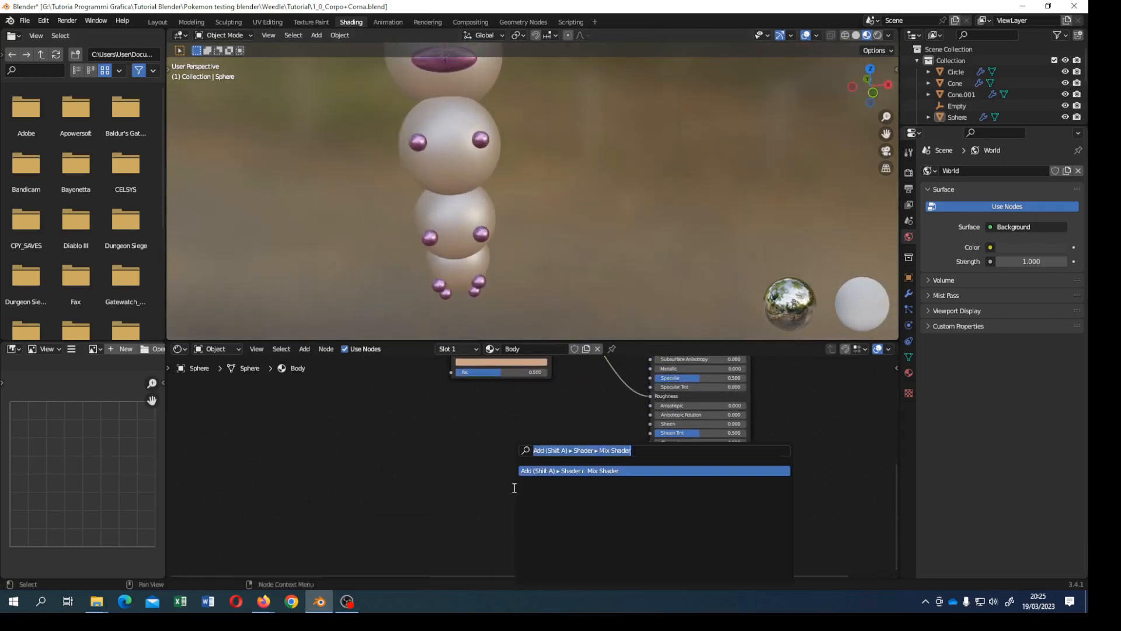
pyautogui.write('bump')
pyautogui.press('Return')
pyautogui.click(513, 486)
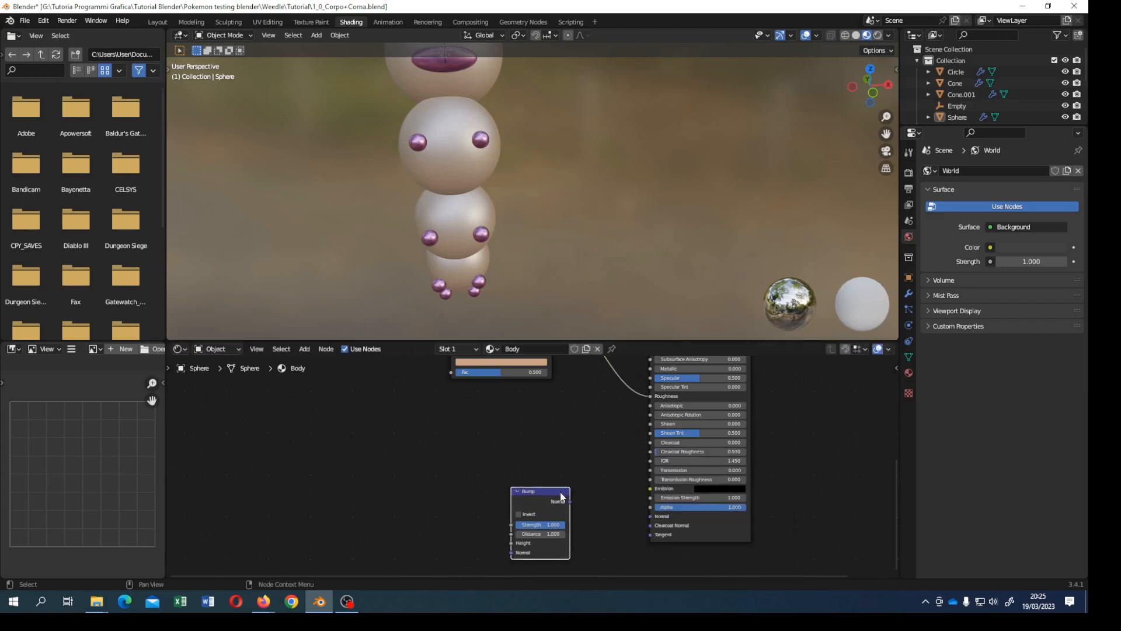
pyautogui.moveTo(569, 500); pyautogui.dragTo(647, 513)
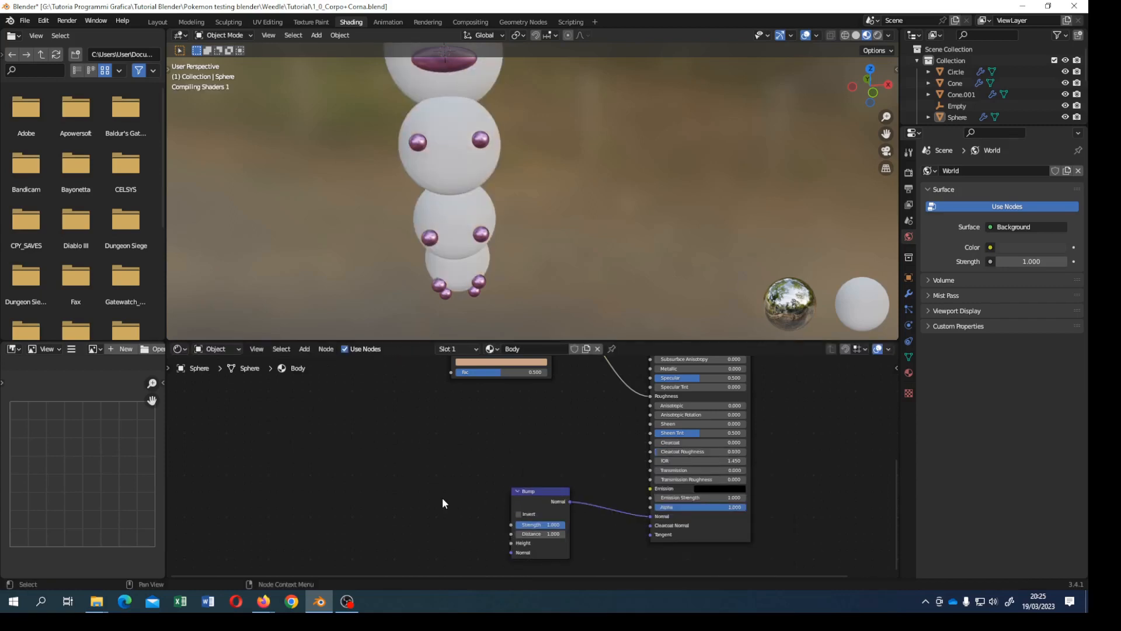
# Step: Add a Noise Texture node and connect its Fac output to the Bump node's Height input
pyautogui.press('F3')
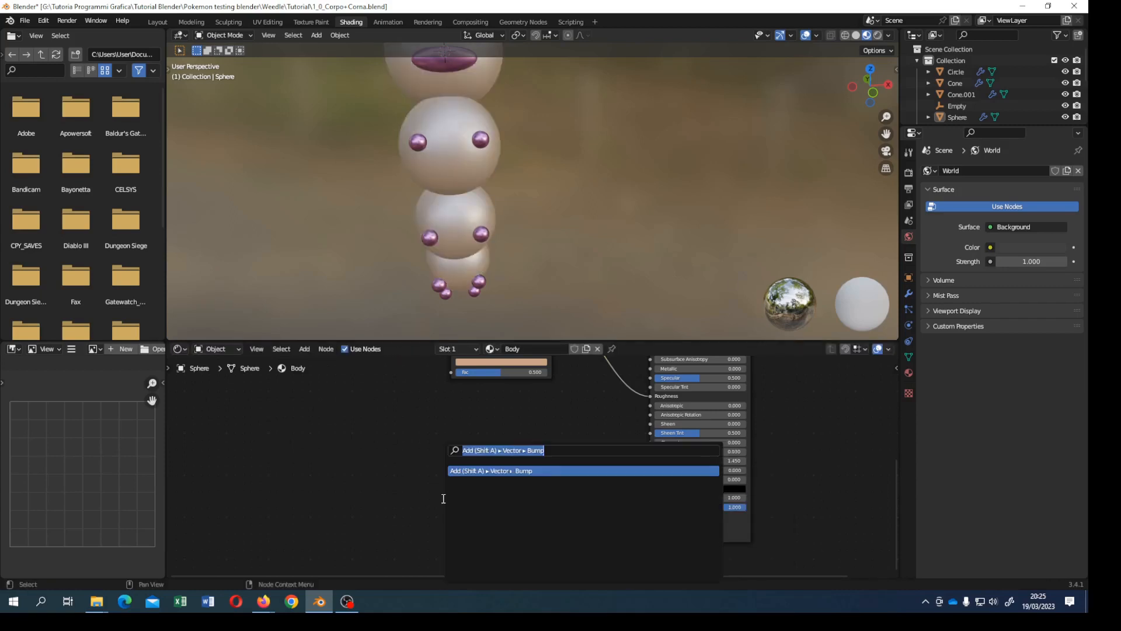
pyautogui.write('texture')
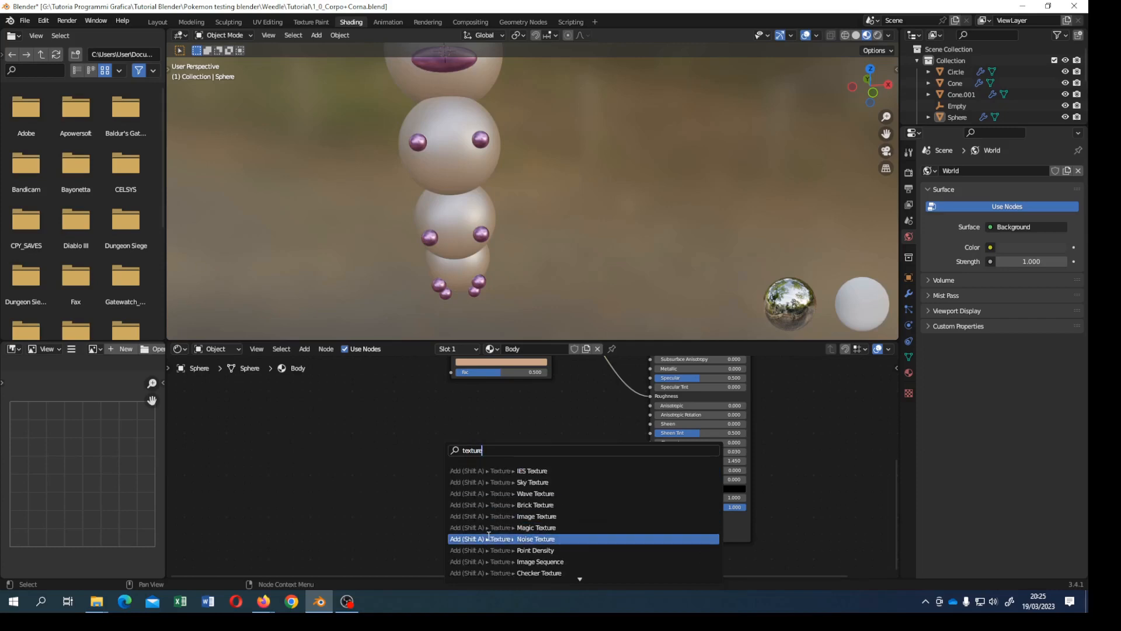
pyautogui.click(467, 538)
pyautogui.click(368, 480)
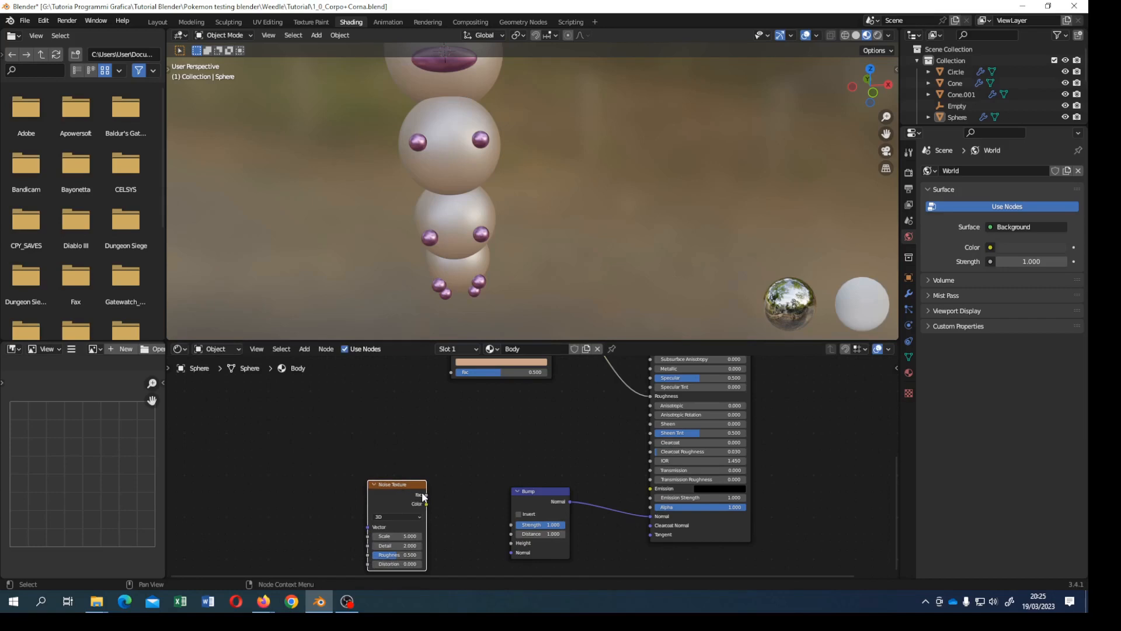
pyautogui.moveTo(427, 495); pyautogui.dragTo(512, 543)
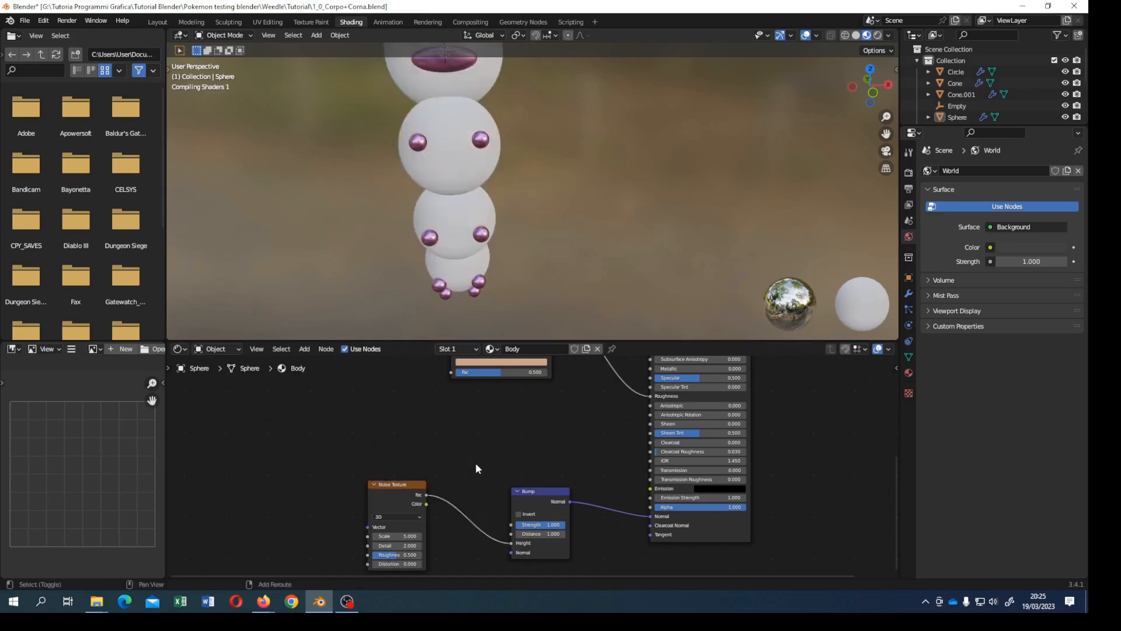
# Step: Set the Noise Texture's Scale to 30, Detail to 25 and Roughness to 1
pyautogui.moveTo(475, 463); pyautogui.dragTo(507, 417, button='middle')
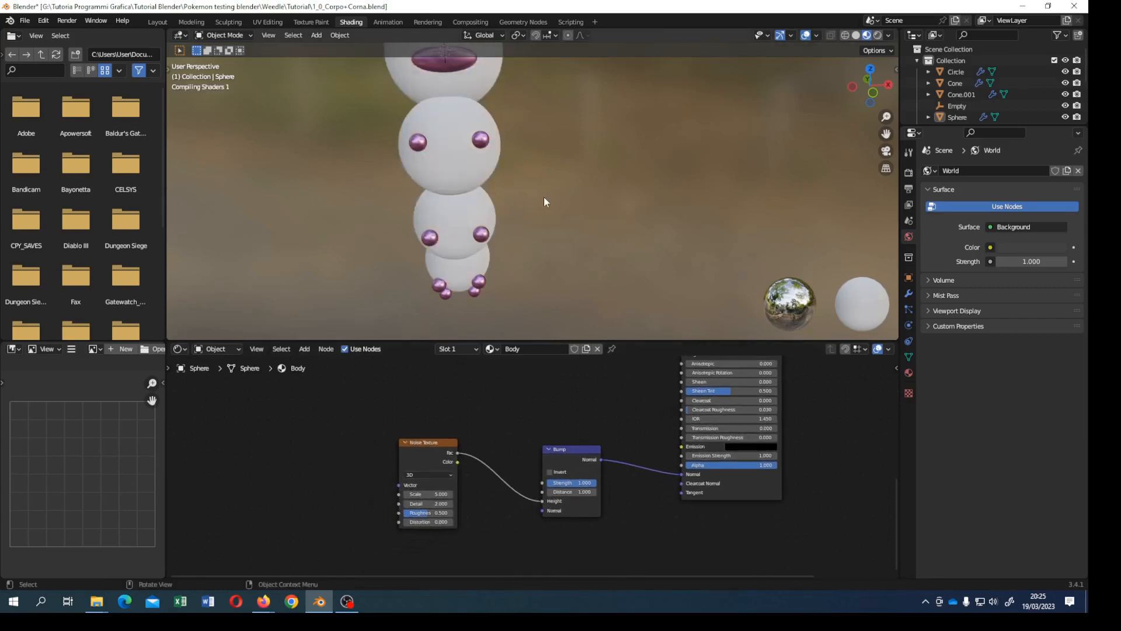
pyautogui.keyDown('shift'); pyautogui.moveTo(544, 198); pyautogui.dragTo(559, 234, button='middle'); pyautogui.keyUp('shift')
pyautogui.scroll(1, 559, 238)
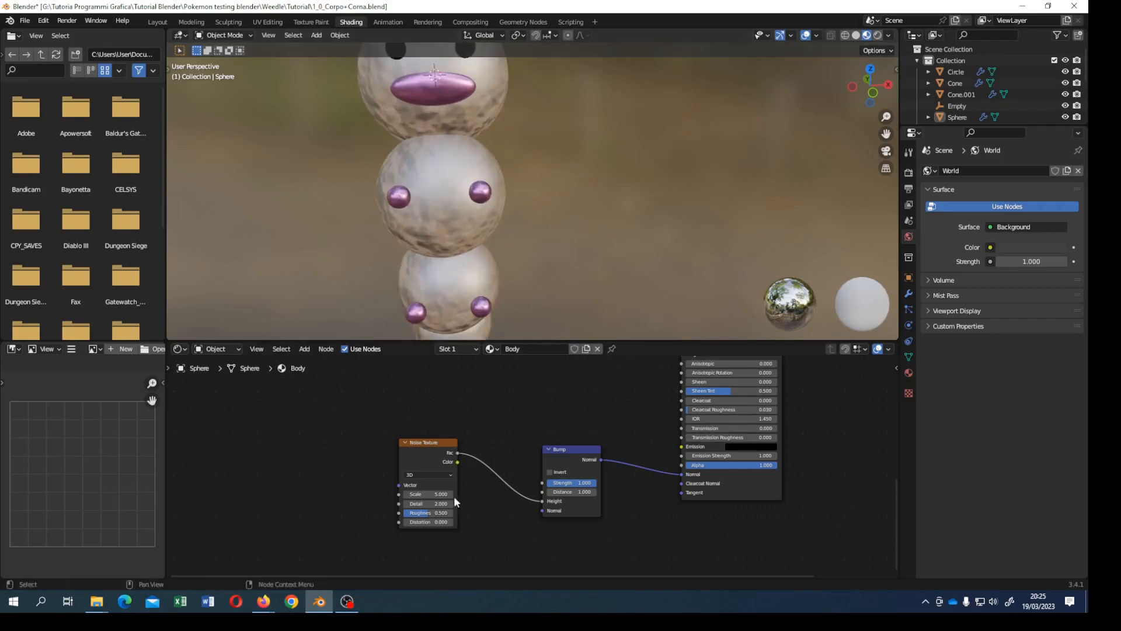
pyautogui.doubleClick(436, 494)
pyautogui.write('30')
pyautogui.press('Return')
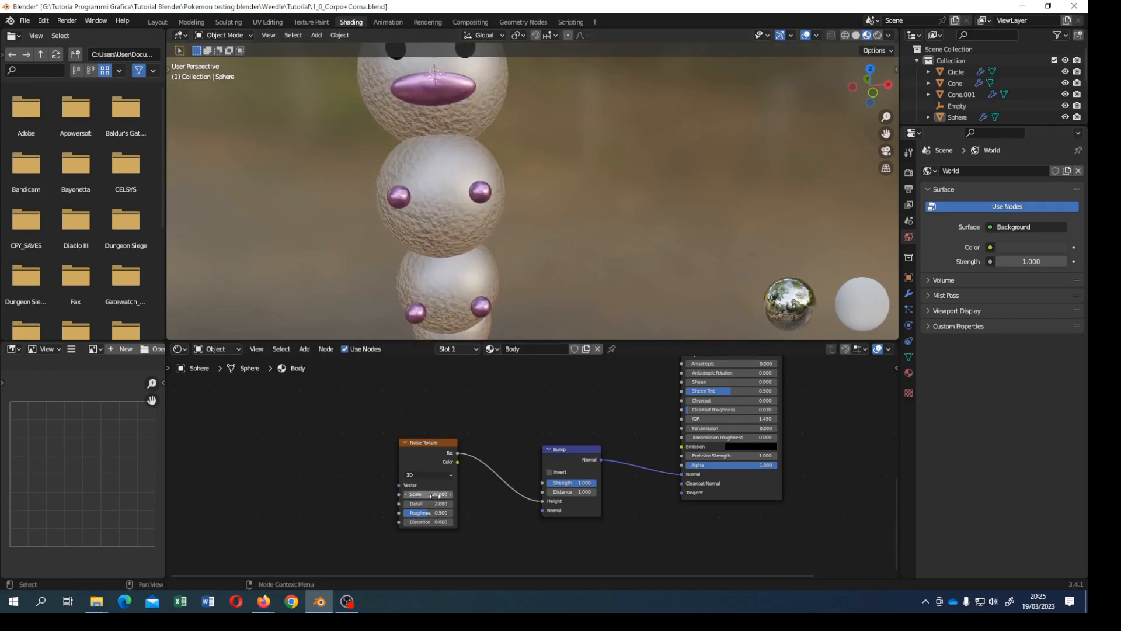
pyautogui.doubleClick(436, 504)
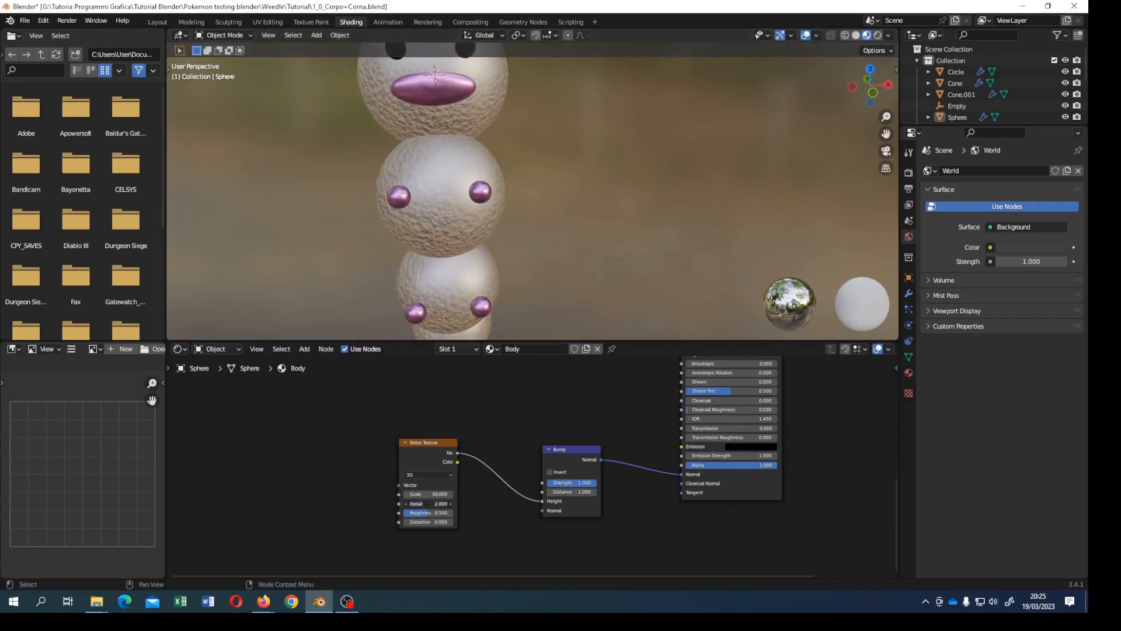
pyautogui.write('25')
pyautogui.press('Return')
pyautogui.doubleClick(437, 513)
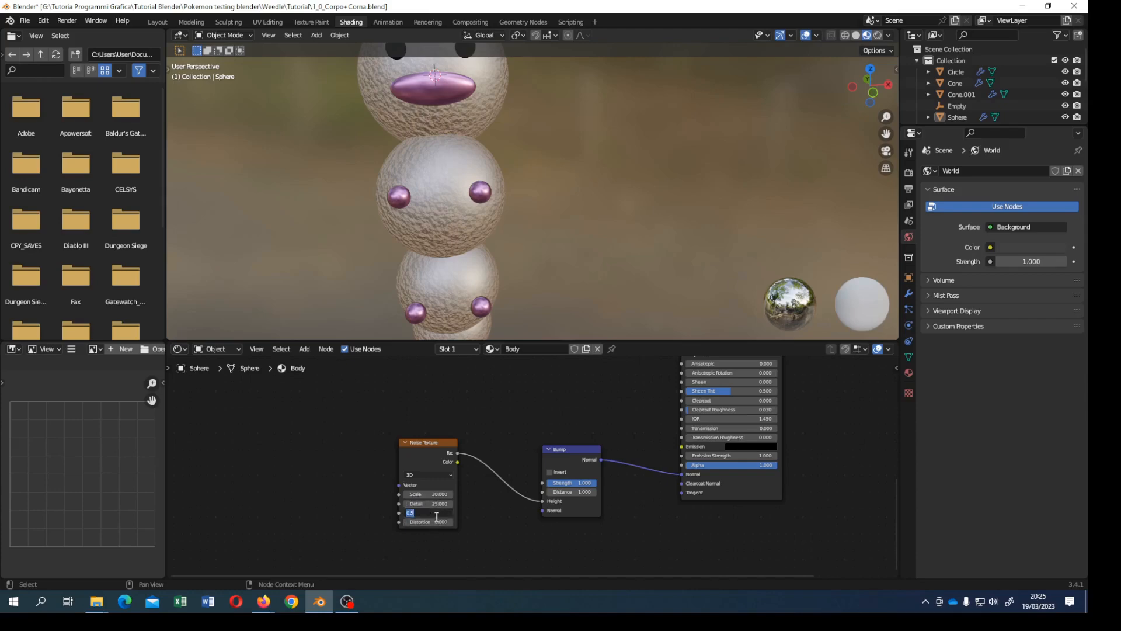
pyautogui.write('1')
pyautogui.press('Return')
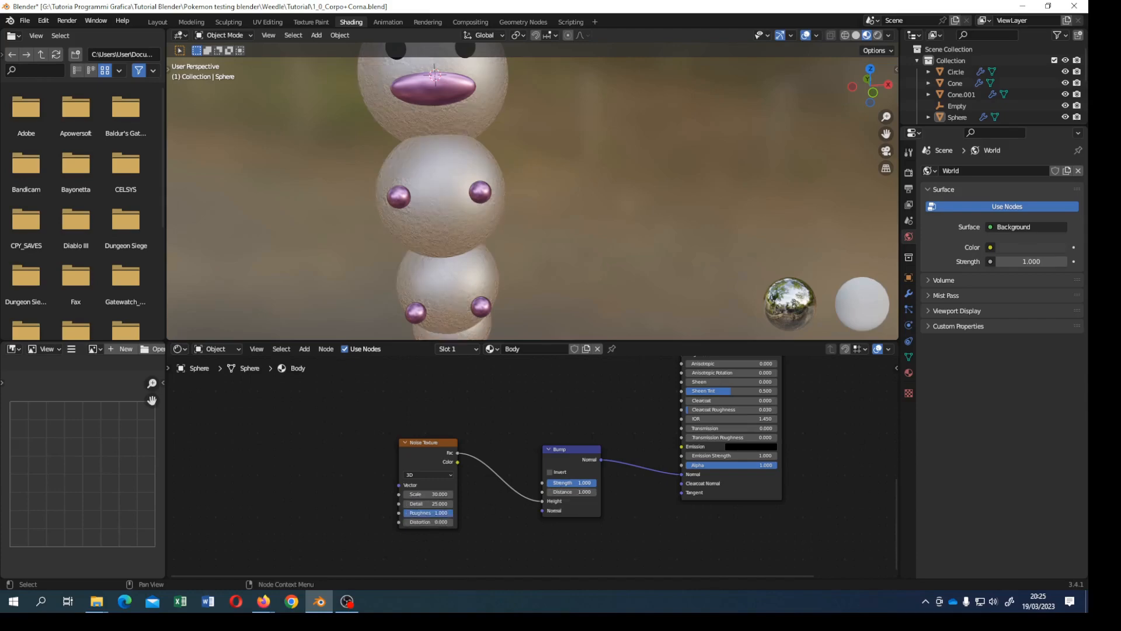
# Step: Set the Bump node's Strength and Distance both to 0.2 in the Body material
pyautogui.doubleClick(569, 482)
pyautogui.write('0.1')
pyautogui.press('Return')
pyautogui.doubleClick(567, 492)
pyautogui.write('0')
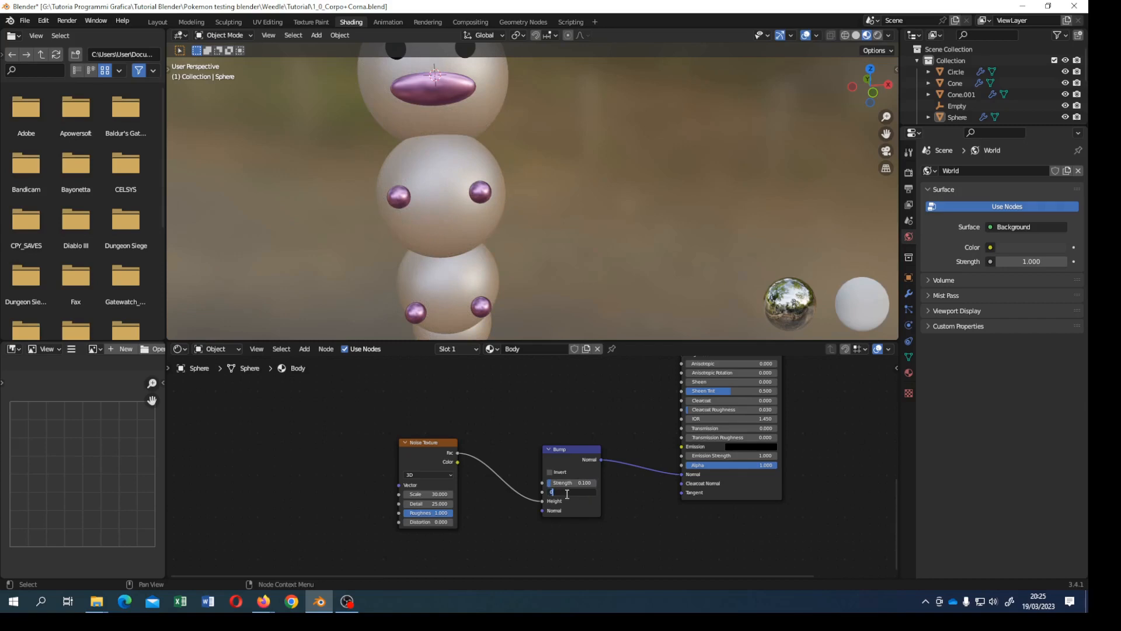
pyautogui.write('.2')
pyautogui.press('Return')
pyautogui.doubleClick(568, 483)
pyautogui.write('0')
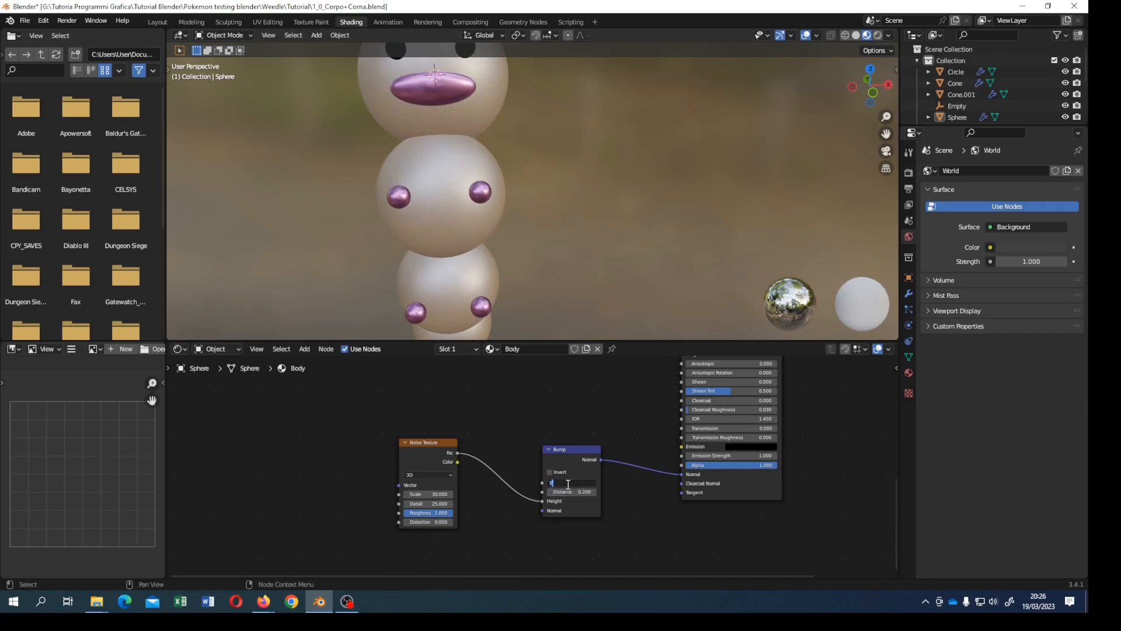
pyautogui.press('Return')
# Step: Examine the bump effect on the body spheres up close and from different angles
pyautogui.moveTo(453, 235); pyautogui.dragTo(408, 243, button='middle')
pyautogui.scroll(3, 430, 253)
pyautogui.scroll(1, 408, 243)
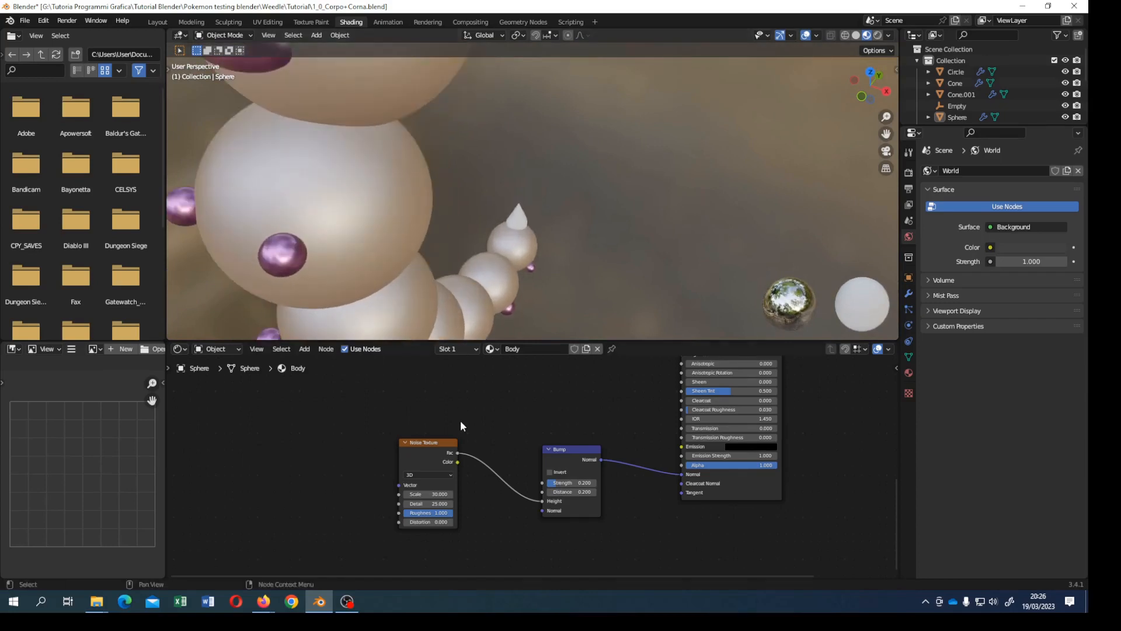
pyautogui.scroll(2, 460, 421)
pyautogui.scroll(1, 452, 409)
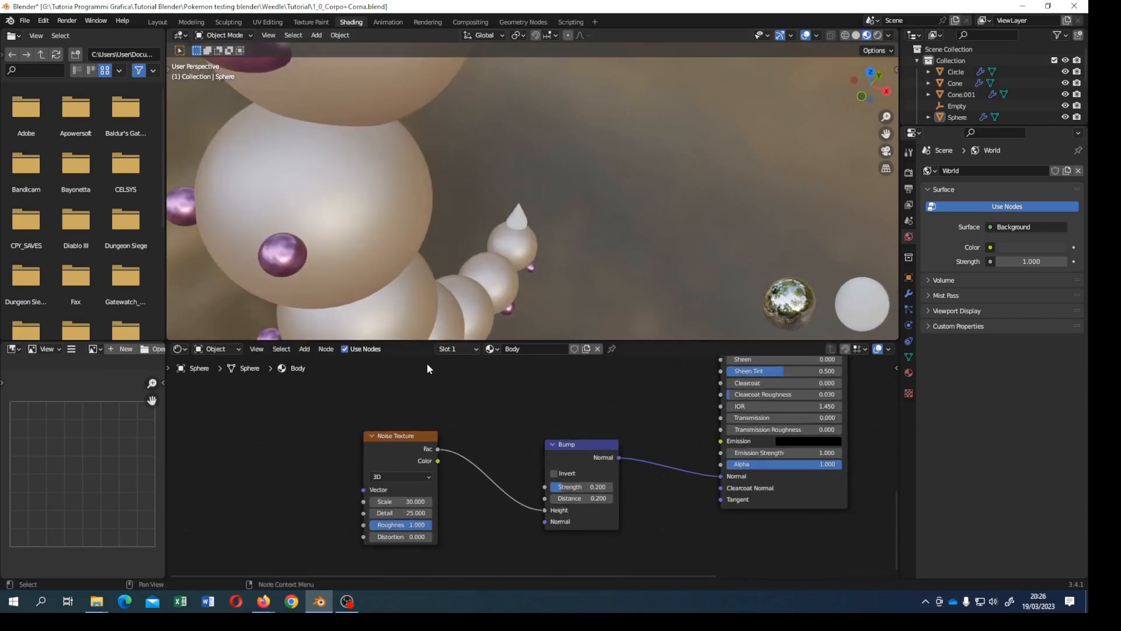
pyautogui.moveTo(397, 315); pyautogui.dragTo(342, 236, button='middle')
pyautogui.scroll(4, 351, 241)
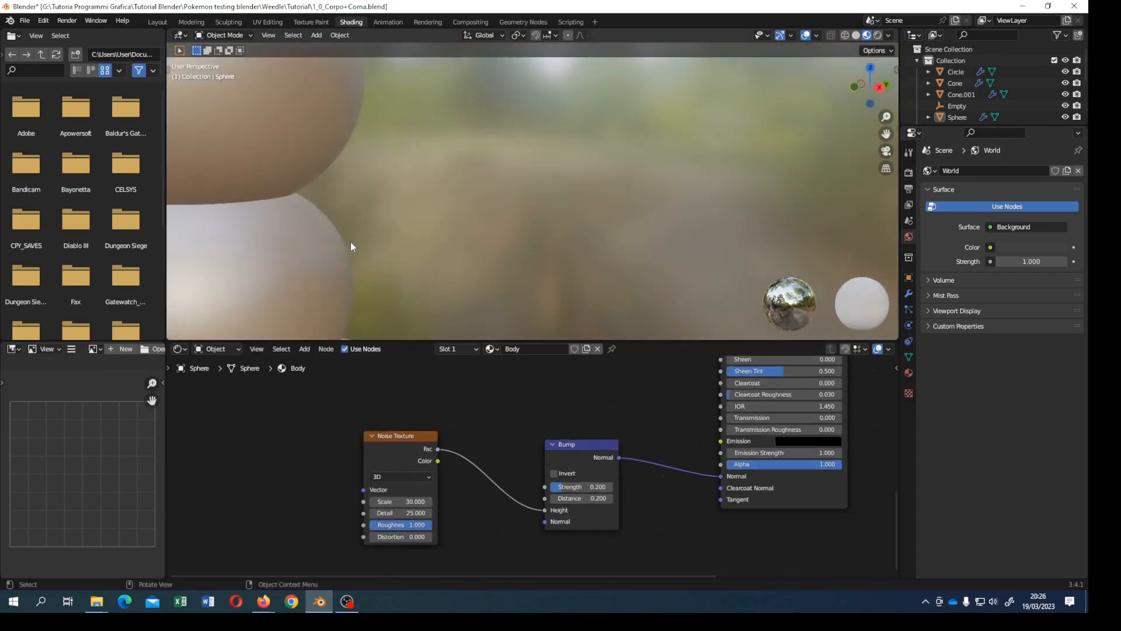
pyautogui.keyDown('shift'); pyautogui.moveTo(248, 242); pyautogui.dragTo(366, 289, button='middle'); pyautogui.keyUp('shift')
pyautogui.scroll(-3, 344, 205)
pyautogui.keyDown('shift'); pyautogui.moveTo(344, 209); pyautogui.dragTo(534, 219, button='middle'); pyautogui.keyUp('shift')
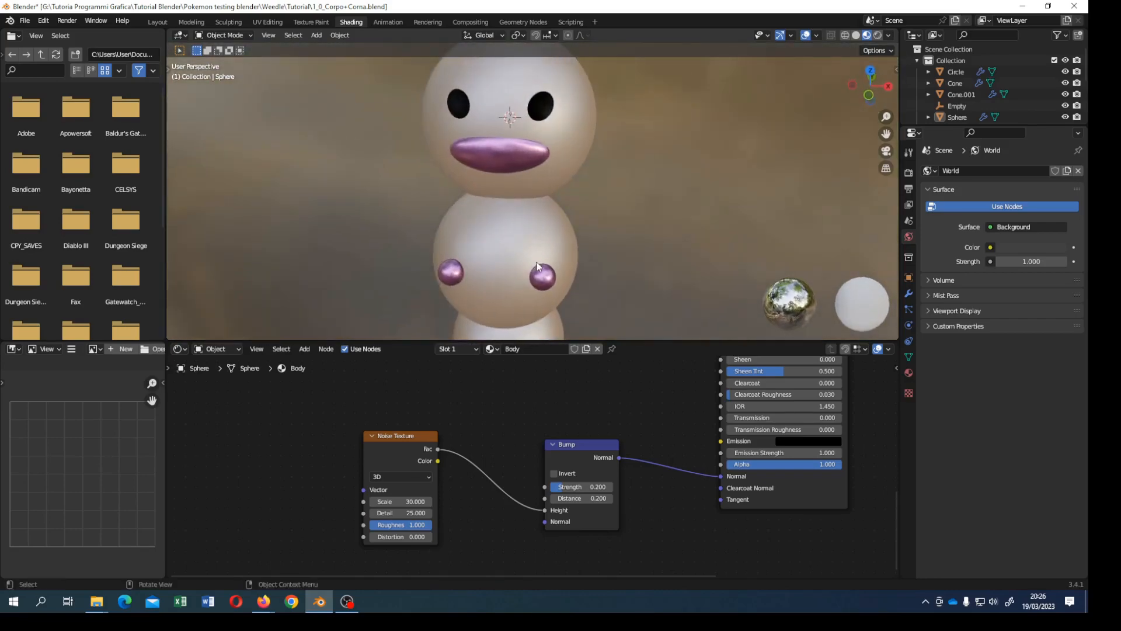
# Step: Set the Body material's Bump Strength and Distance both to 0.3
pyautogui.doubleClick(580, 486)
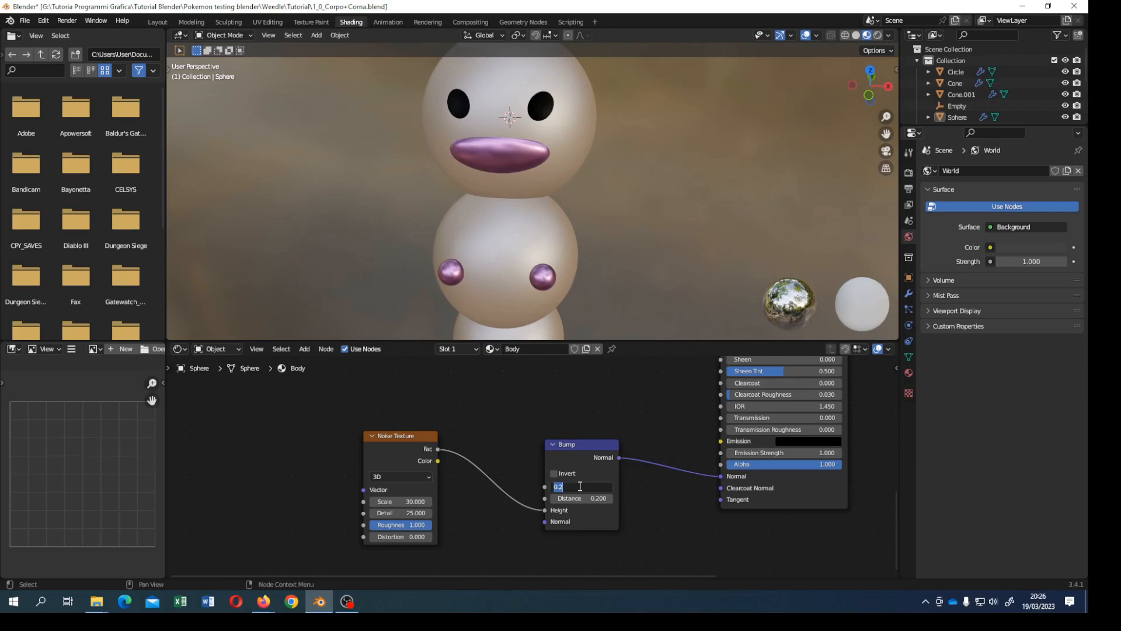
pyautogui.write('0')
pyautogui.press('Return')
pyautogui.doubleClick(579, 497)
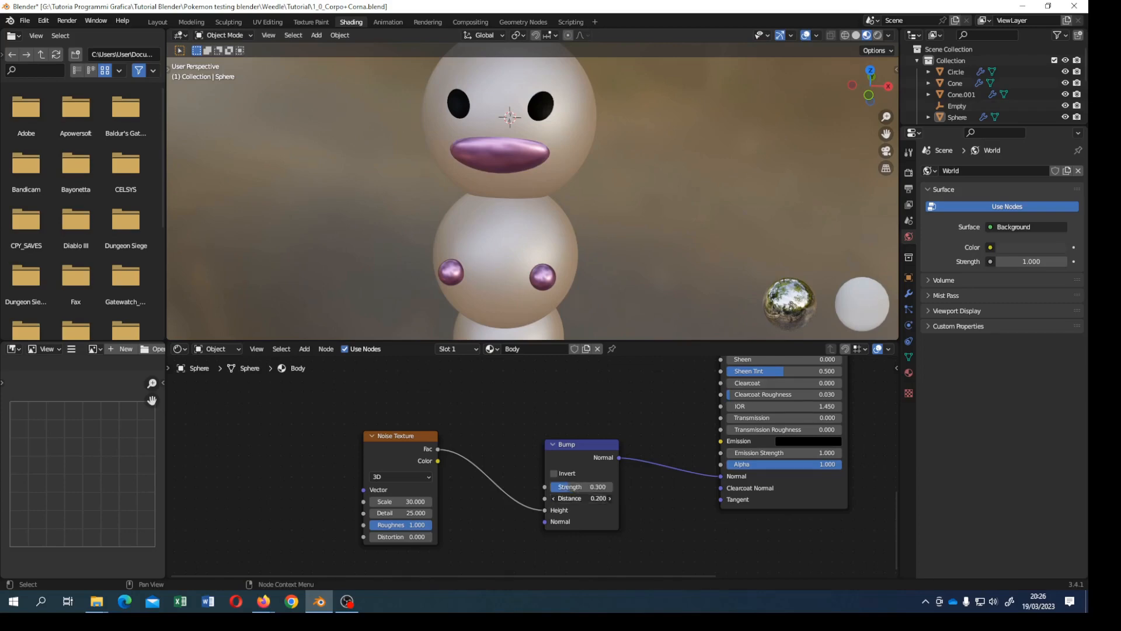
pyautogui.write('0.3')
pyautogui.press('Return')
# Step: Shift the Body ColorRamp's stops toward the light end, placing the middle one at about 0.68 and the last at 0.95
pyautogui.keyDown('shift'); pyautogui.scroll(6, 587, 405); pyautogui.keyUp('shift')
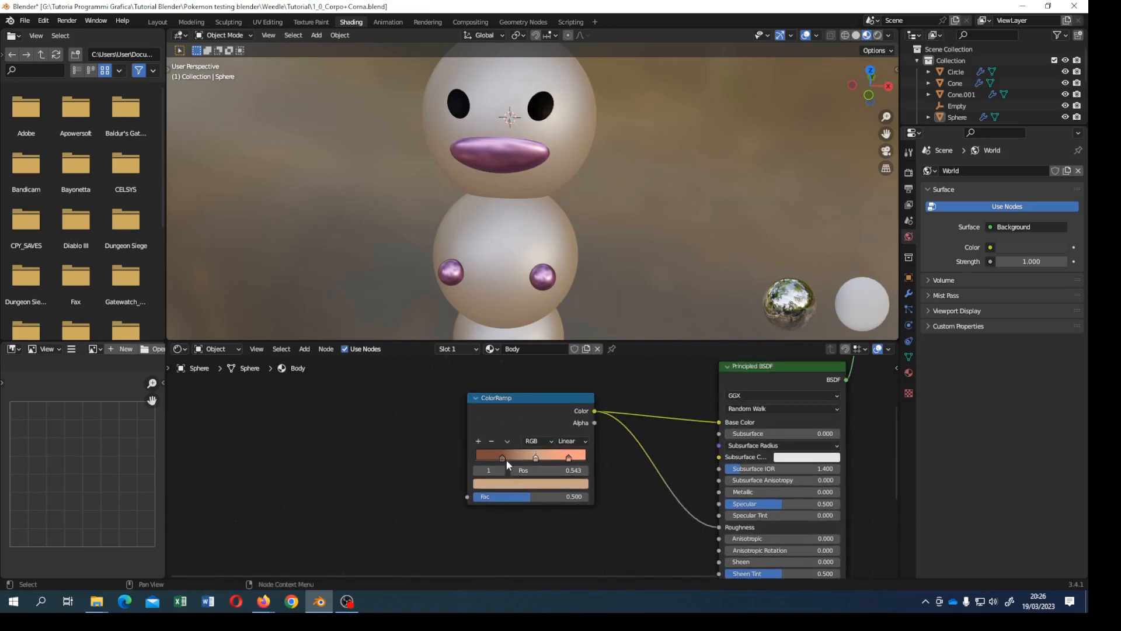
pyautogui.moveTo(503, 458); pyautogui.dragTo(551, 458)
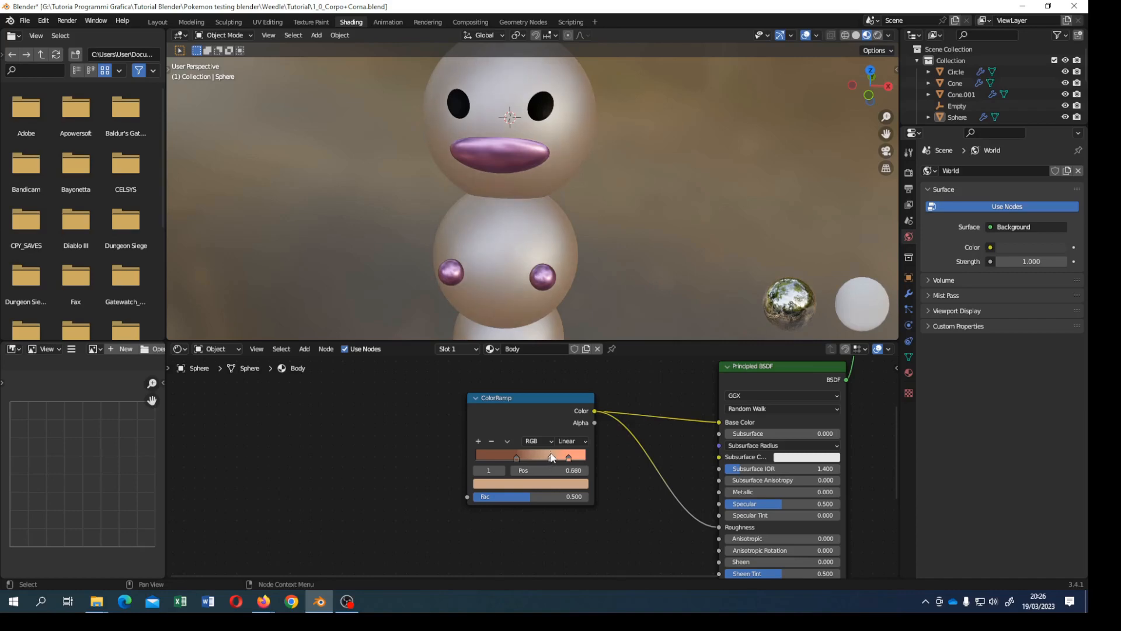
pyautogui.click(569, 459)
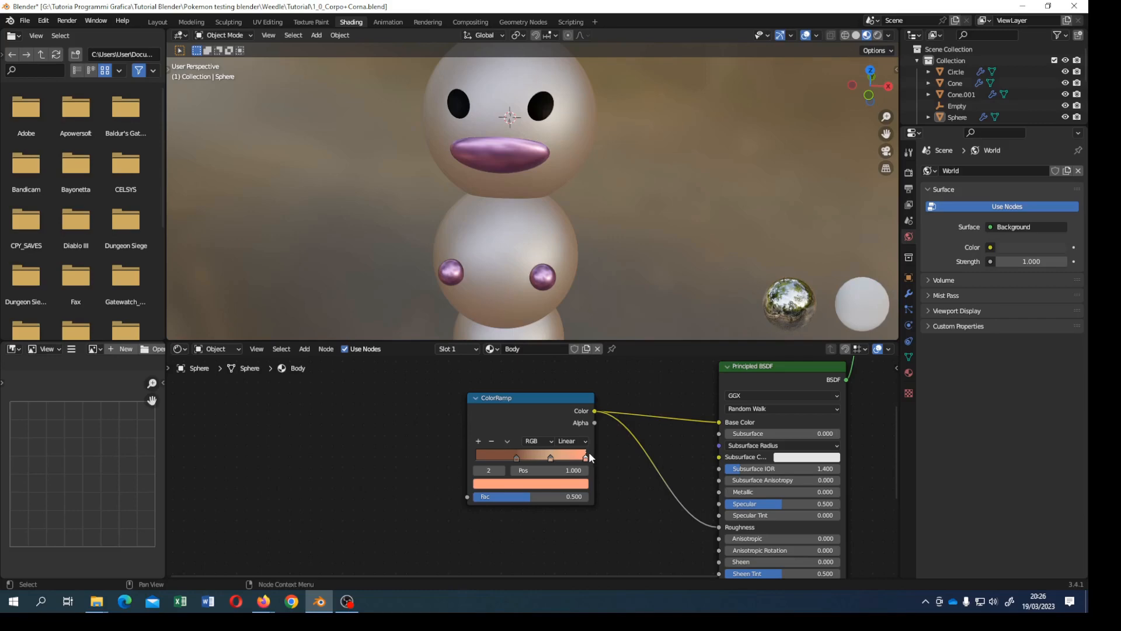
pyautogui.moveTo(588, 451); pyautogui.dragTo(582, 452)
# Step: Select the cone on top of the head and rename its material to Horn
pyautogui.scroll(-2, 548, 233)
pyautogui.keyDown('shift'); pyautogui.moveTo(591, 255); pyautogui.dragTo(579, 305, button='middle'); pyautogui.keyUp('shift')
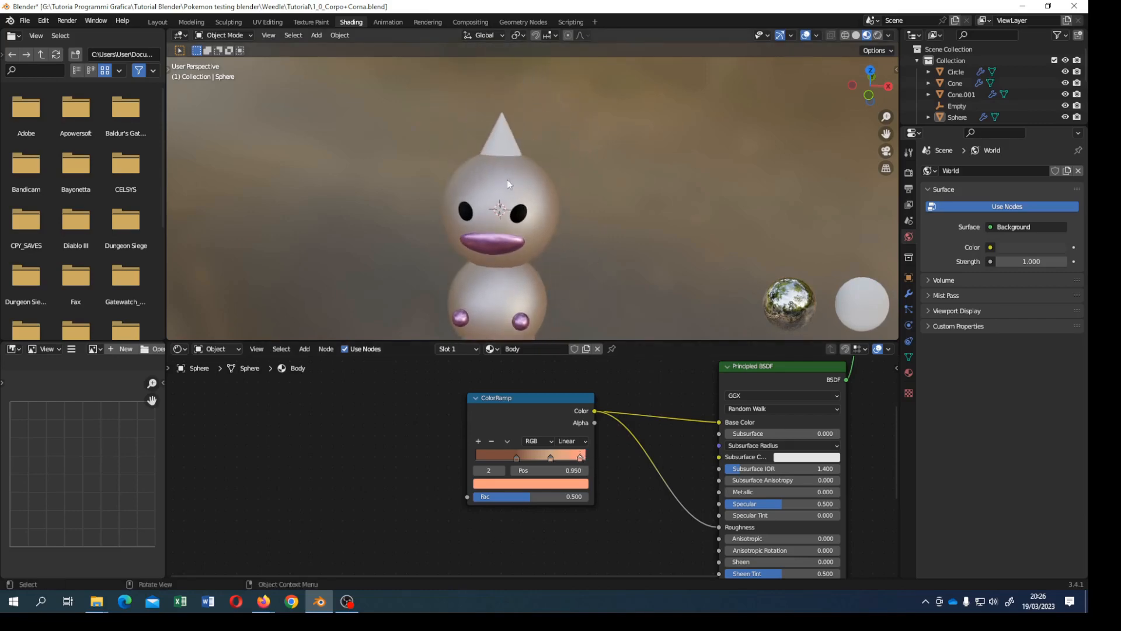
pyautogui.click(505, 149)
pyautogui.click(556, 347)
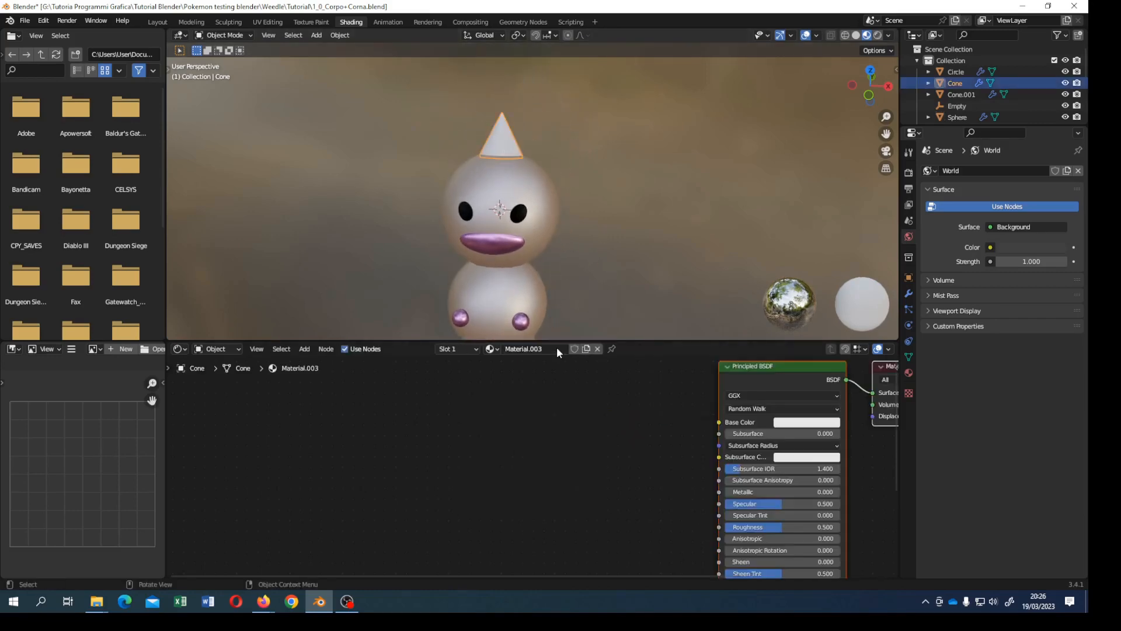
pyautogui.write('Horn')
pyautogui.press('Return')
# Step: Add a ColorRamp node to the Horn material and connect its Color output to the Principled BSDF's Base Color
pyautogui.moveTo(584, 444); pyautogui.dragTo(450, 516, button='middle')
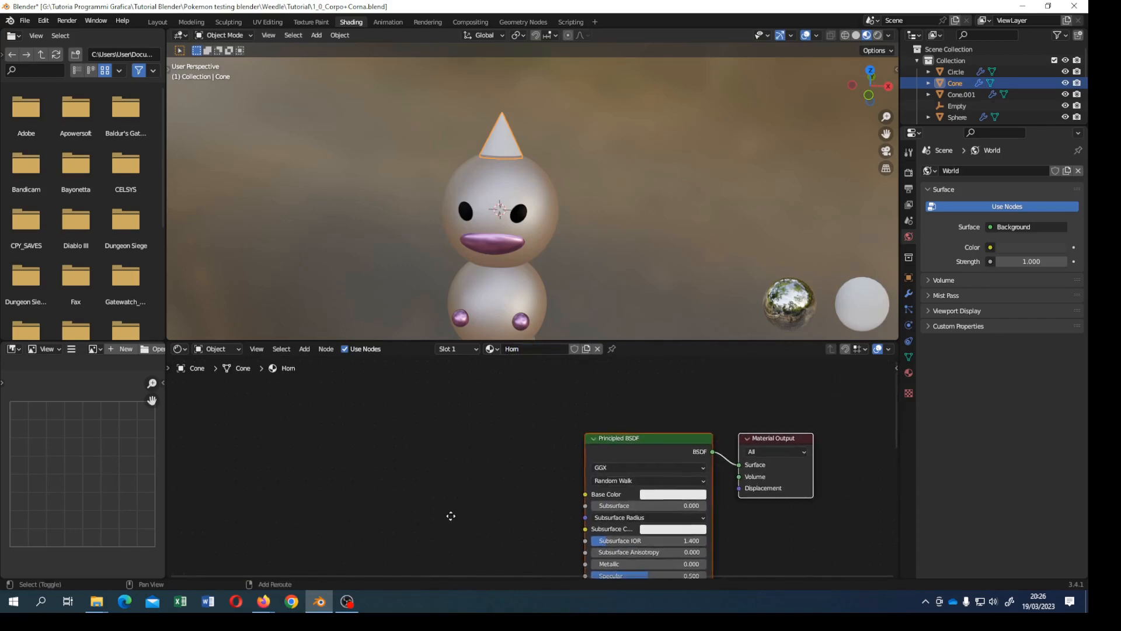
pyautogui.click(451, 490)
pyautogui.press('F3')
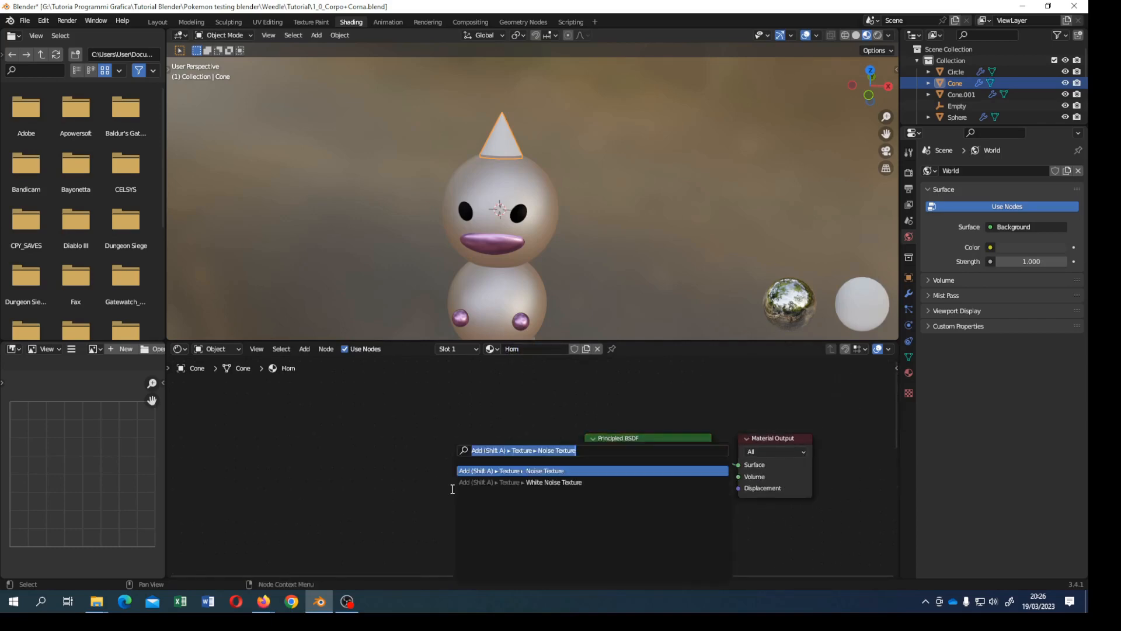
pyautogui.write('colorra')
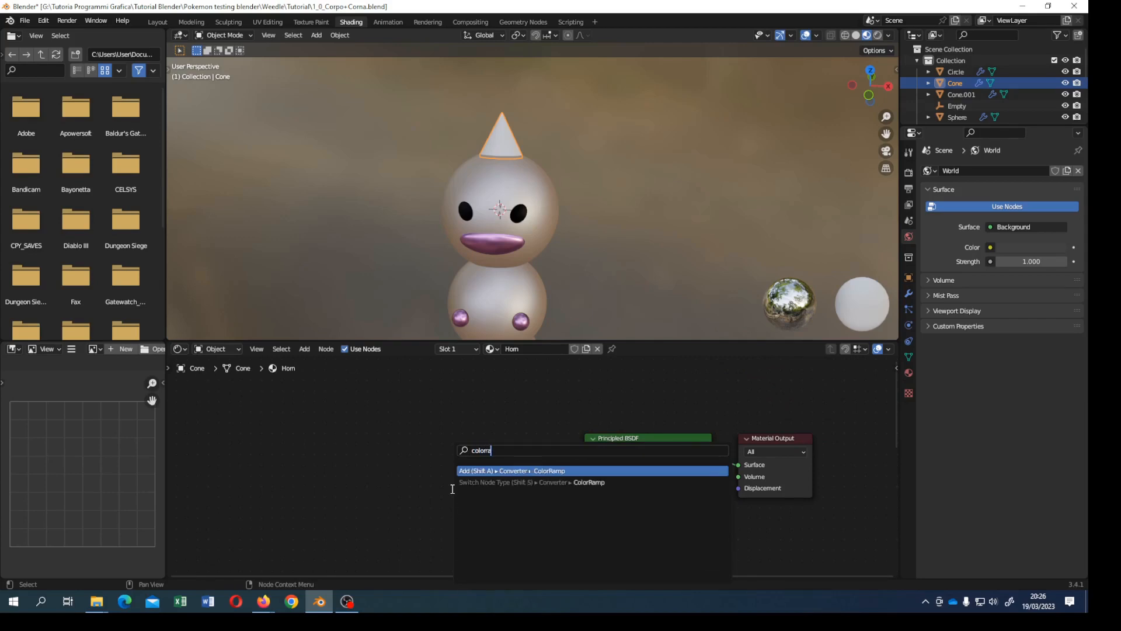
pyautogui.press('Return')
pyautogui.click(424, 440)
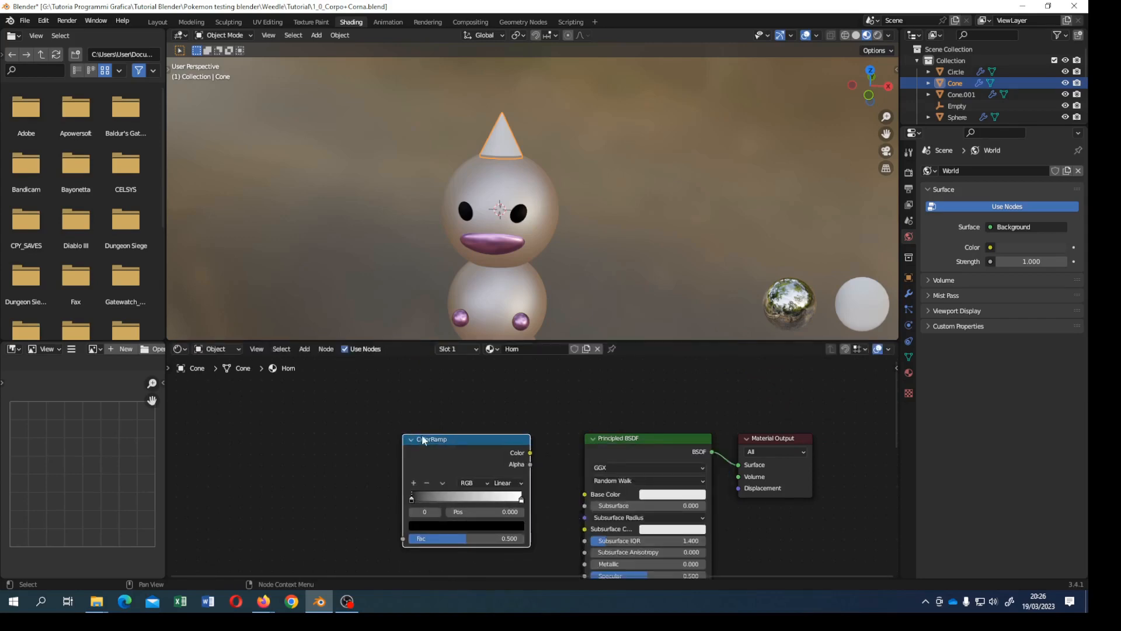
pyautogui.moveTo(529, 454); pyautogui.dragTo(586, 494)
# Step: Flip the Horn ColorRamp and move its black stop to about 0.69
pyautogui.click(443, 484)
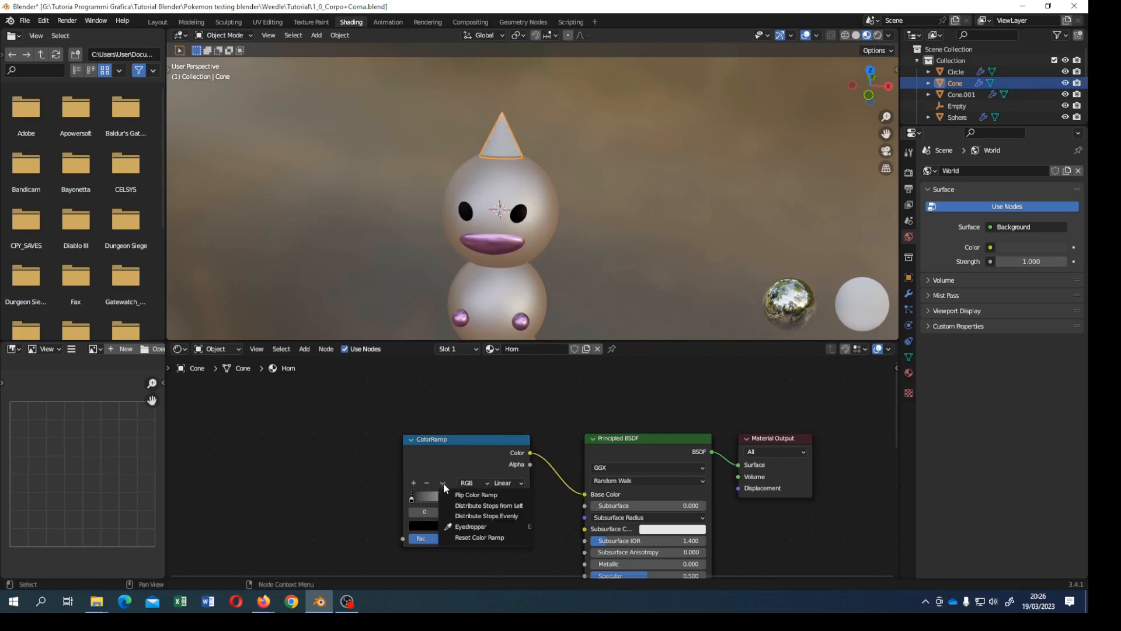
pyautogui.click(456, 496)
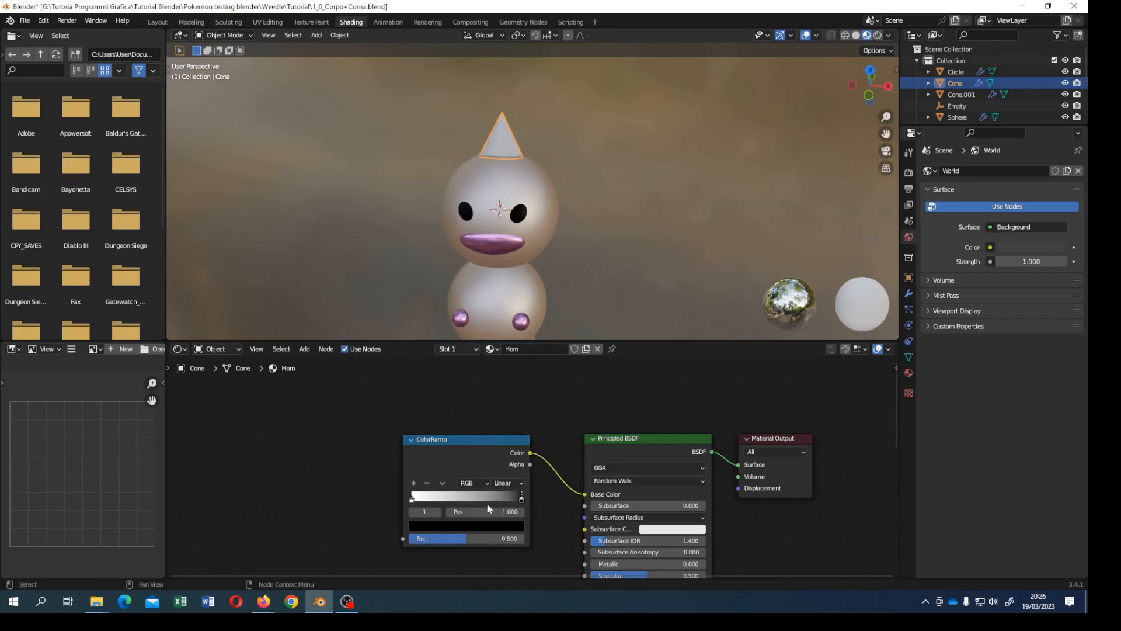
pyautogui.moveTo(520, 501); pyautogui.dragTo(486, 505)
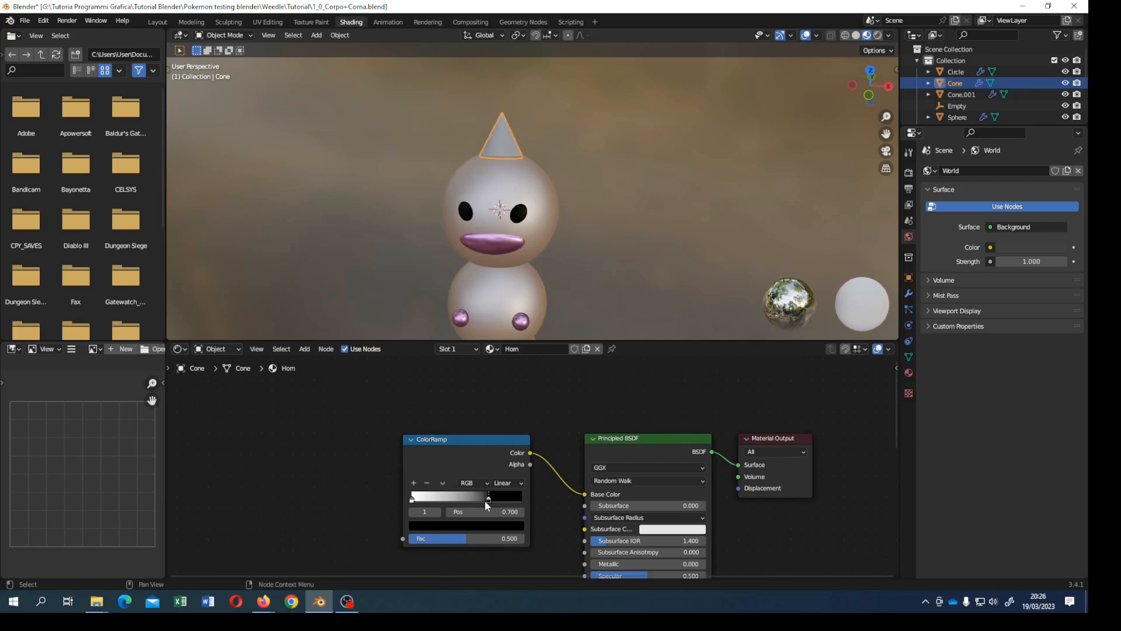
# Step: Raise the Horn material's Metallic to about 0.99 and connect the ColorRamp's Color output to the Principled BSDF's Roughness
pyautogui.moveTo(485, 505); pyautogui.dragTo(410, 432, button='middle')
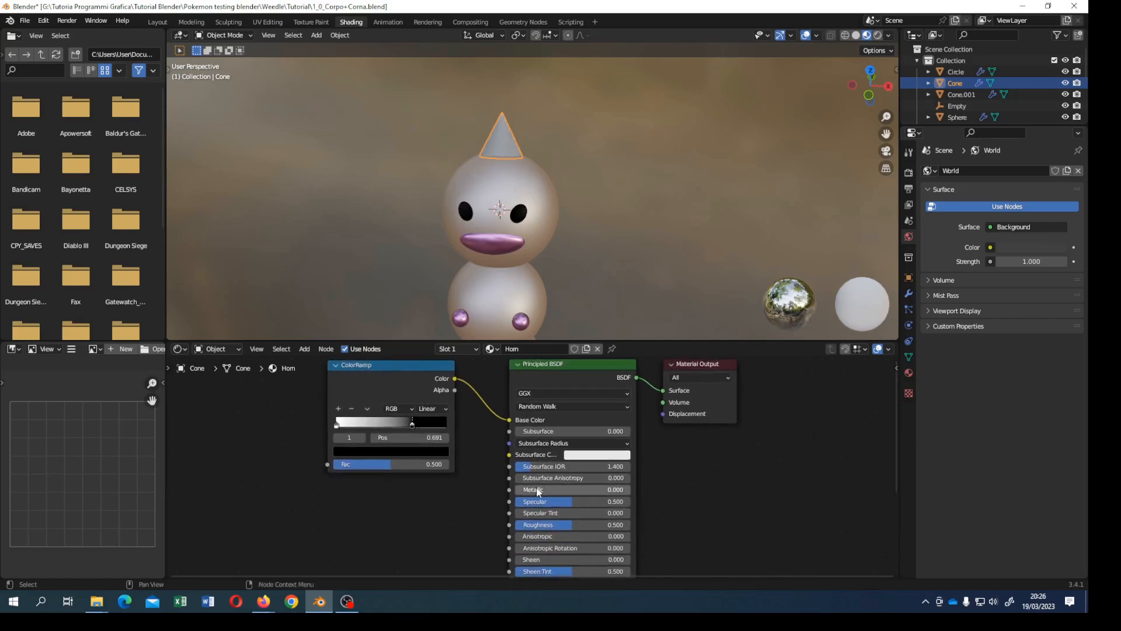
pyautogui.moveTo(537, 490); pyautogui.dragTo(628, 489)
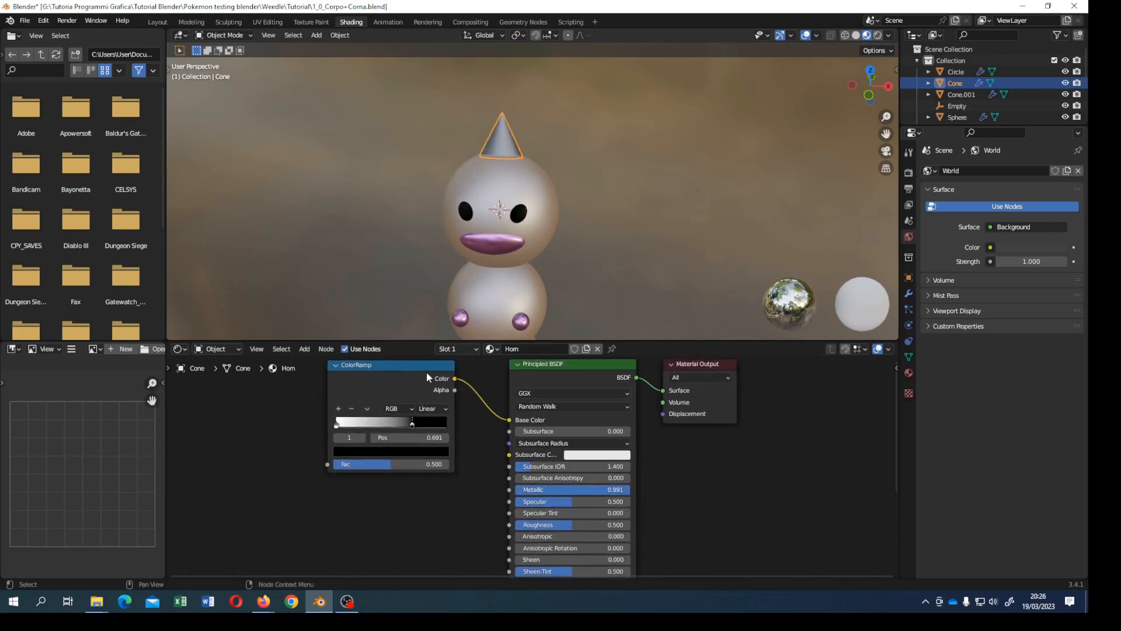
pyautogui.moveTo(455, 379); pyautogui.dragTo(509, 524)
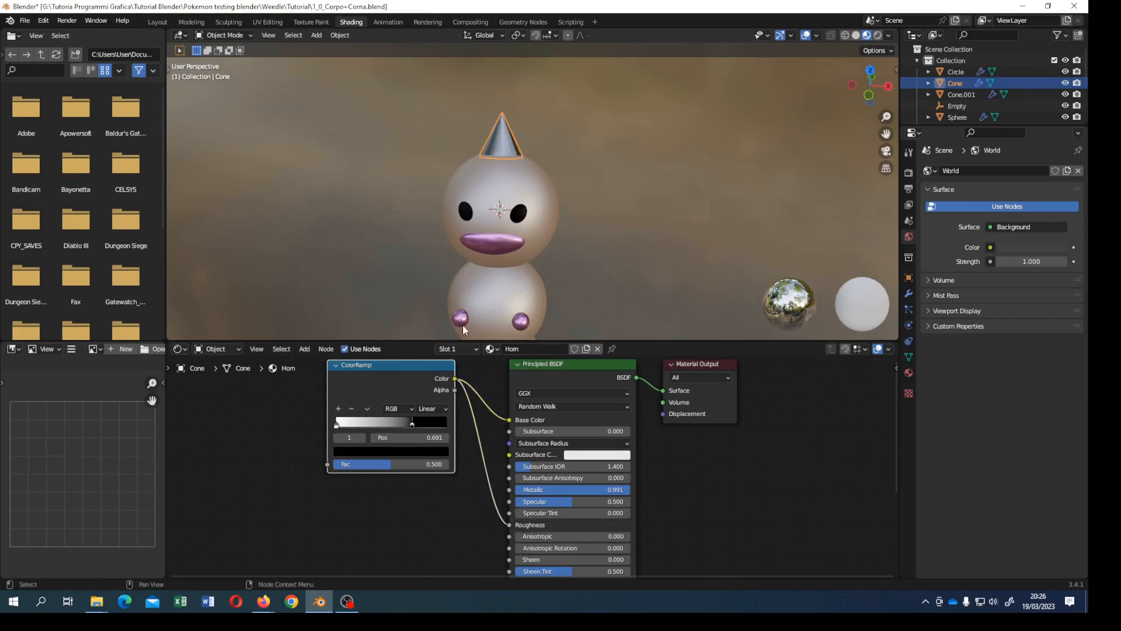
# Step: Move the Horn ColorRamp's white stop to about 0.286 and darken it to light grey with a Value of about 0.658
pyautogui.scroll(2, 458, 265)
pyautogui.scroll(2, 459, 265)
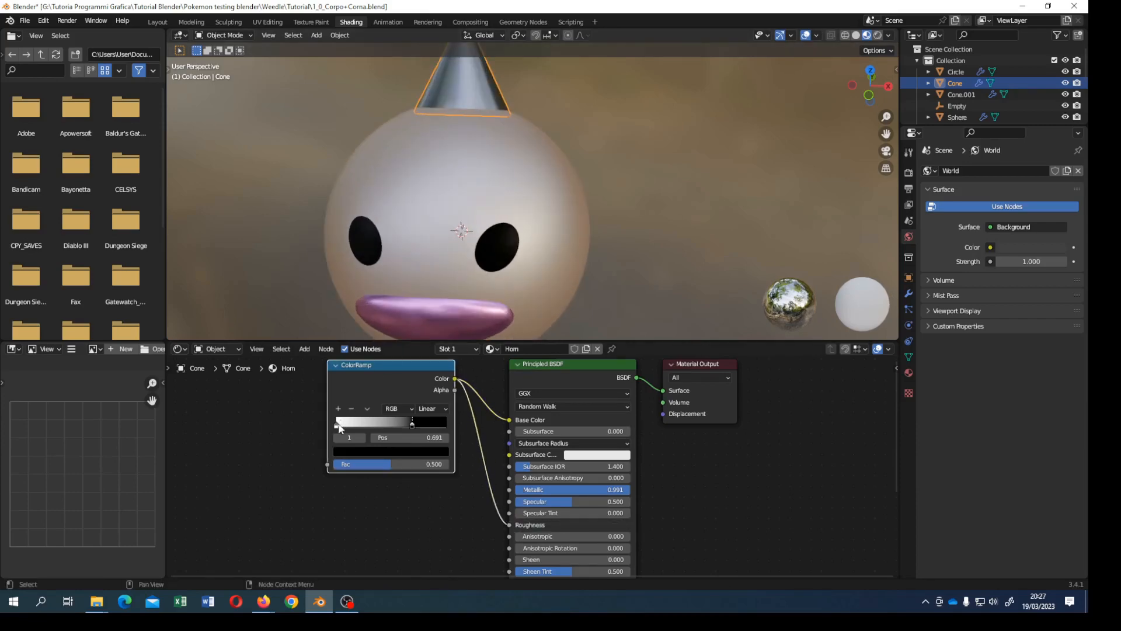
pyautogui.moveTo(338, 426); pyautogui.dragTo(372, 430)
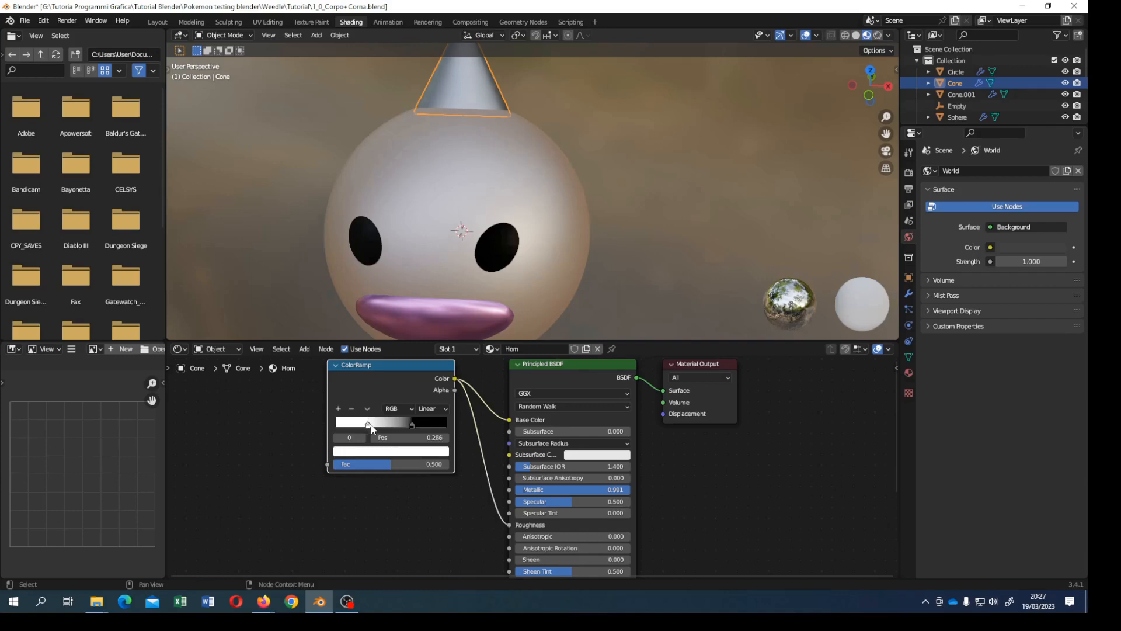
pyautogui.click(384, 450)
pyautogui.moveTo(425, 329); pyautogui.dragTo(424, 312)
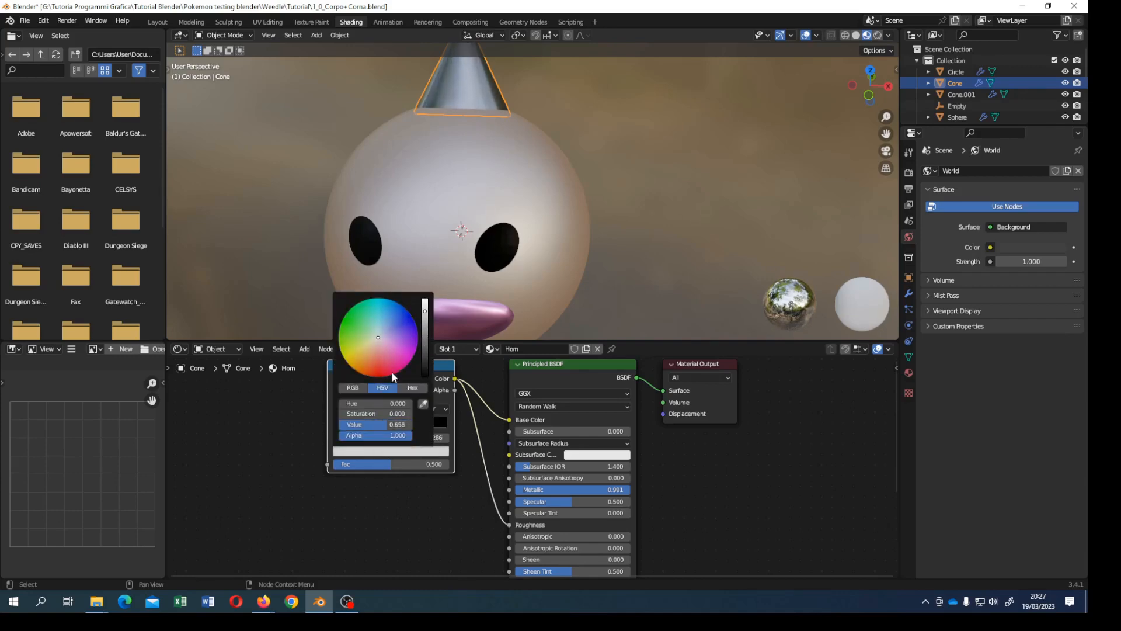
pyautogui.moveTo(390, 120); pyautogui.dragTo(494, 178, button='middle')
pyautogui.scroll(-3, 492, 180)
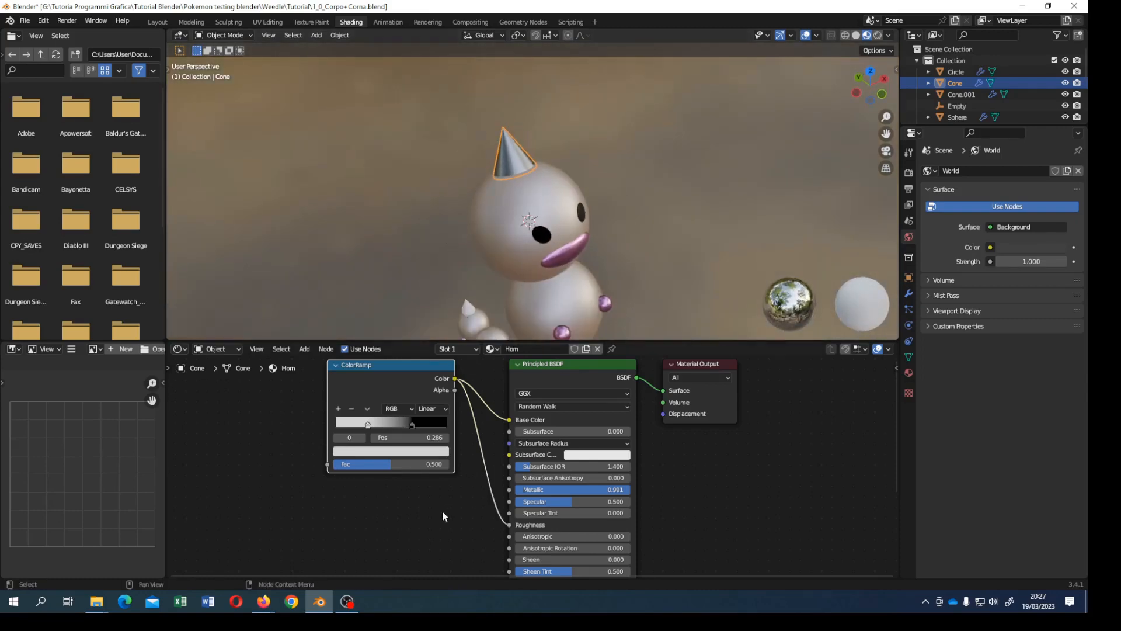
# Step: Add a Bump node to the Horn material, connect its Normal output to the Principled BSDF's Normal, and position it nearby
pyautogui.moveTo(443, 512); pyautogui.dragTo(474, 381, button='middle')
pyautogui.hotkey('shift', 'a')
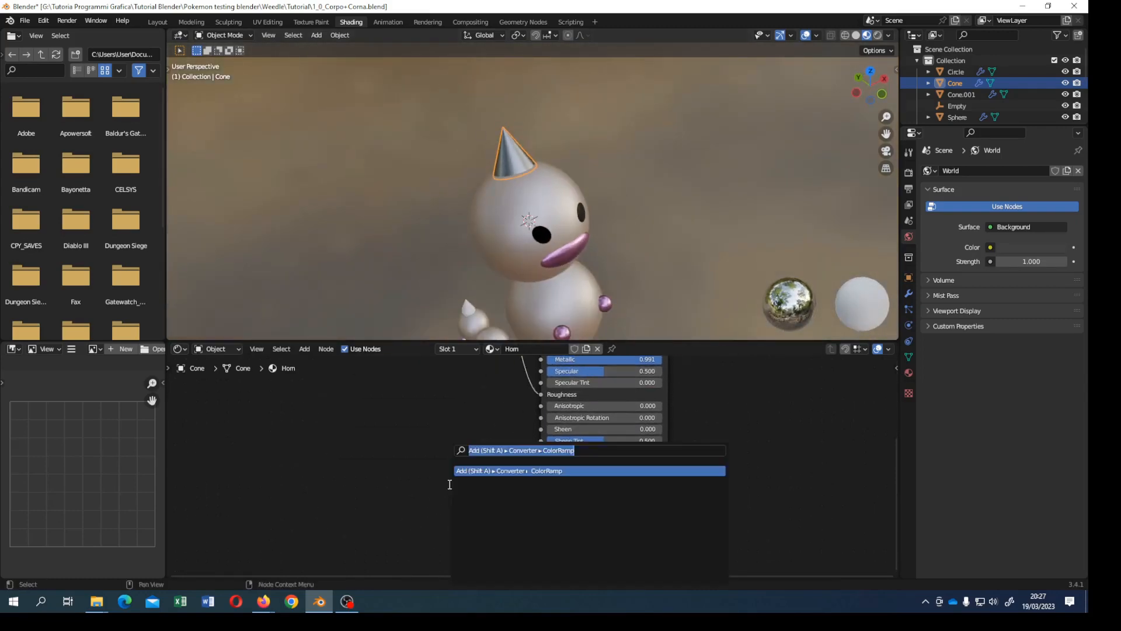
pyautogui.write('bump')
pyautogui.press('Return')
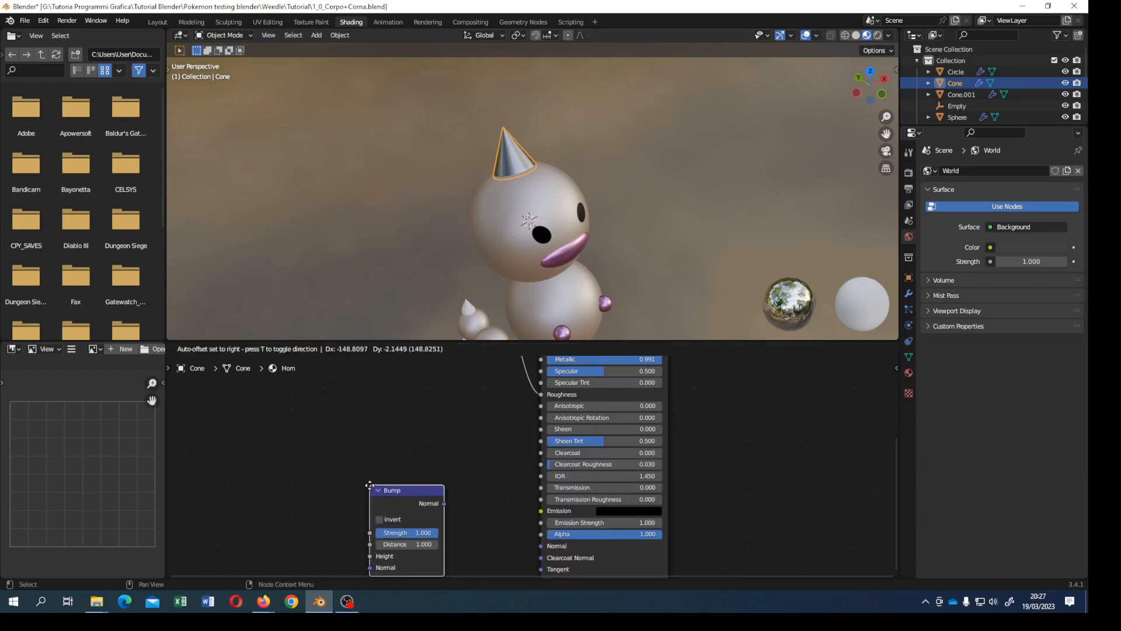
pyautogui.click(372, 489)
pyautogui.moveTo(492, 531); pyautogui.dragTo(532, 455, button='middle')
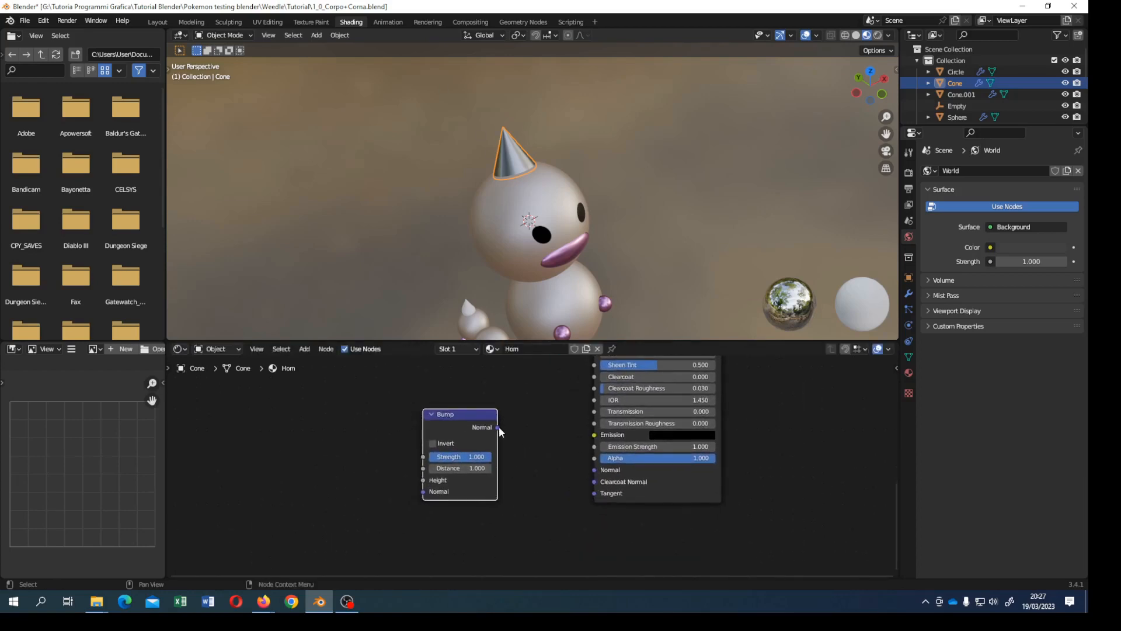
pyautogui.moveTo(497, 426); pyautogui.dragTo(594, 470)
pyautogui.moveTo(453, 415); pyautogui.dragTo(508, 439)
# Step: Add a Noise Texture node with Scale 30 and connect its Fac output to the Horn material's Bump Height input
pyautogui.press('F3')
pyautogui.write('te')
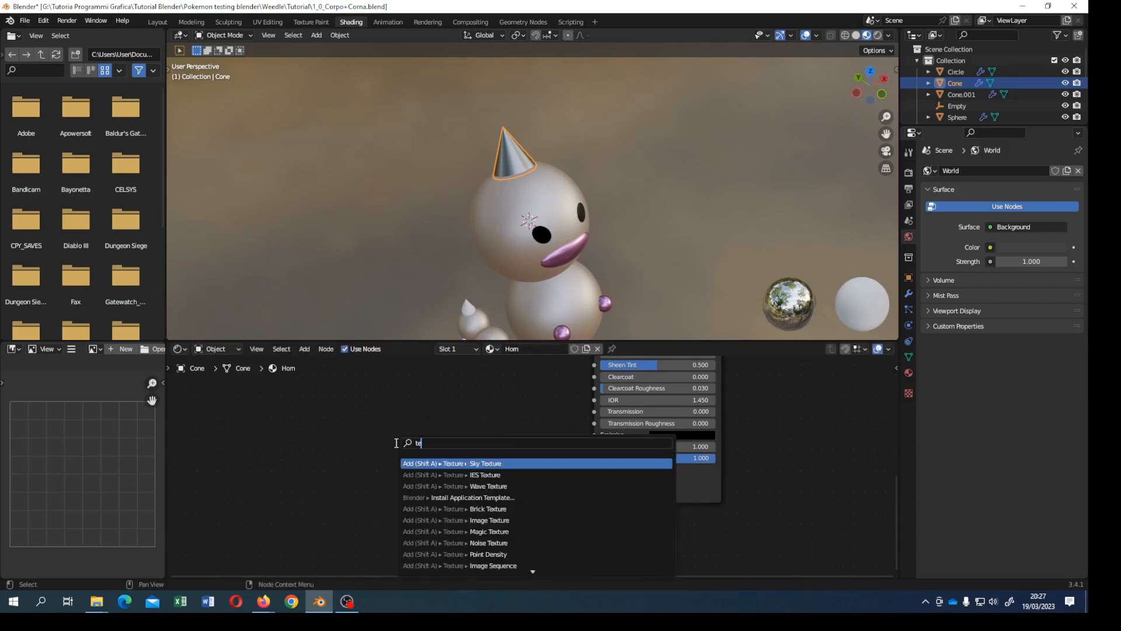
pyautogui.write('xture noise')
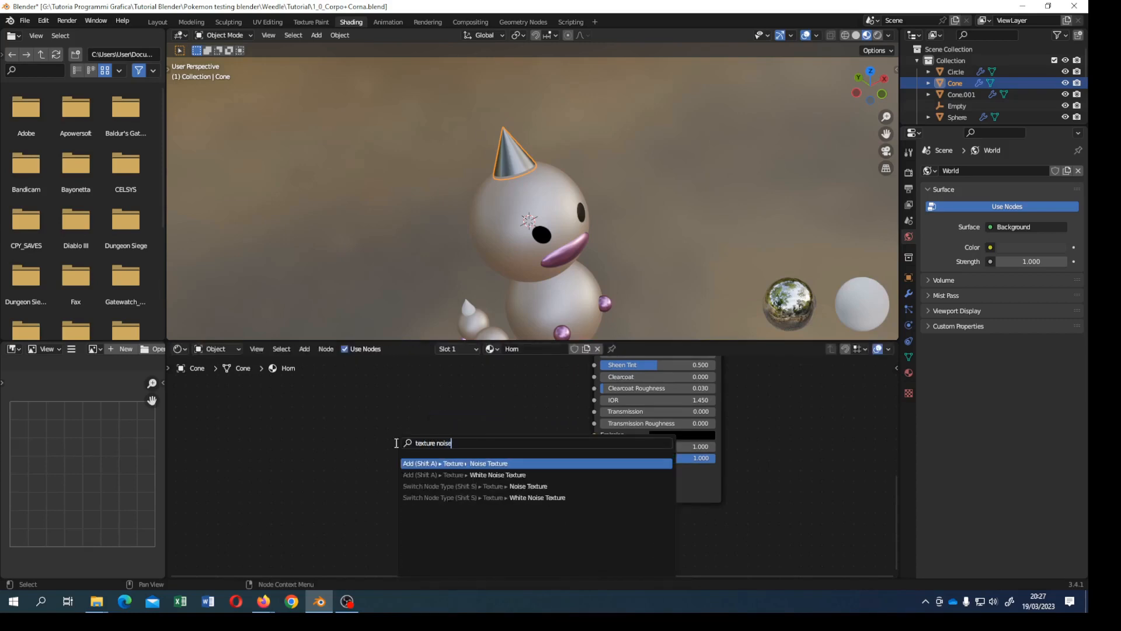
pyautogui.press('Return')
pyautogui.click(314, 430)
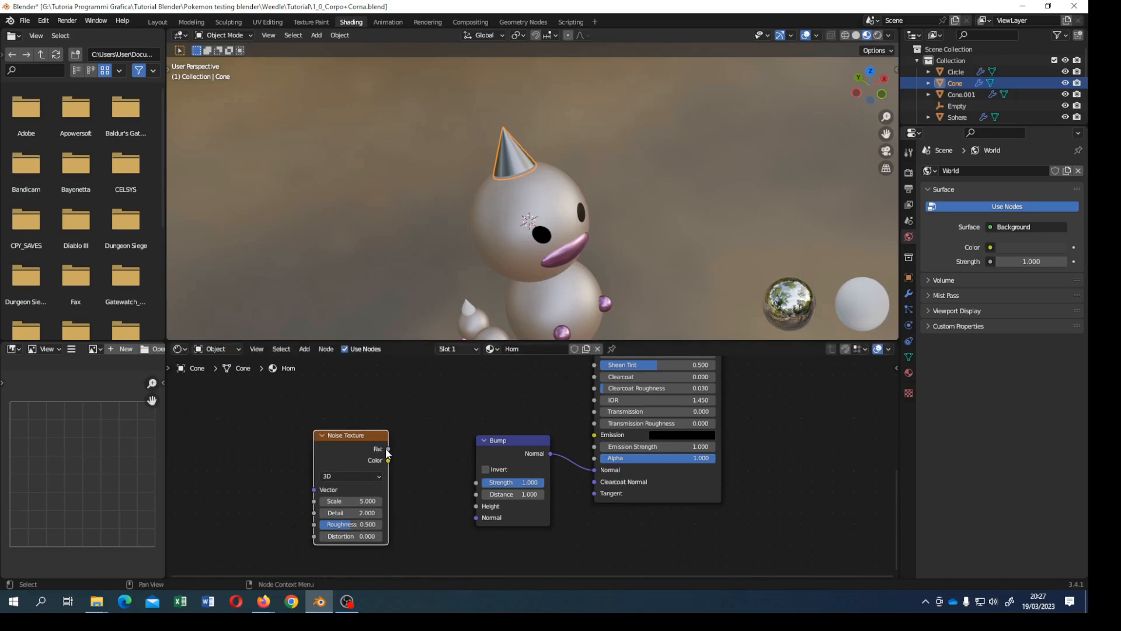
pyautogui.moveTo(387, 452); pyautogui.dragTo(476, 505)
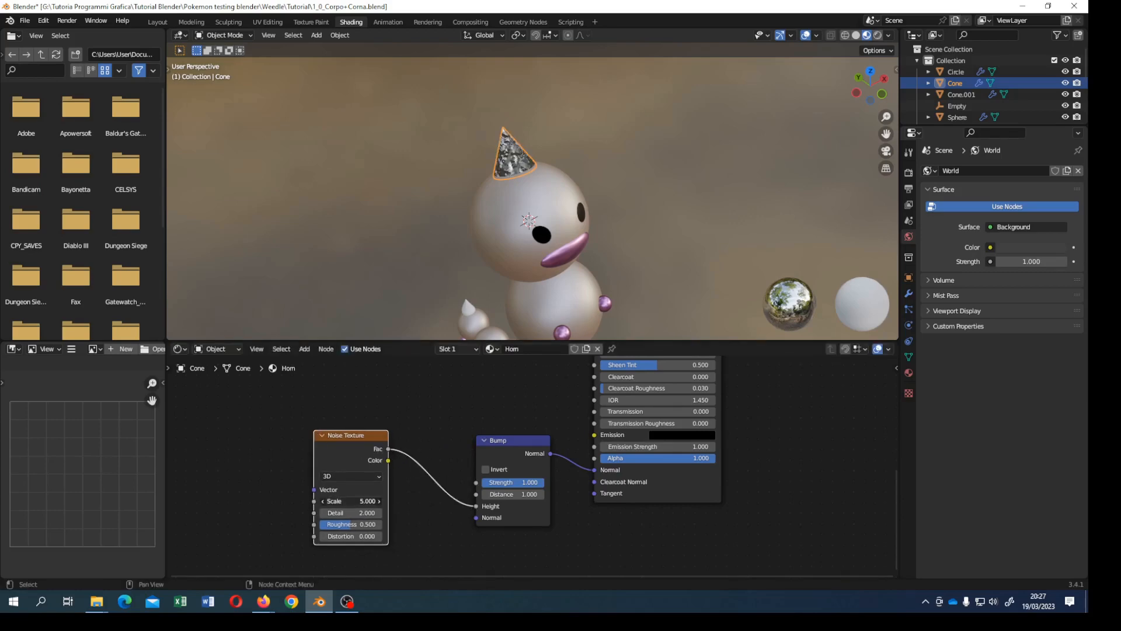
pyautogui.press('Return')
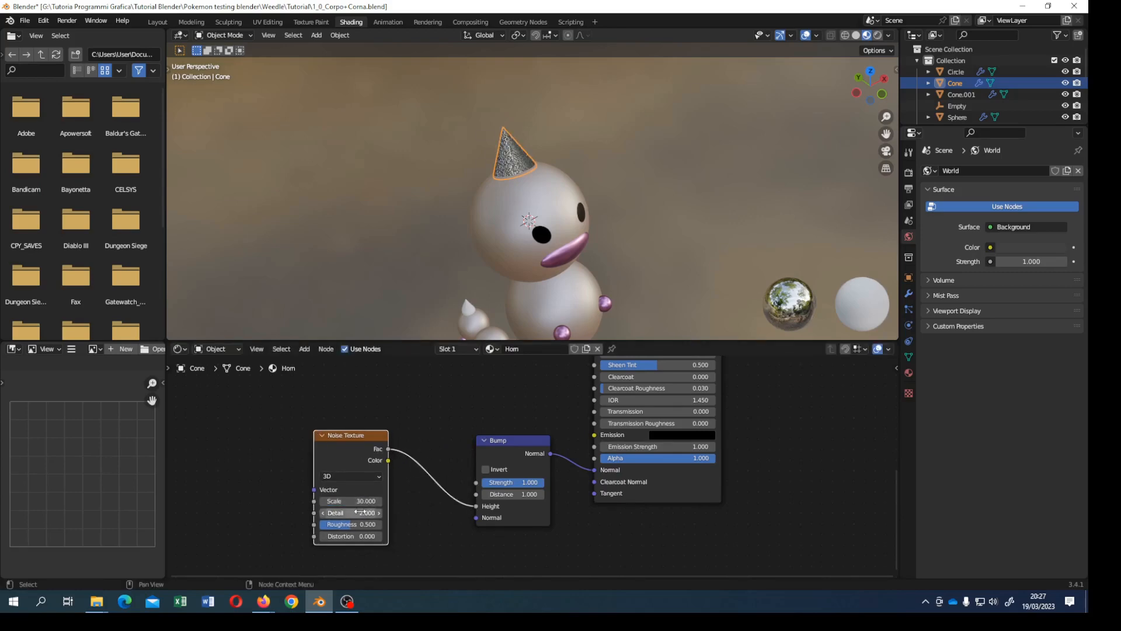
# Step: Set the Horn material's Noise Texture Detail to 25 and Roughness to 1
pyautogui.click(360, 512)
pyautogui.write('25')
pyautogui.press('Return')
pyautogui.click(358, 524)
pyautogui.write('1')
pyautogui.press('Return')
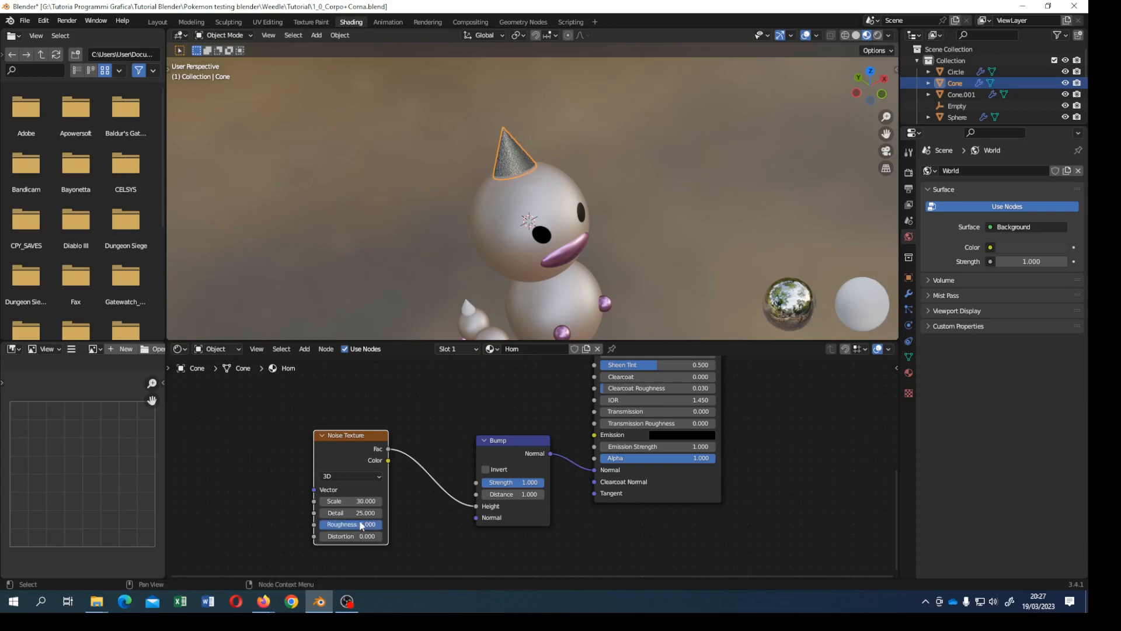
# Step: Set the Horn material's Bump node Strength to 0.2 and Distance to 0.2
pyautogui.scroll(3, 548, 240)
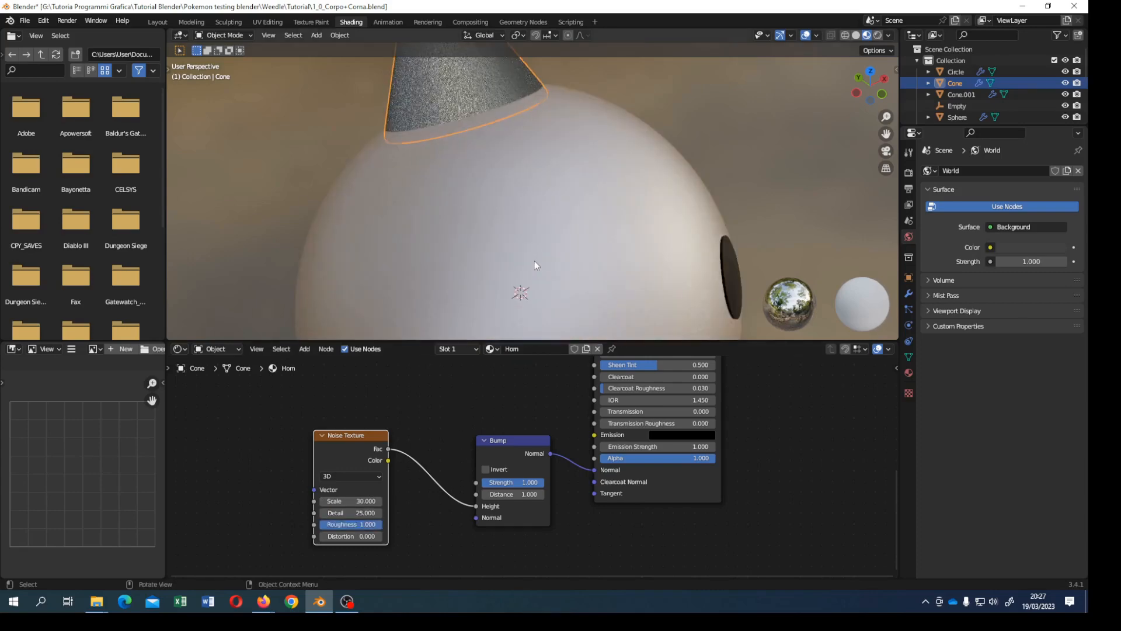
pyautogui.scroll(2, 484, 269)
pyautogui.scroll(-2, 484, 275)
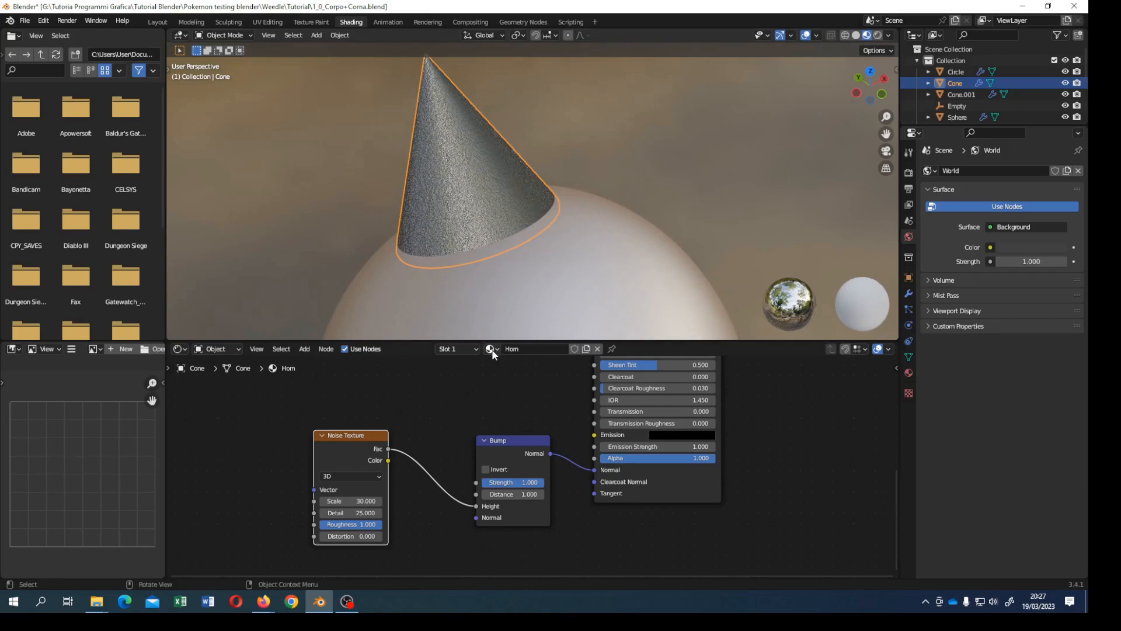
pyautogui.click(512, 481)
pyautogui.write('0.2')
pyautogui.press('Return')
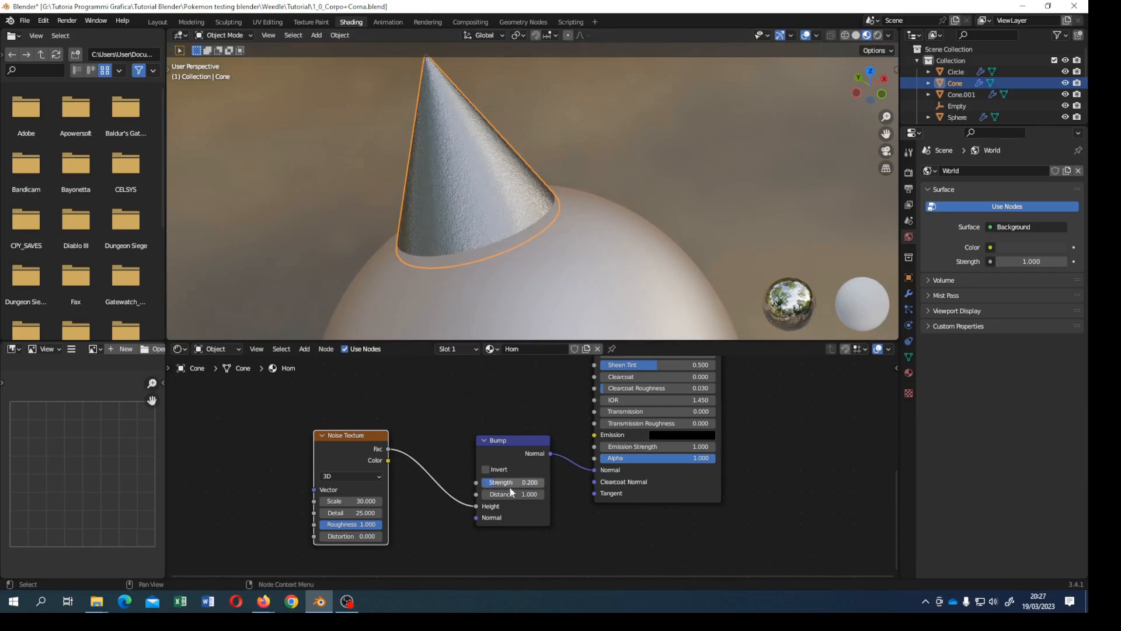
pyautogui.click(509, 493)
pyautogui.write('0.')
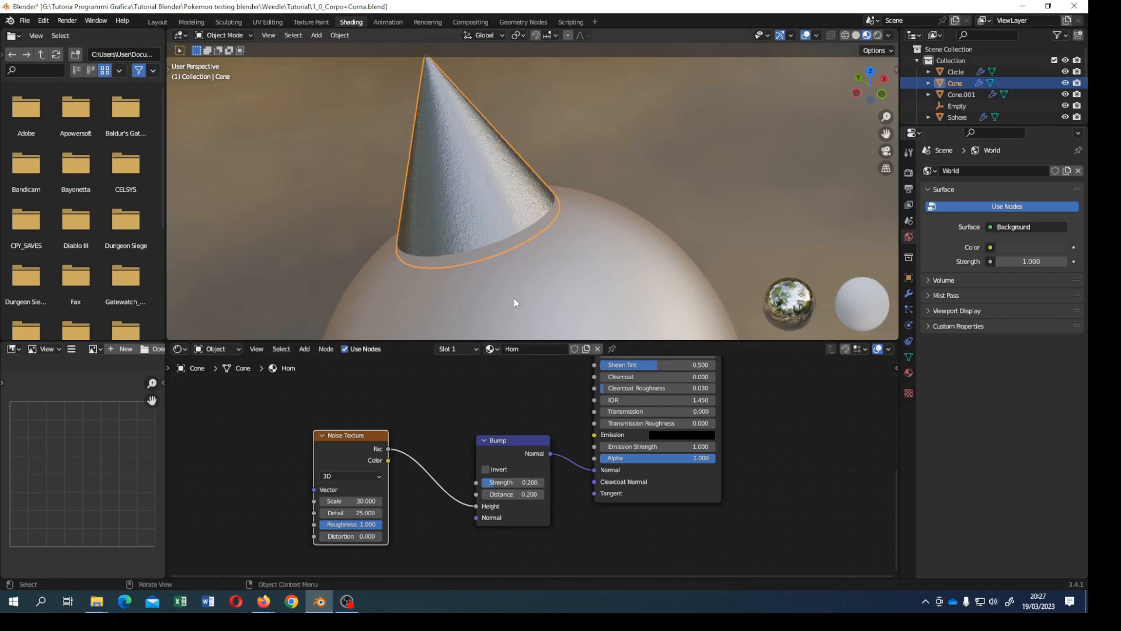
pyautogui.scroll(-4, 512, 295)
# Step: Add a Glossy BSDF node to the Horn material and place it above the Principled BSDF
pyautogui.moveTo(506, 400); pyautogui.dragTo(502, 572, button='middle')
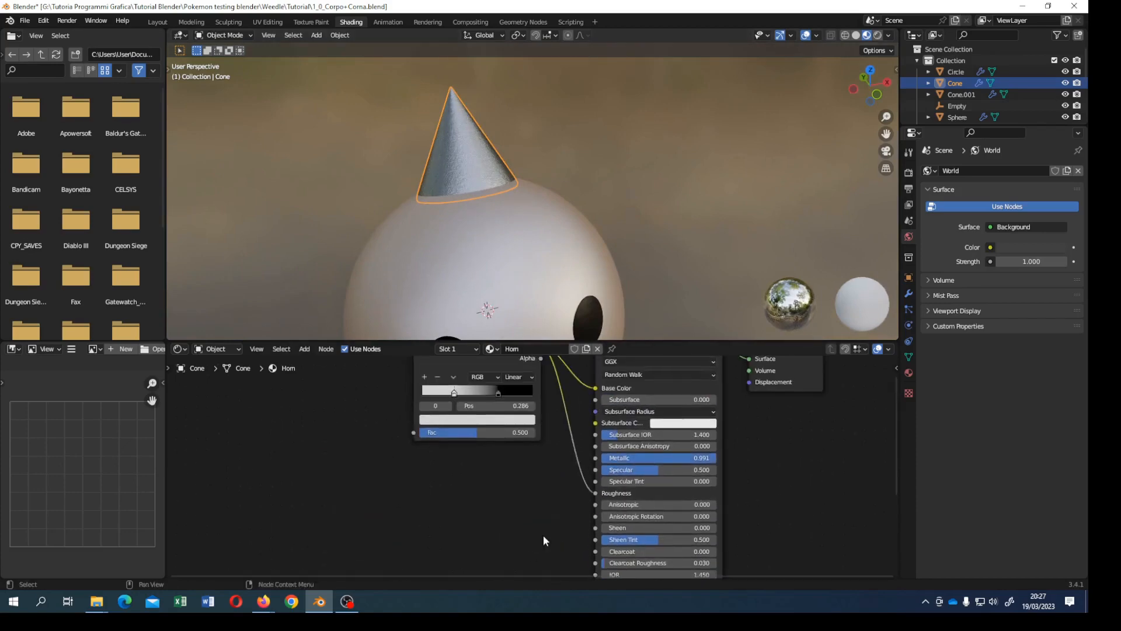
pyautogui.moveTo(560, 467)
pyautogui.mouseDown(button='middle')
pyautogui.moveTo(549, 521)
pyautogui.moveTo(498, 616)
pyautogui.mouseUp(button='middle')
pyautogui.moveTo(536, 426); pyautogui.dragTo(521, 427, button='middle')
pyautogui.press('F3')
pyautogui.write('glossy')
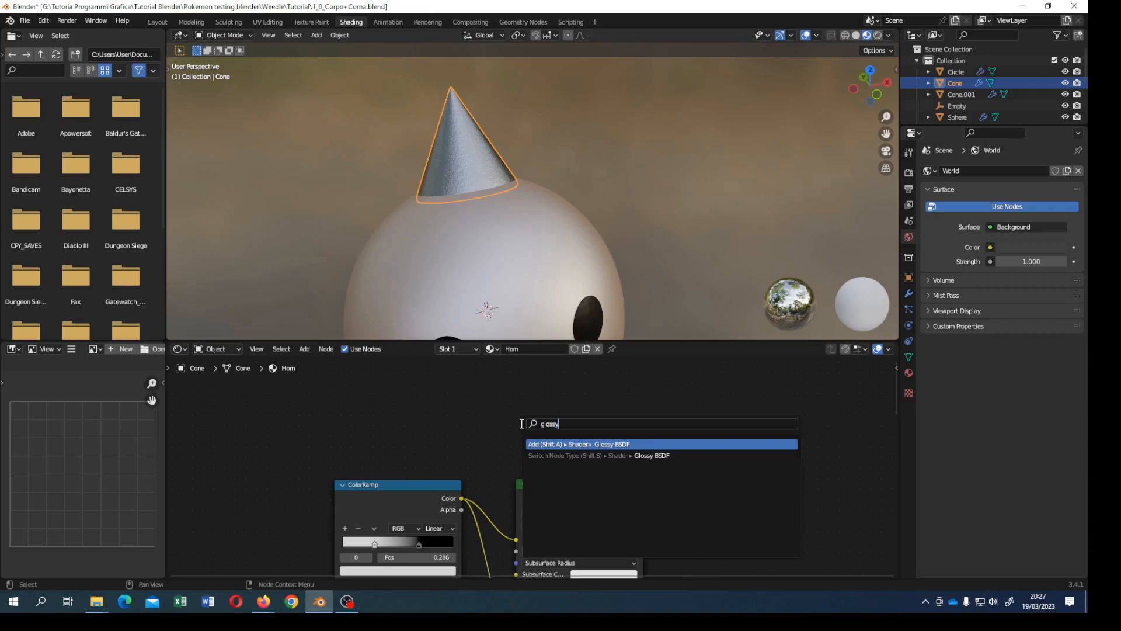
pyautogui.press('Return')
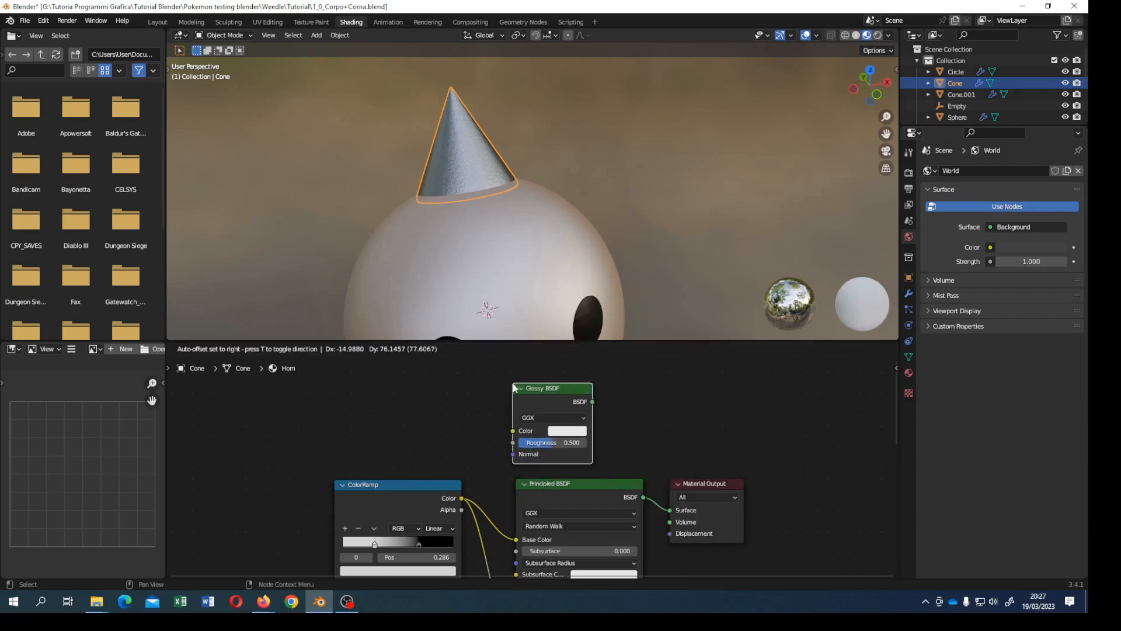
pyautogui.click(514, 388)
# Step: Add a Mix Shader beside the Glossy BSDF and connect the Glossy BSDF output to its first Shader input
pyautogui.moveTo(648, 413); pyautogui.dragTo(602, 495, button='middle')
pyautogui.press('F3')
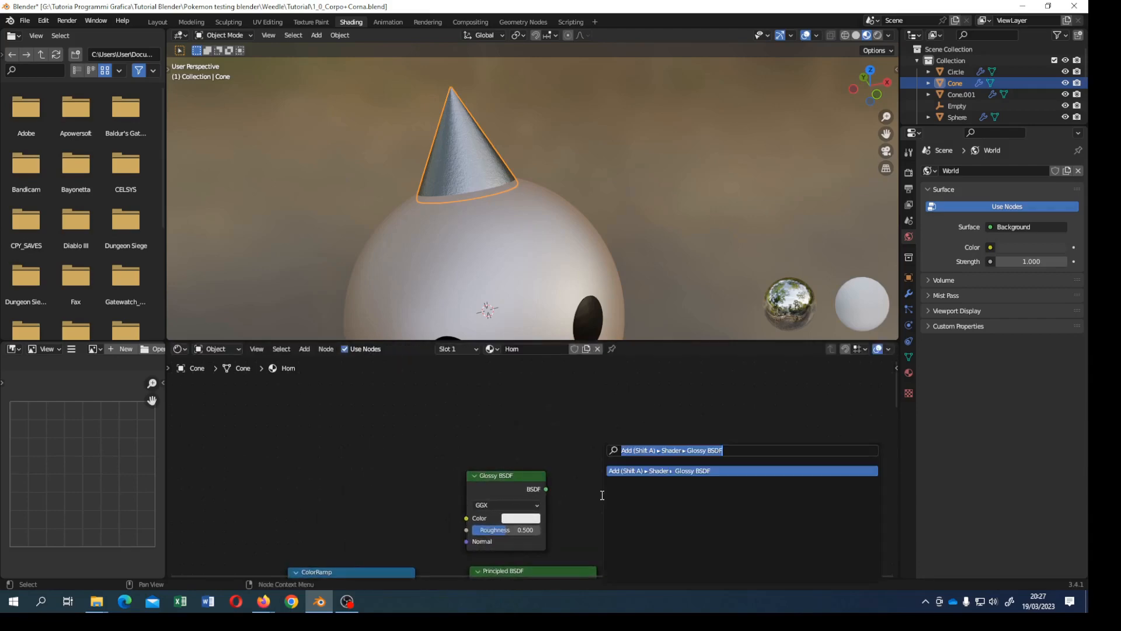
pyautogui.write('mixshader')
pyautogui.press('Return')
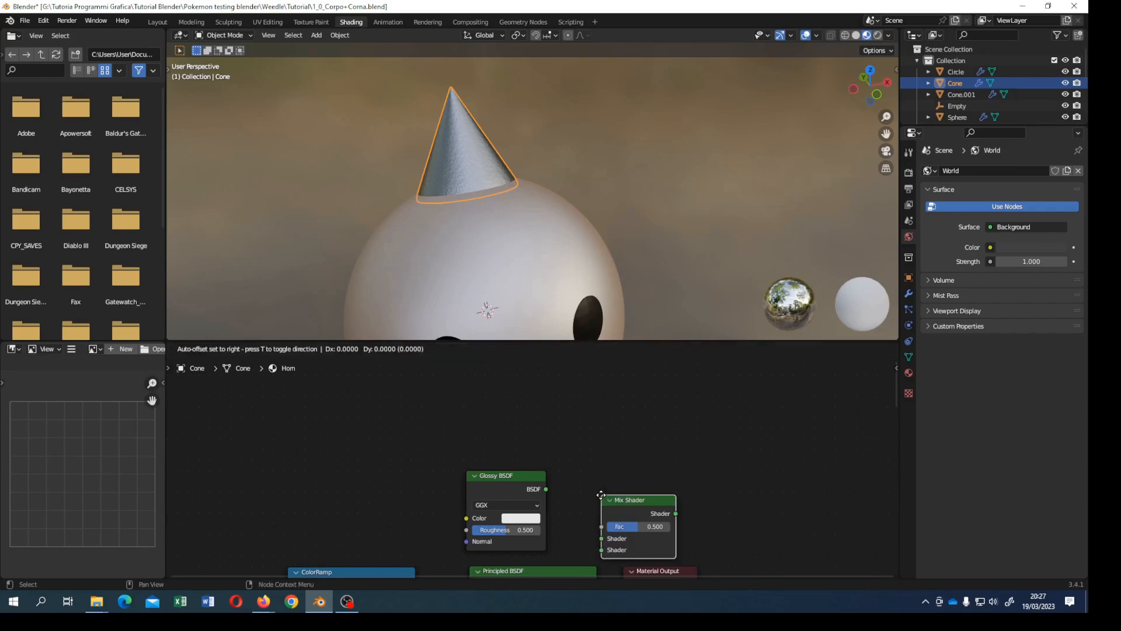
pyautogui.click(612, 477)
pyautogui.moveTo(547, 488); pyautogui.dragTo(626, 509)
# Step: Connect the Principled BSDF to the Mix Shader's second input and the Mix Shader to the Surface of the repositioned Material Output
pyautogui.moveTo(590, 547); pyautogui.dragTo(505, 459, button='middle')
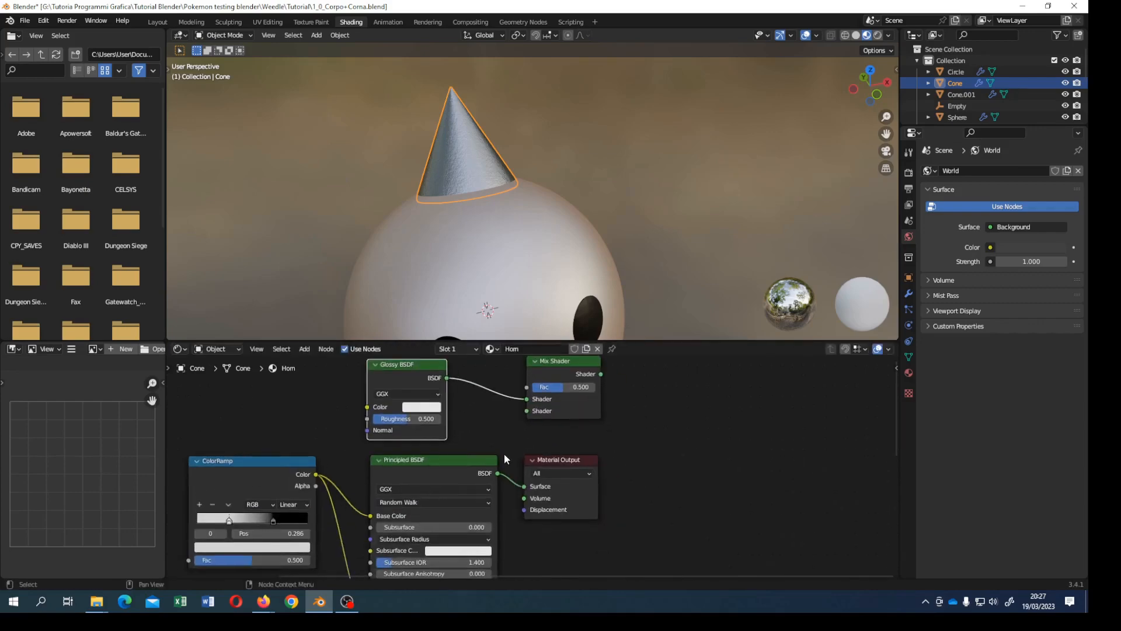
pyautogui.moveTo(524, 487); pyautogui.dragTo(528, 411)
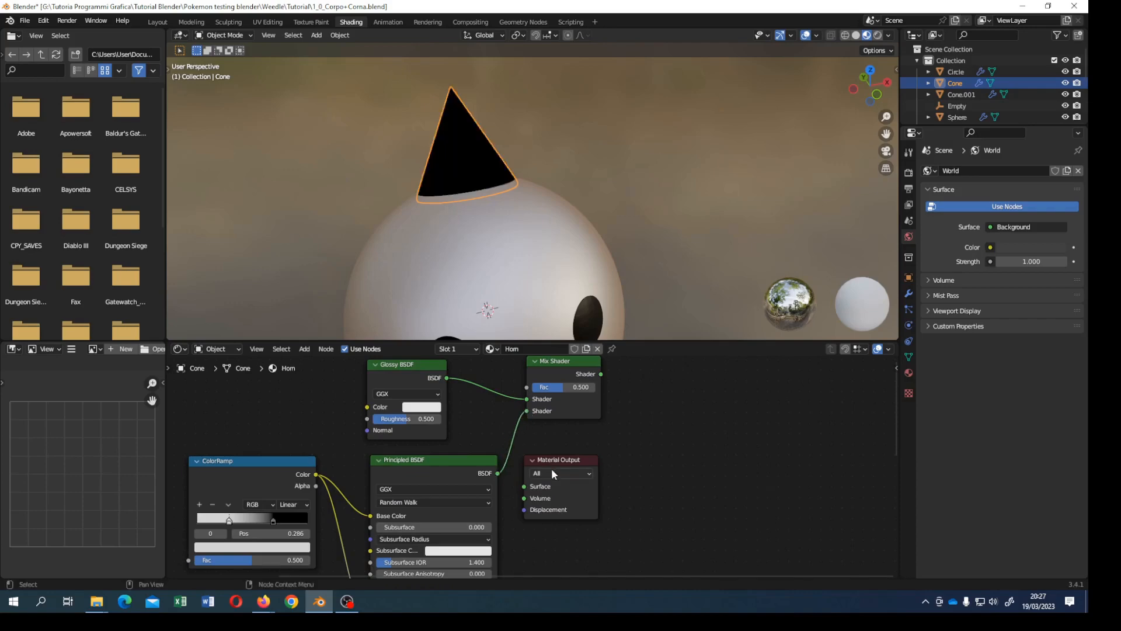
pyautogui.moveTo(552, 464); pyautogui.dragTo(679, 381)
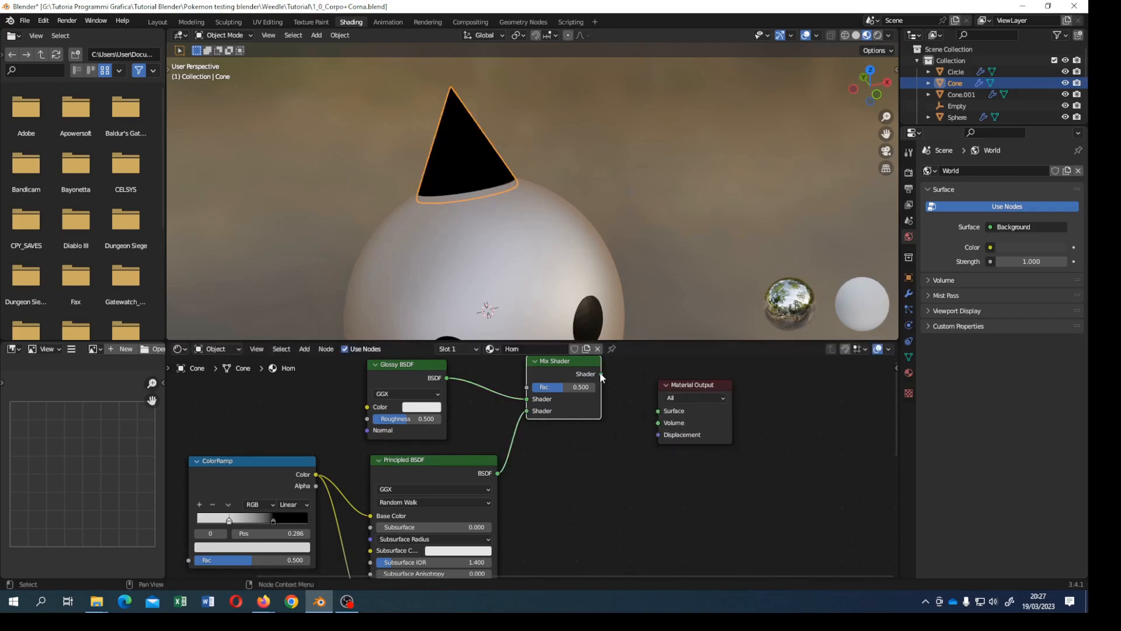
pyautogui.moveTo(601, 373); pyautogui.dragTo(658, 410)
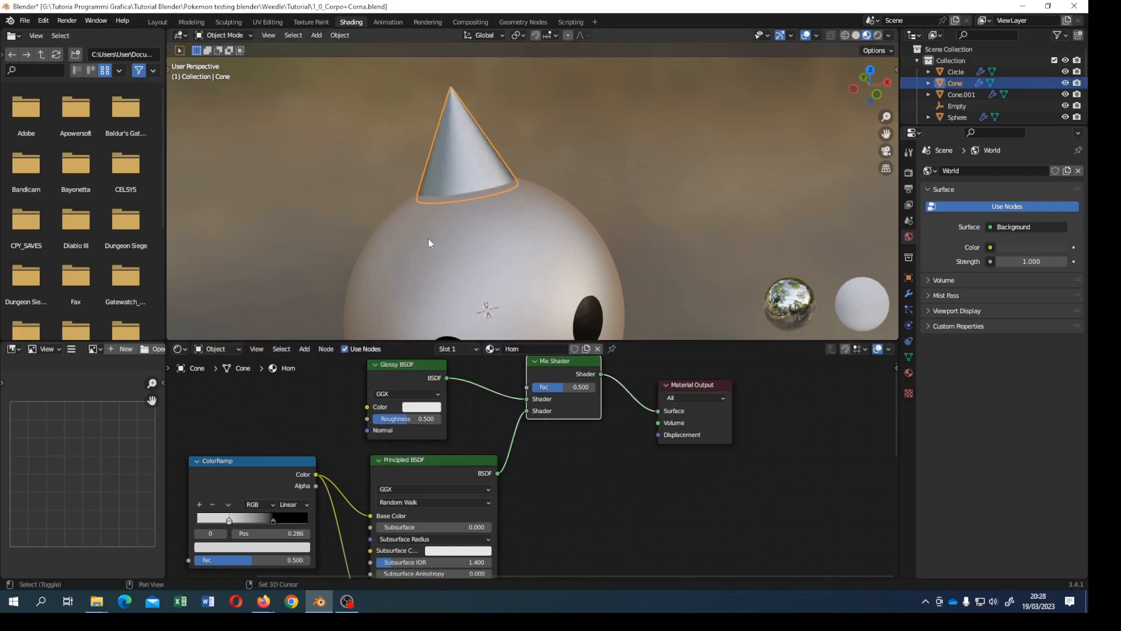
# Step: Select the tail's spike cone and switch to the Modeling workspace in Object Mode with Material Preview shading
pyautogui.keyDown('shift'); pyautogui.moveTo(432, 242); pyautogui.dragTo(454, 222, button='middle'); pyautogui.keyUp('shift')
pyautogui.scroll(4, 454, 223)
pyautogui.scroll(-4, 454, 223)
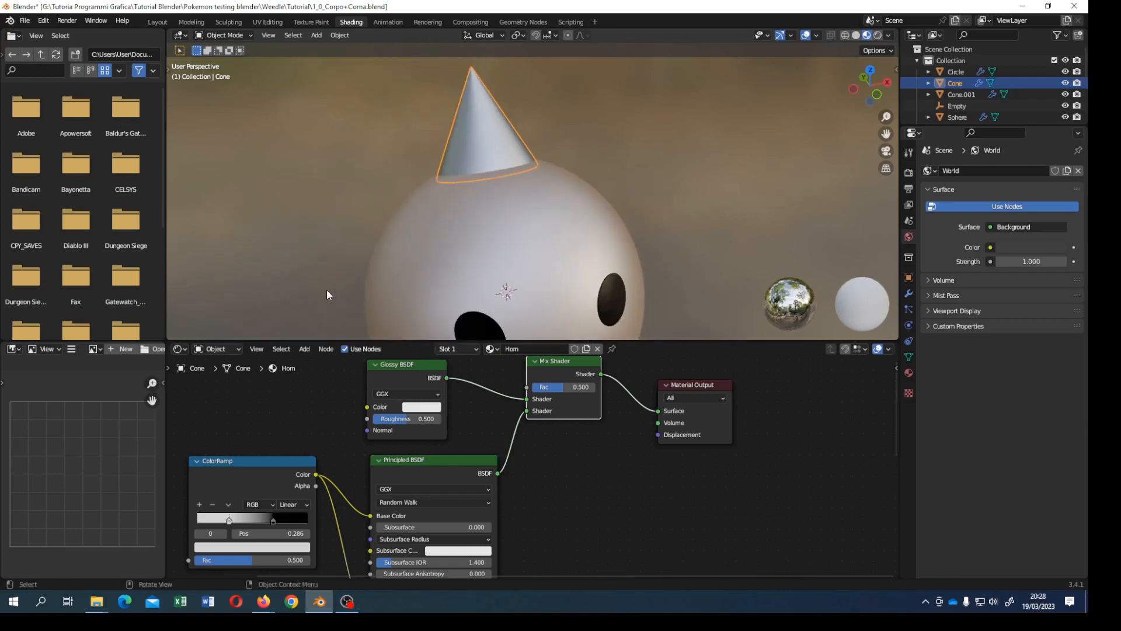
pyautogui.scroll(-3, 441, 238)
pyautogui.scroll(-5, 460, 237)
pyautogui.moveTo(489, 244); pyautogui.dragTo(544, 285, button='middle')
pyautogui.click(568, 299)
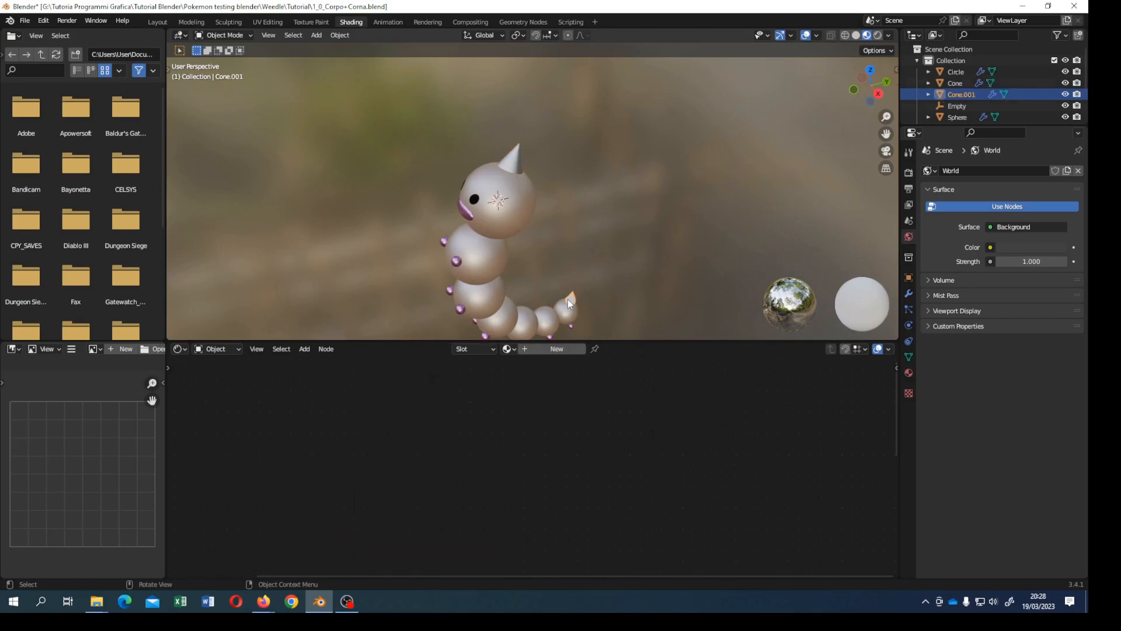
pyautogui.click(187, 22)
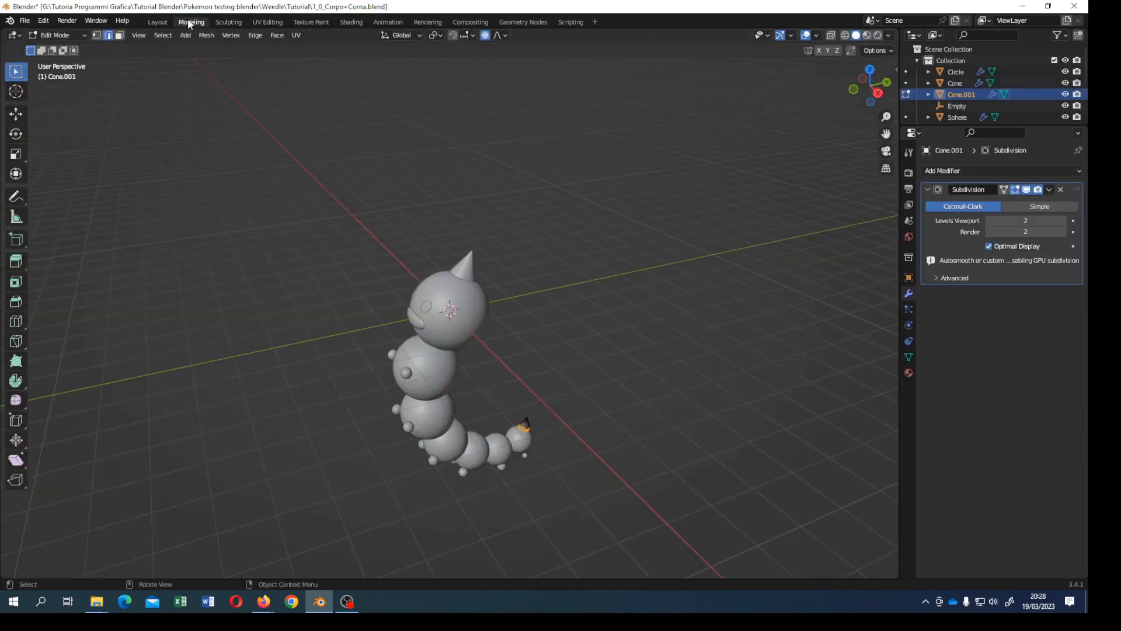
pyautogui.click(55, 35)
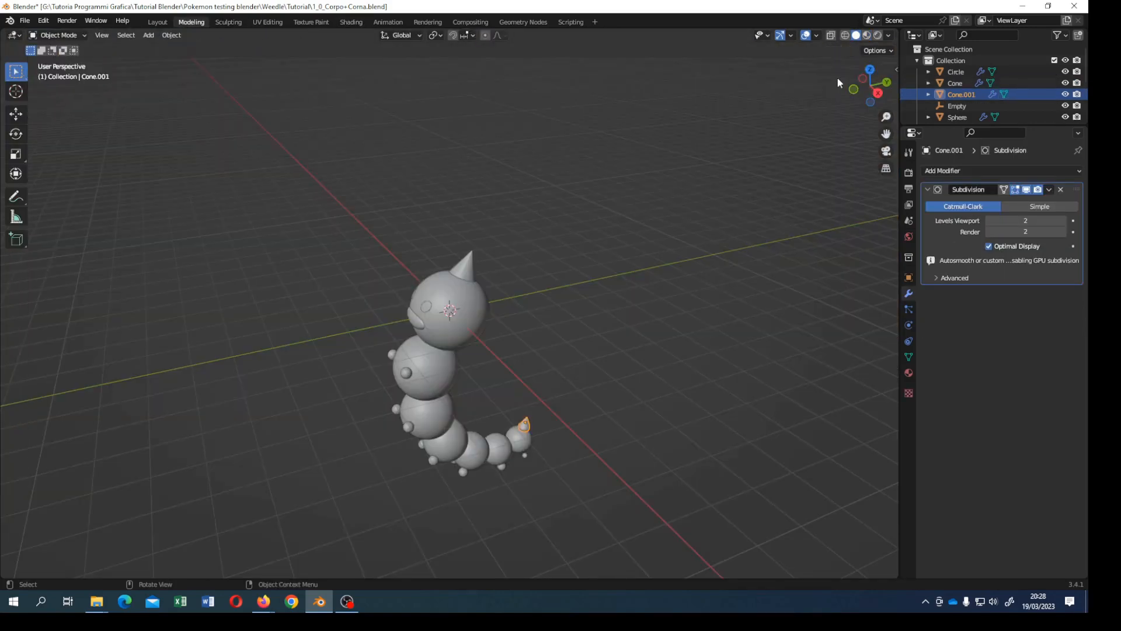
pyautogui.click(866, 36)
# Step: Assign the existing Horn material to the tail's spike cone, then deselect it
pyautogui.moveTo(566, 383); pyautogui.dragTo(566, 379, button='middle')
pyautogui.scroll(4, 572, 377)
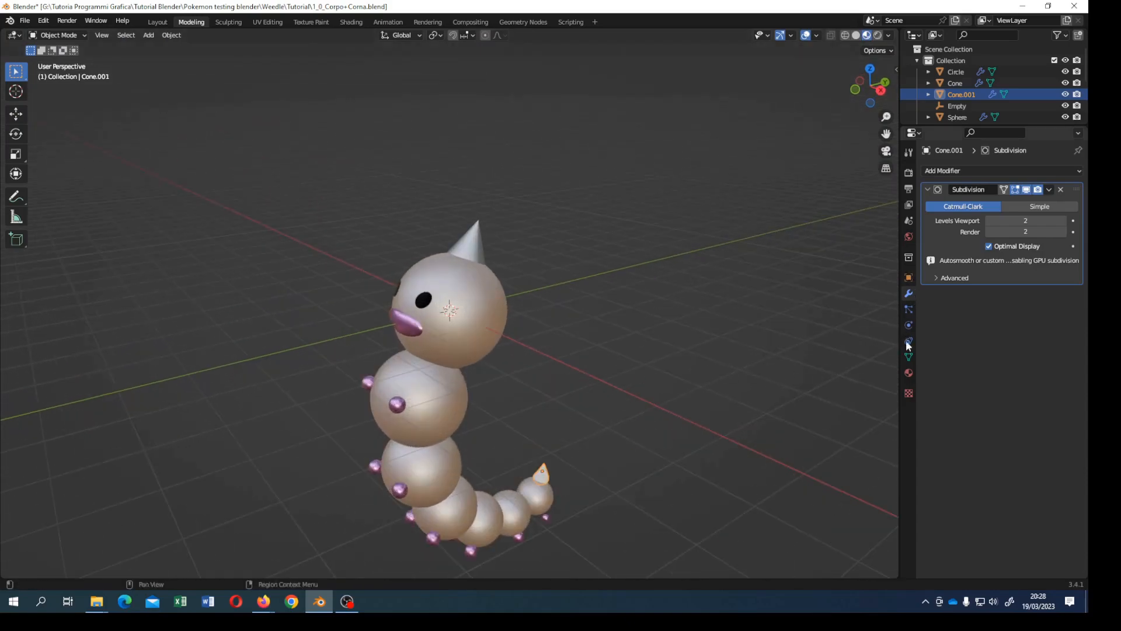
pyautogui.click(908, 374)
pyautogui.click(929, 219)
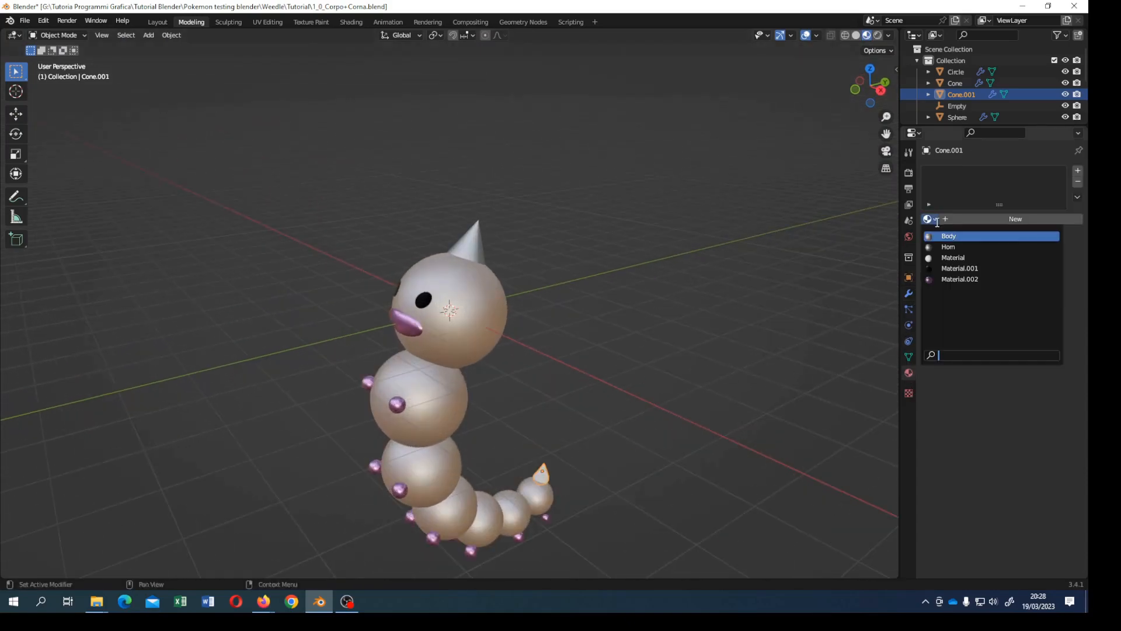
pyautogui.click(949, 241)
pyautogui.scroll(-2, 600, 407)
pyautogui.moveTo(600, 407); pyautogui.dragTo(696, 341, button='middle')
pyautogui.scroll(4, 607, 356)
pyautogui.click(632, 362)
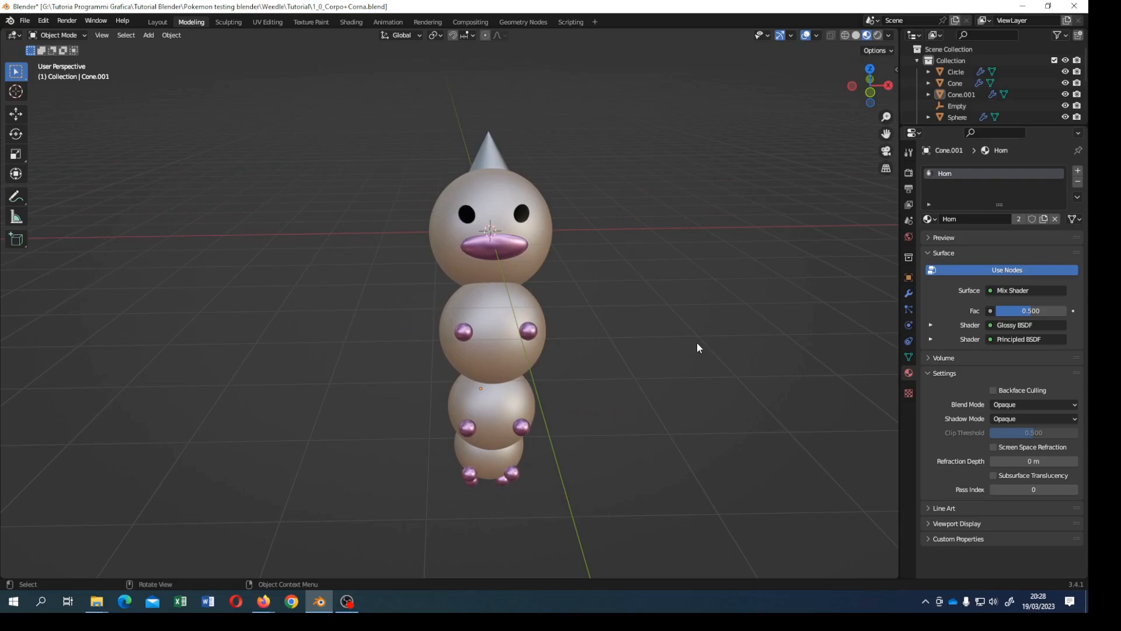